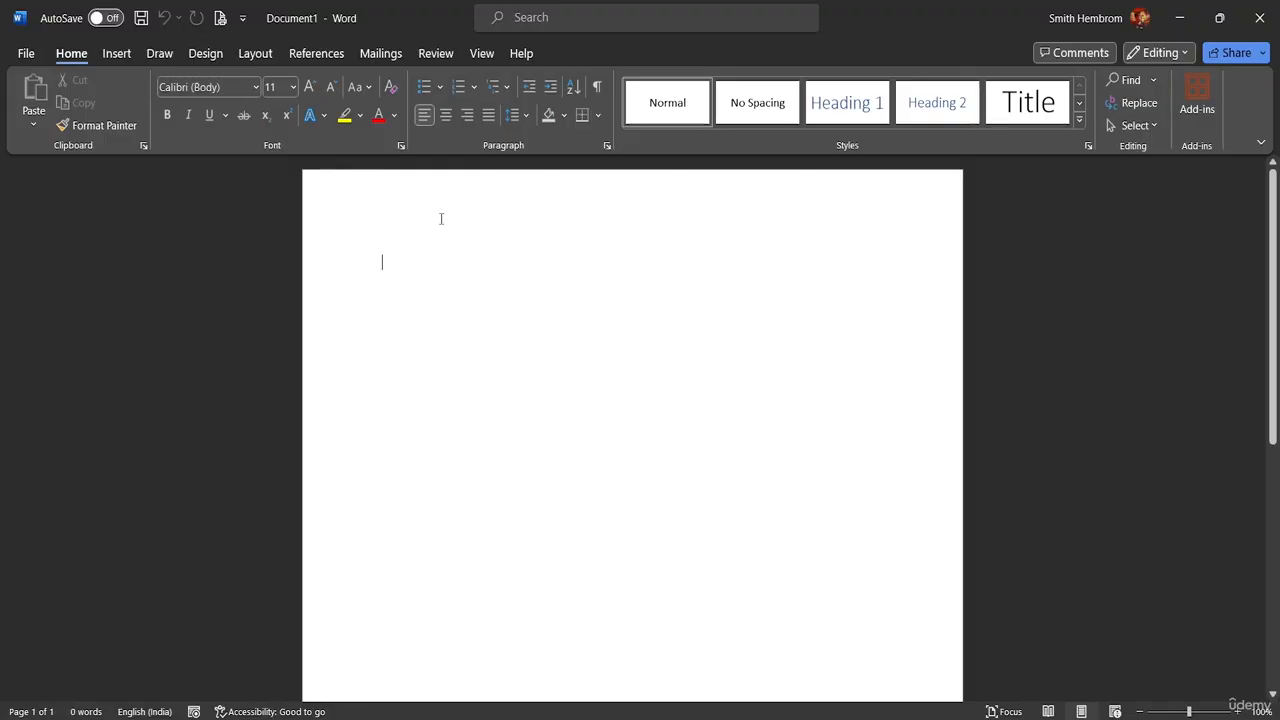
Insert the picture Screenshot (132) from the MS Word Advanced Resource File folder
click(122, 51)
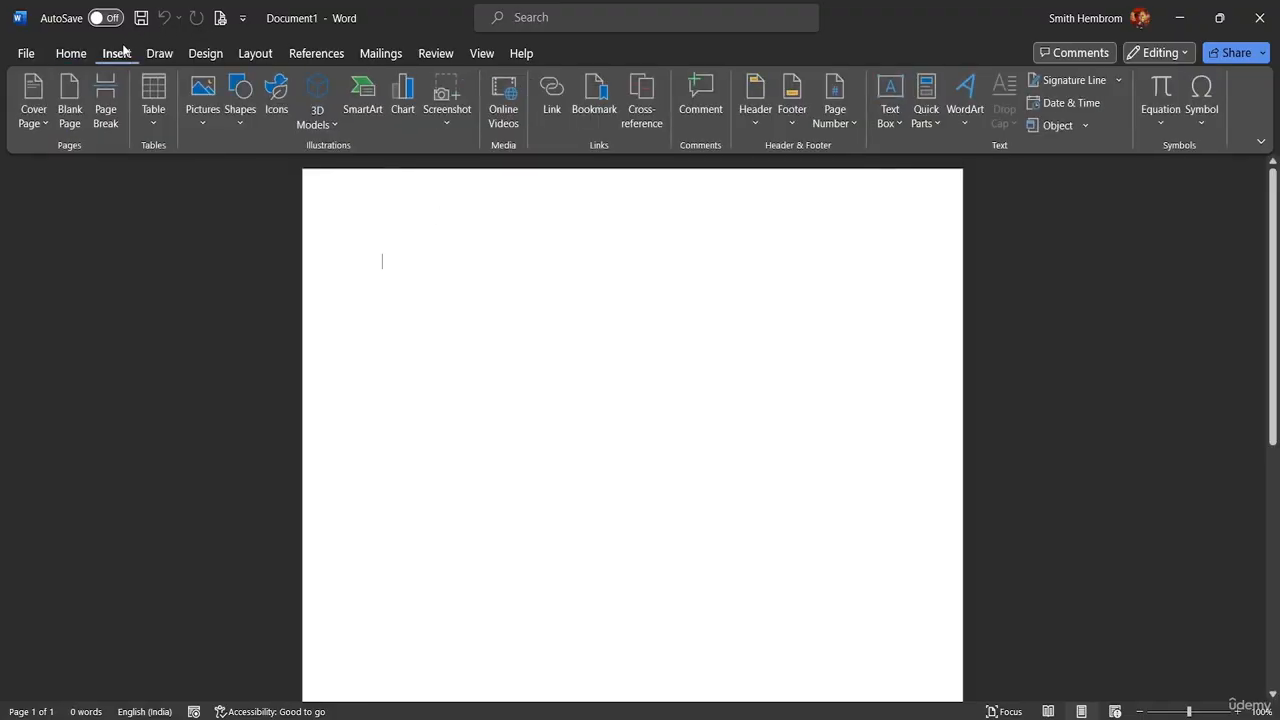
click(203, 120)
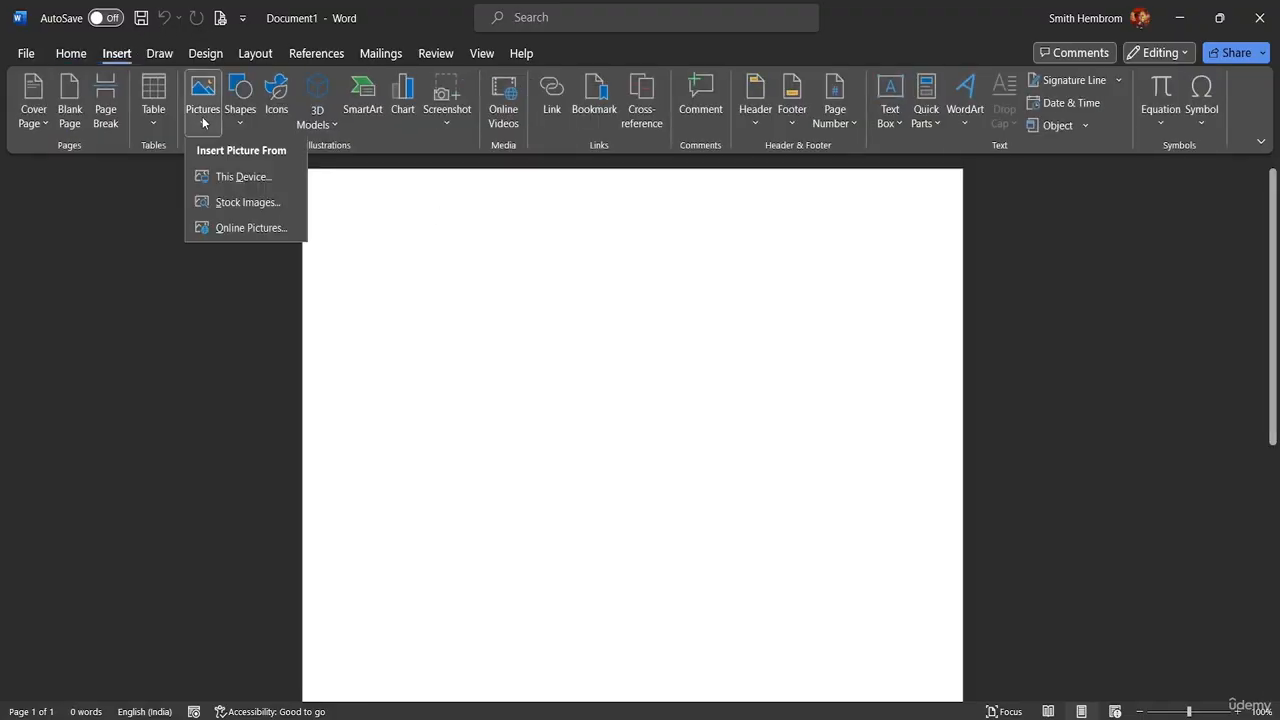
click(233, 178)
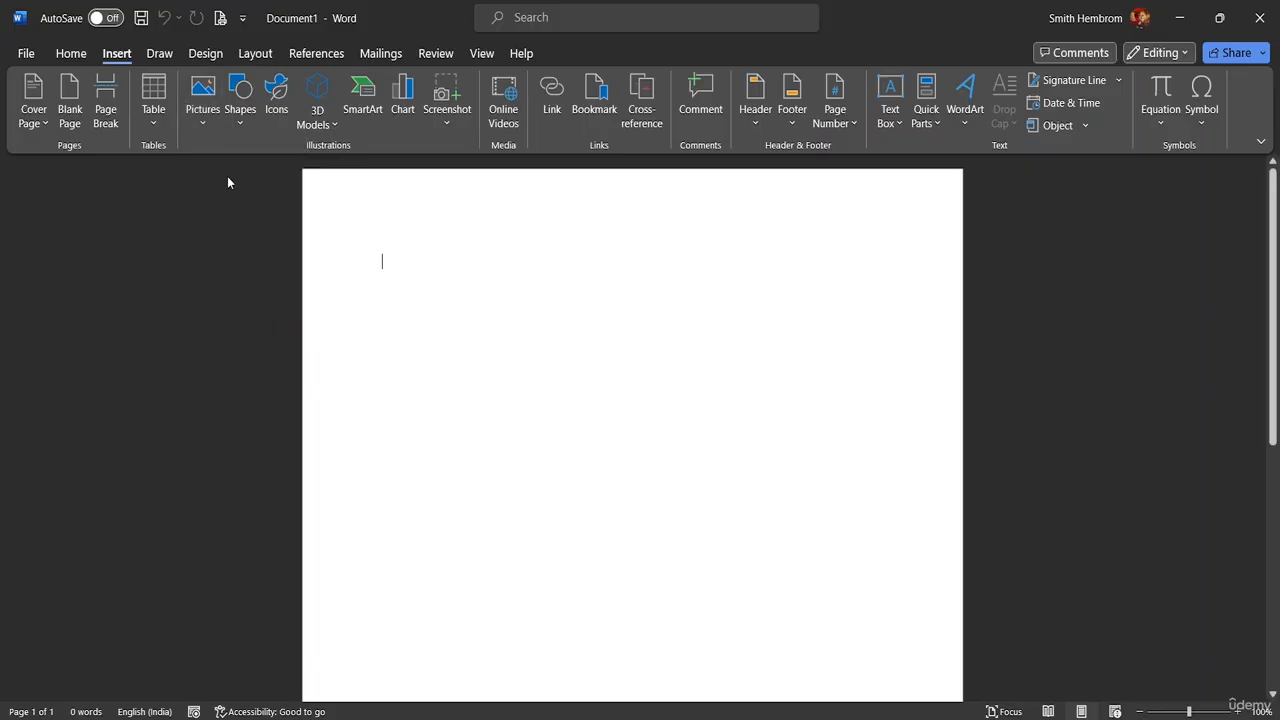
scroll(136, 194, down, 3)
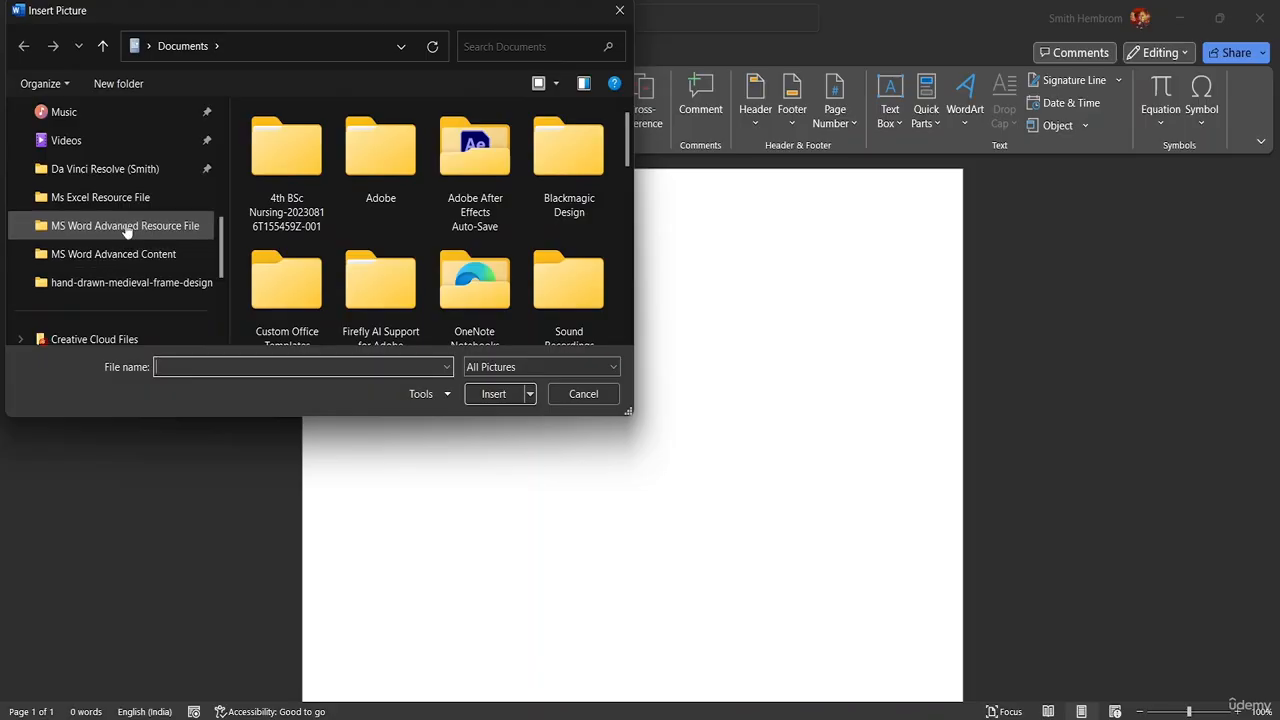
click(127, 231)
click(283, 300)
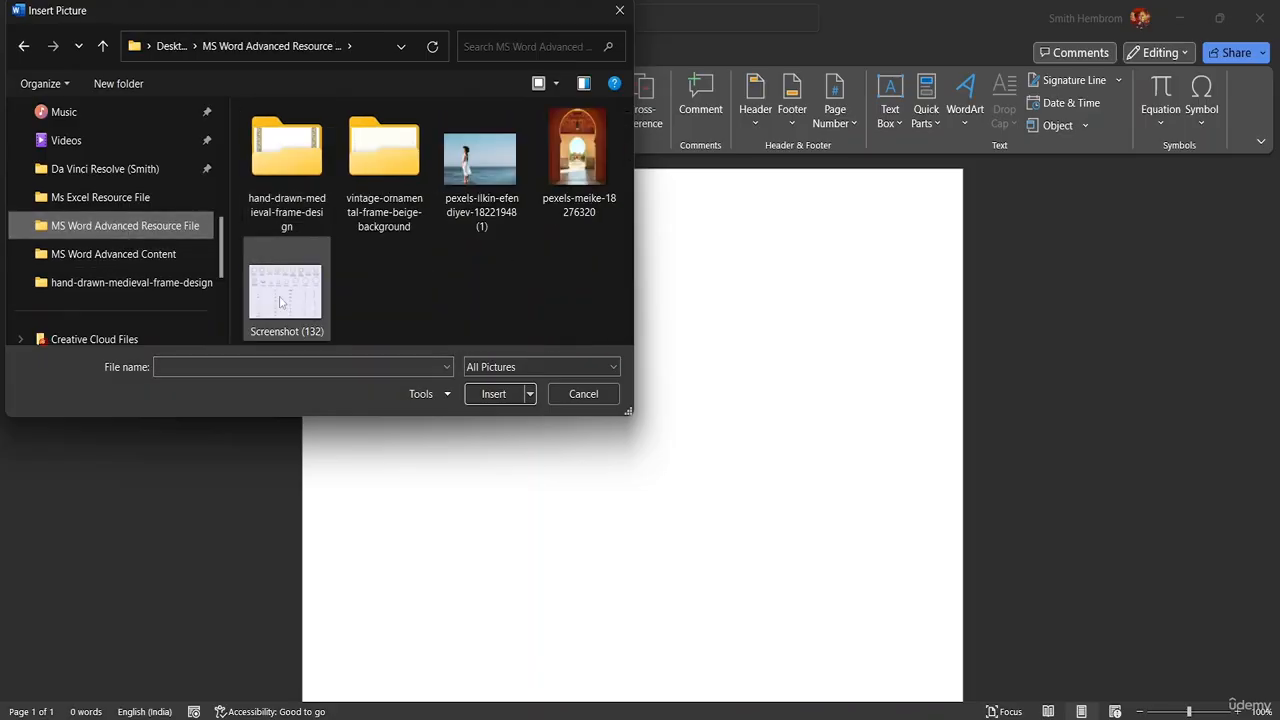
click(493, 395)
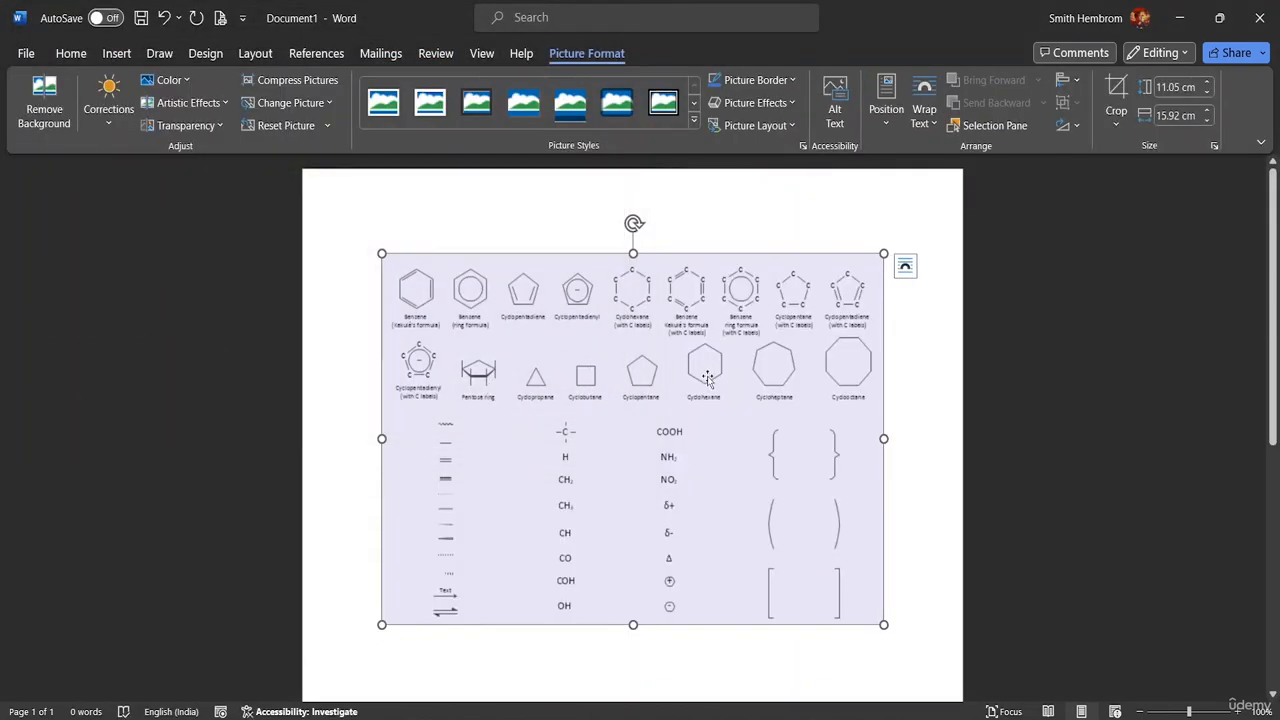
Enlarge the chemistry chart, give it Square text wrapping, and drag it lower on the page
drag(884, 624, 938, 661)
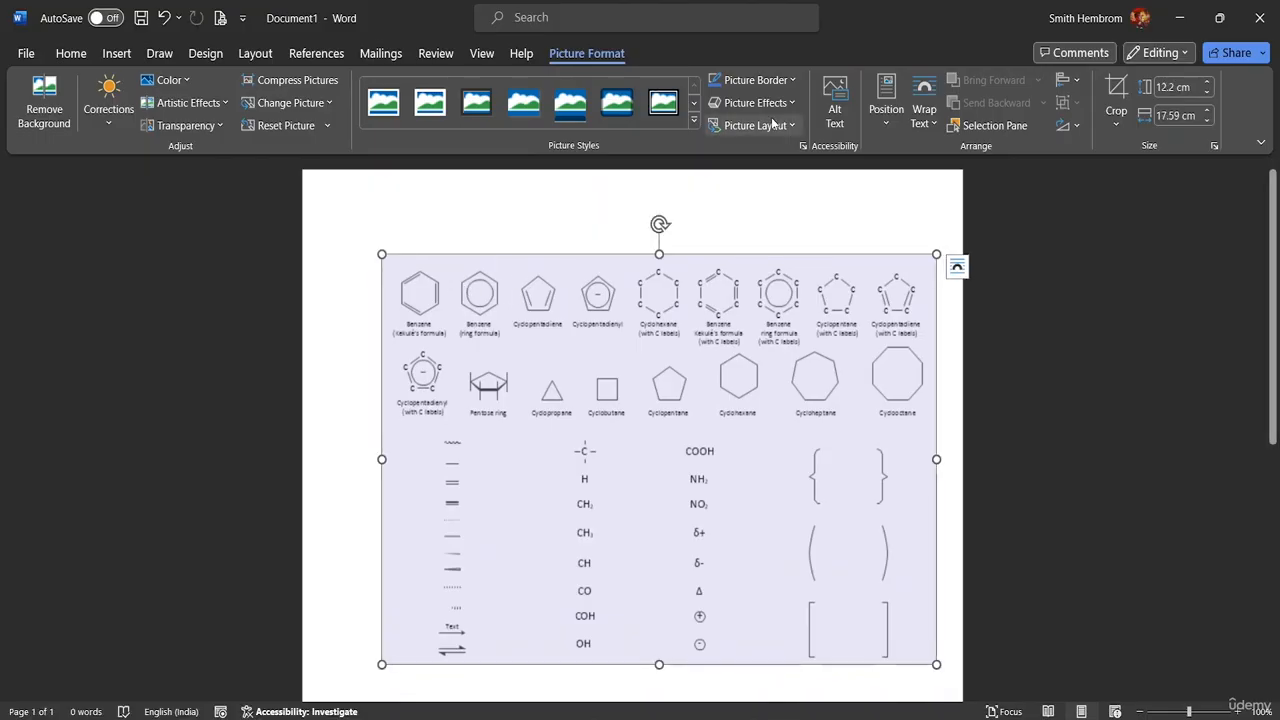
click(934, 121)
click(950, 177)
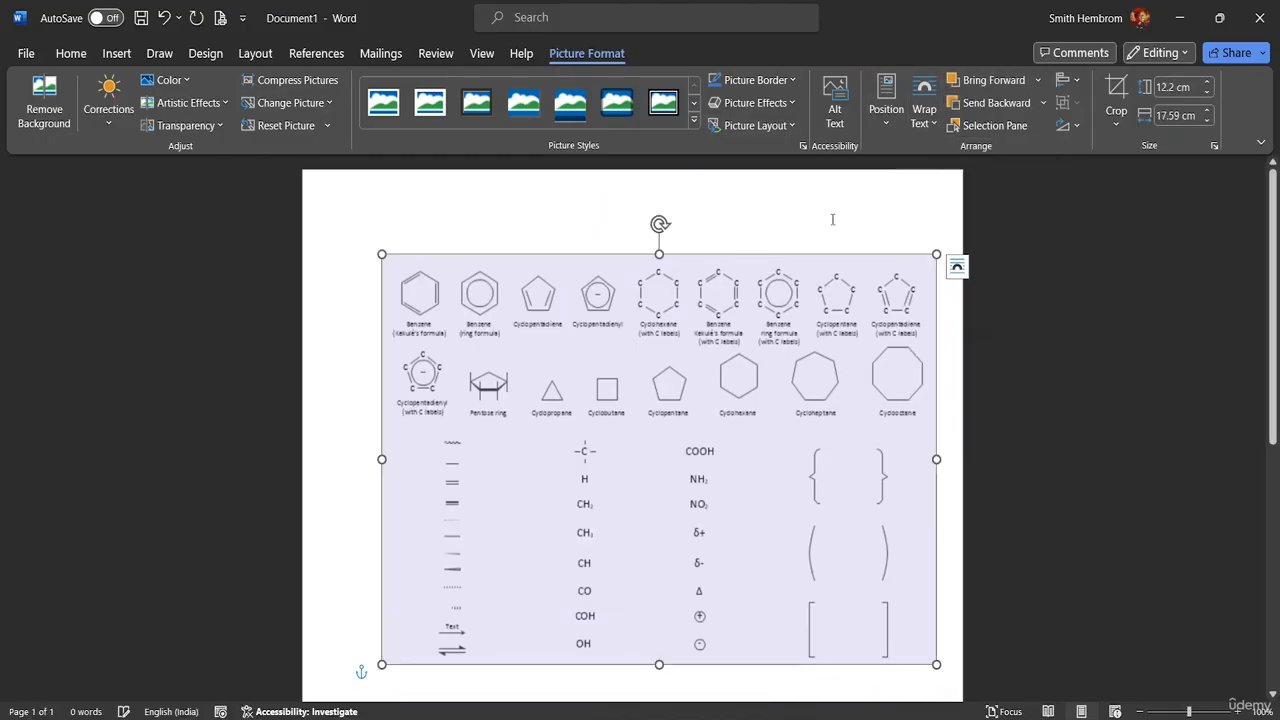
drag(720, 272, 694, 343)
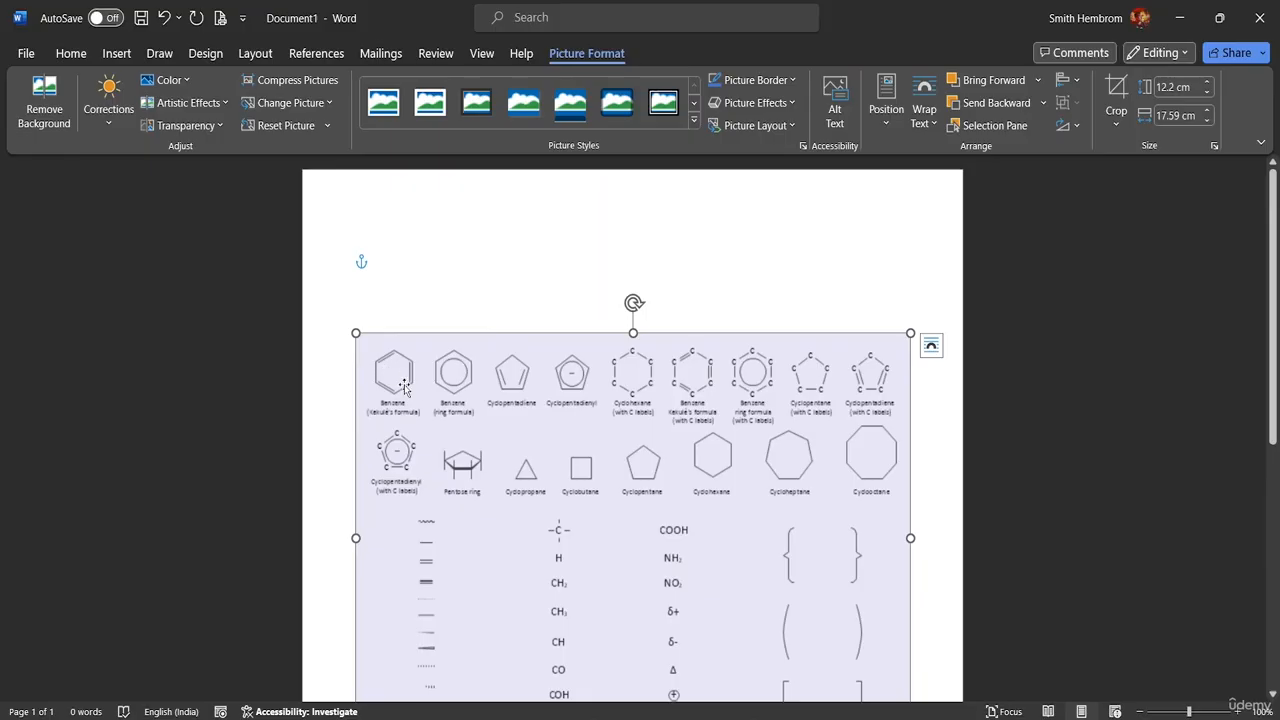
click(420, 303)
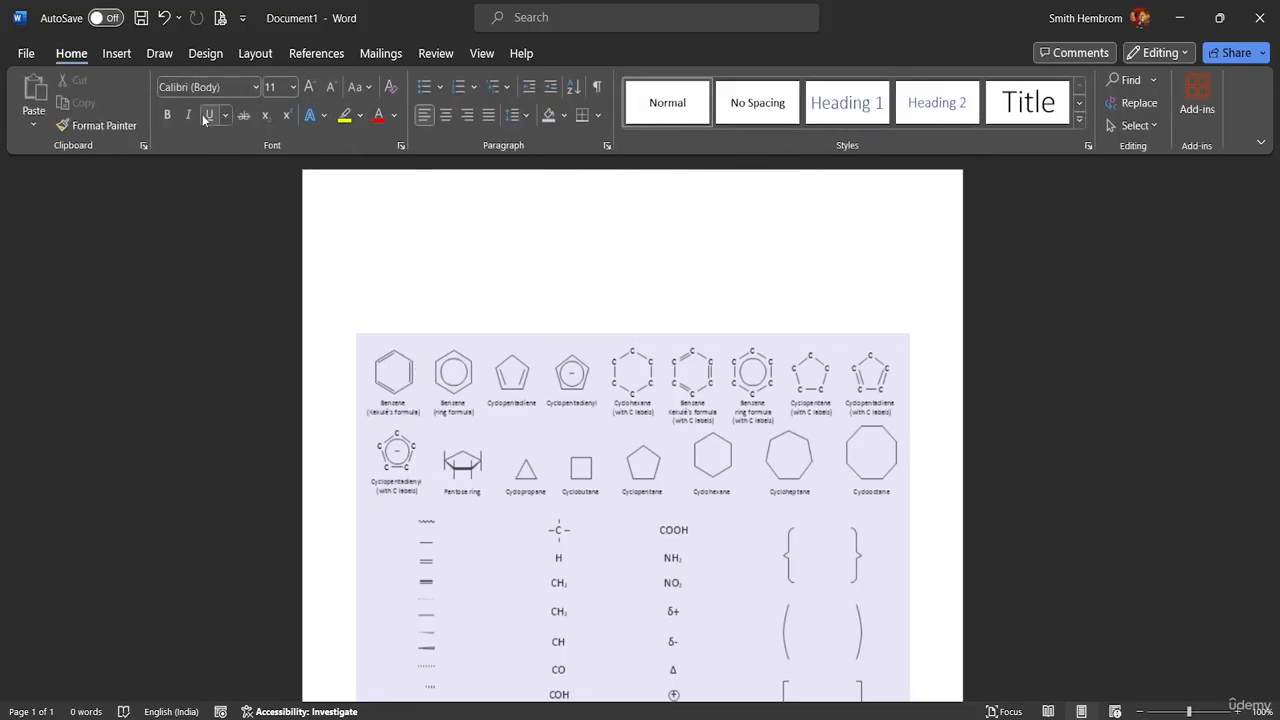
Draw a hexagon shape in the empty space above the chemistry chart
click(116, 56)
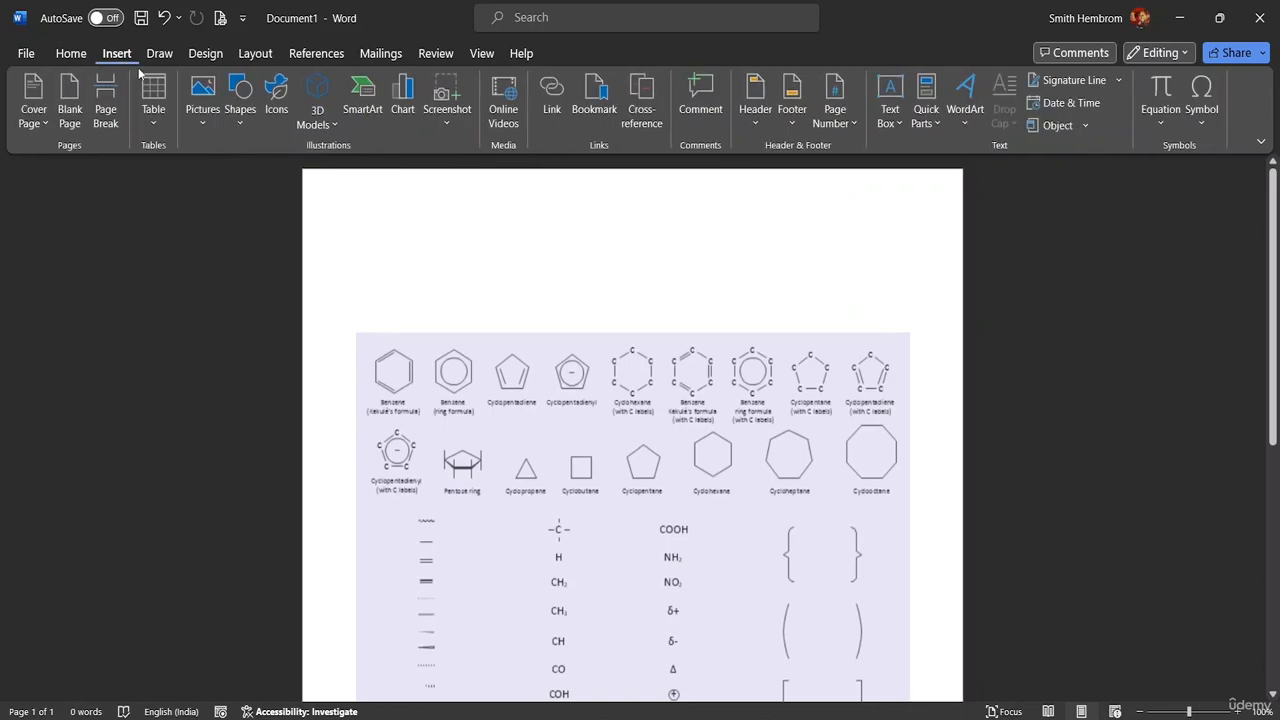
click(247, 115)
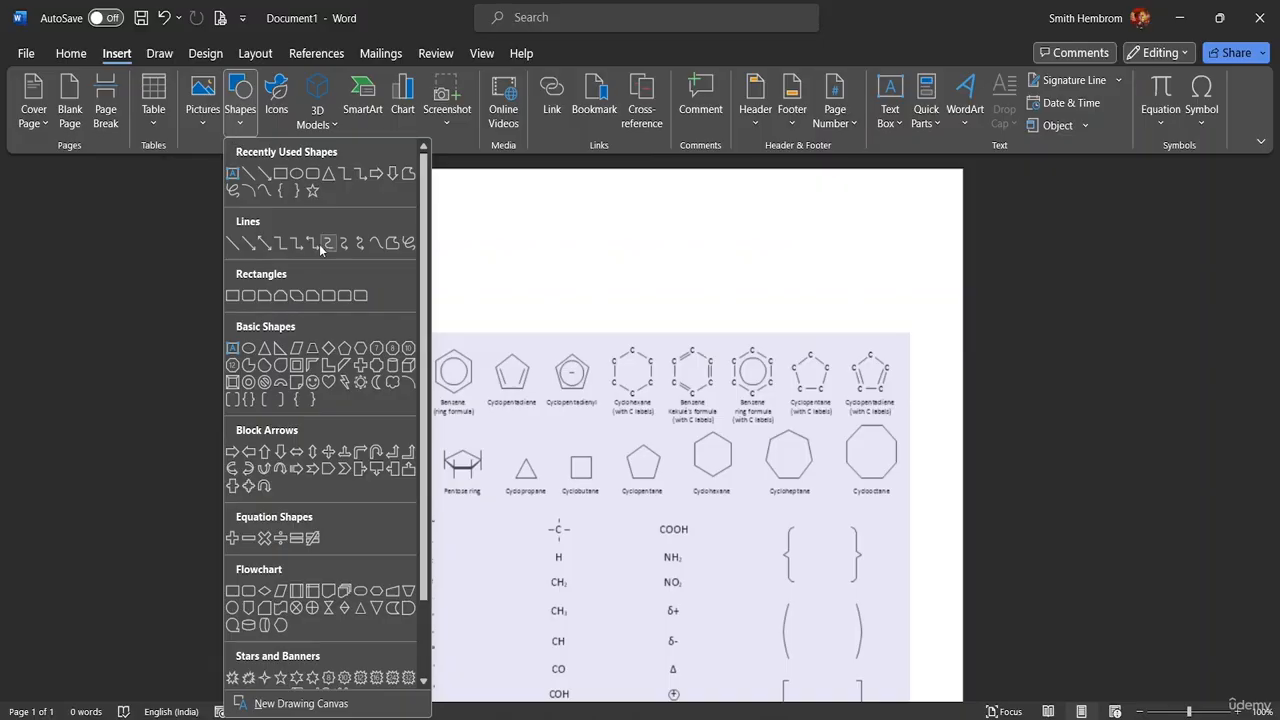
click(360, 349)
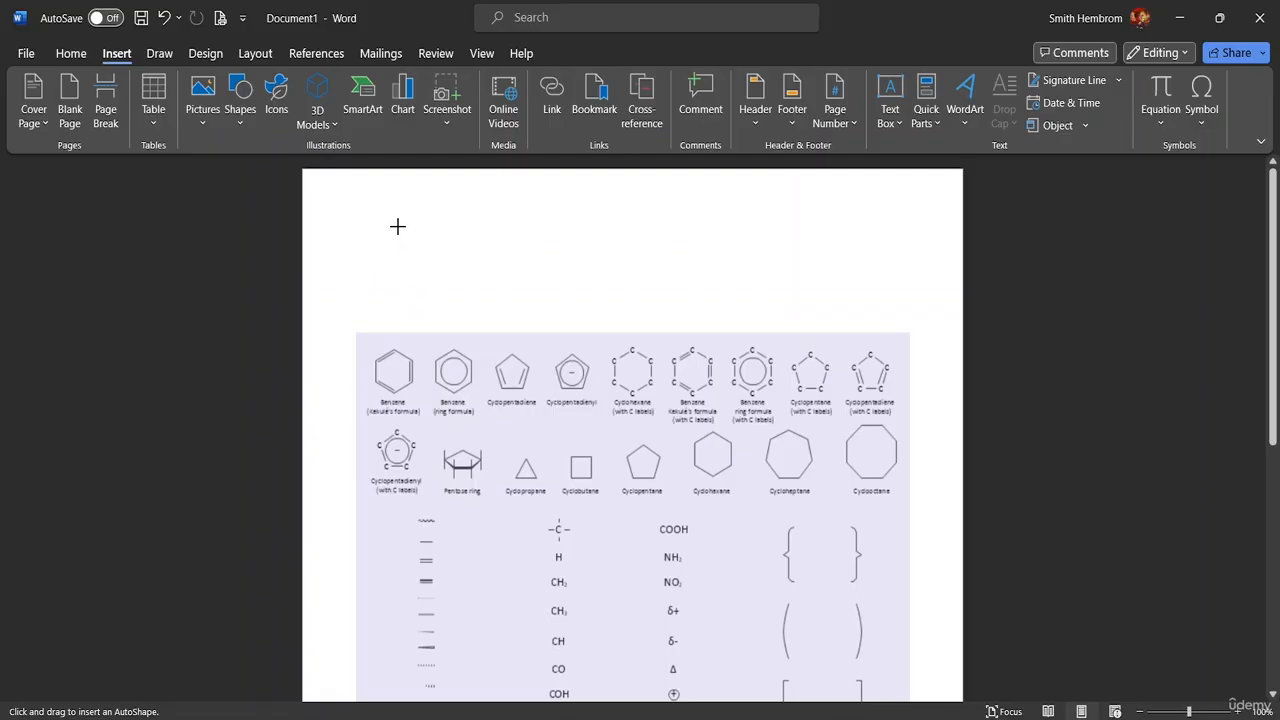
drag(397, 226, 460, 290)
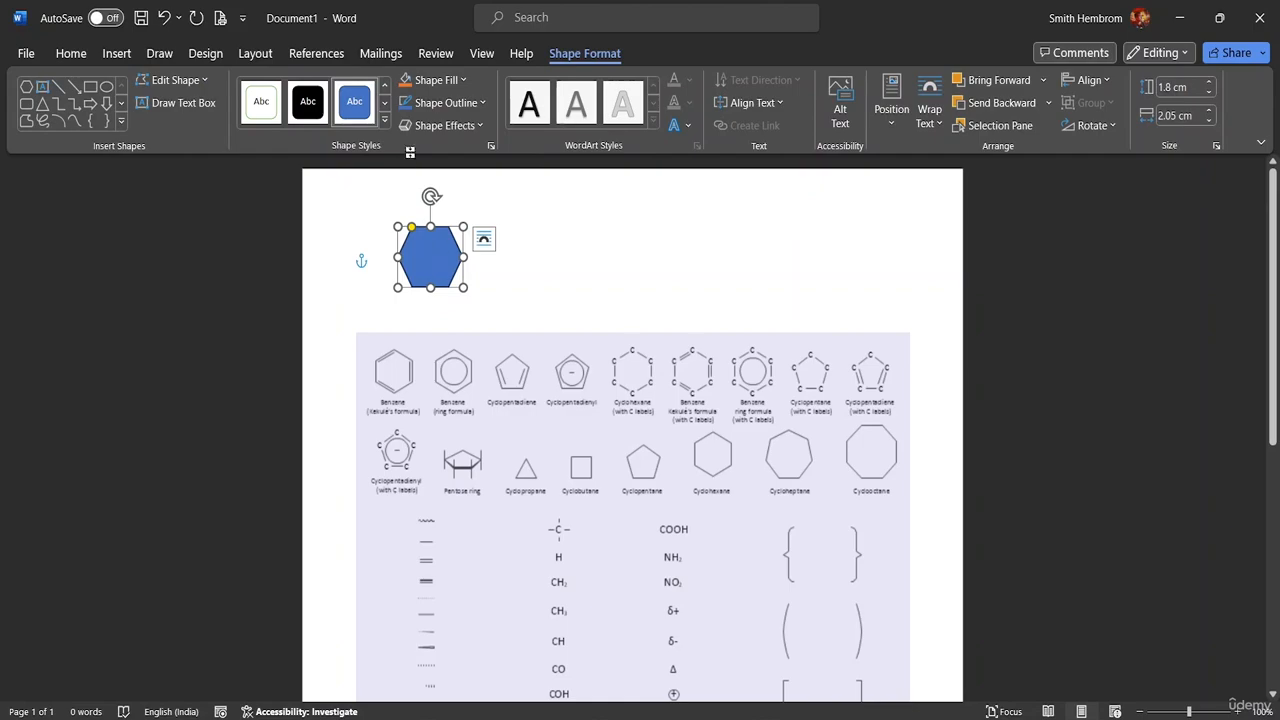
Give the hexagon a white fill and a 1½ pt black outline
click(460, 80)
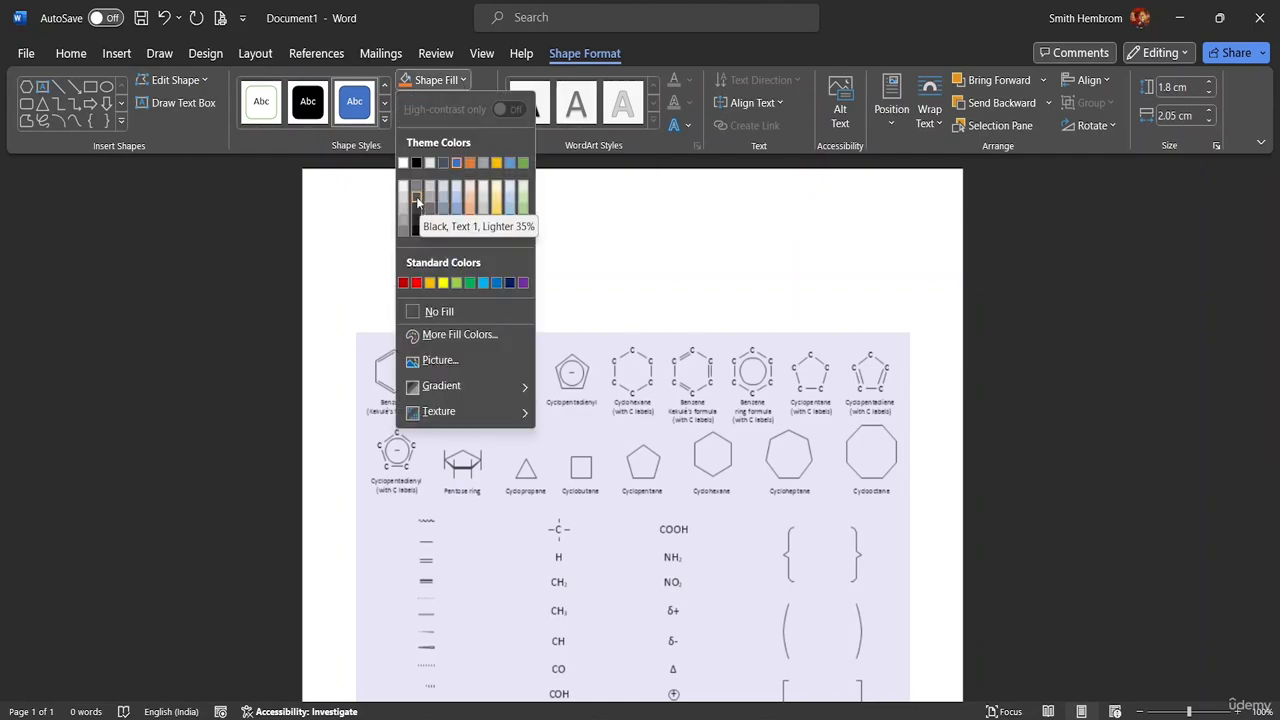
click(403, 192)
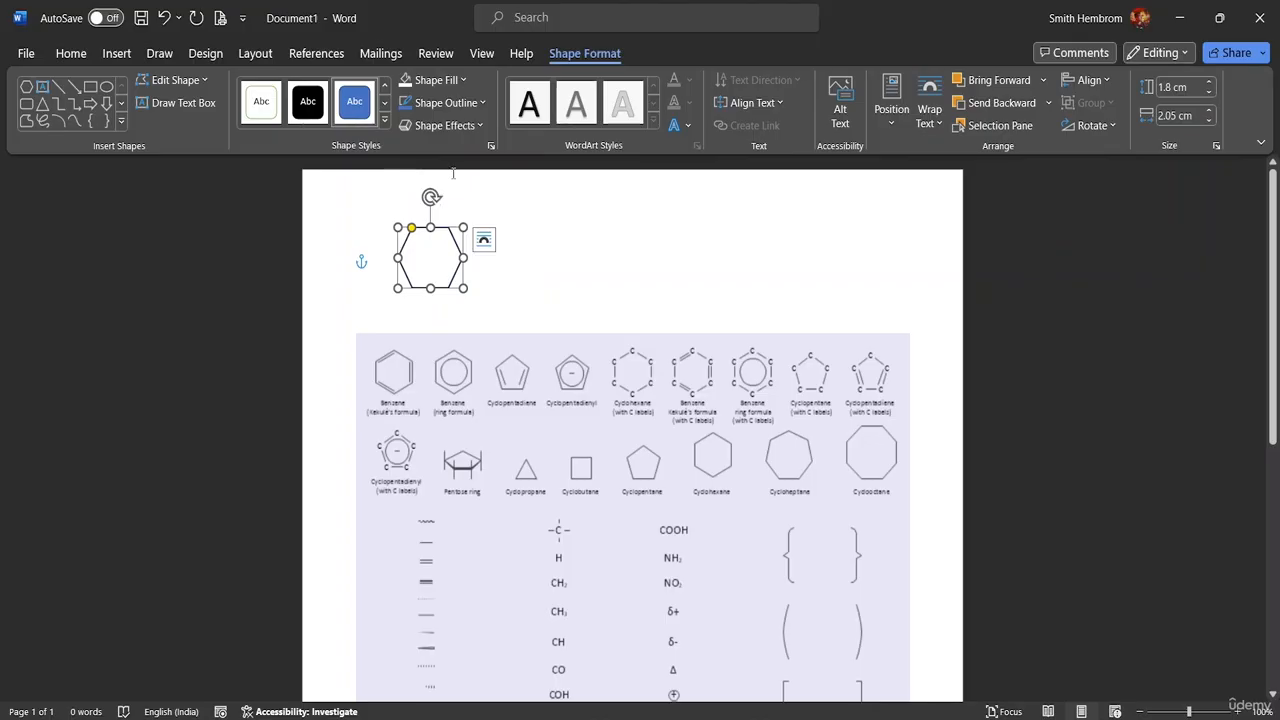
click(476, 103)
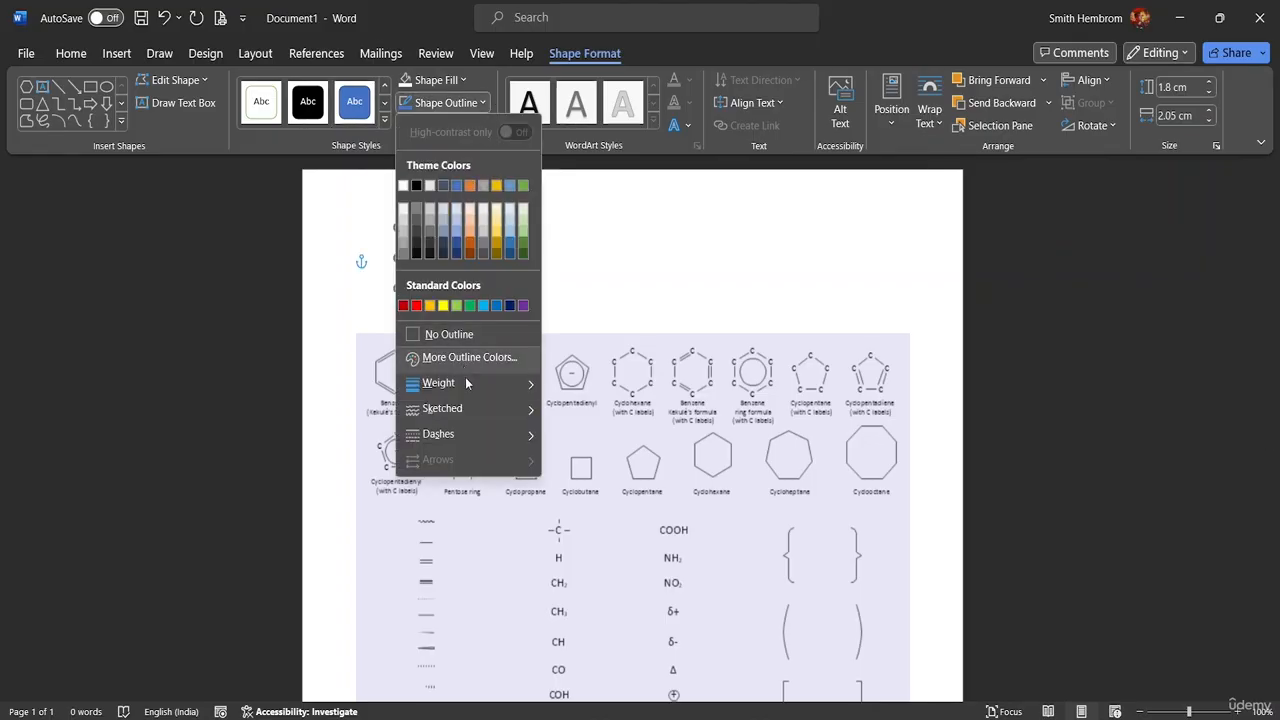
mouse_move(467, 385)
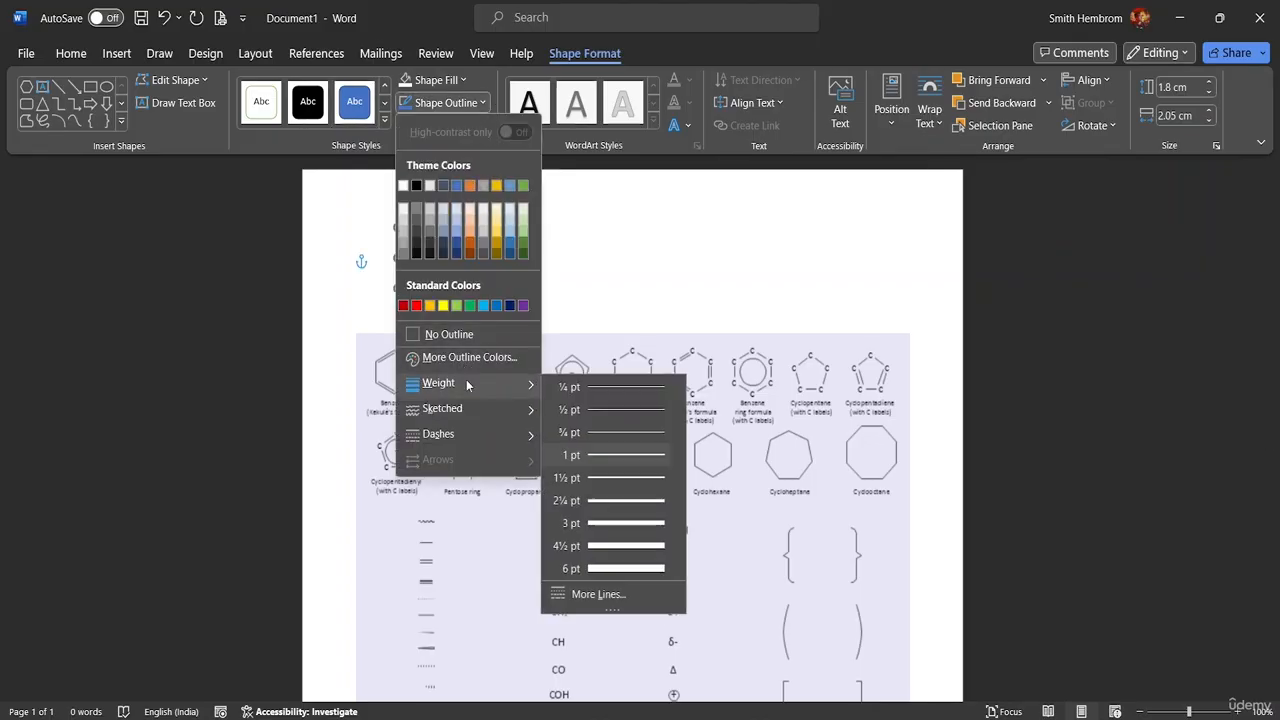
click(585, 478)
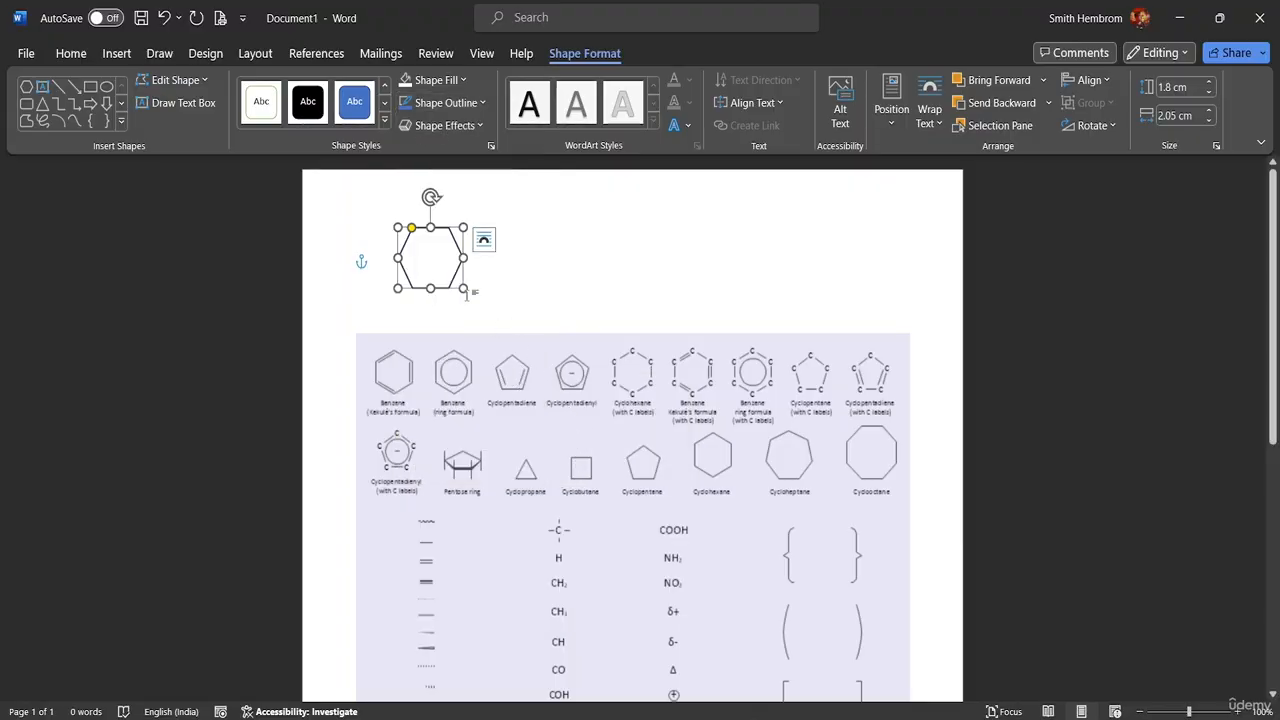
click(487, 102)
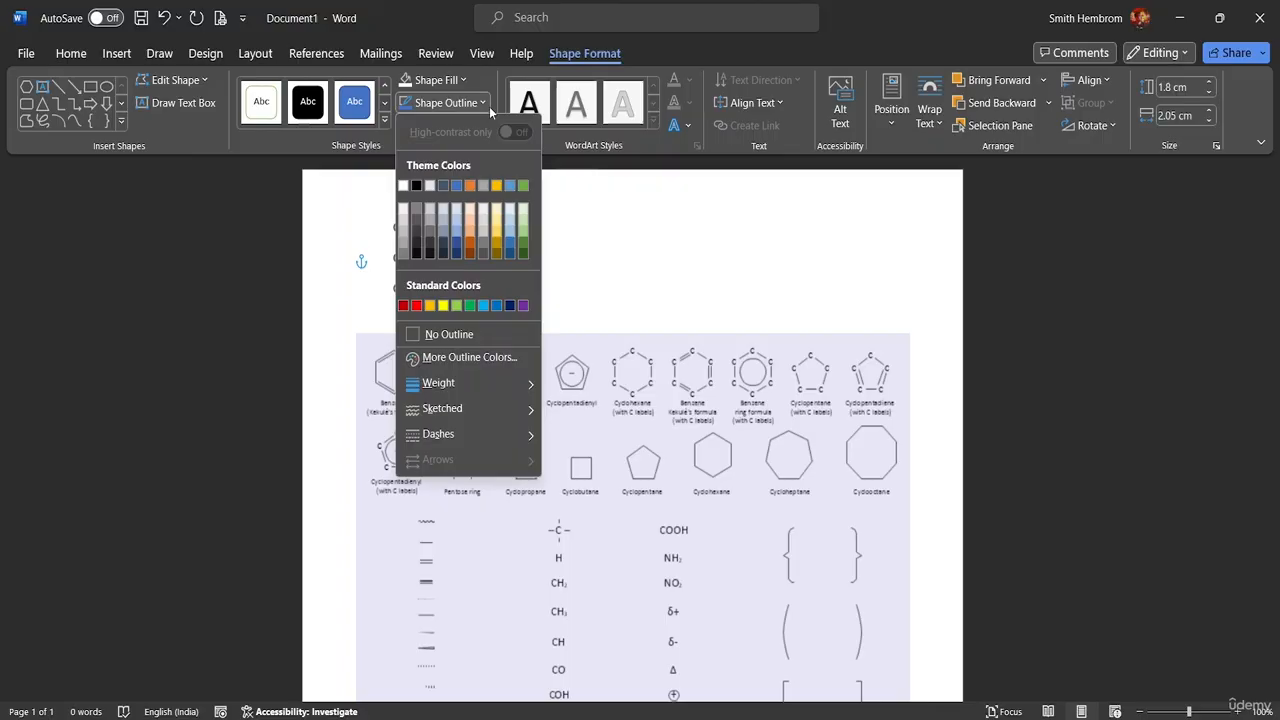
click(417, 184)
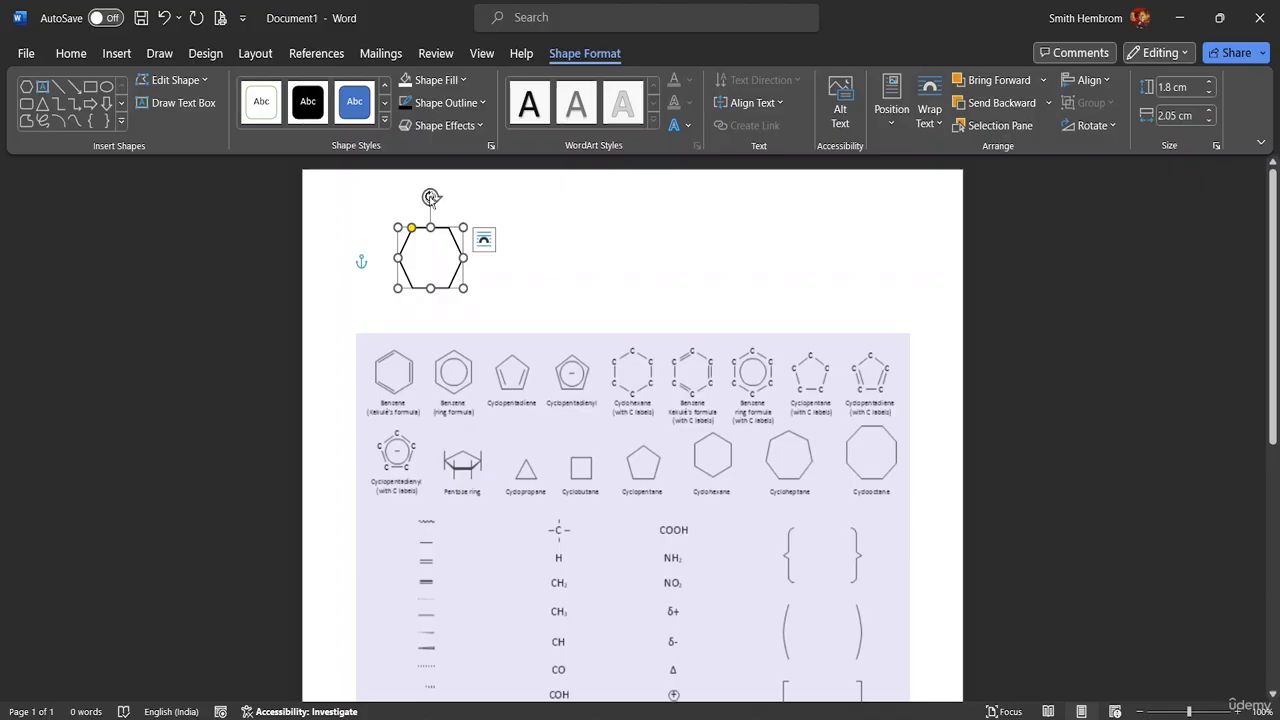
Rotate the hexagon clockwise in two passes, checking its appearance after each
drag(430, 197, 455, 219)
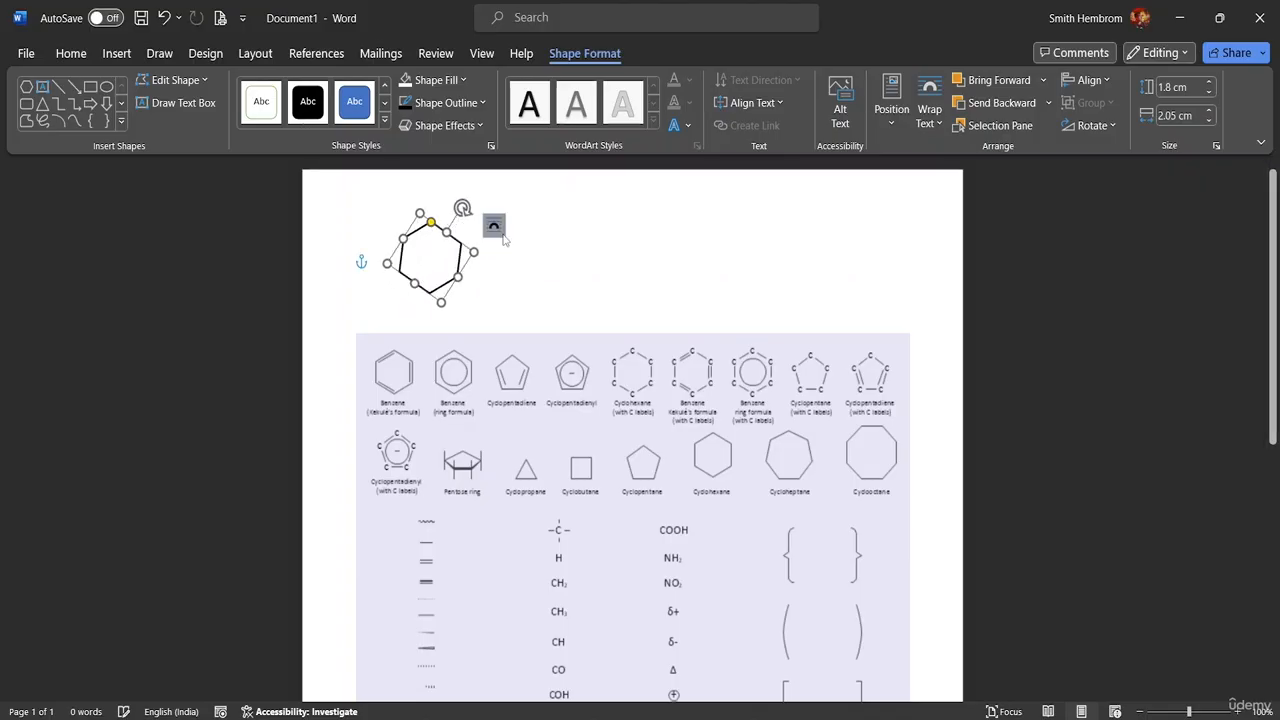
click(936, 279)
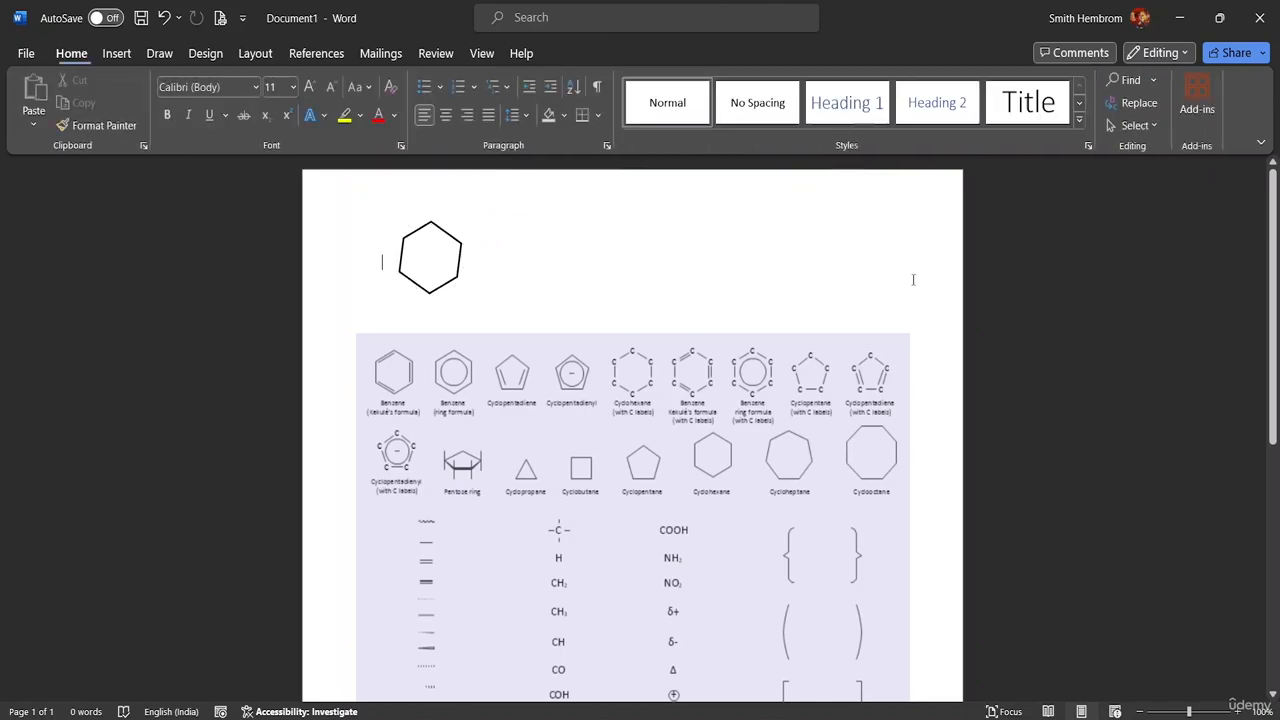
click(430, 222)
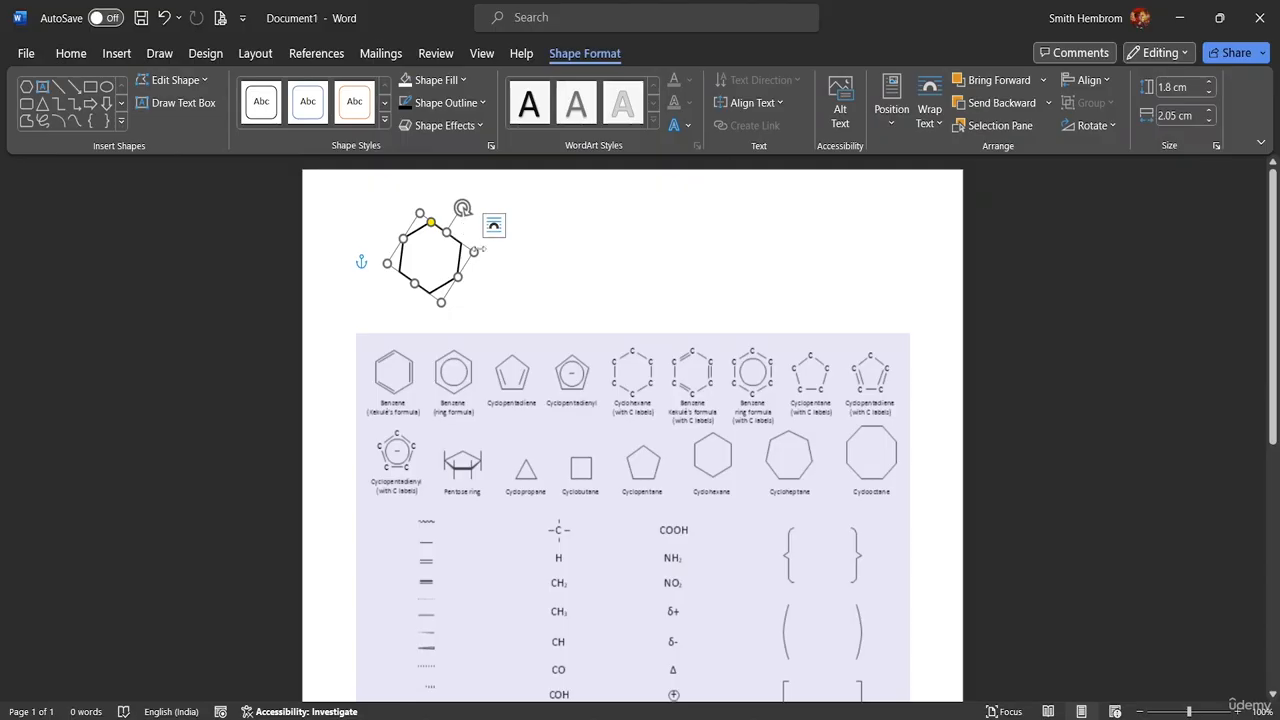
drag(462, 208, 450, 258)
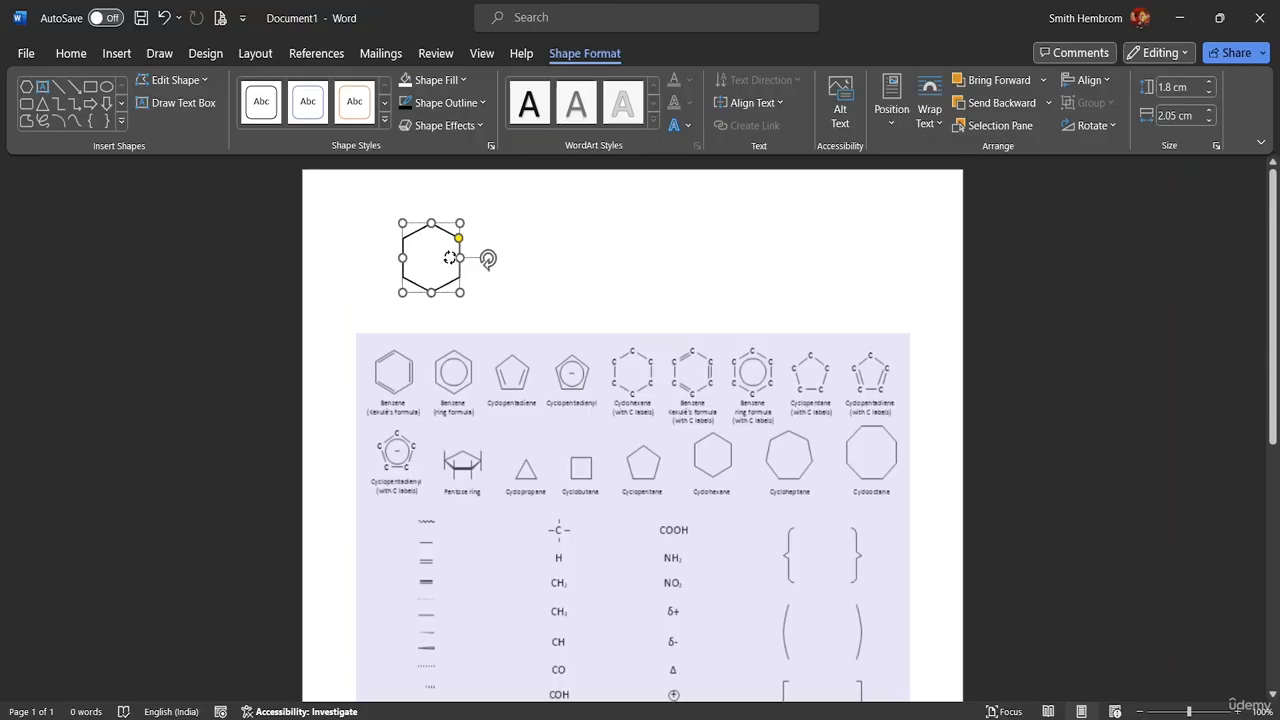
click(517, 273)
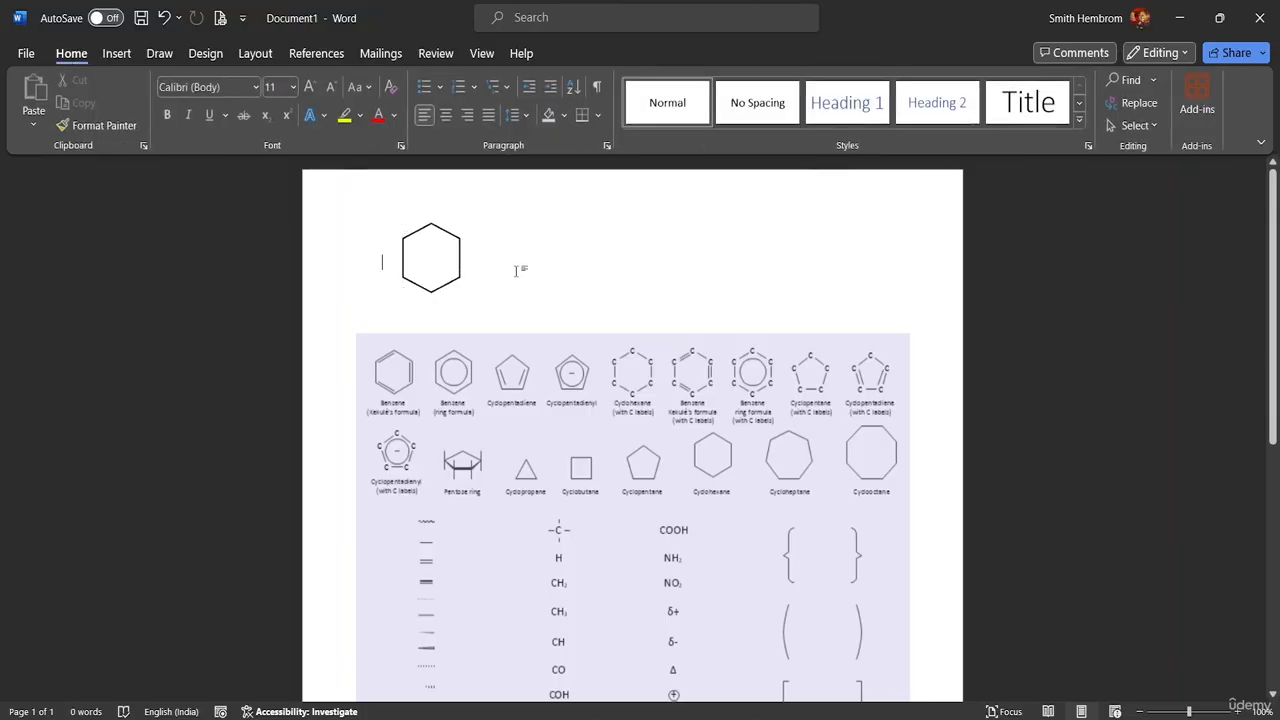
Fine-tune the hexagon's size, widening it slightly to the left to 1.77 cm by 2.12 cm
double_click(458, 272)
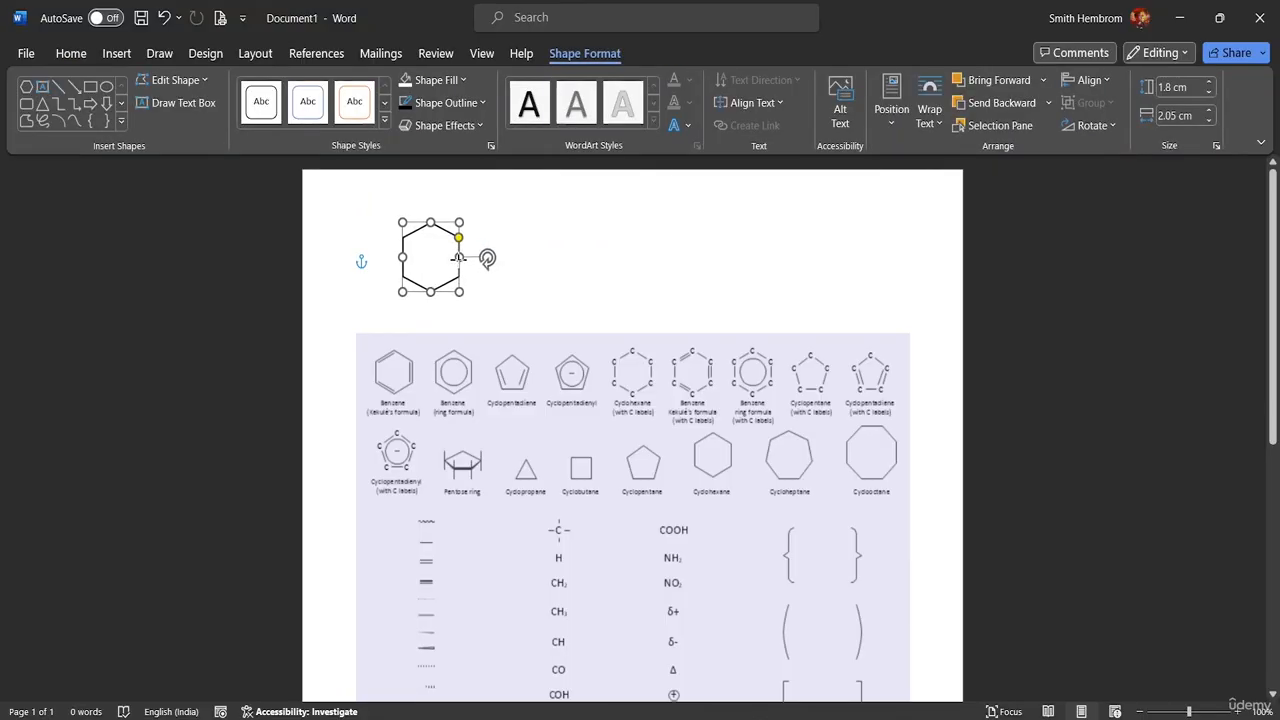
drag(458, 258, 457, 258)
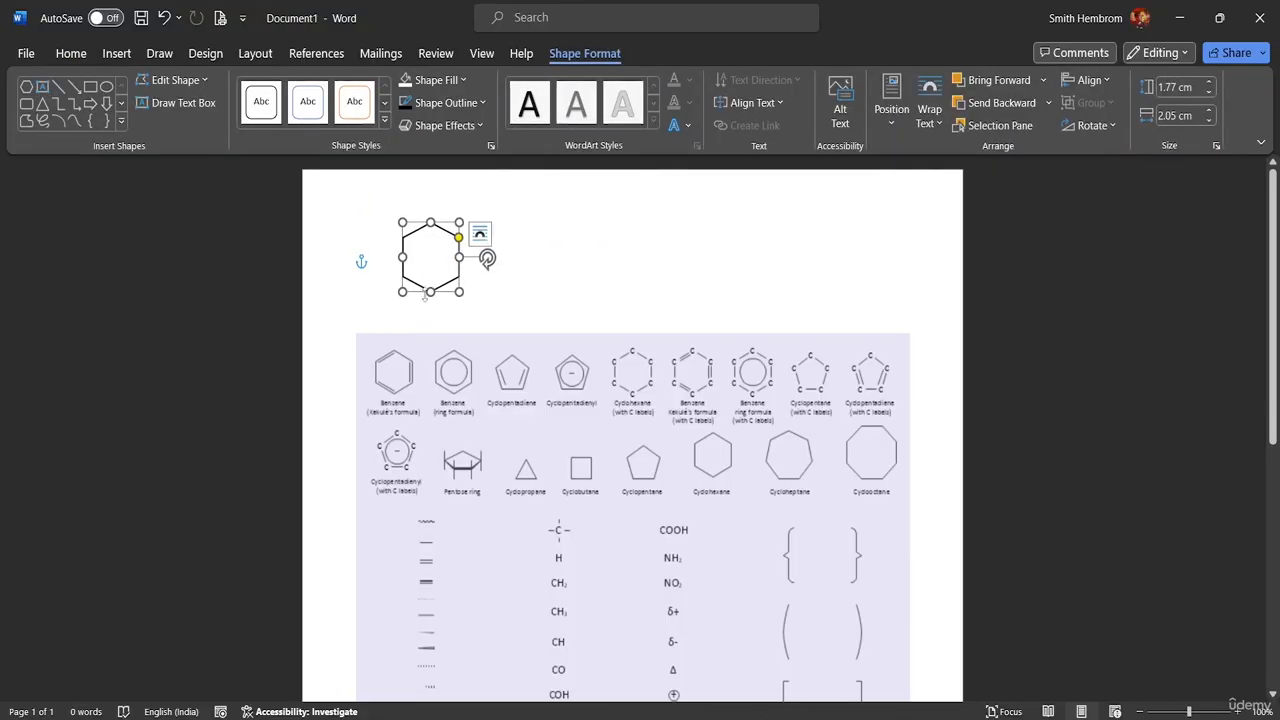
drag(431, 222, 430, 220)
click(527, 270)
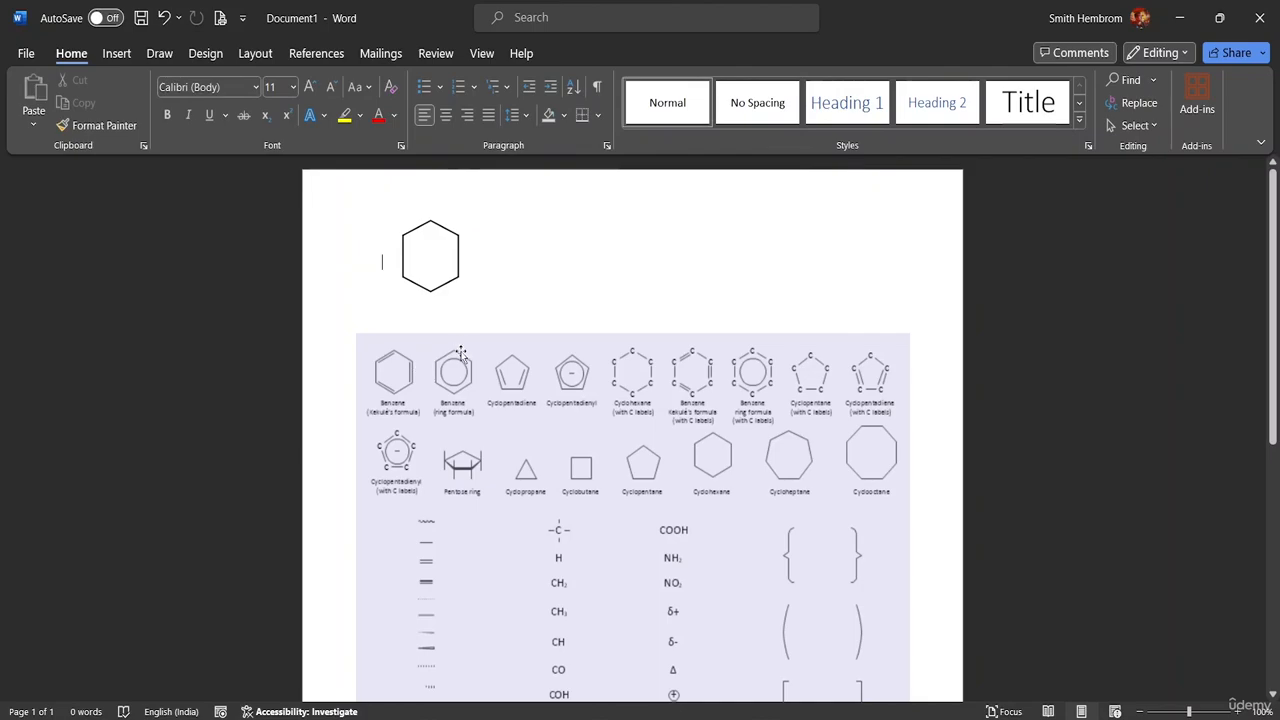
click(410, 257)
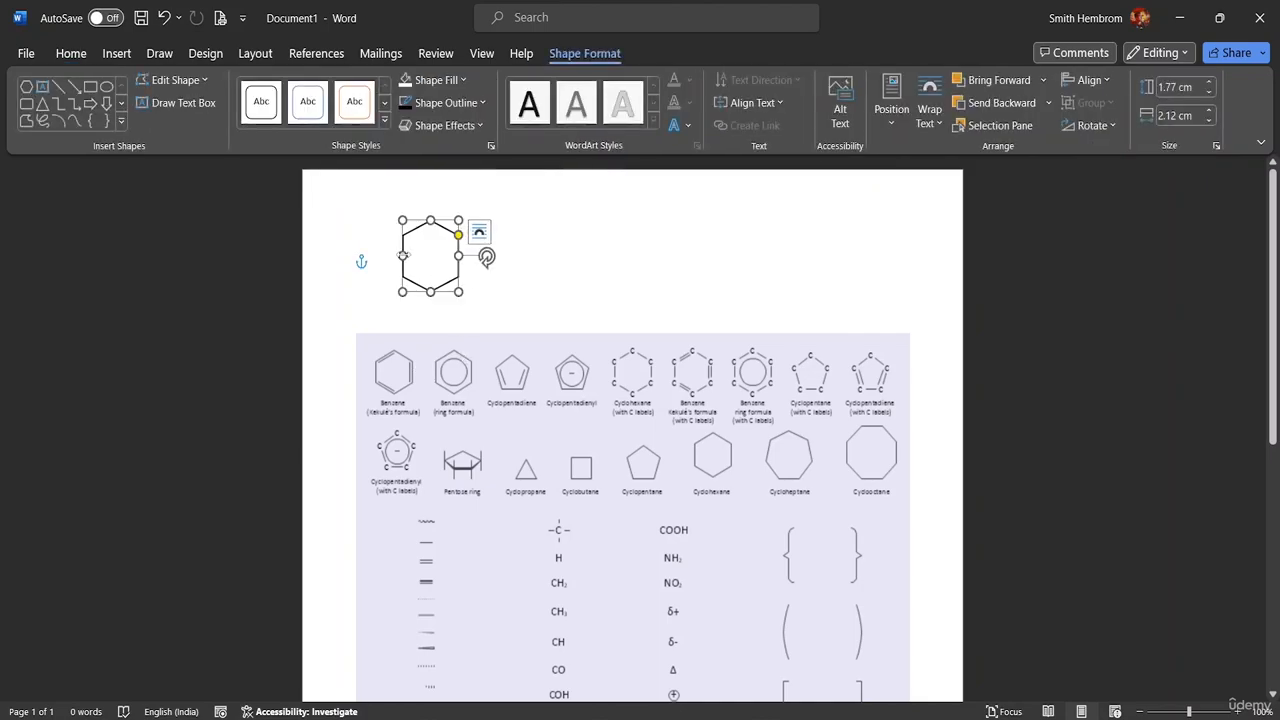
drag(402, 255, 395, 256)
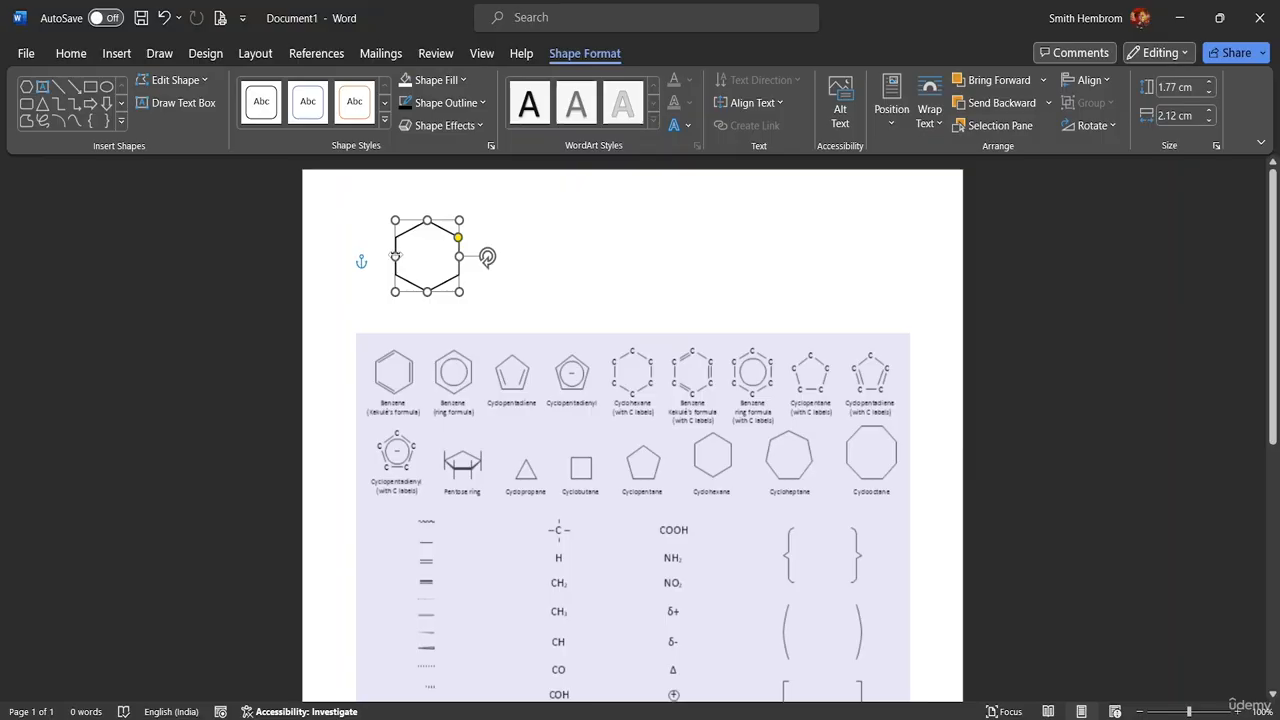
click(475, 266)
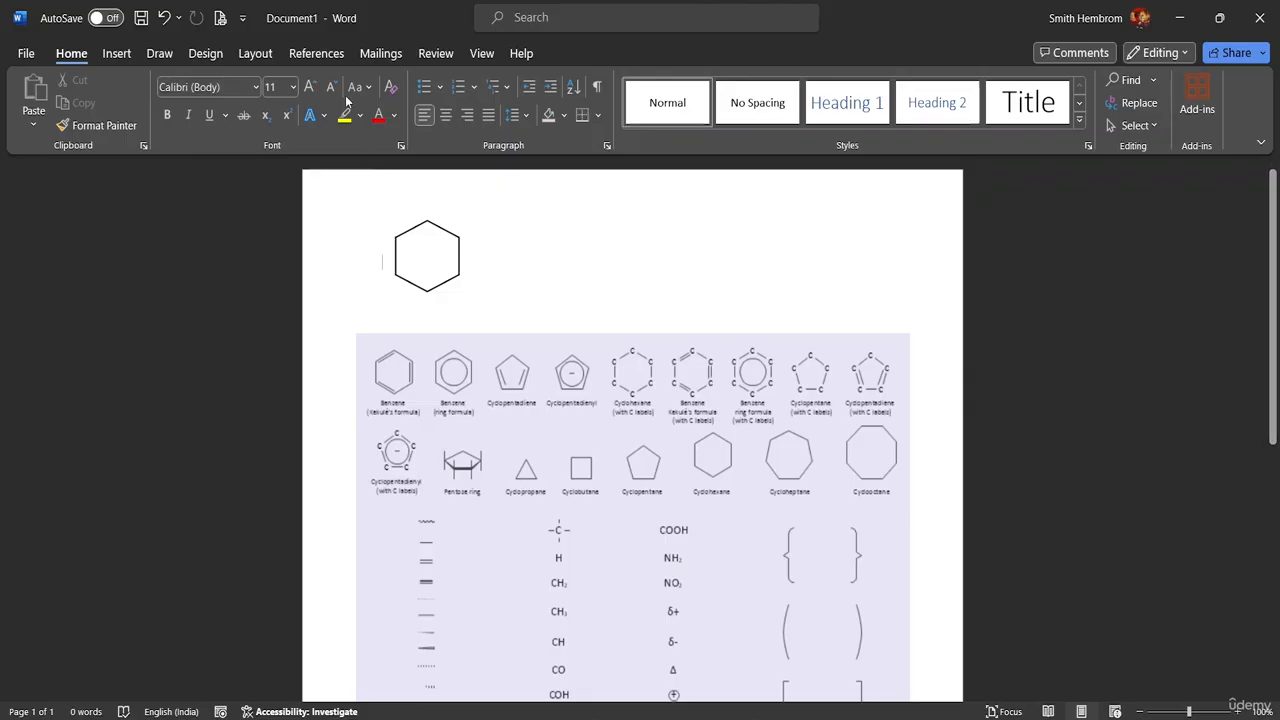
click(120, 55)
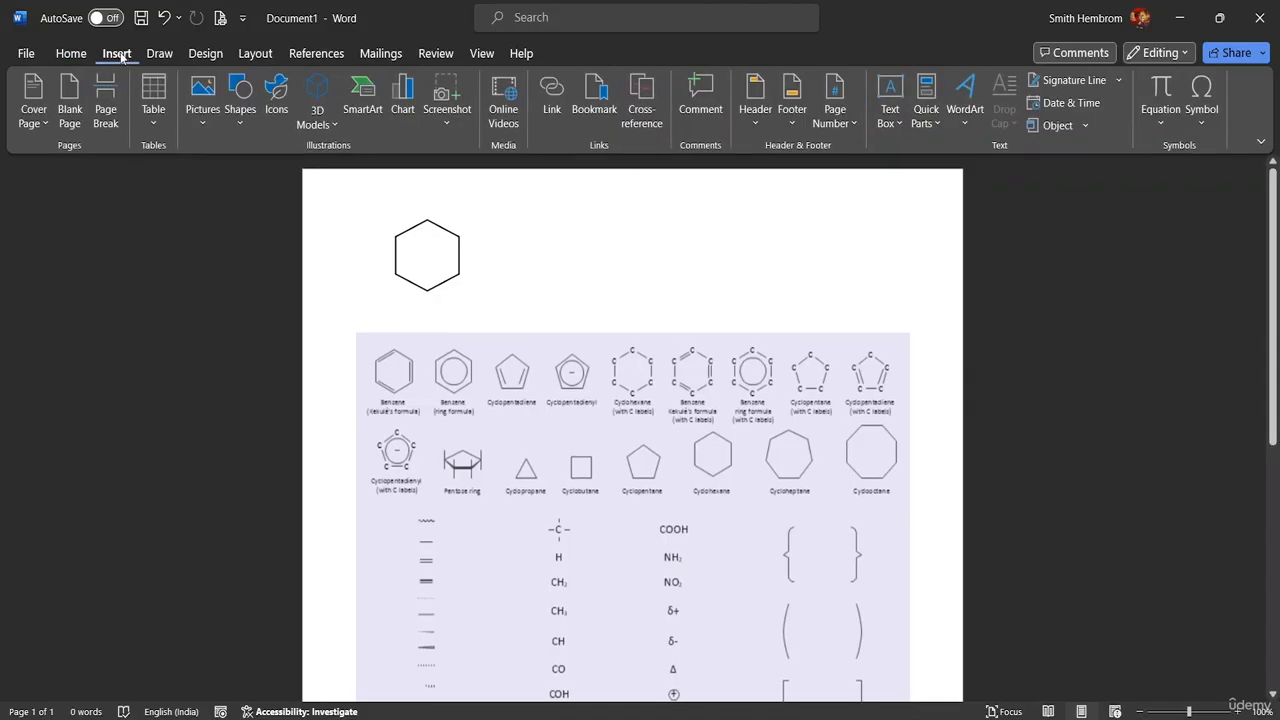
Draw a short line inside the hexagon and give it a 1½ pt outline
click(245, 120)
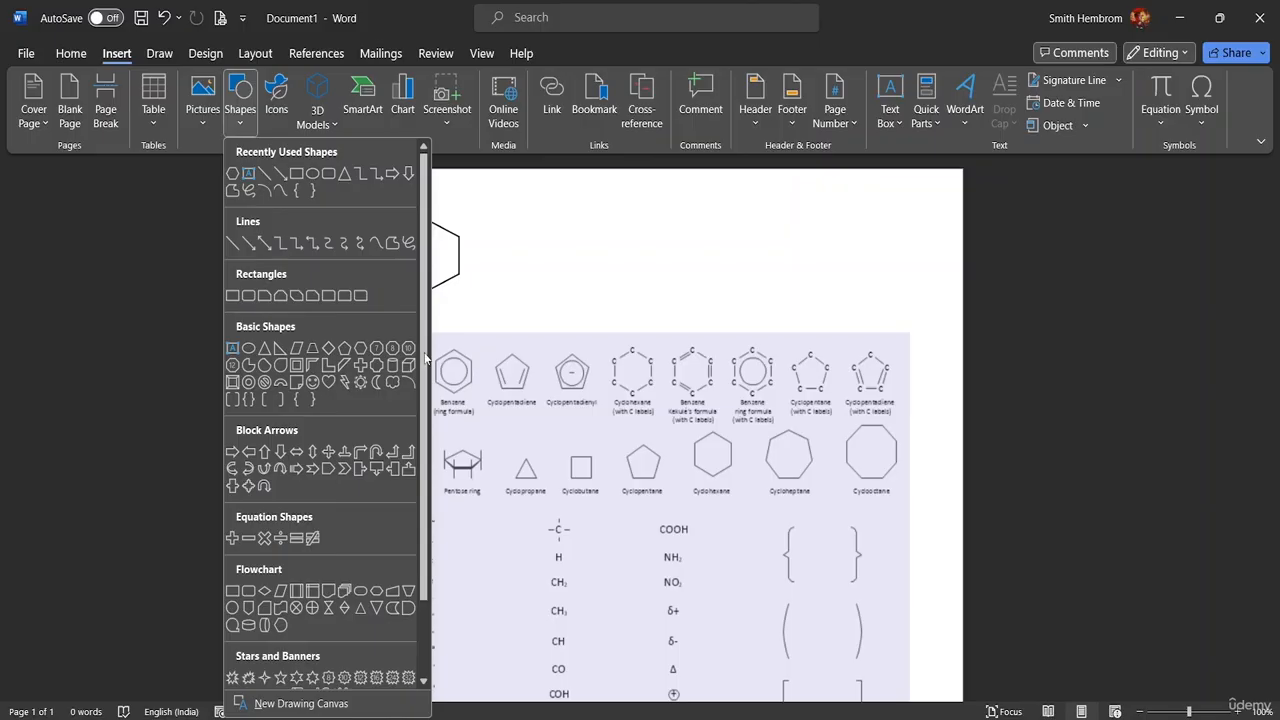
click(278, 193)
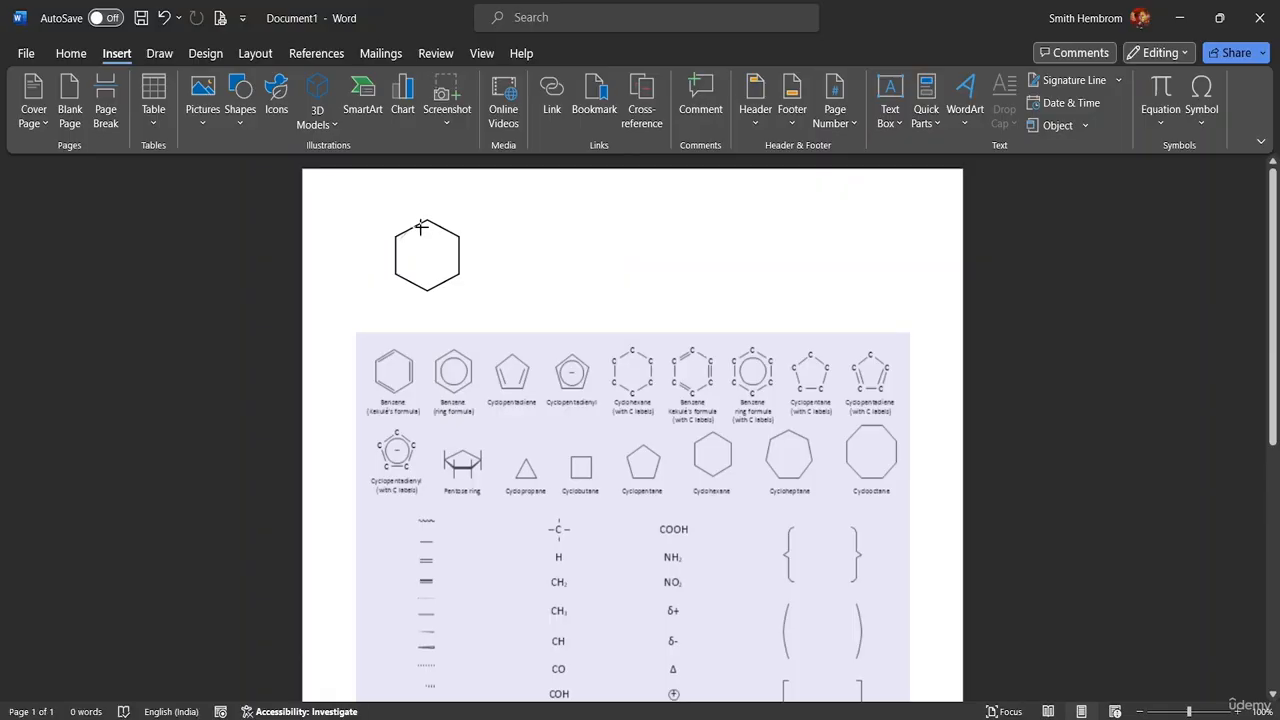
mouse_move(420, 227)
mouse_down()
mouse_move(428, 215)
mouse_move(429, 227)
mouse_up()
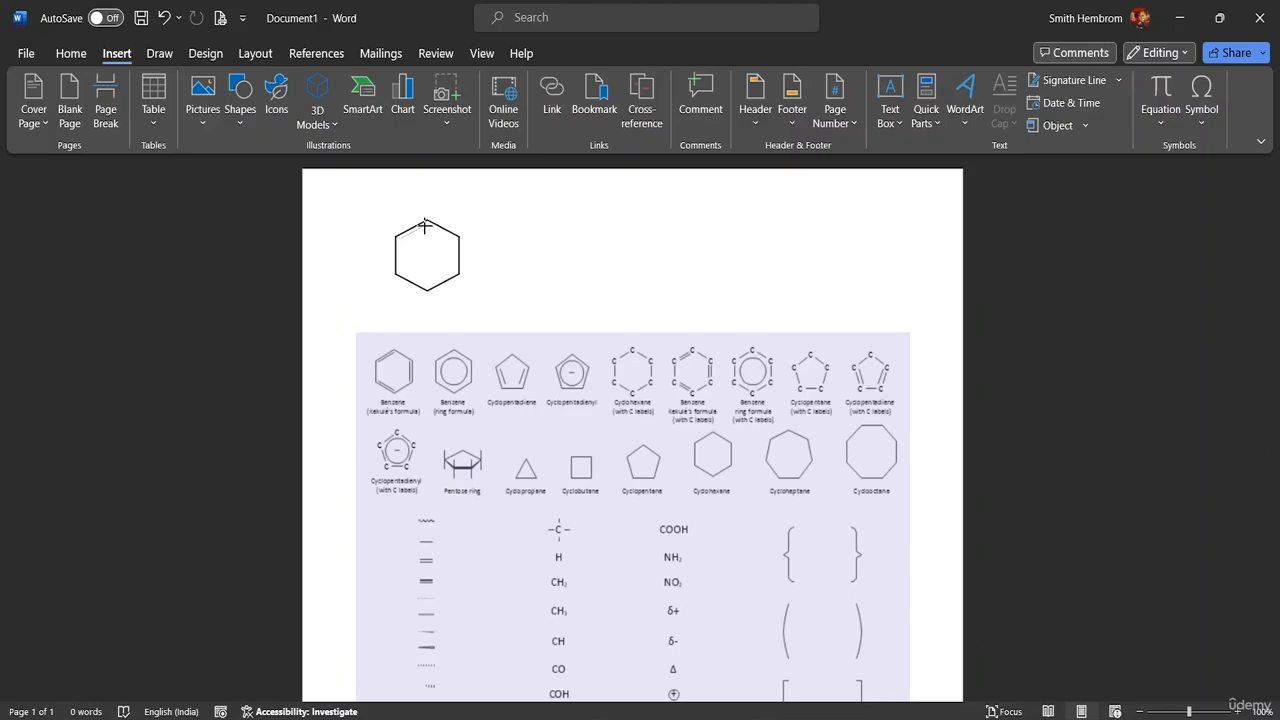
drag(424, 227, 400, 238)
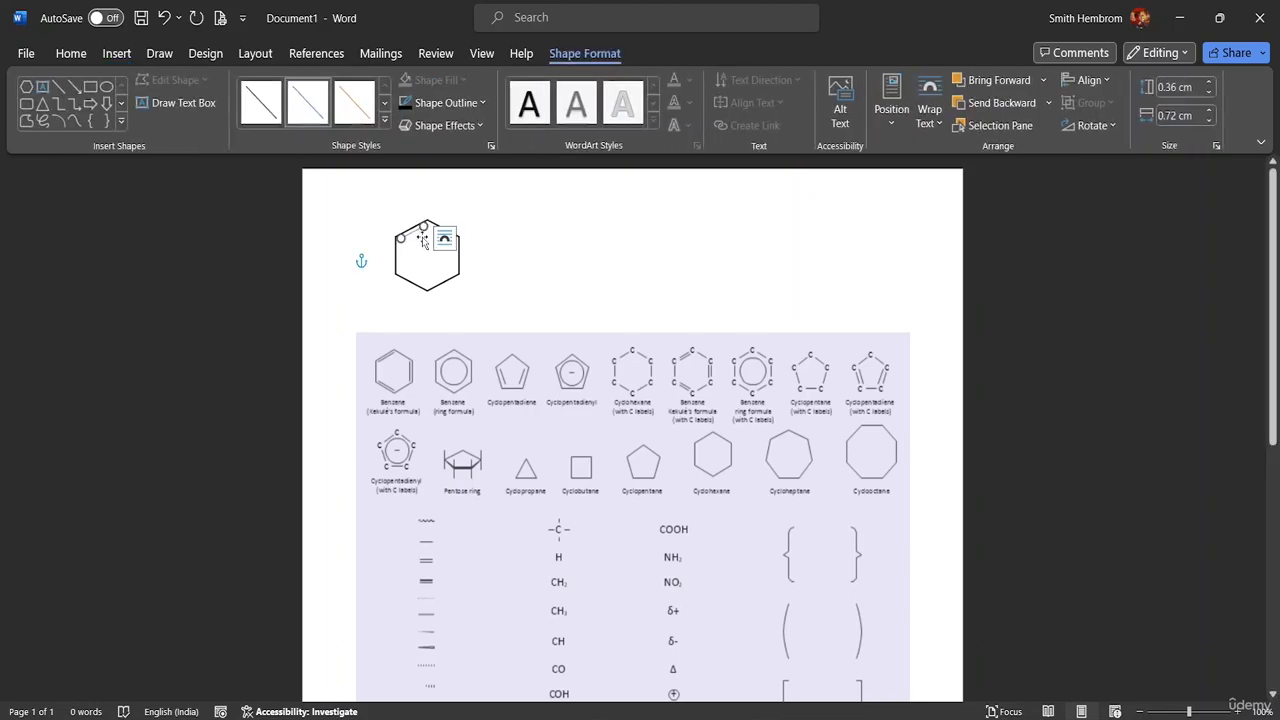
click(482, 103)
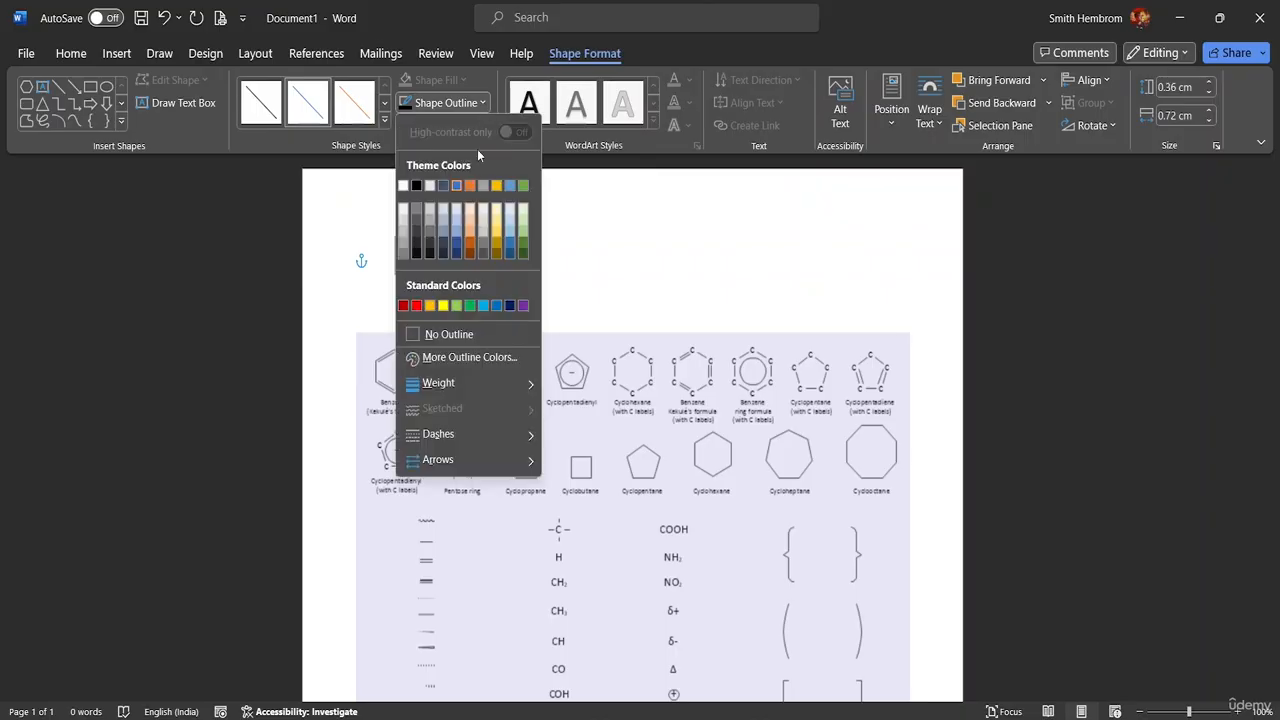
mouse_move(460, 382)
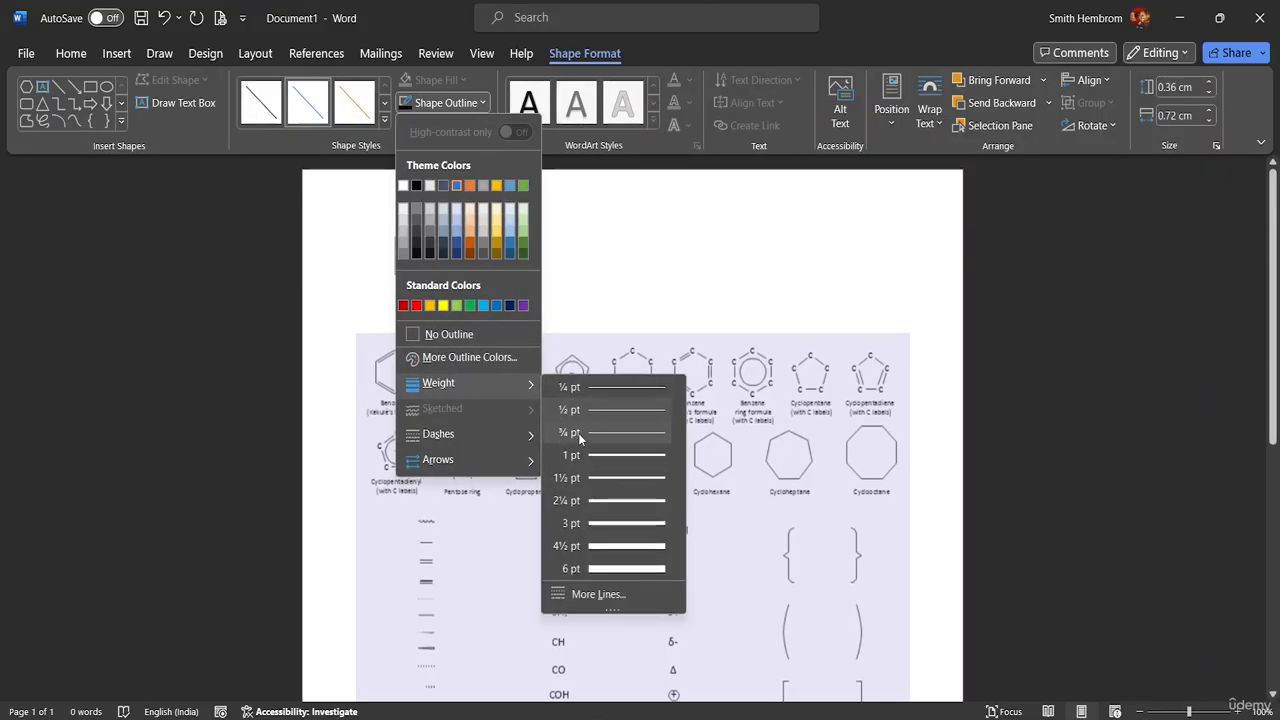
click(582, 478)
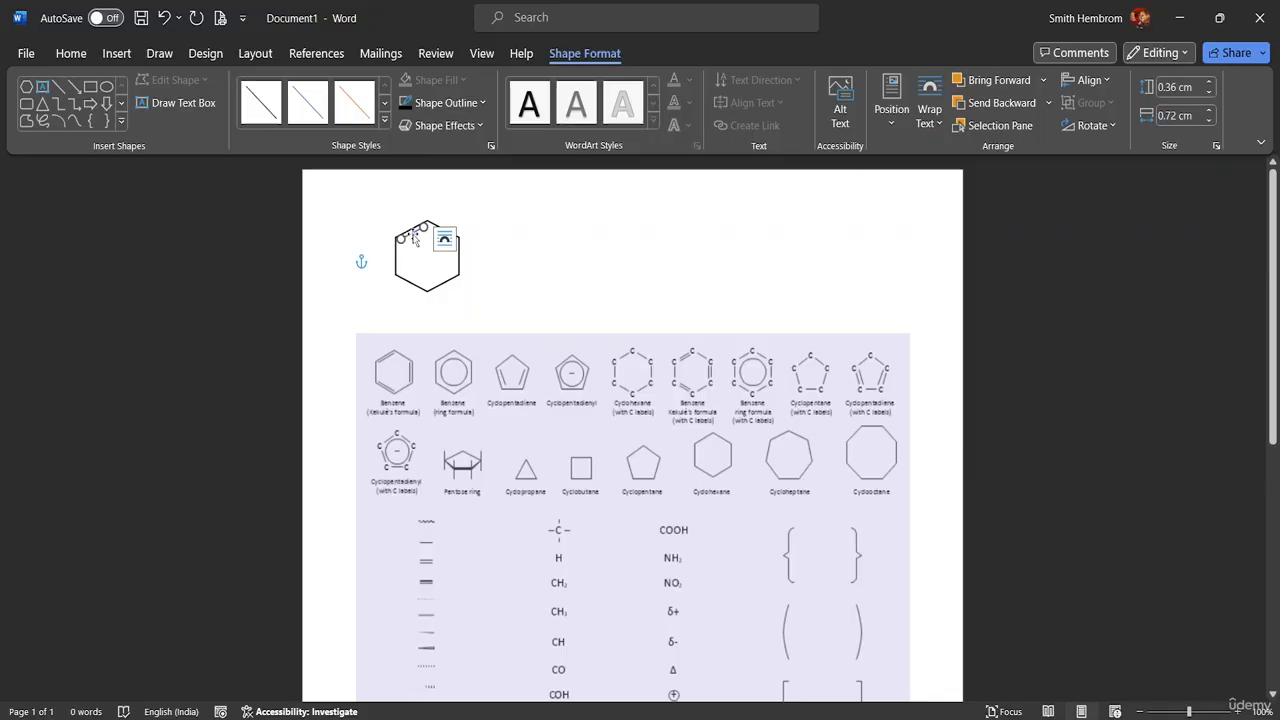
Extend the inner line toward the hexagon's top vertex and make it black
click(436, 262)
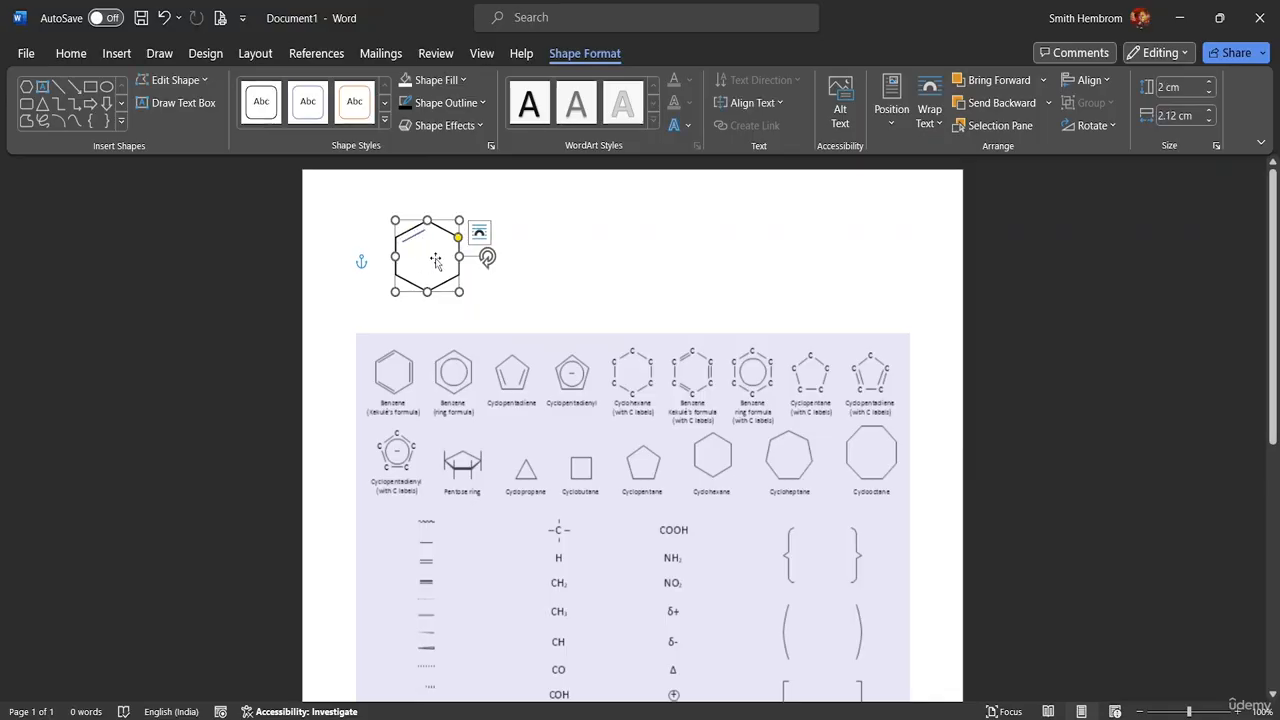
click(418, 237)
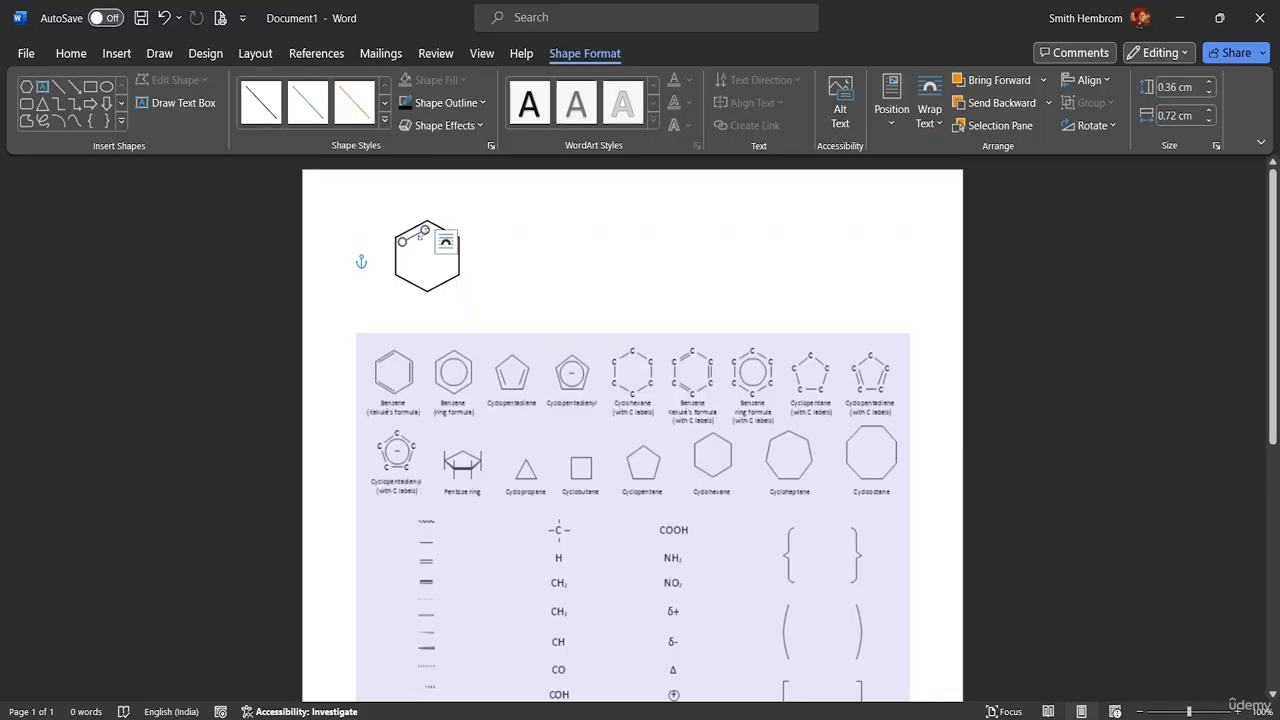
drag(424, 231, 428, 228)
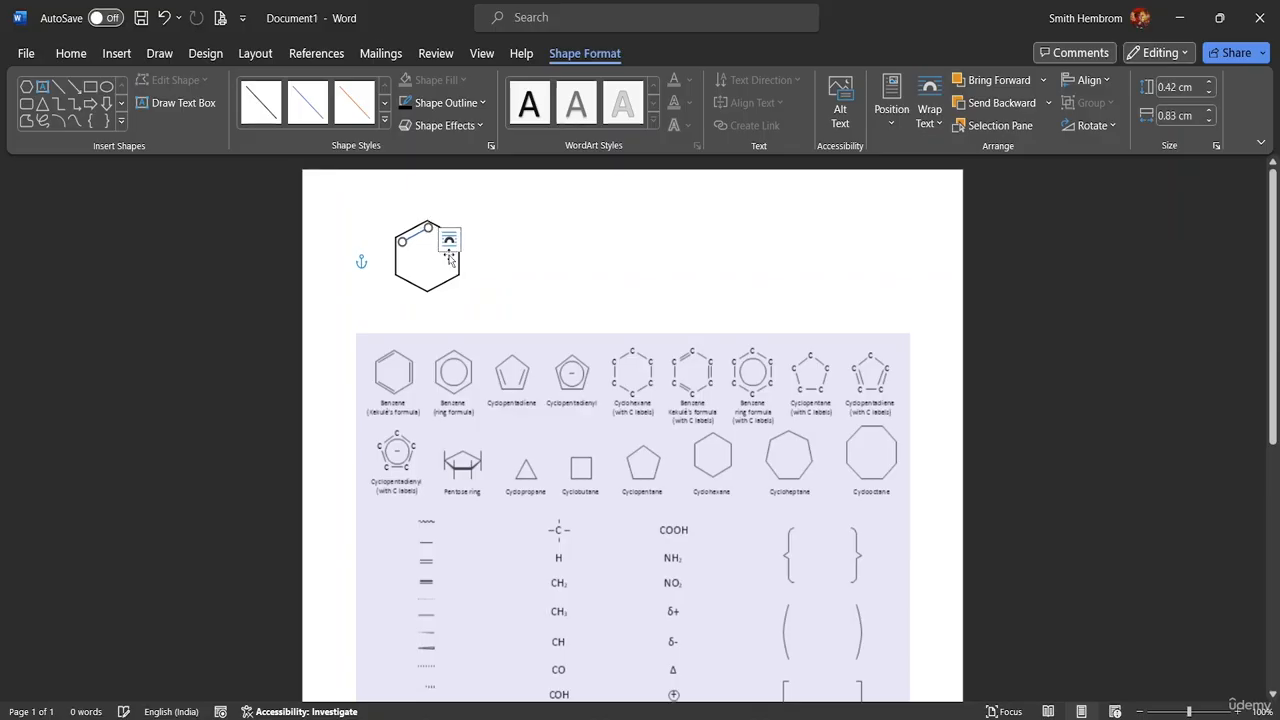
click(430, 255)
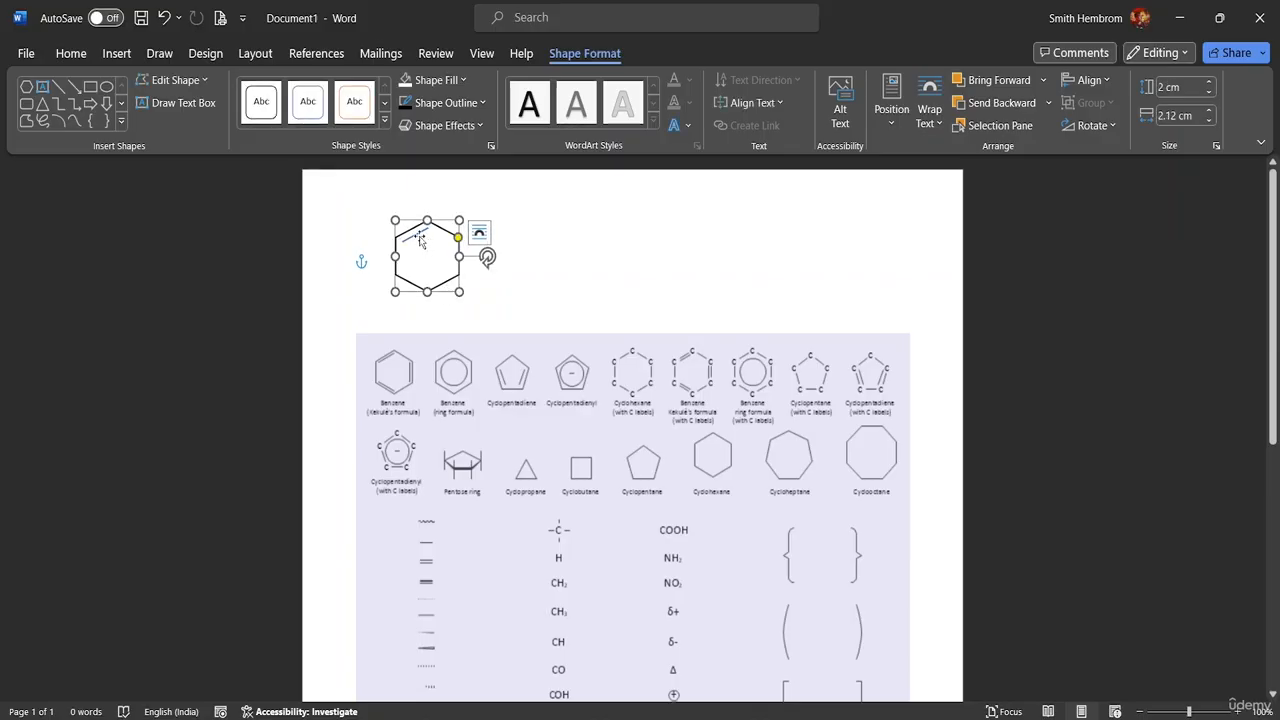
click(415, 234)
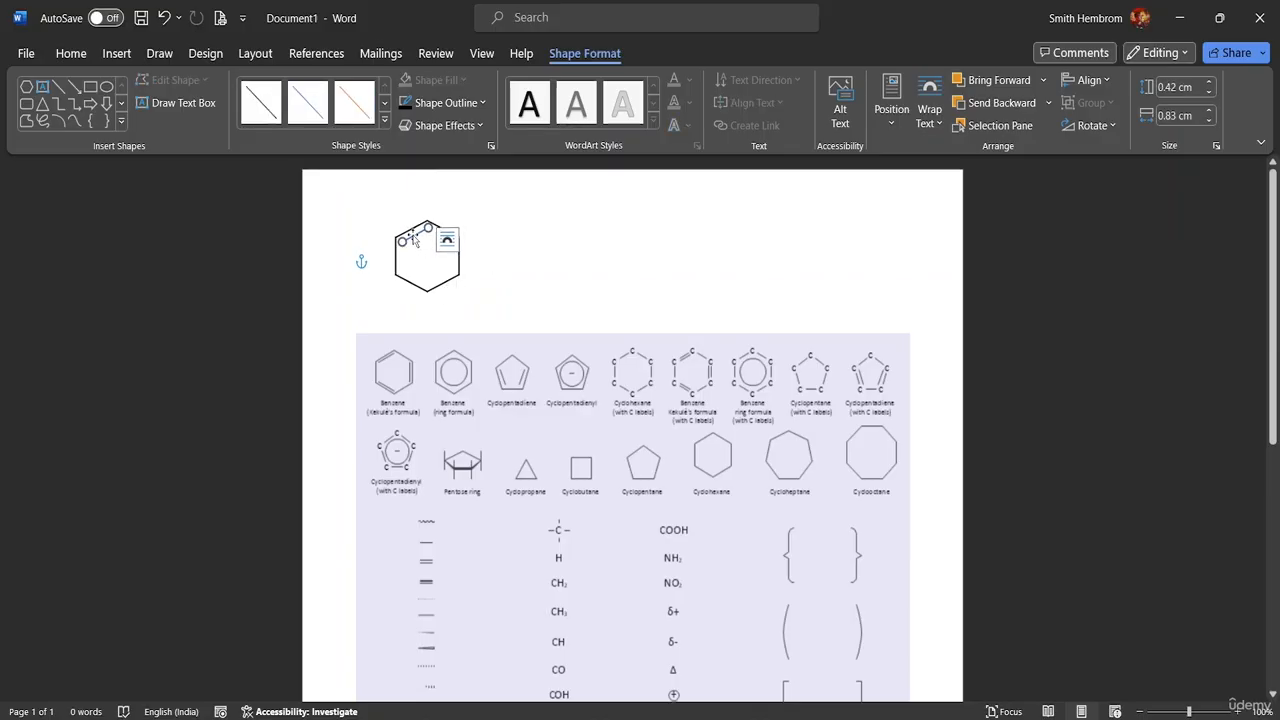
click(478, 103)
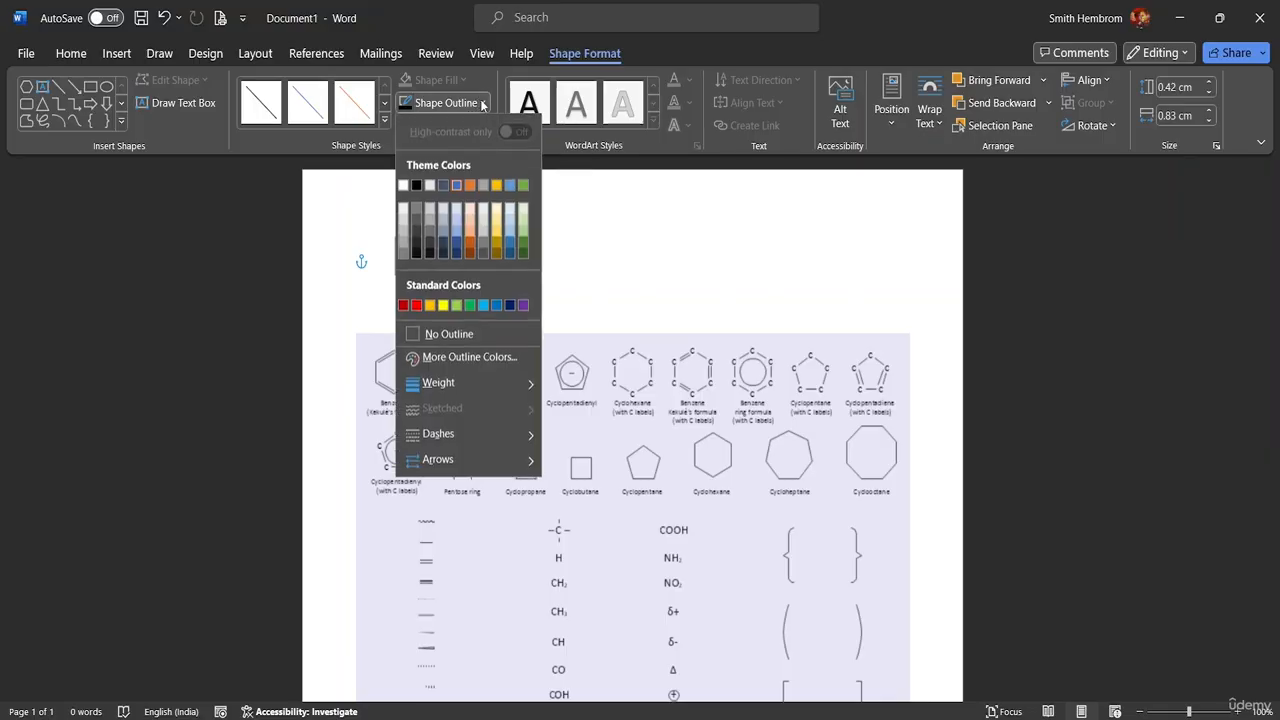
click(417, 186)
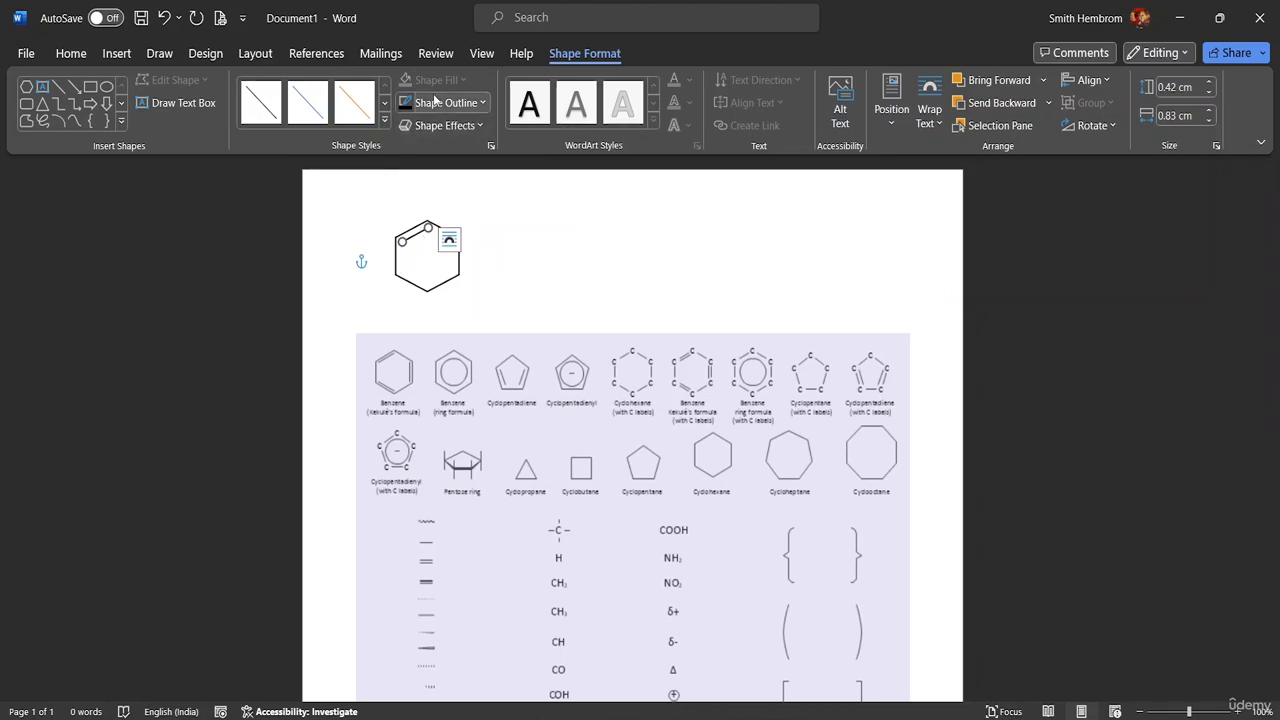
click(55, 85)
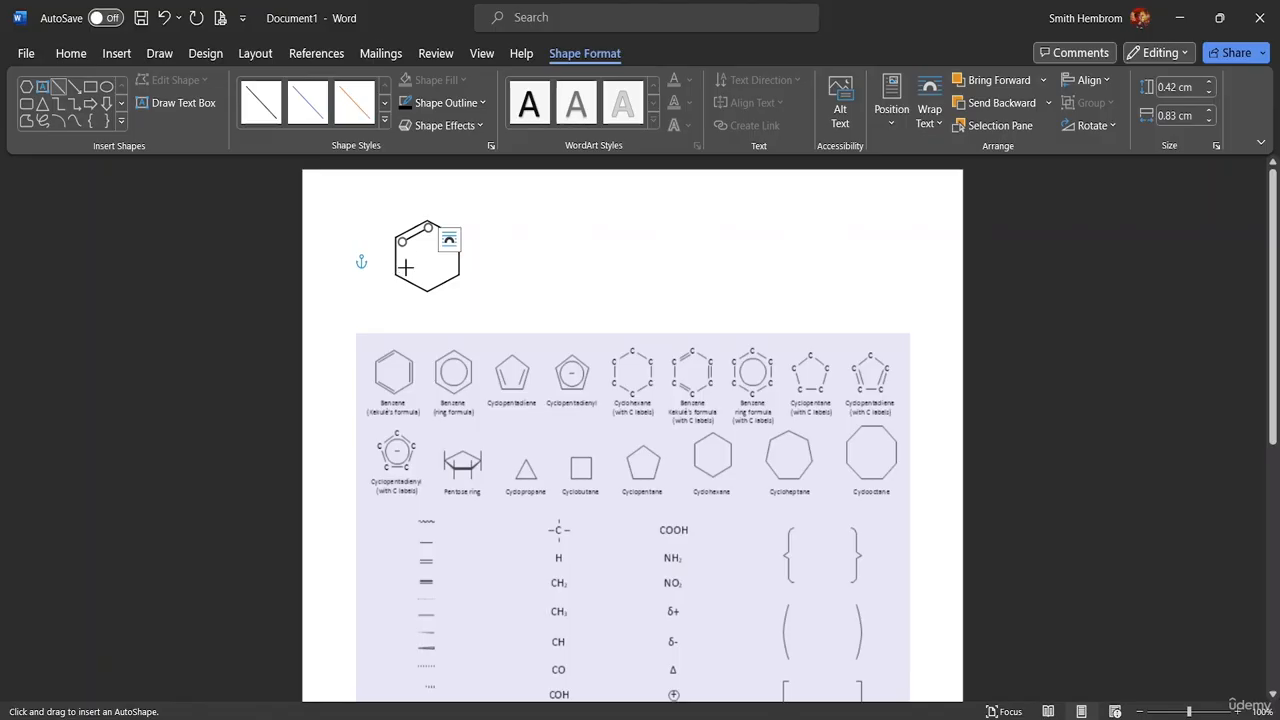
Draw a second 1½ pt inner line from the hexagon's left edge to its bottom vertex
drag(401, 270, 430, 285)
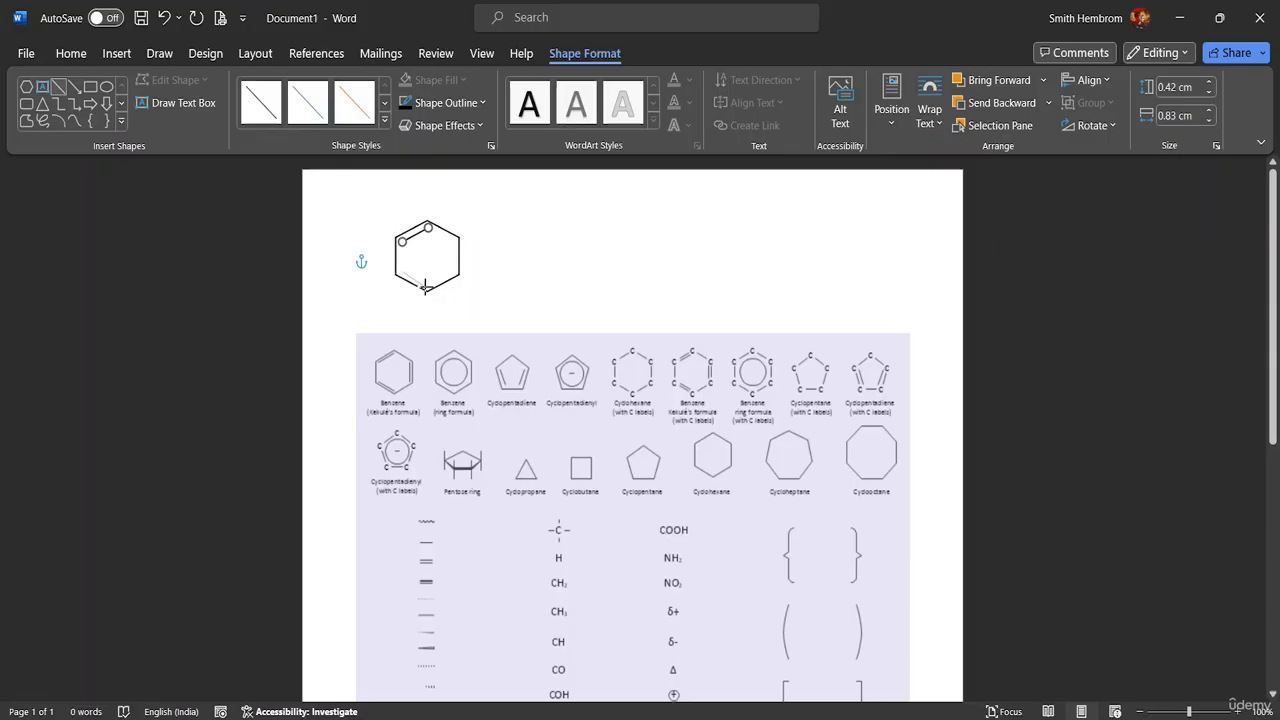
drag(425, 287, 398, 269)
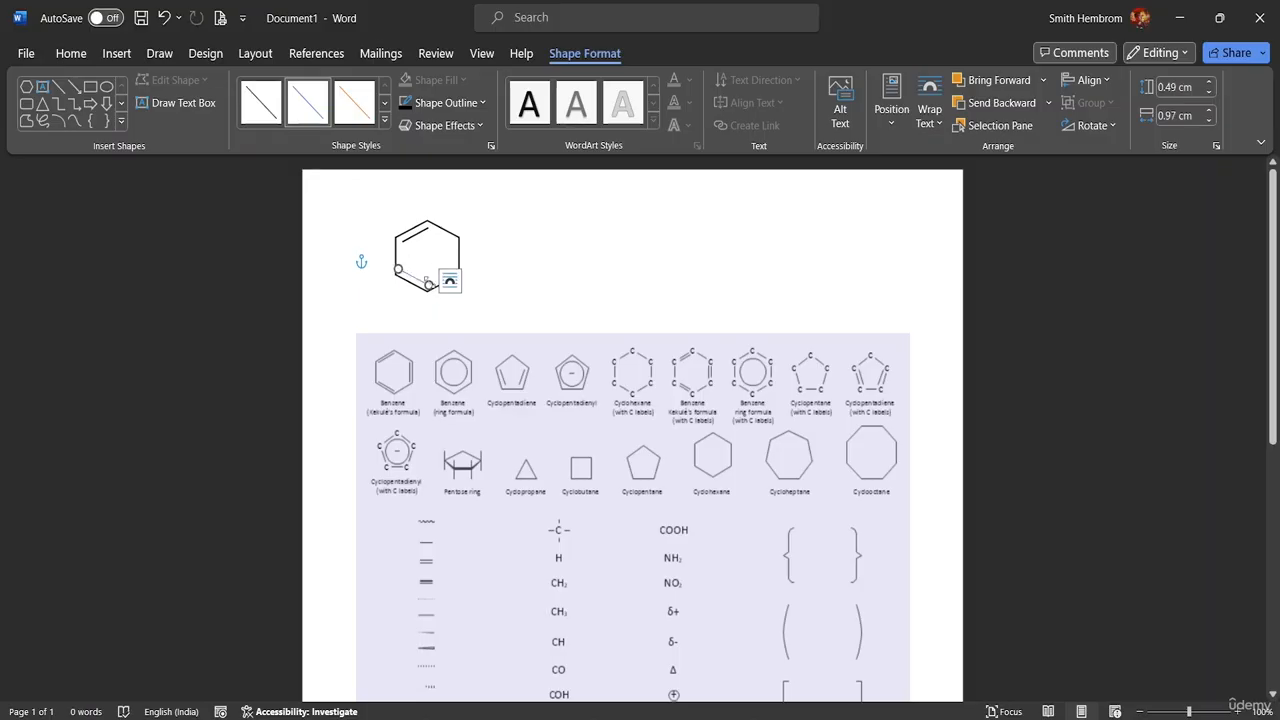
click(448, 103)
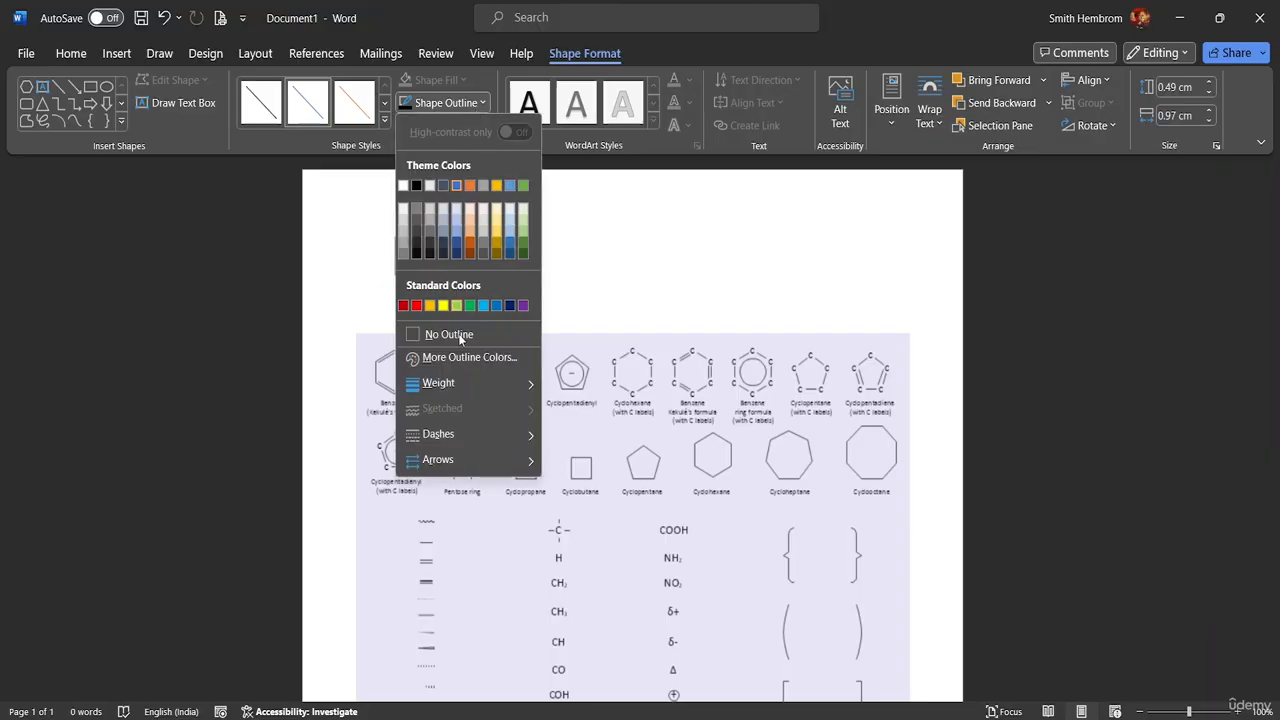
mouse_move(448, 384)
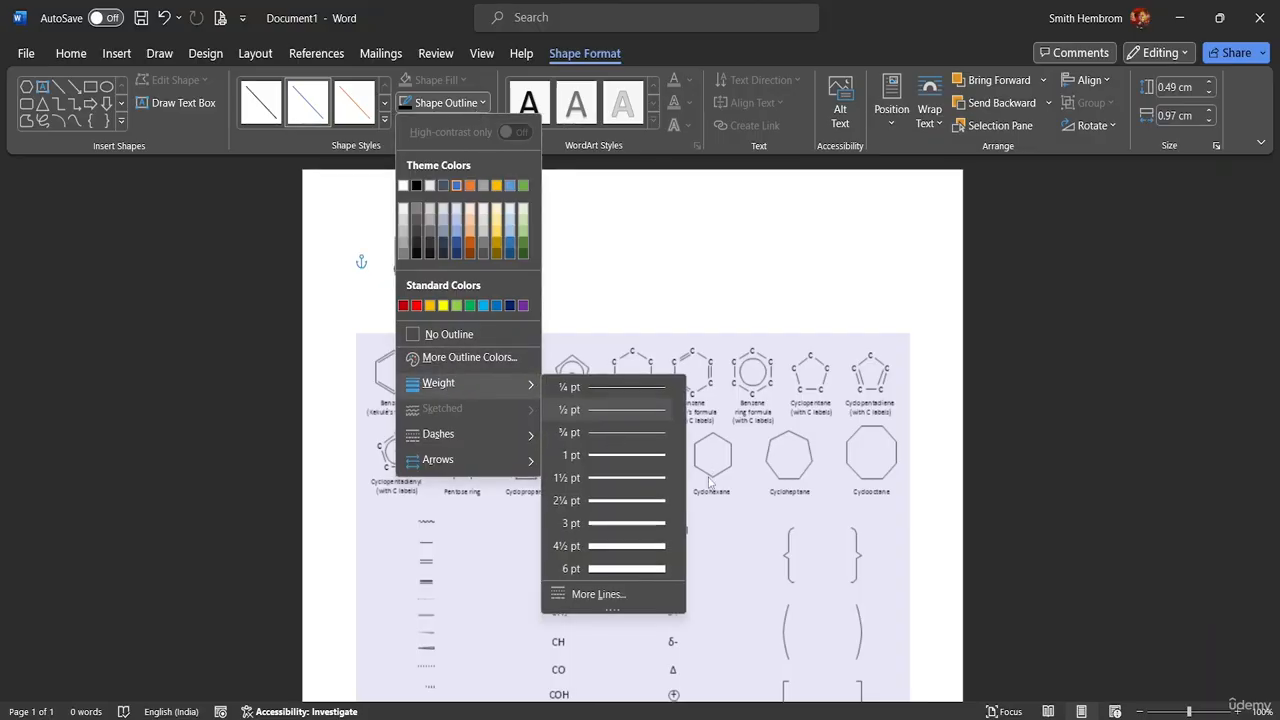
click(634, 478)
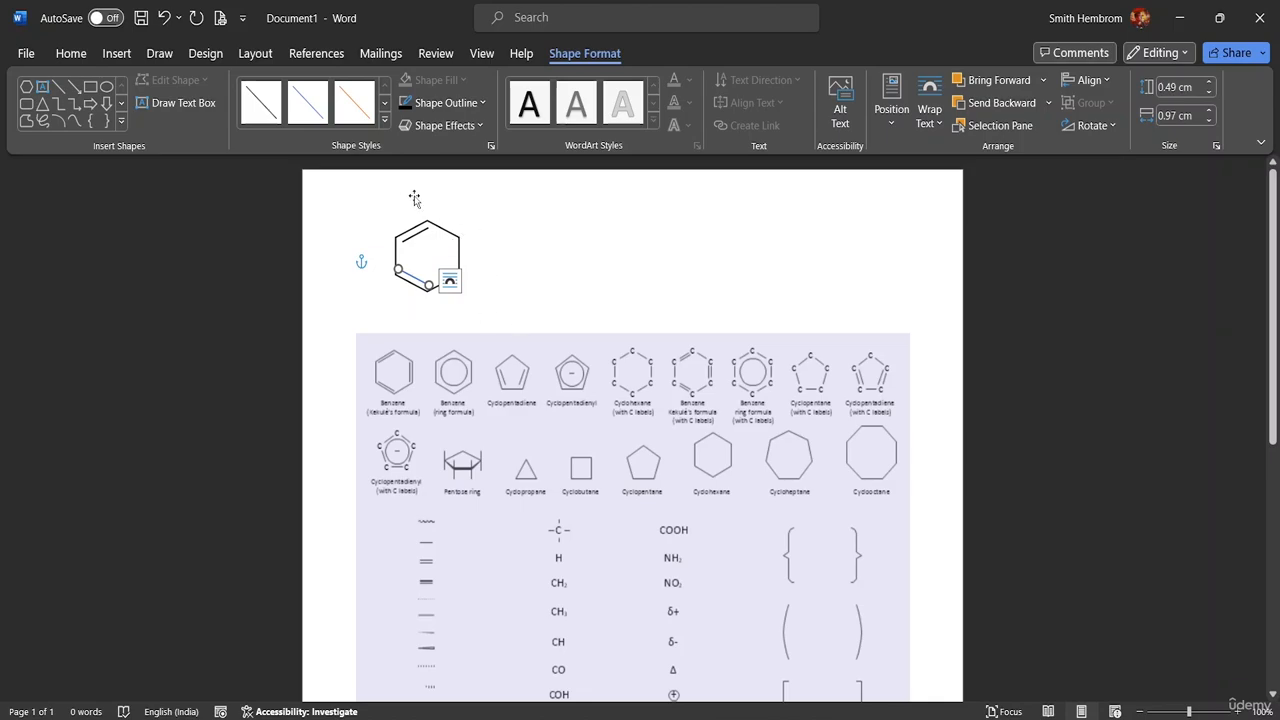
click(62, 84)
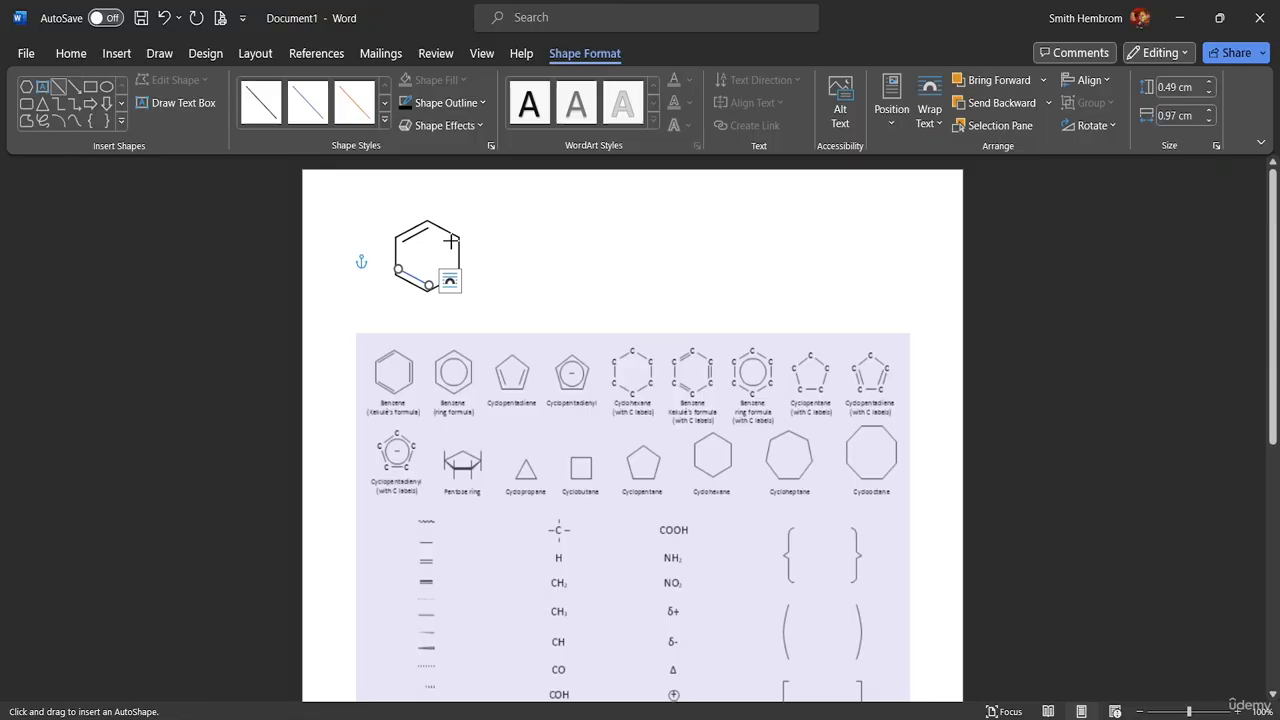
Draw a third 1½ pt inner line along the hexagon's right edge
drag(452, 238, 452, 282)
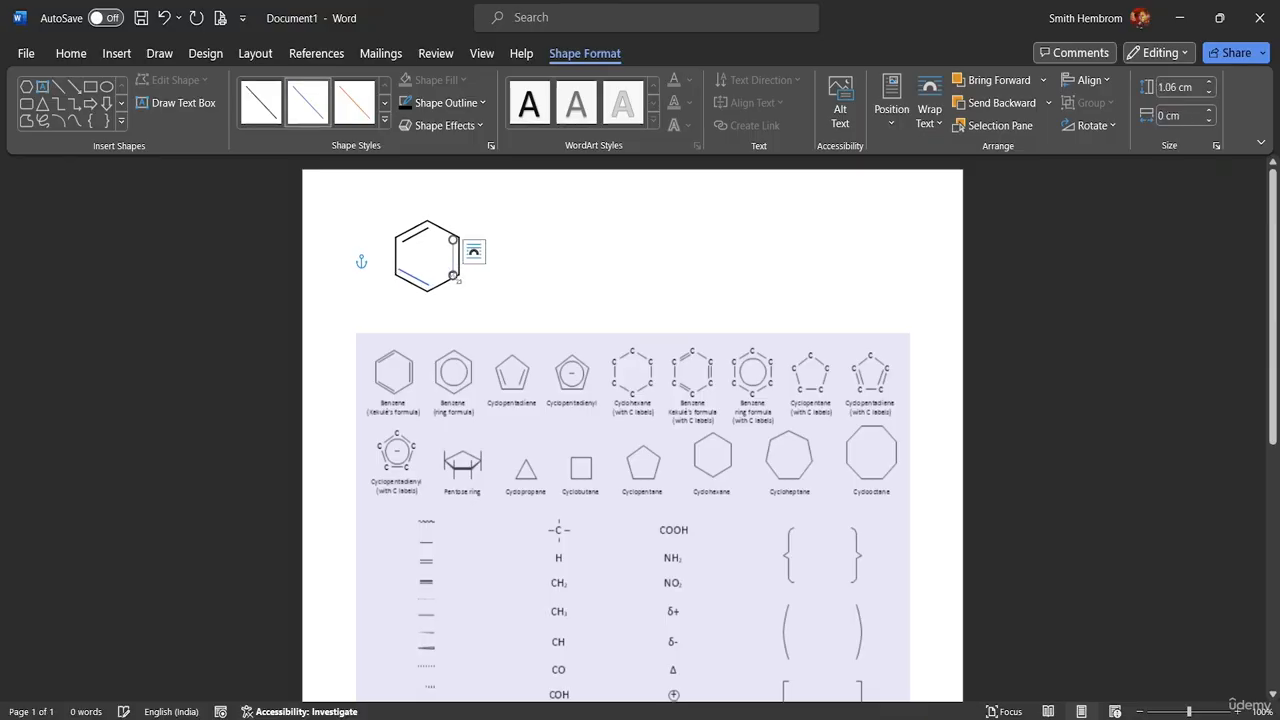
click(446, 102)
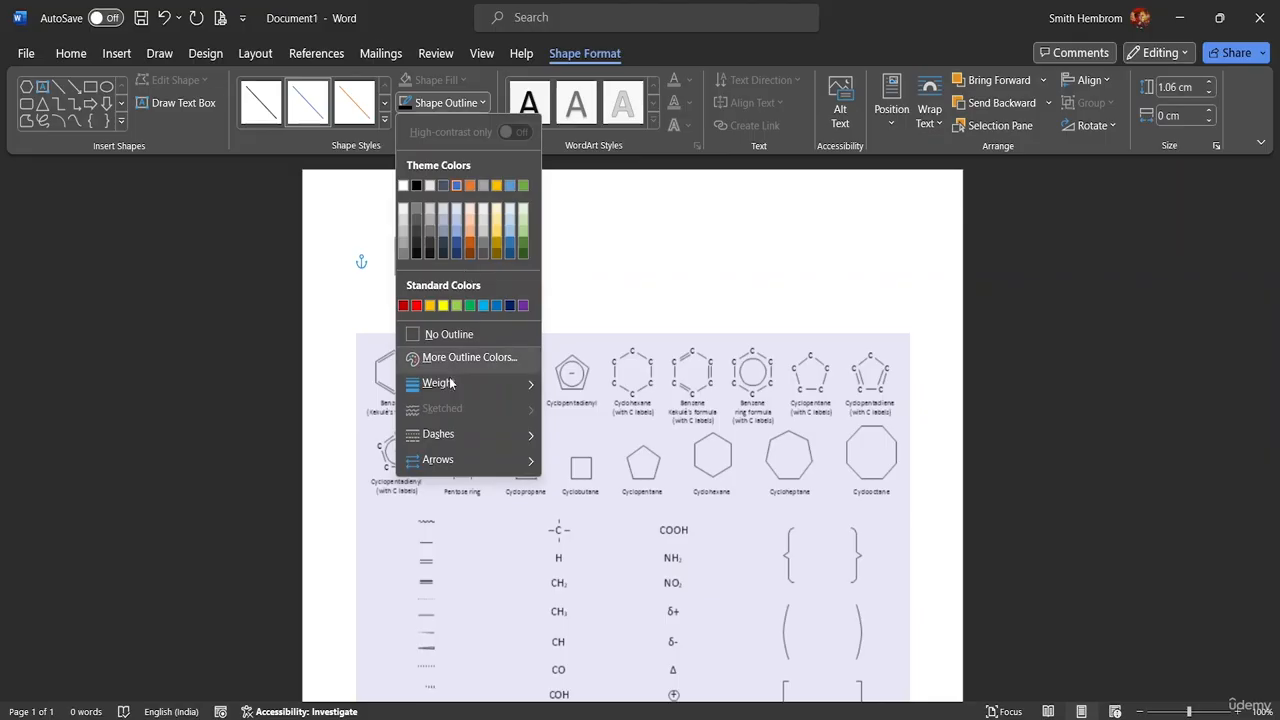
mouse_move(446, 384)
click(580, 484)
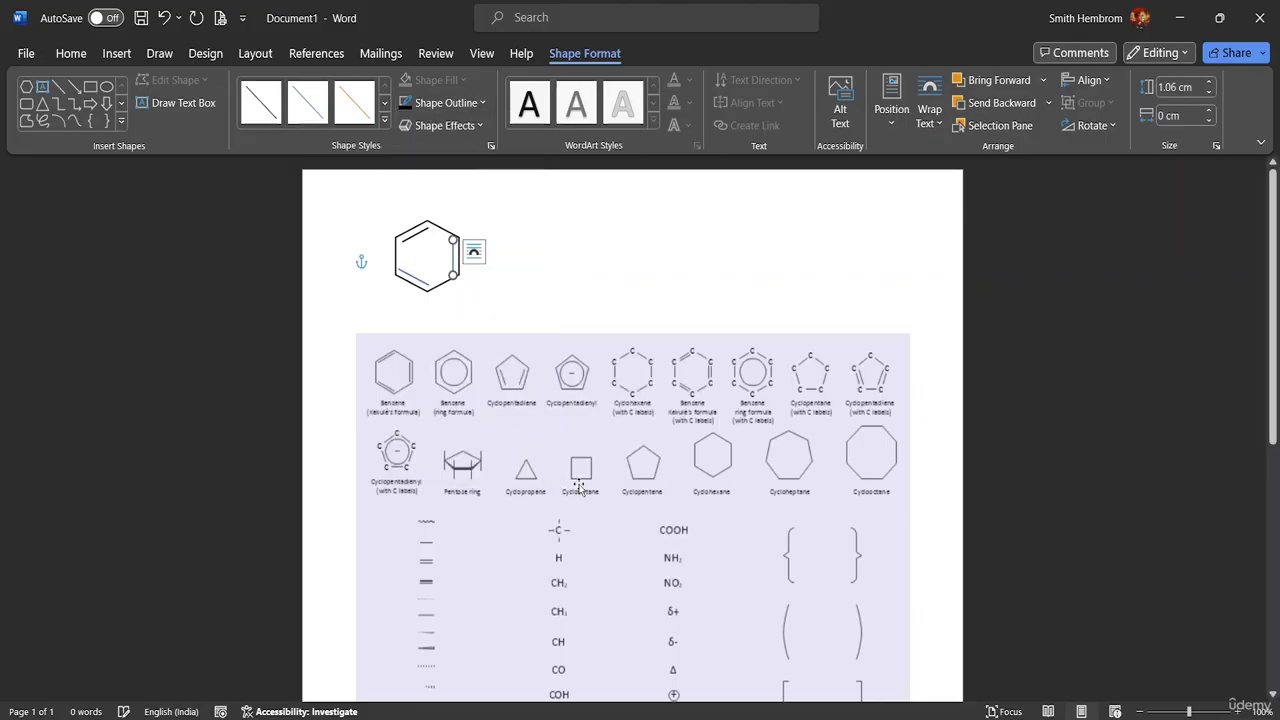
Make the lower-left and right inner lines black
click(510, 254)
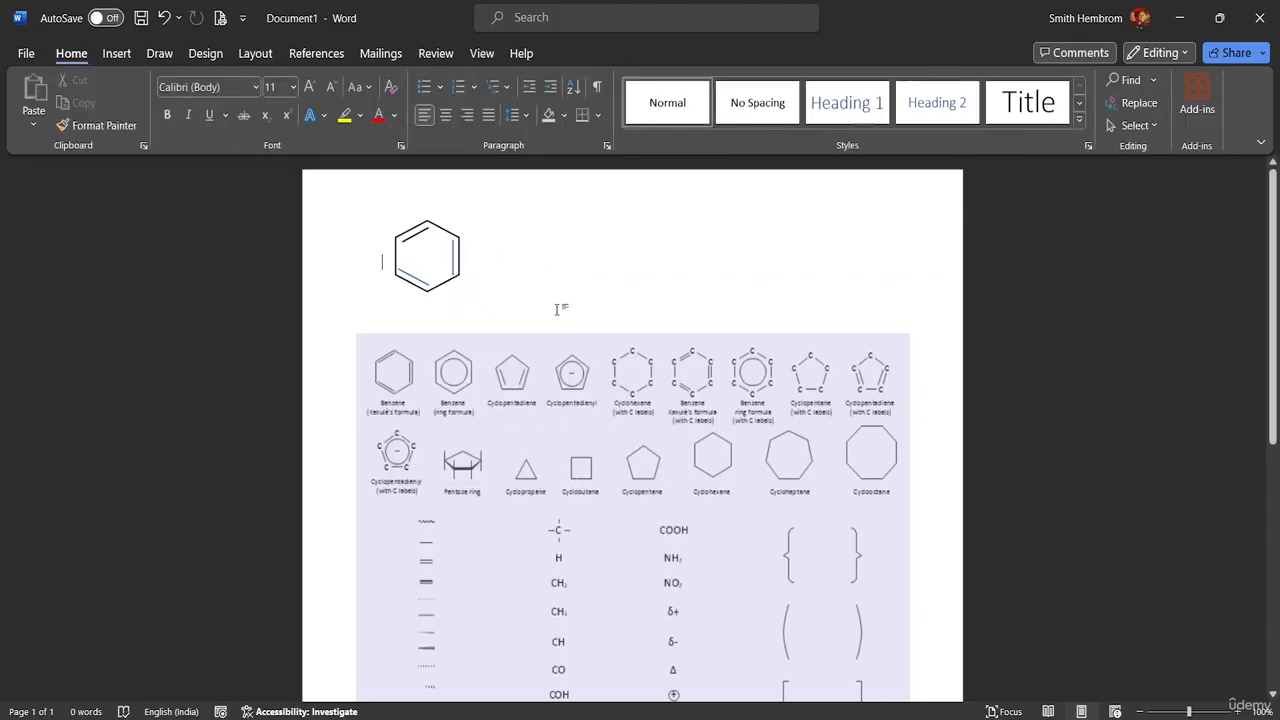
click(429, 283)
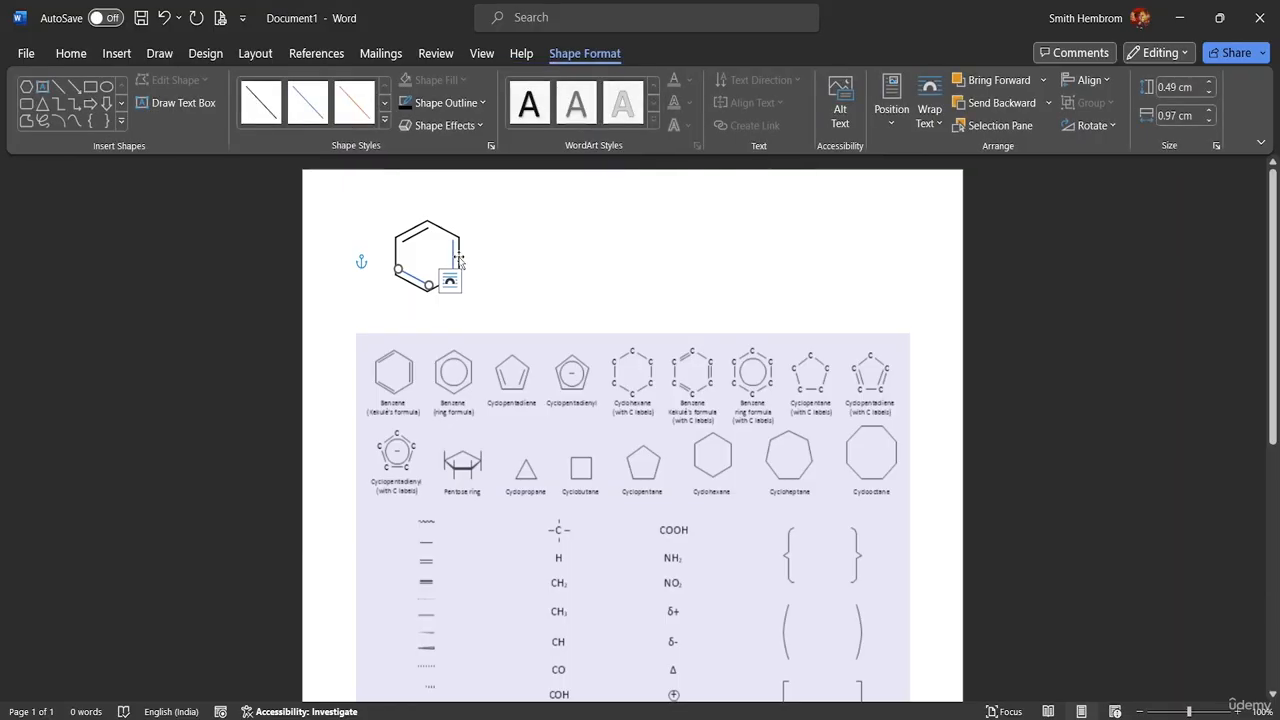
click(446, 103)
click(418, 188)
click(453, 254)
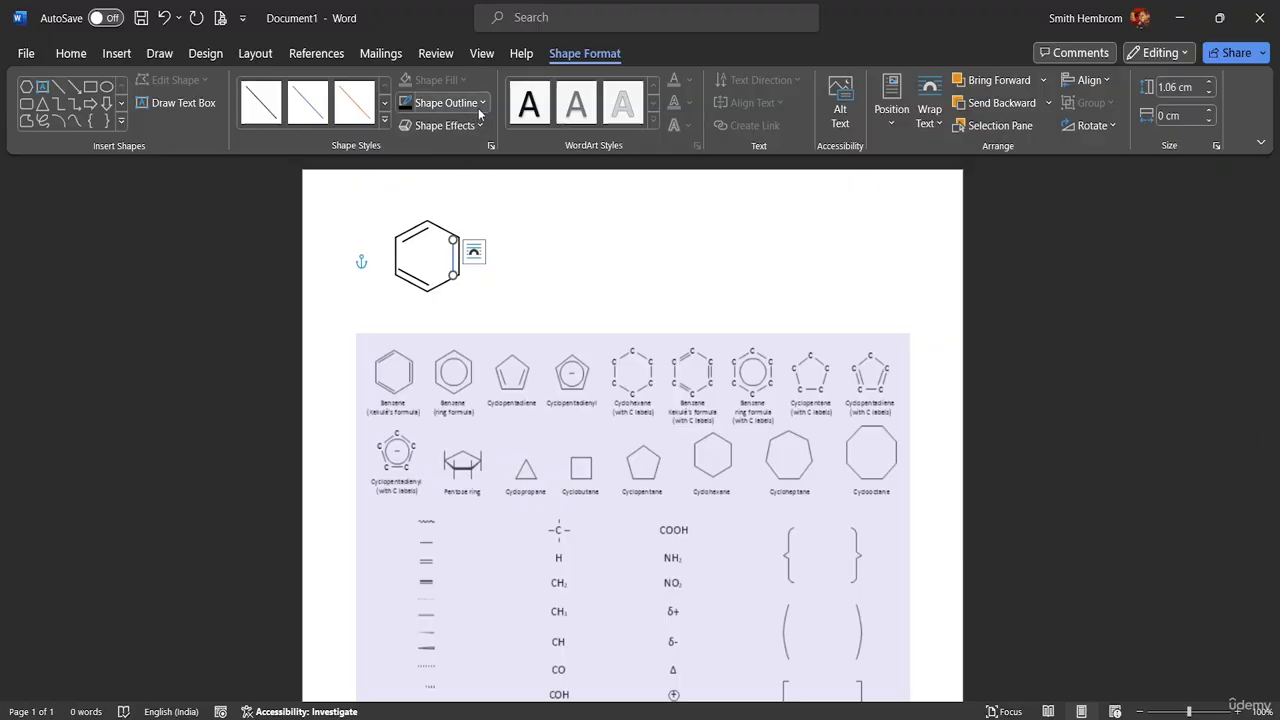
click(446, 103)
click(416, 189)
click(497, 262)
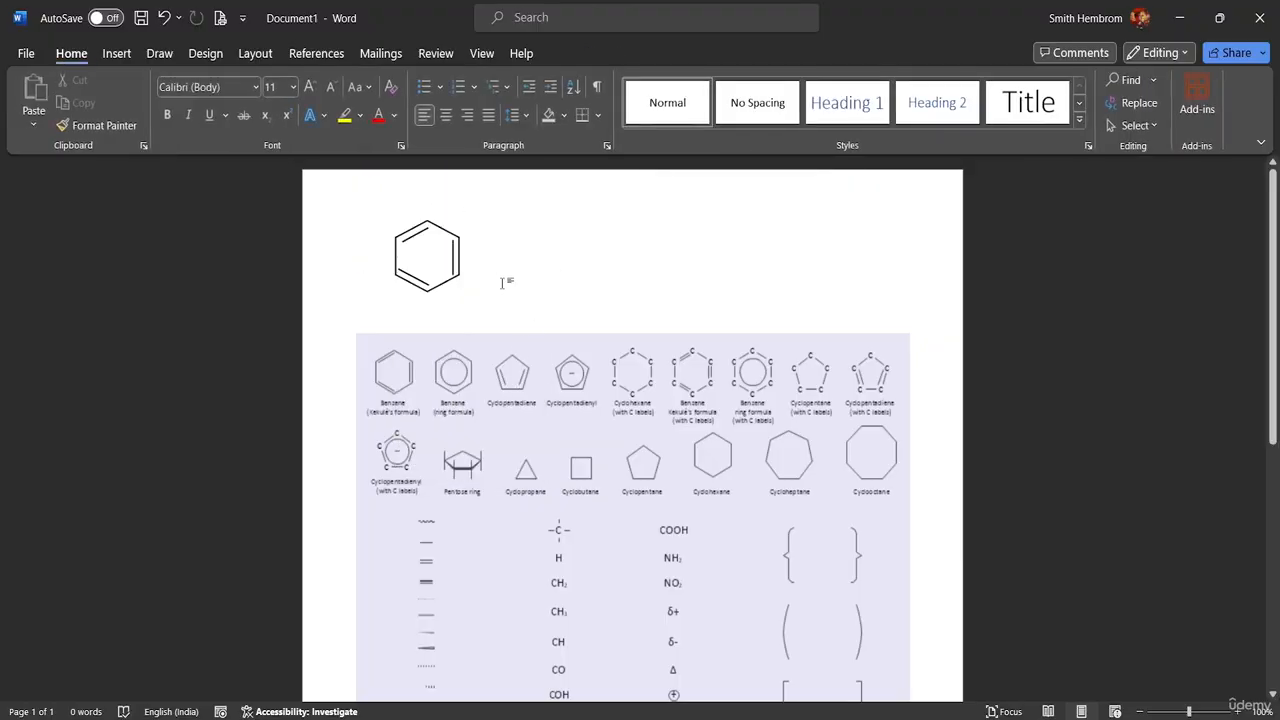
Trim the right and lower-left inner lines so they sit neatly inside the hexagon
click(455, 262)
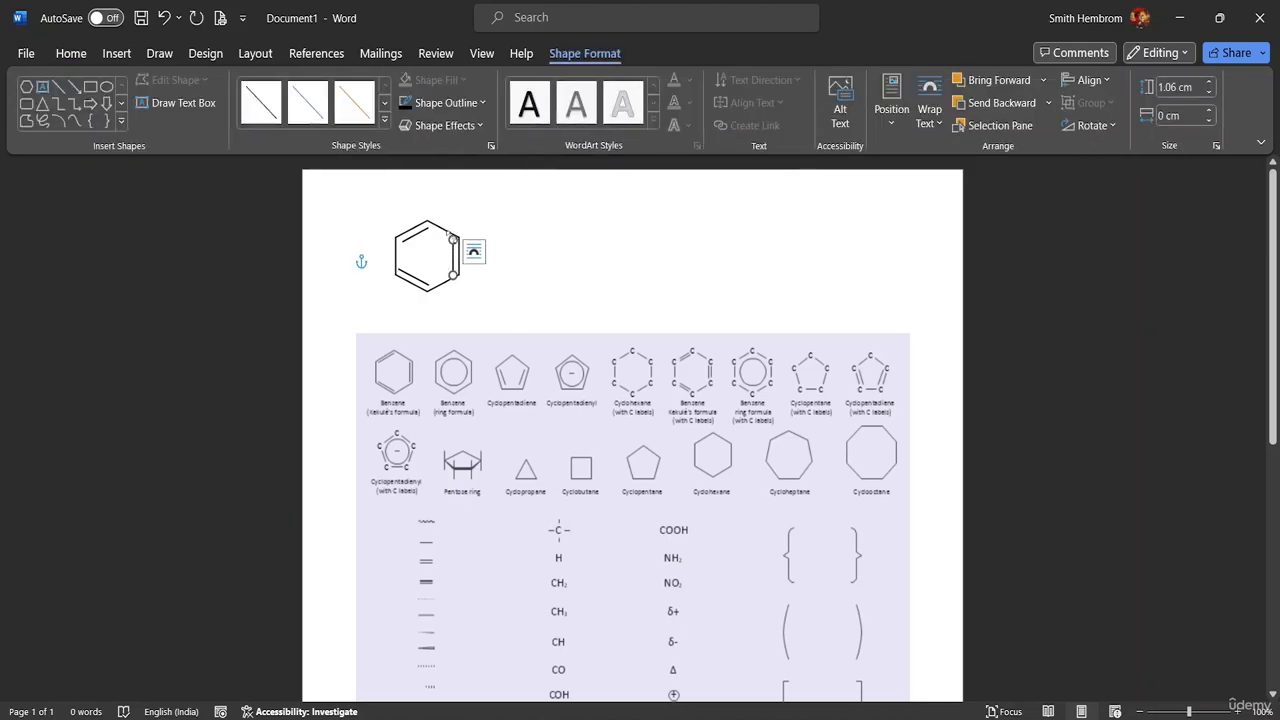
drag(452, 240, 452, 247)
click(525, 275)
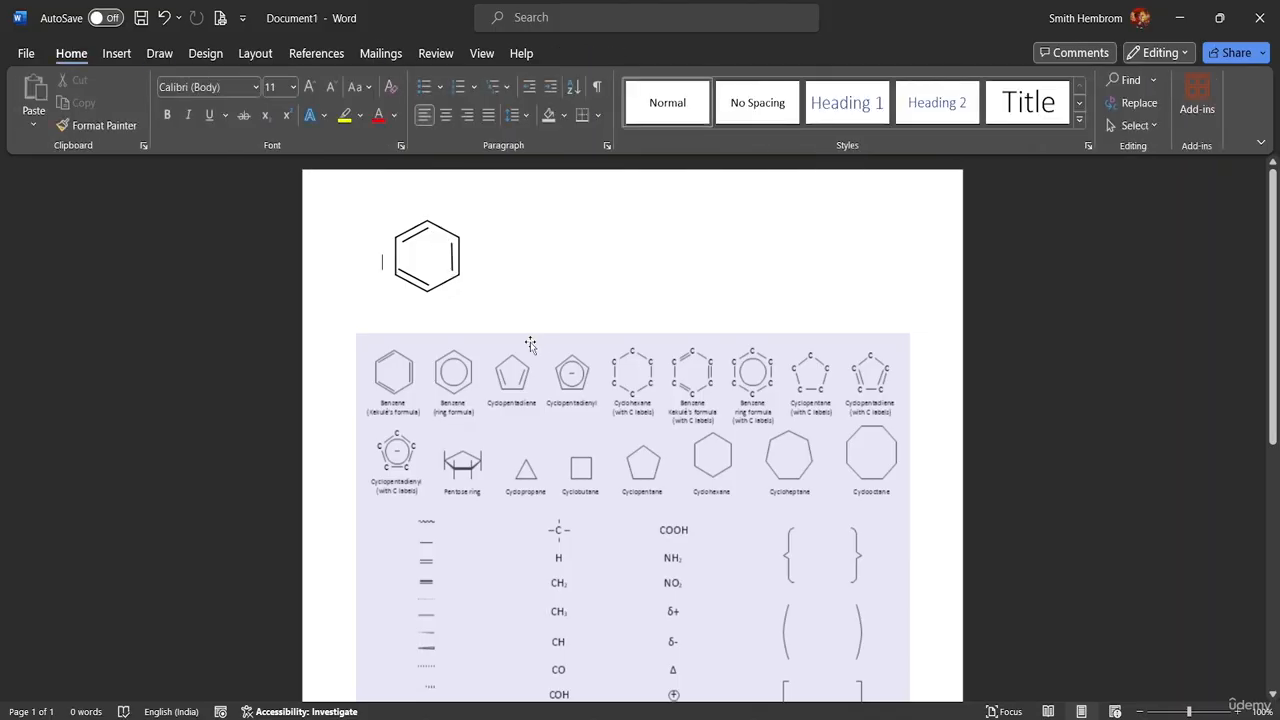
click(424, 289)
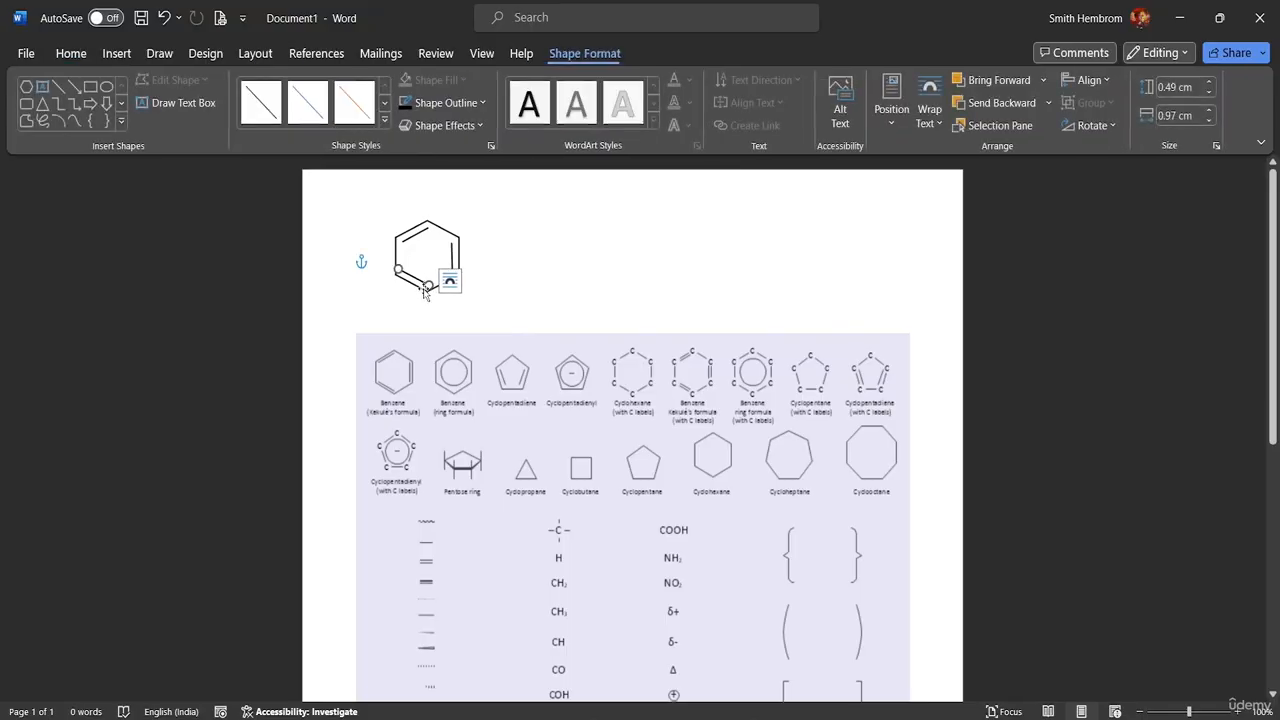
drag(428, 286, 427, 284)
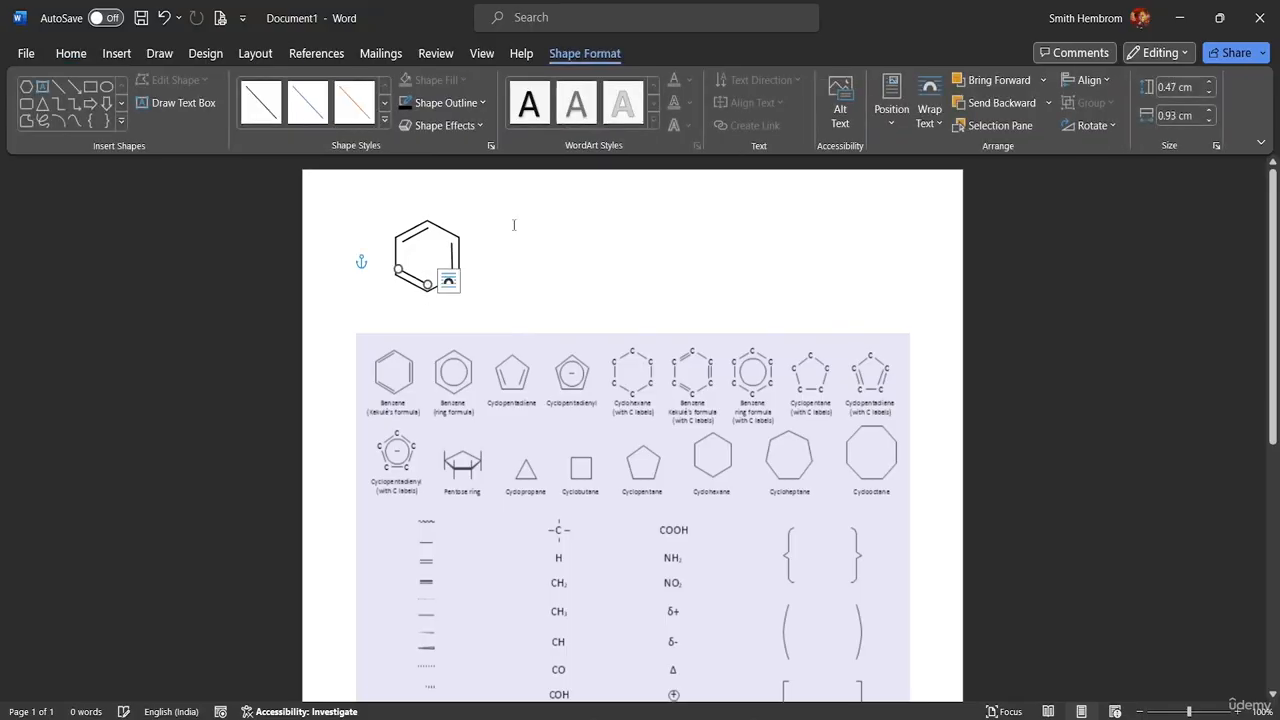
click(530, 272)
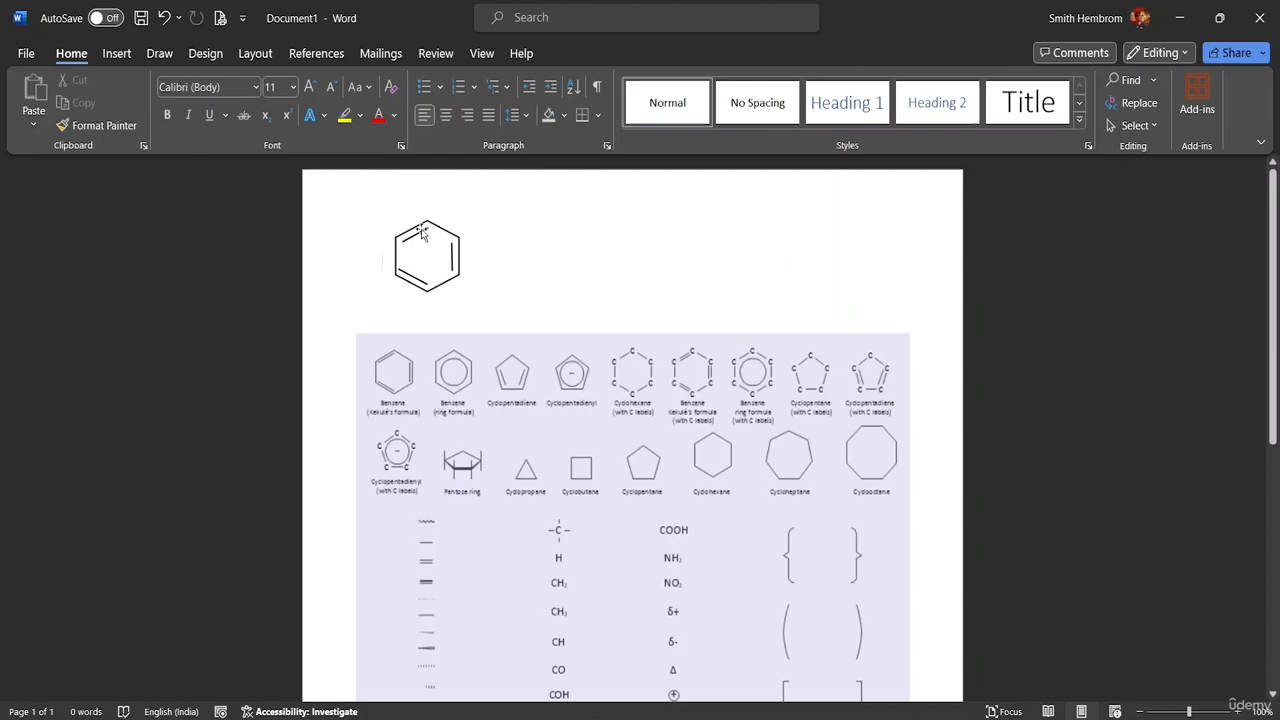
drag(422, 233, 363, 254)
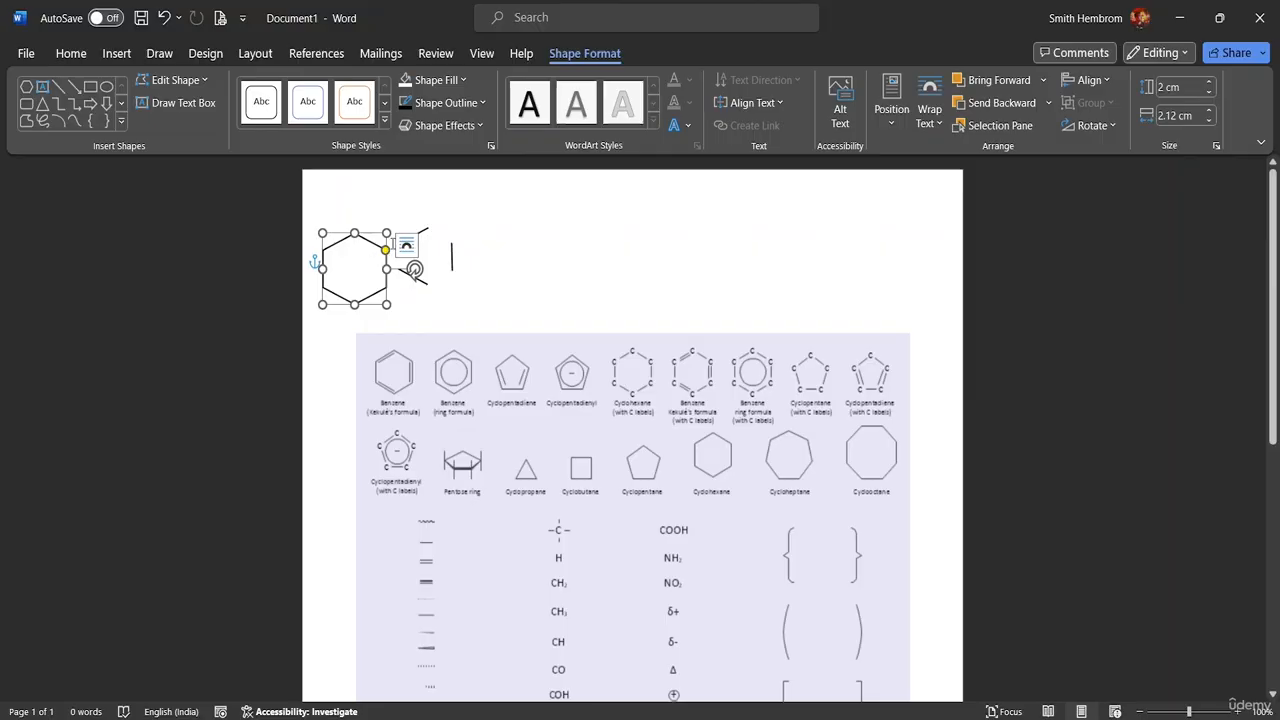
key(ctrl+z)
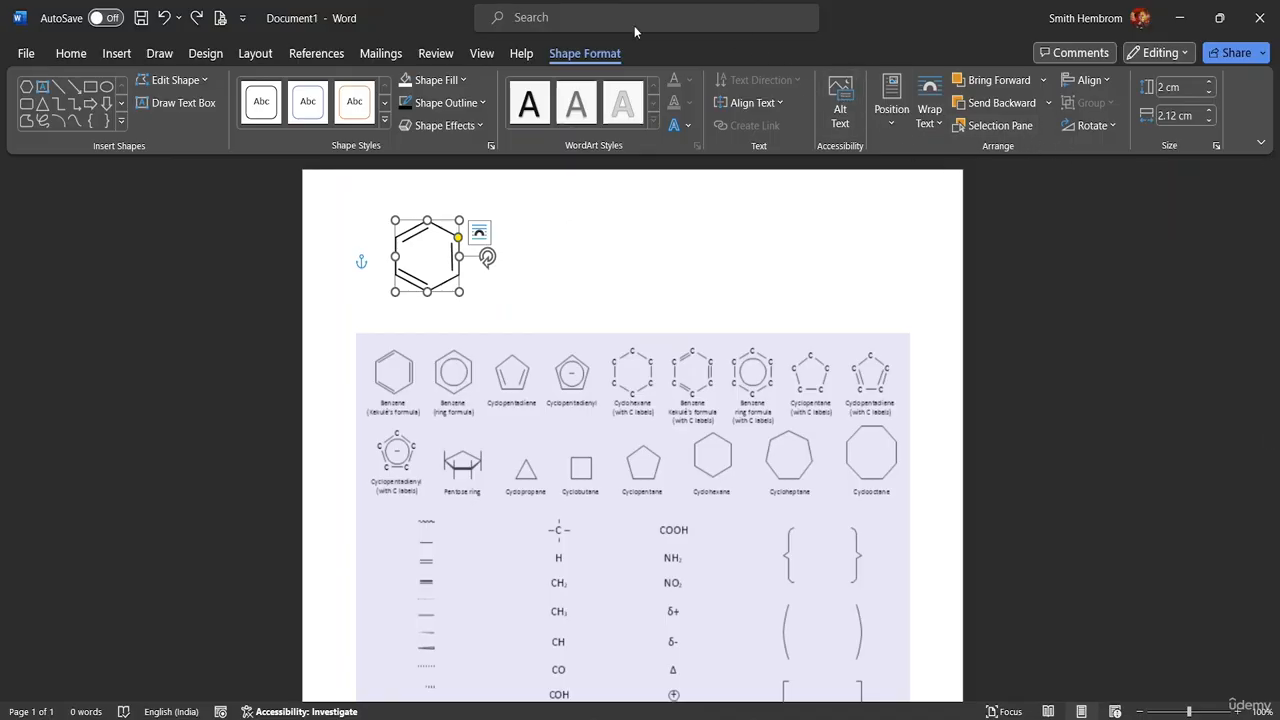
Box-select the hexagon and its three inner lines, group them, and shift the ring right
click(86, 56)
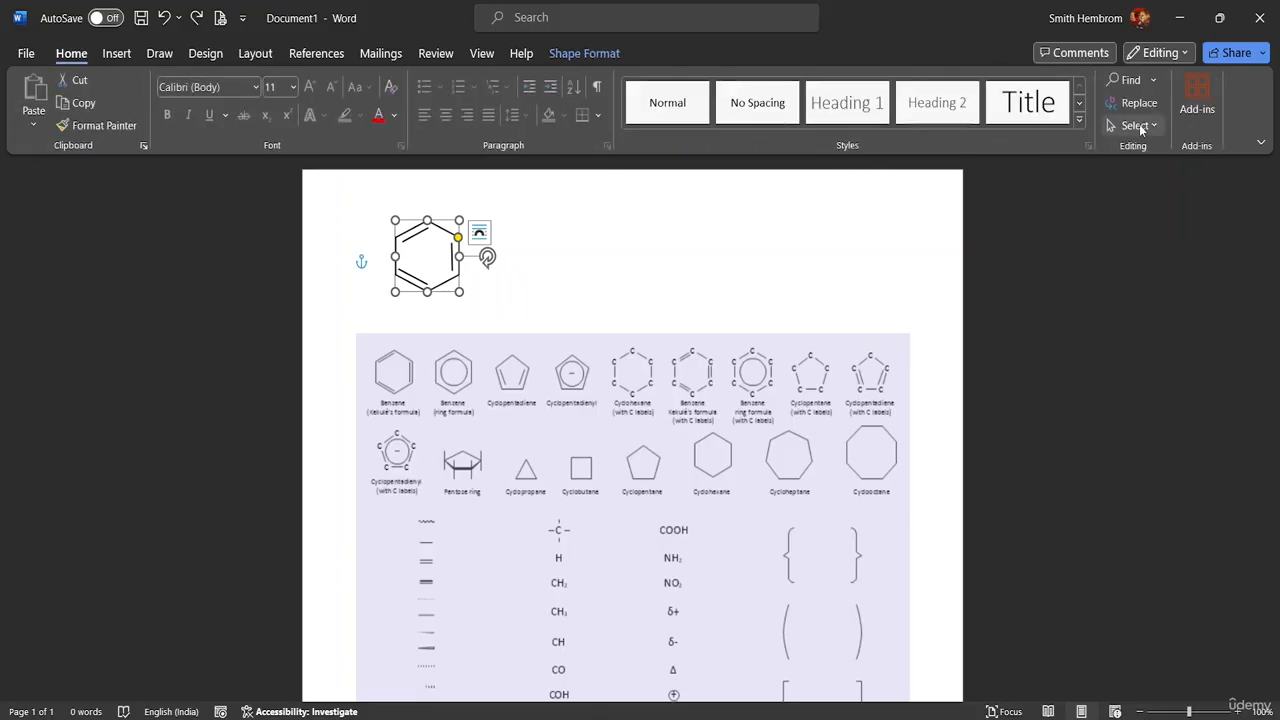
click(1136, 125)
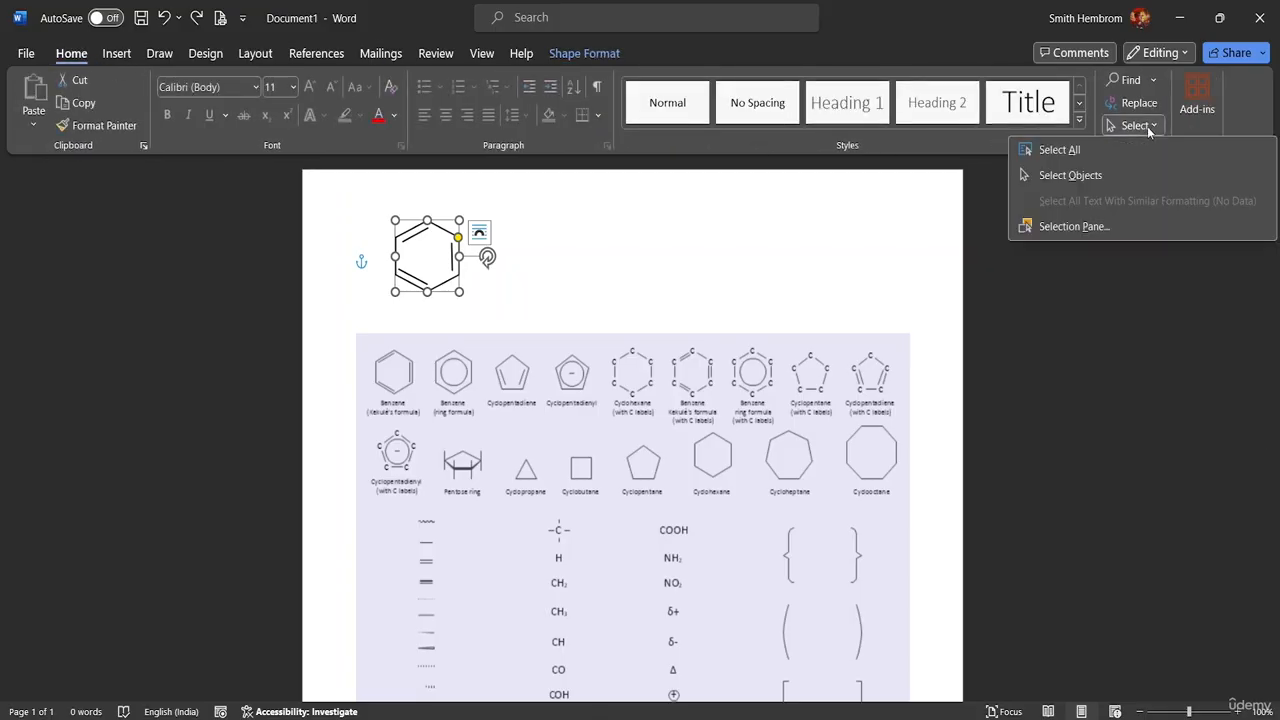
click(1105, 176)
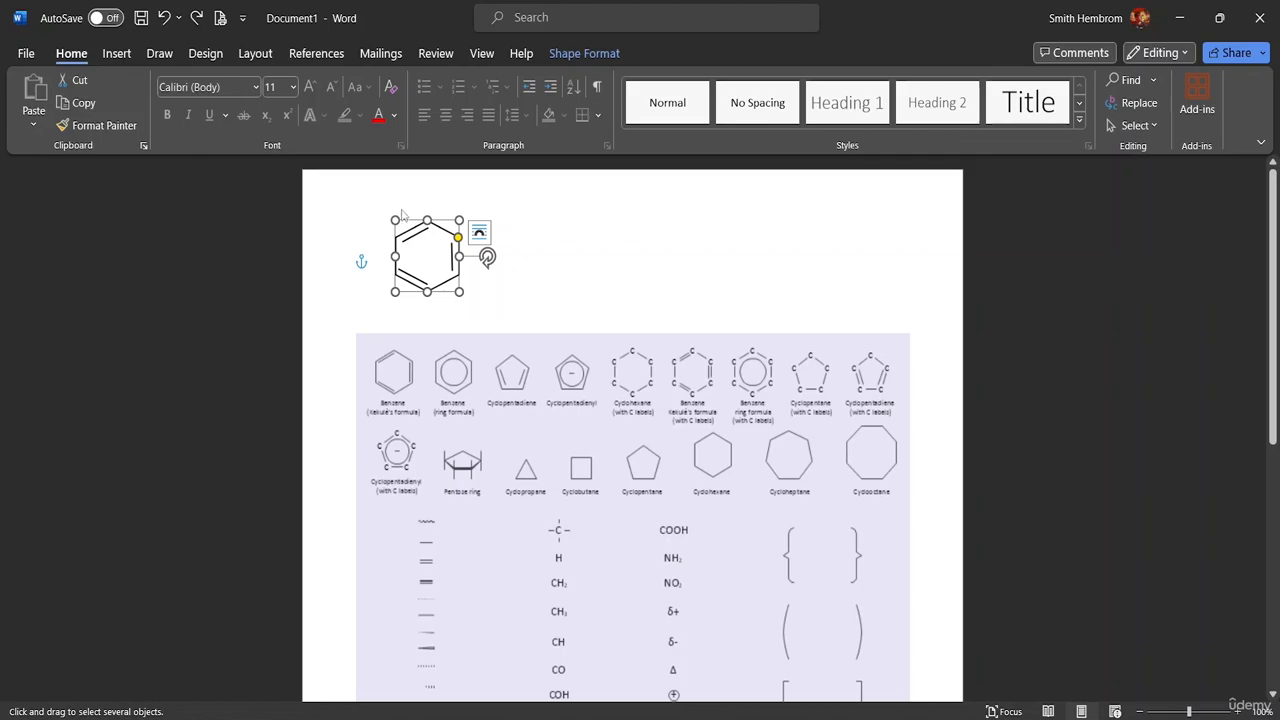
drag(362, 196, 479, 304)
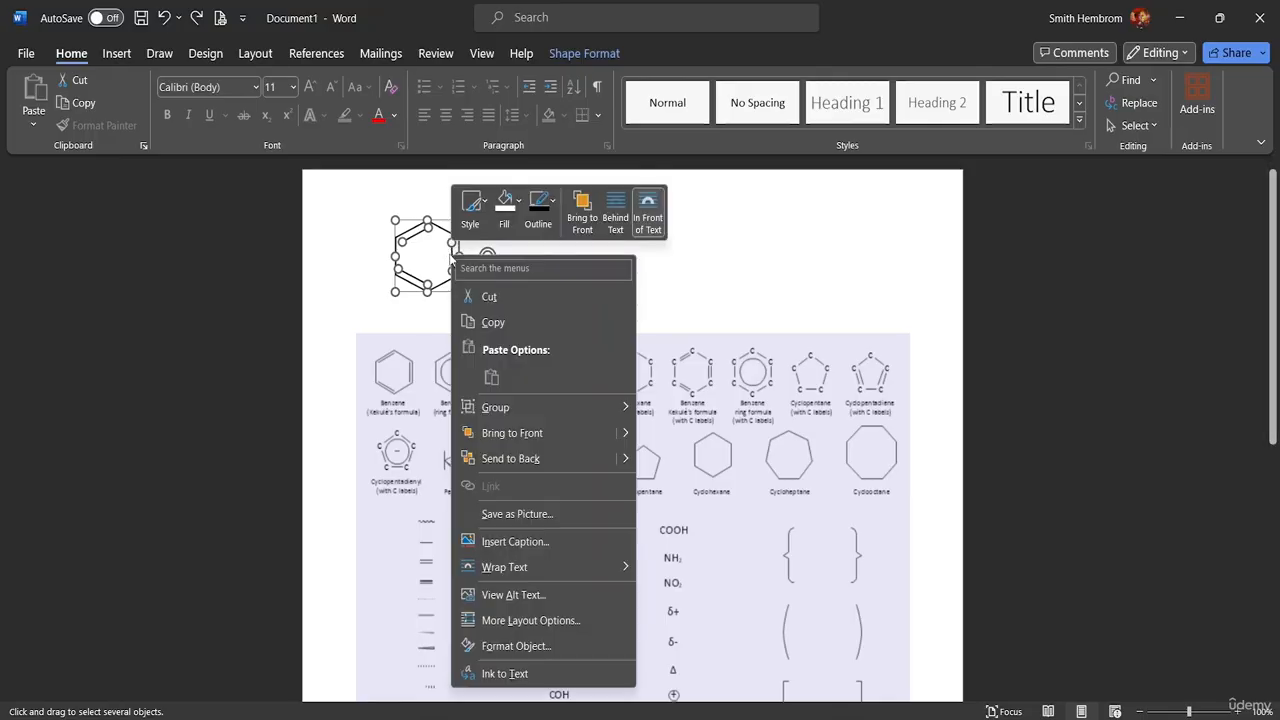
right_click(452, 259)
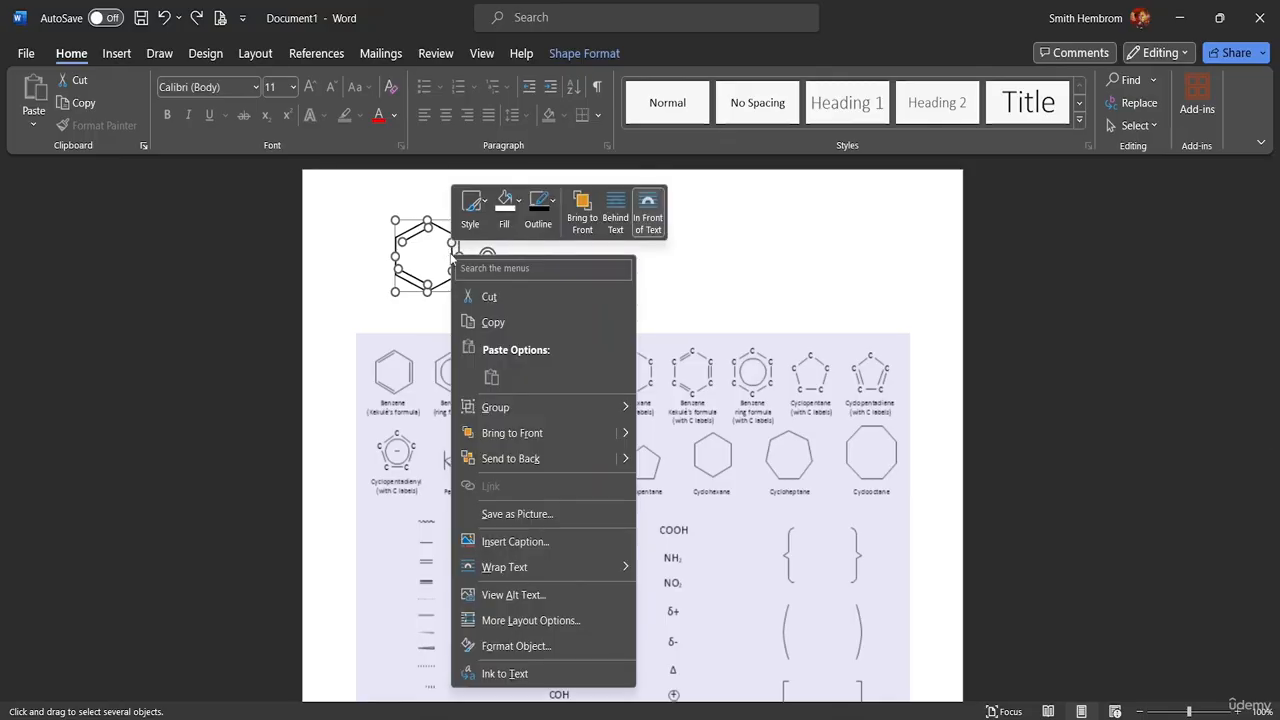
mouse_move(531, 404)
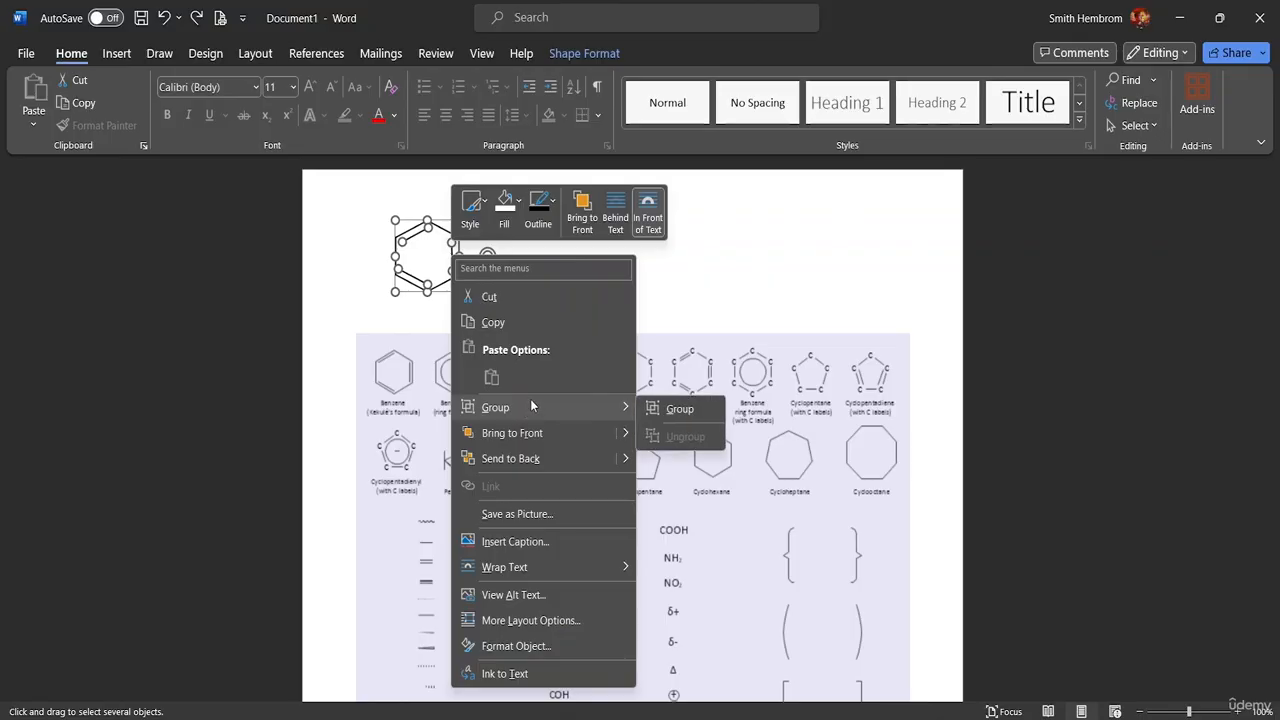
click(680, 408)
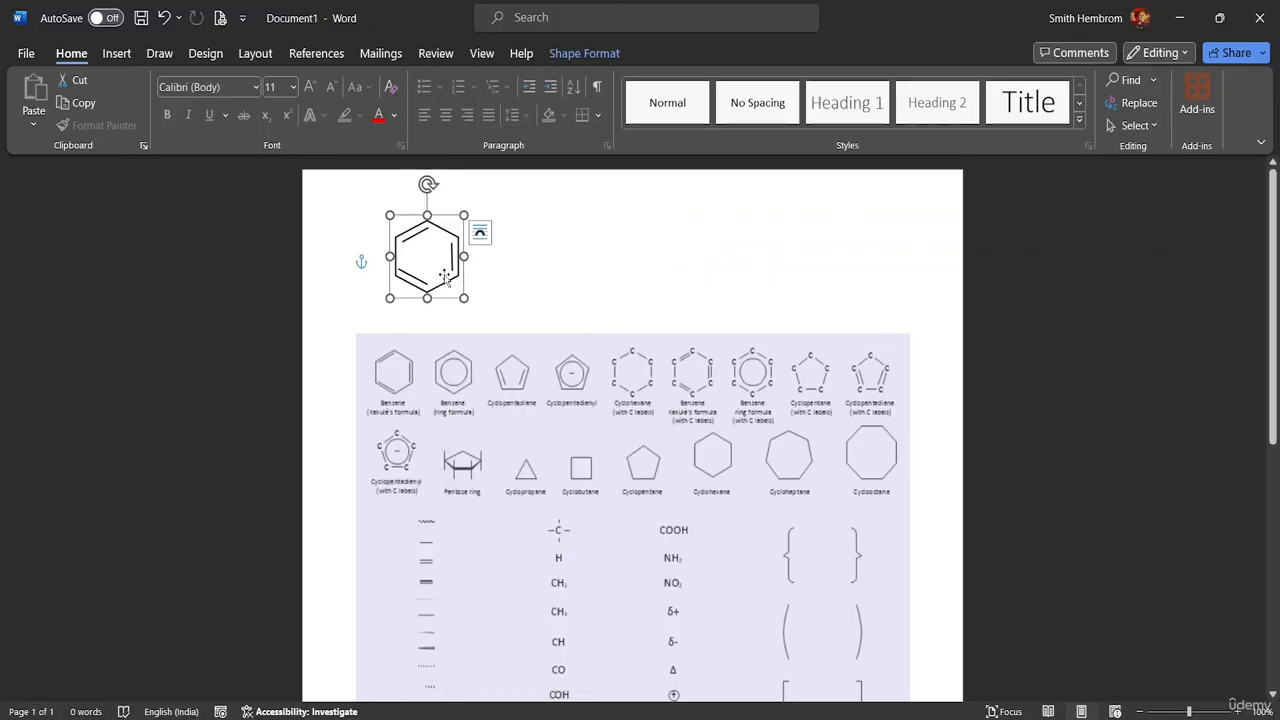
drag(455, 275, 864, 276)
Type a BE label below the ring, then erase it, leaving an empty line
click(806, 309)
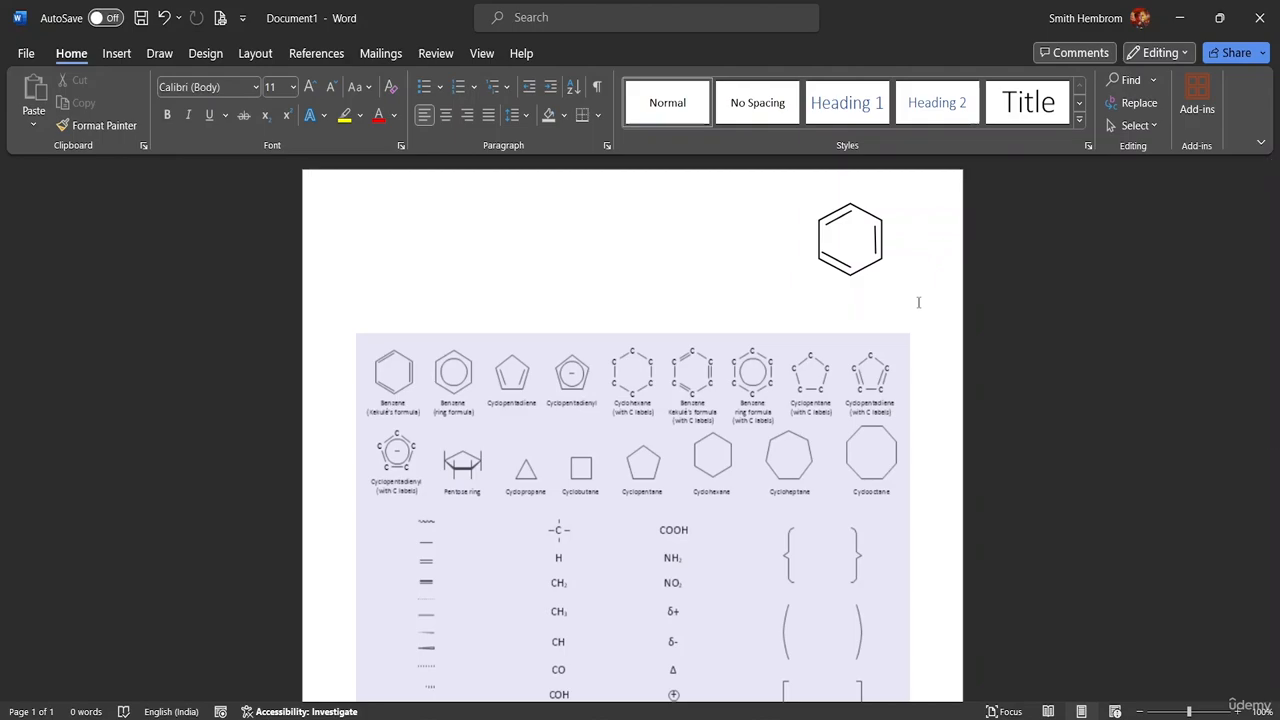
text(BENZENE)
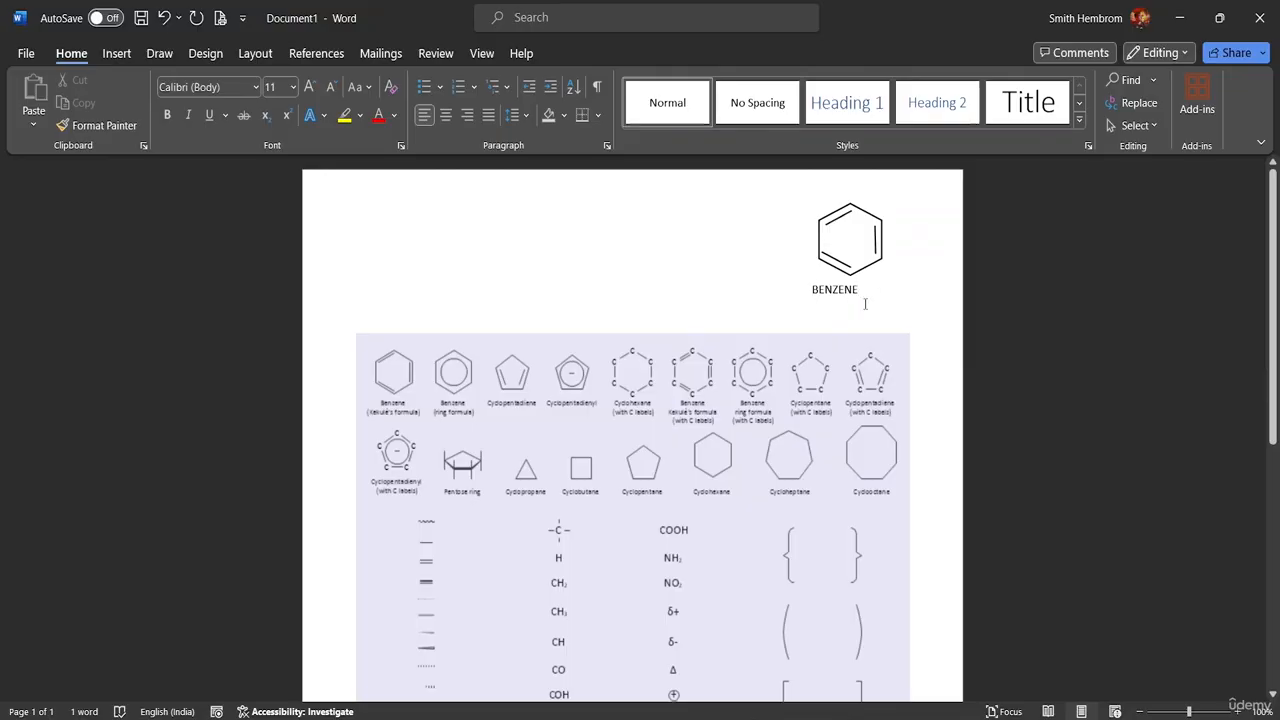
key(BackSpace)
key(BackSpace)
key(BackSpace)
key(BackSpace)
key(BackSpace)
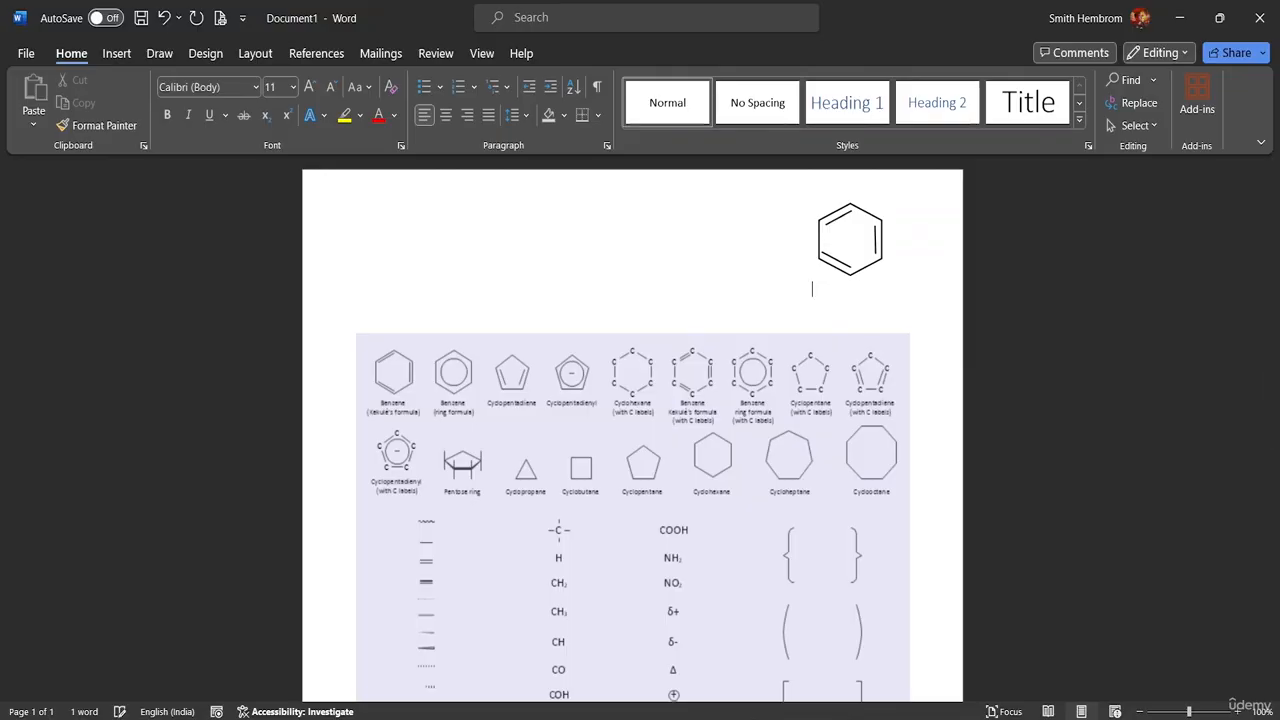
Add a simple text box reading BENZENE above the chart and narrow it to 2.03 cm wide
click(113, 53)
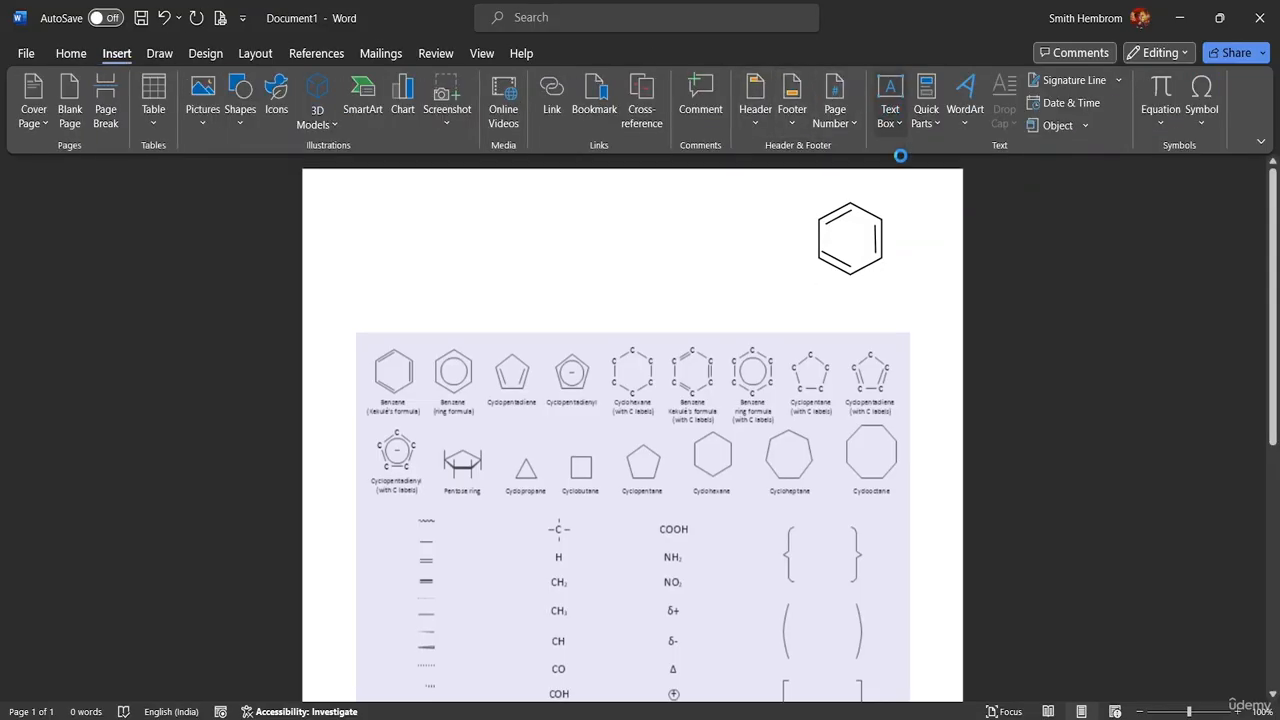
click(889, 105)
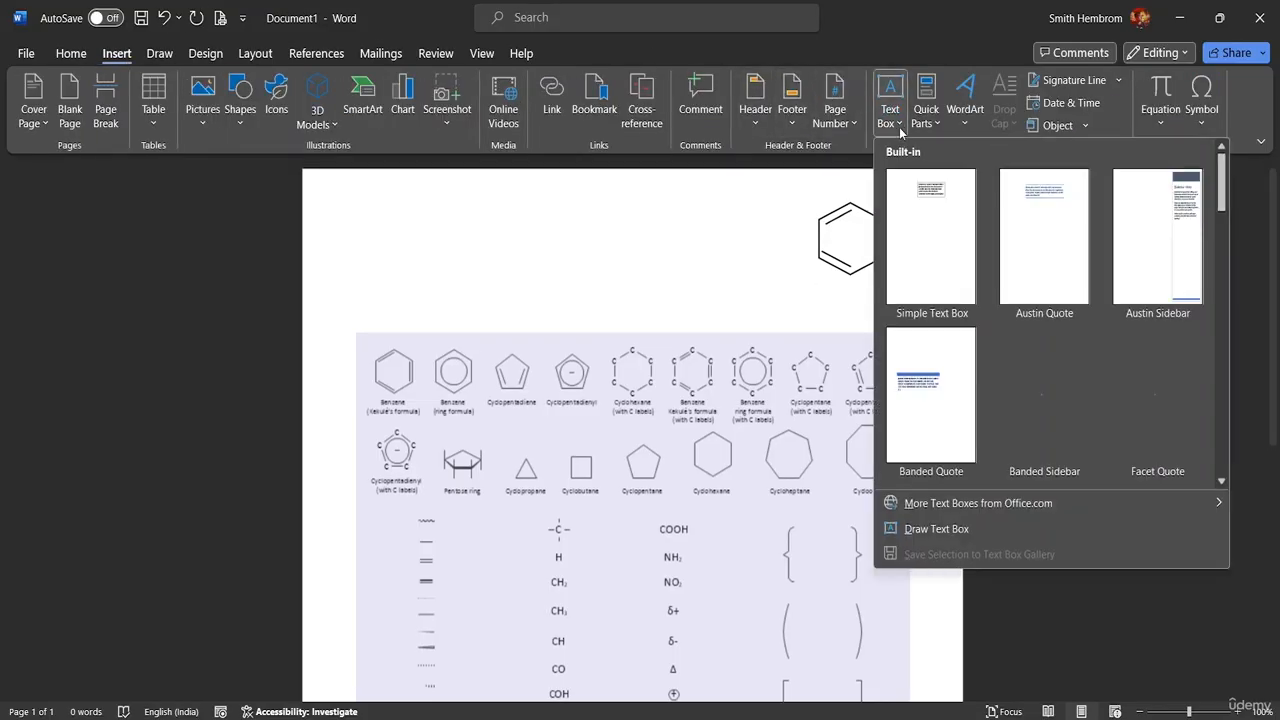
click(931, 204)
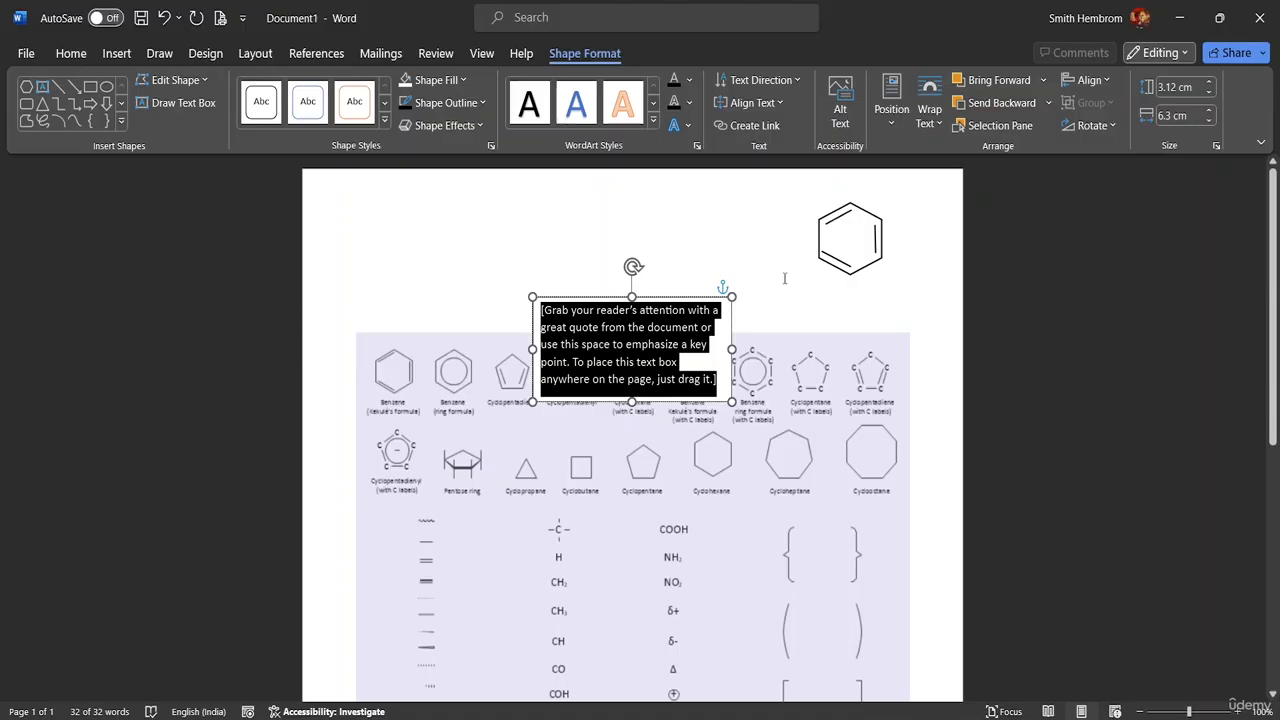
key(Delete)
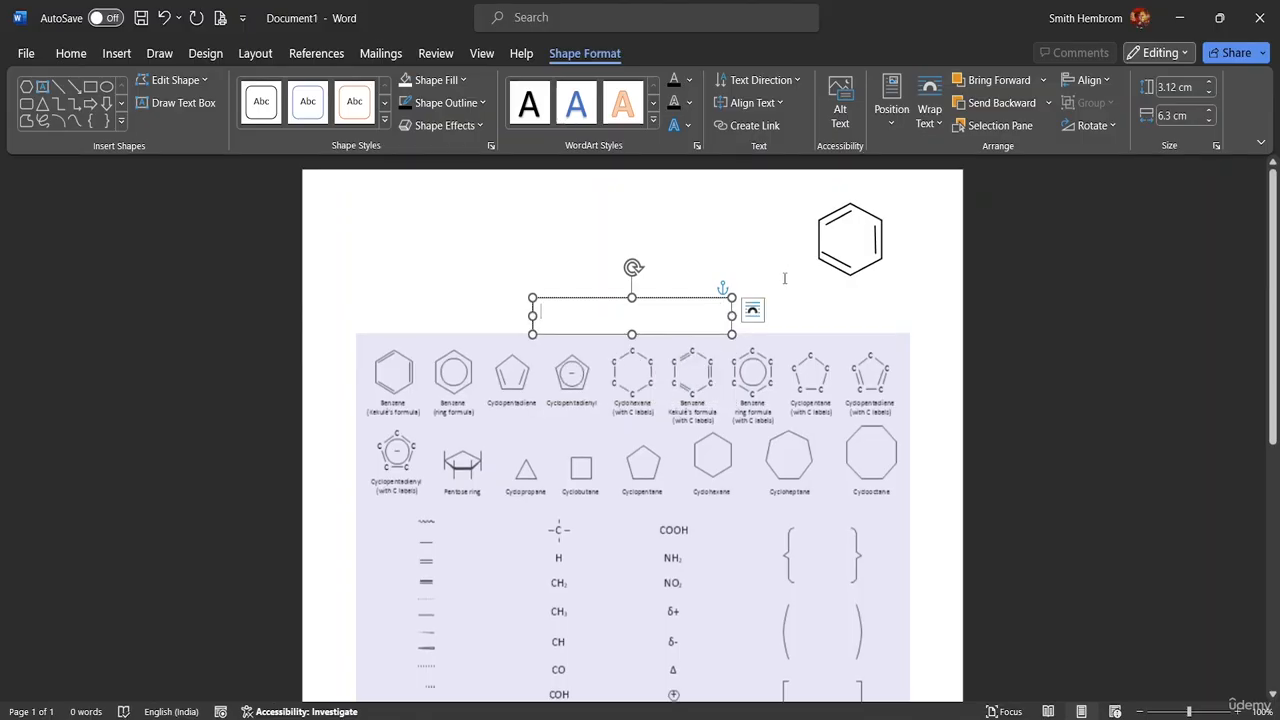
text(BEN)
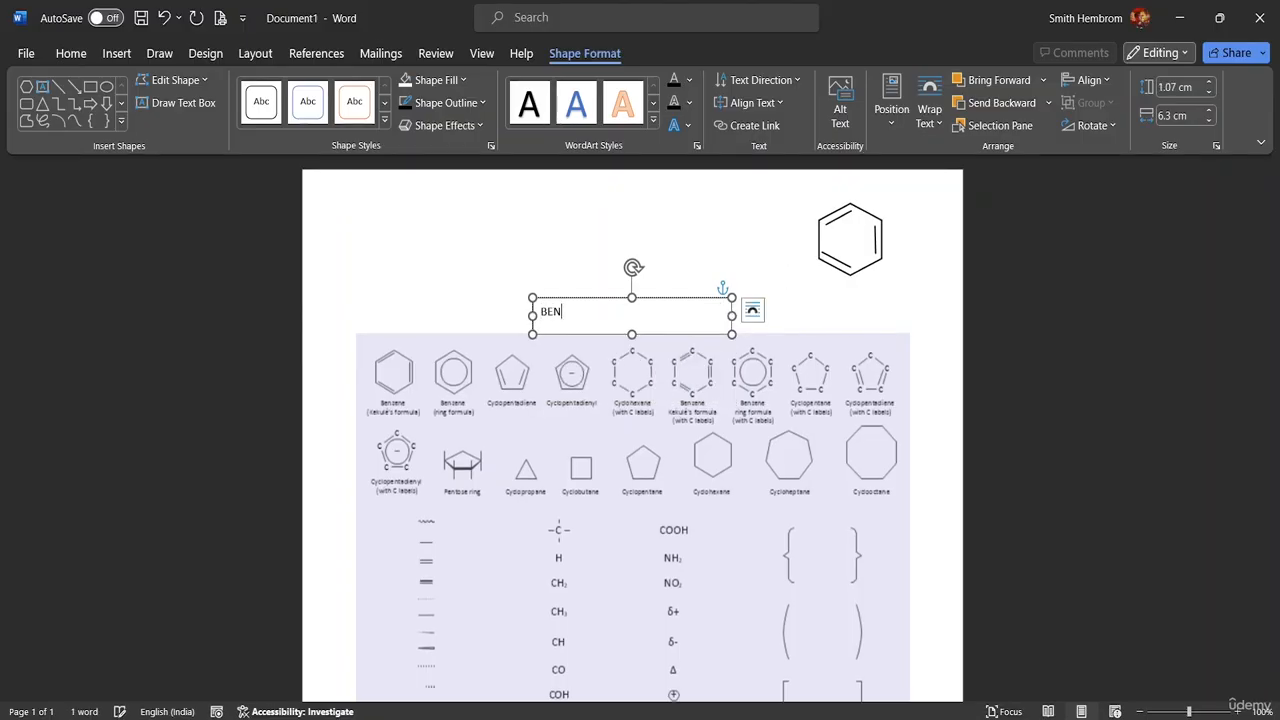
text(ZENE)
drag(732, 318, 536, 311)
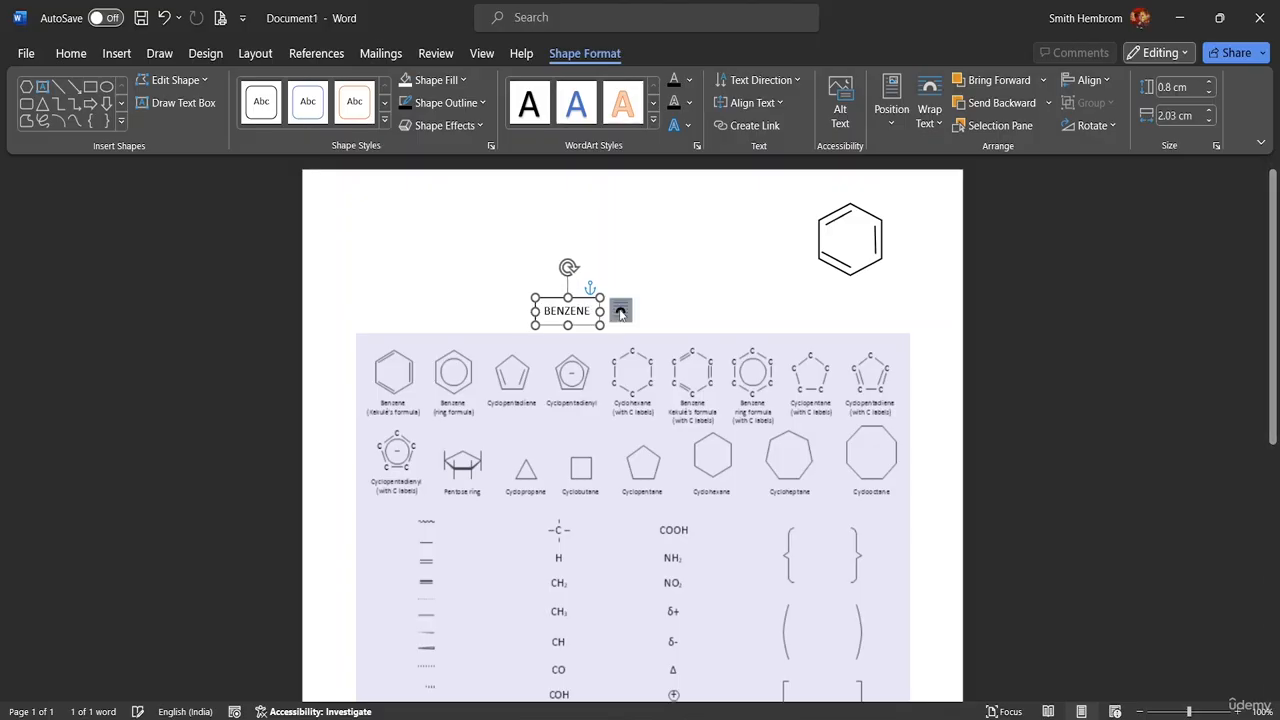
Remove the BENZENE label's fill and outline and place it directly beneath the top-right hexagon
click(469, 74)
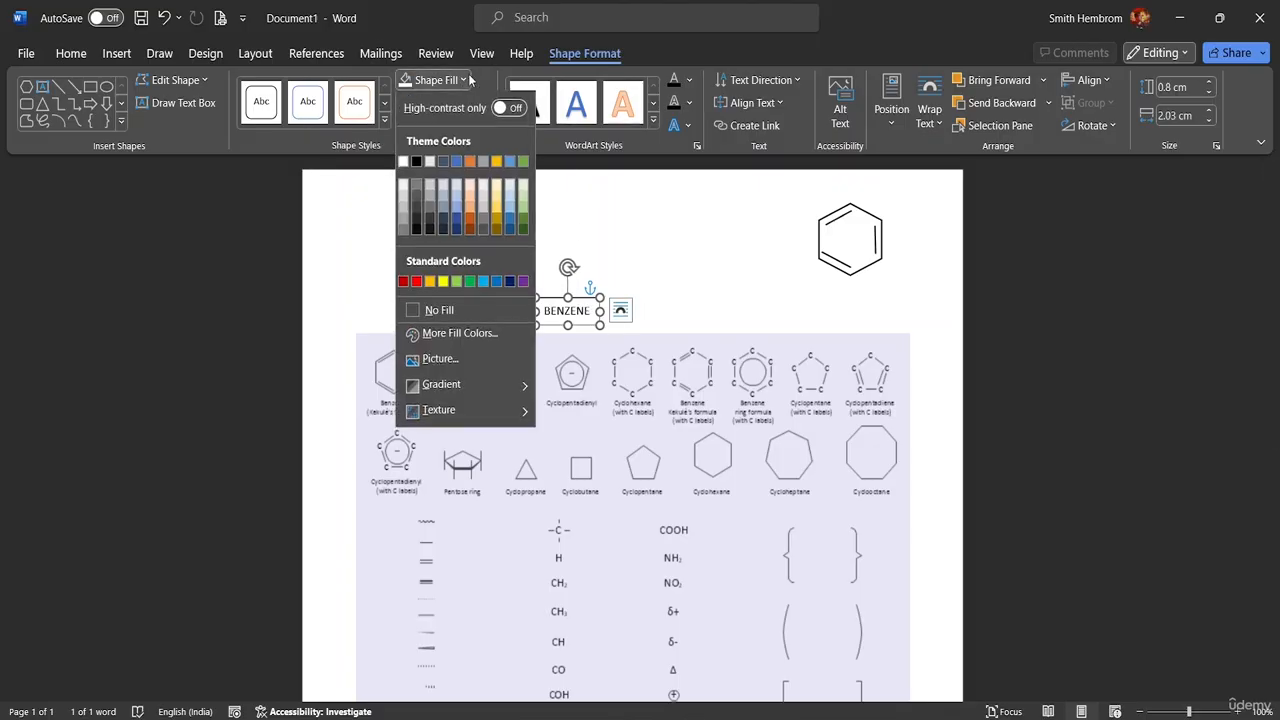
click(450, 311)
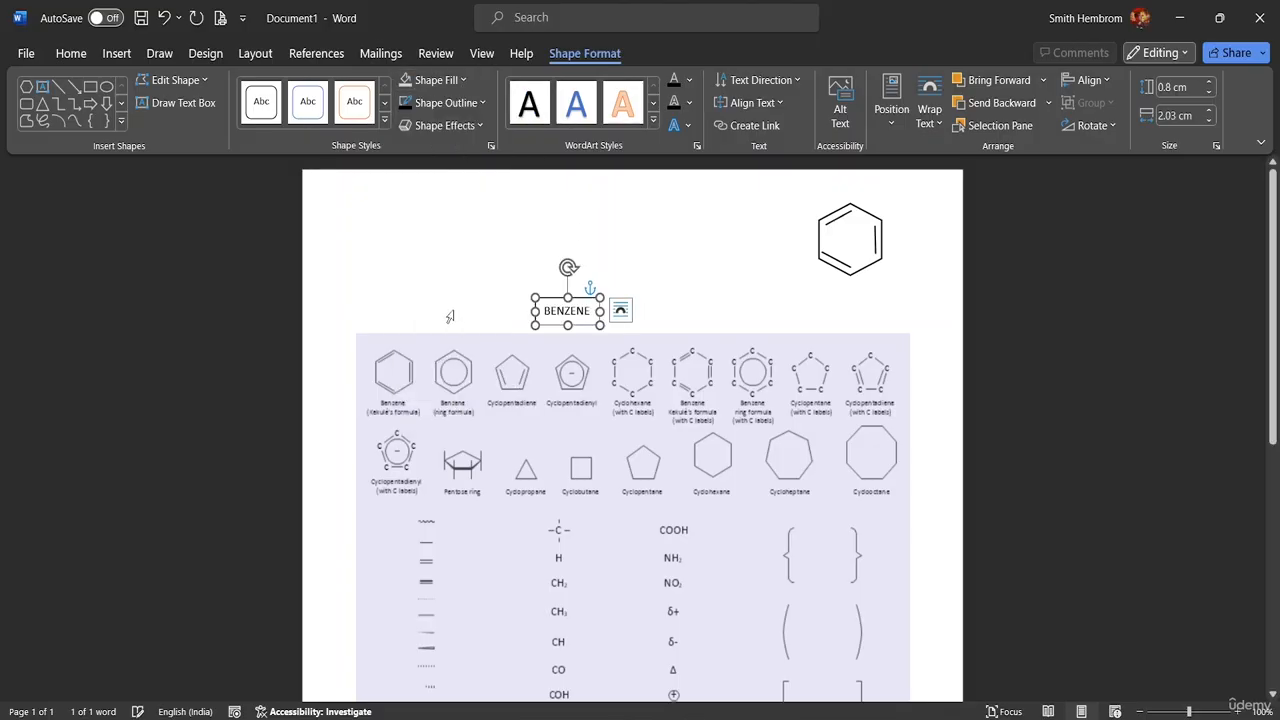
click(484, 103)
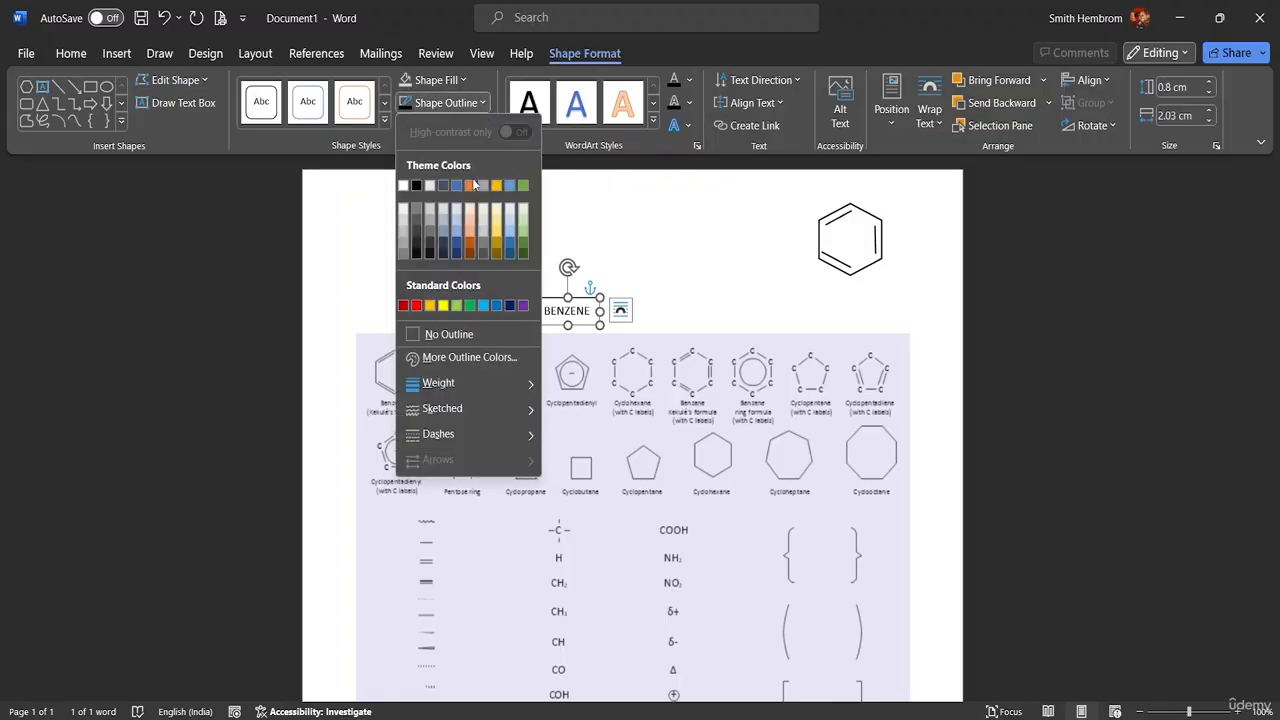
click(452, 334)
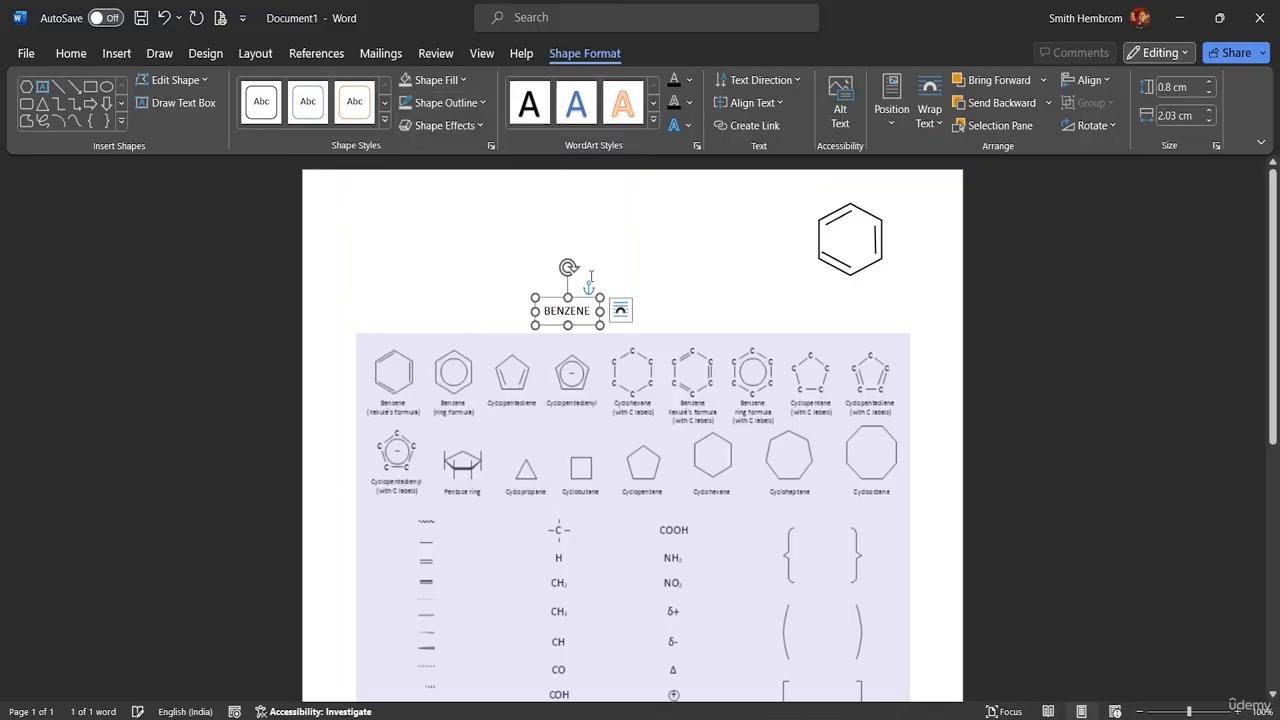
drag(567, 313, 849, 301)
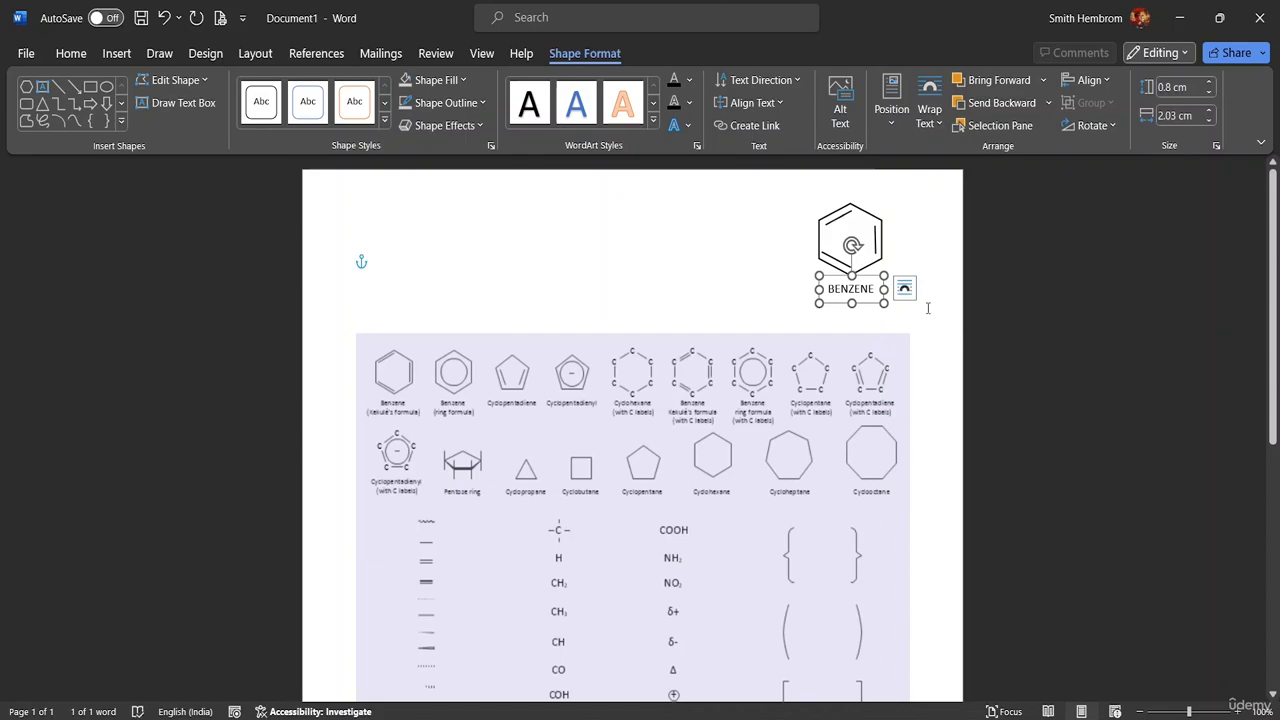
click(928, 308)
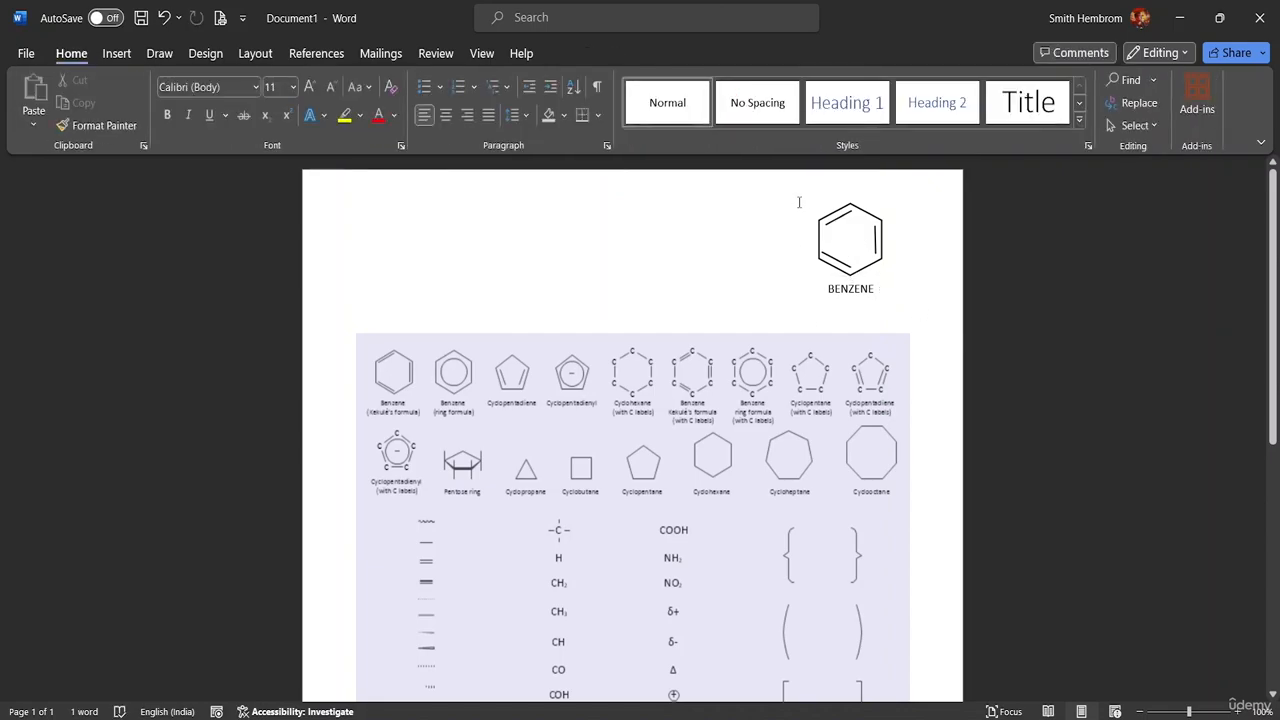
Marquee-select the hexagon and BENZENE label together and group them into Group 7
click(1153, 126)
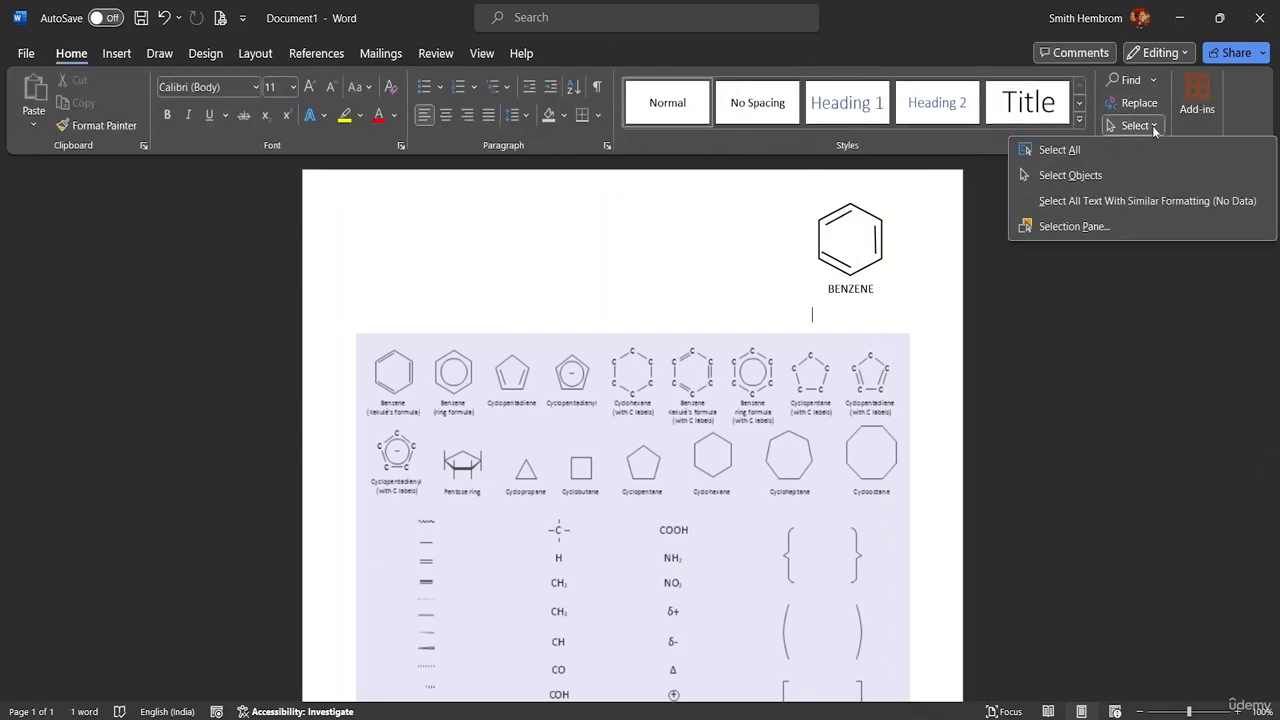
click(1106, 170)
mouse_move(797, 196)
mouse_down()
mouse_move(846, 245)
mouse_move(884, 318)
mouse_up()
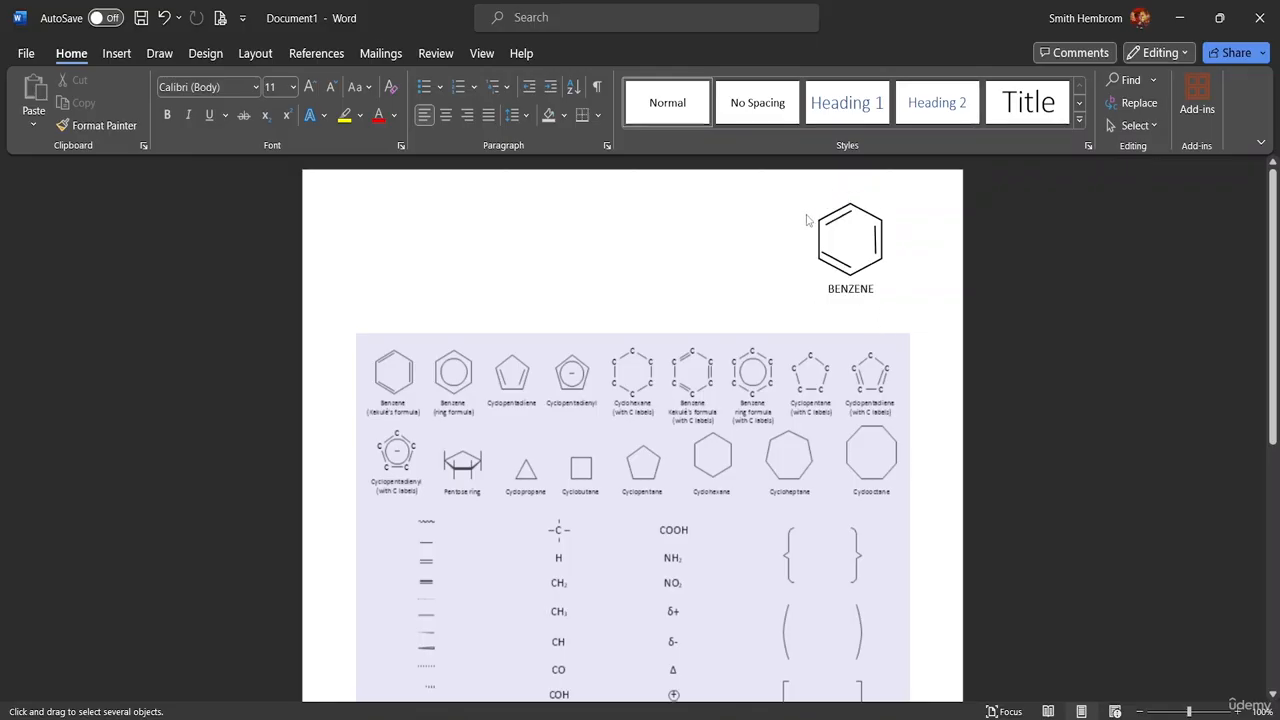
mouse_move(805, 208)
mouse_down()
mouse_move(857, 294)
mouse_move(894, 320)
mouse_move(922, 316)
mouse_up()
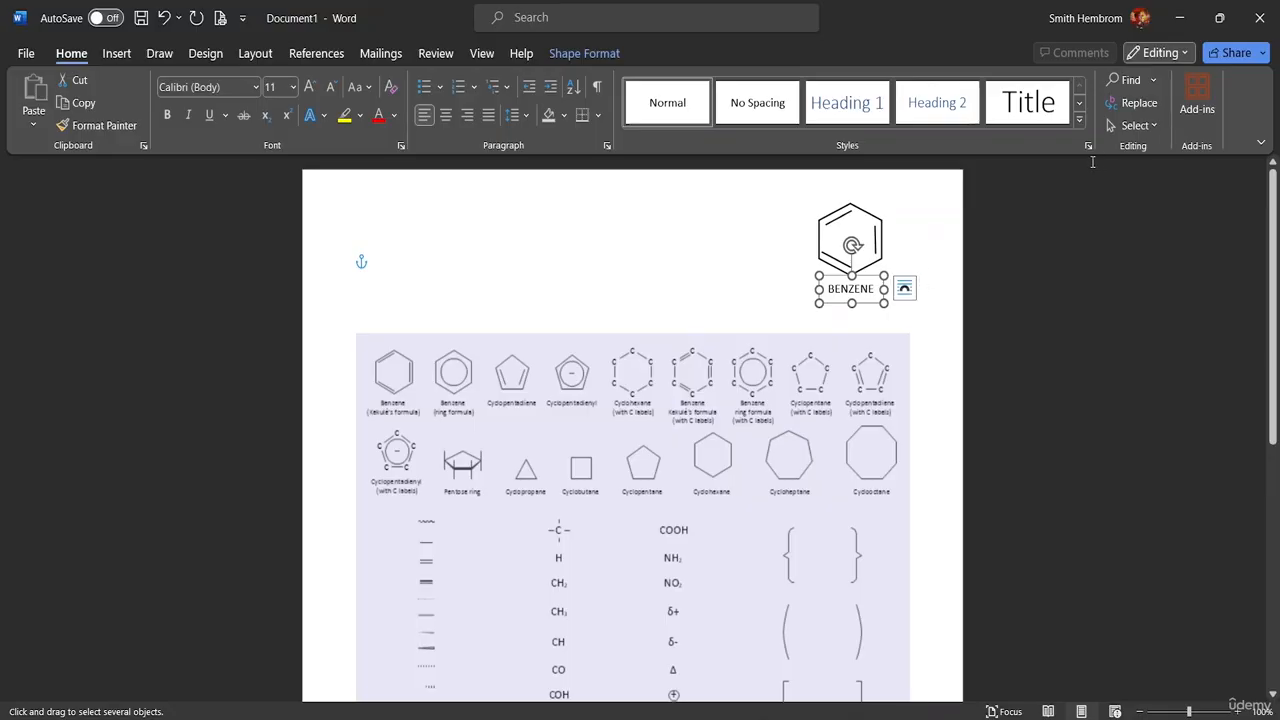
right_click(877, 296)
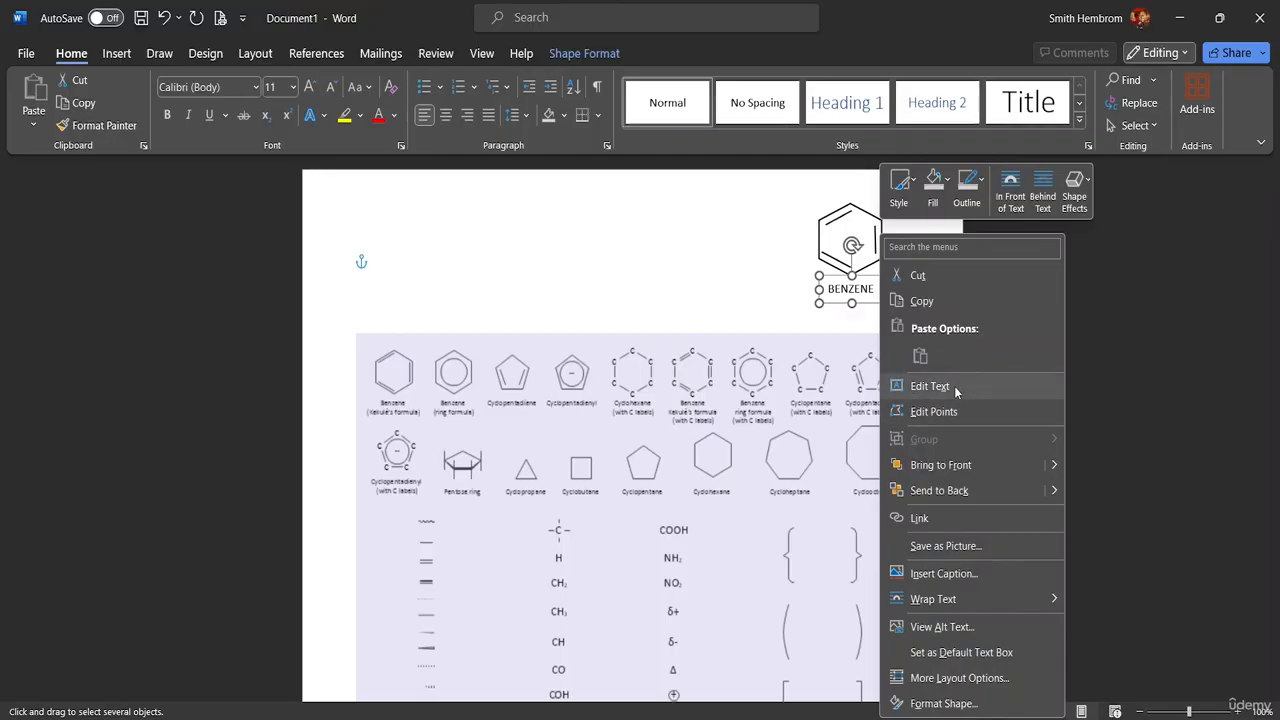
click(865, 296)
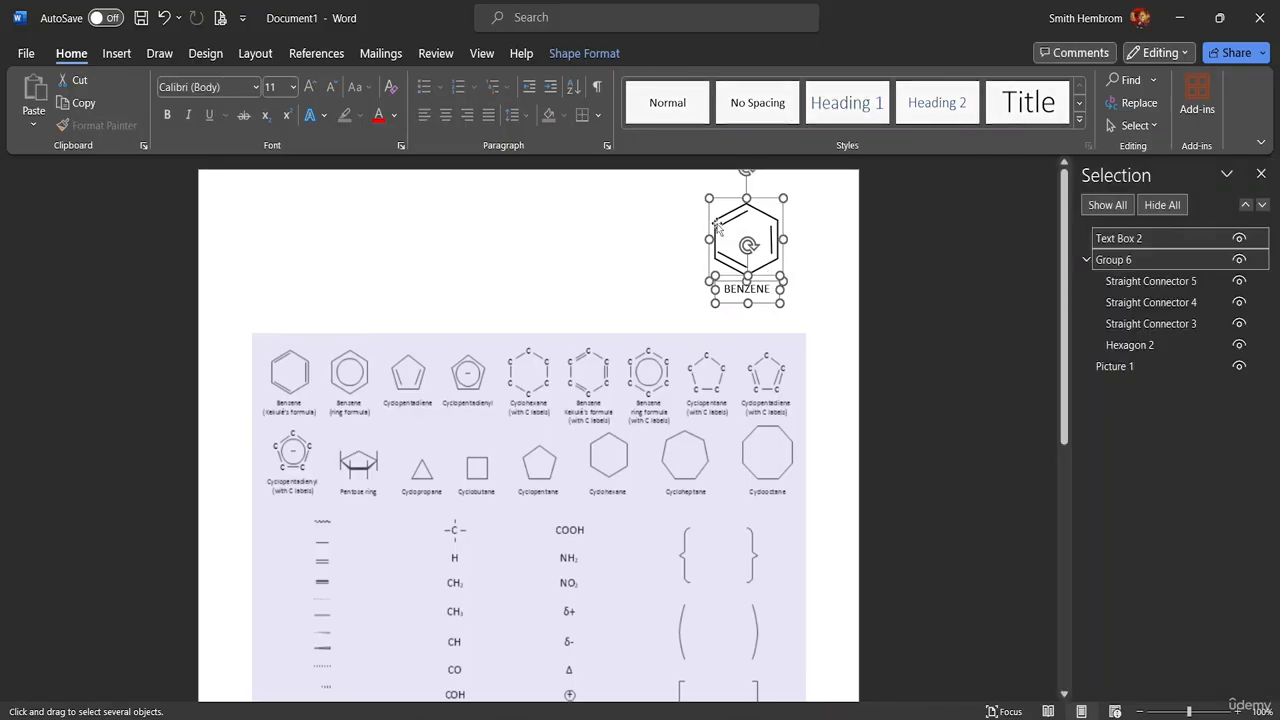
right_click(776, 244)
mouse_move(832, 394)
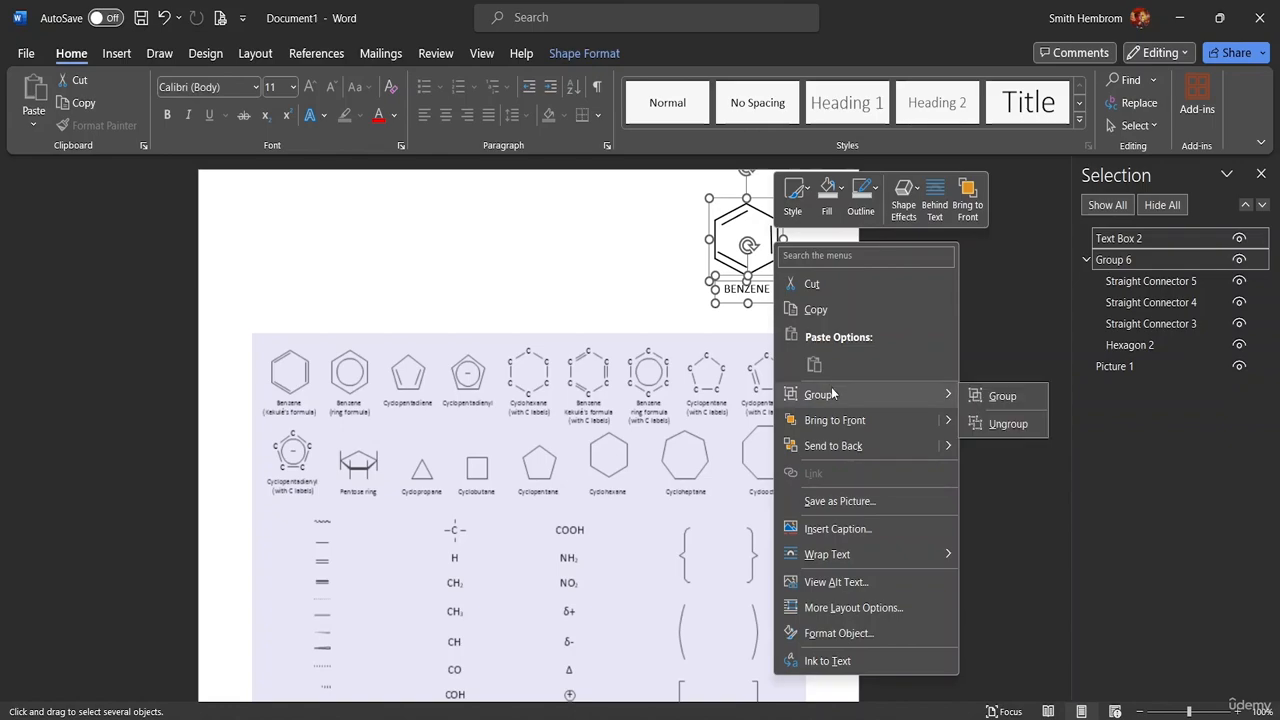
click(966, 395)
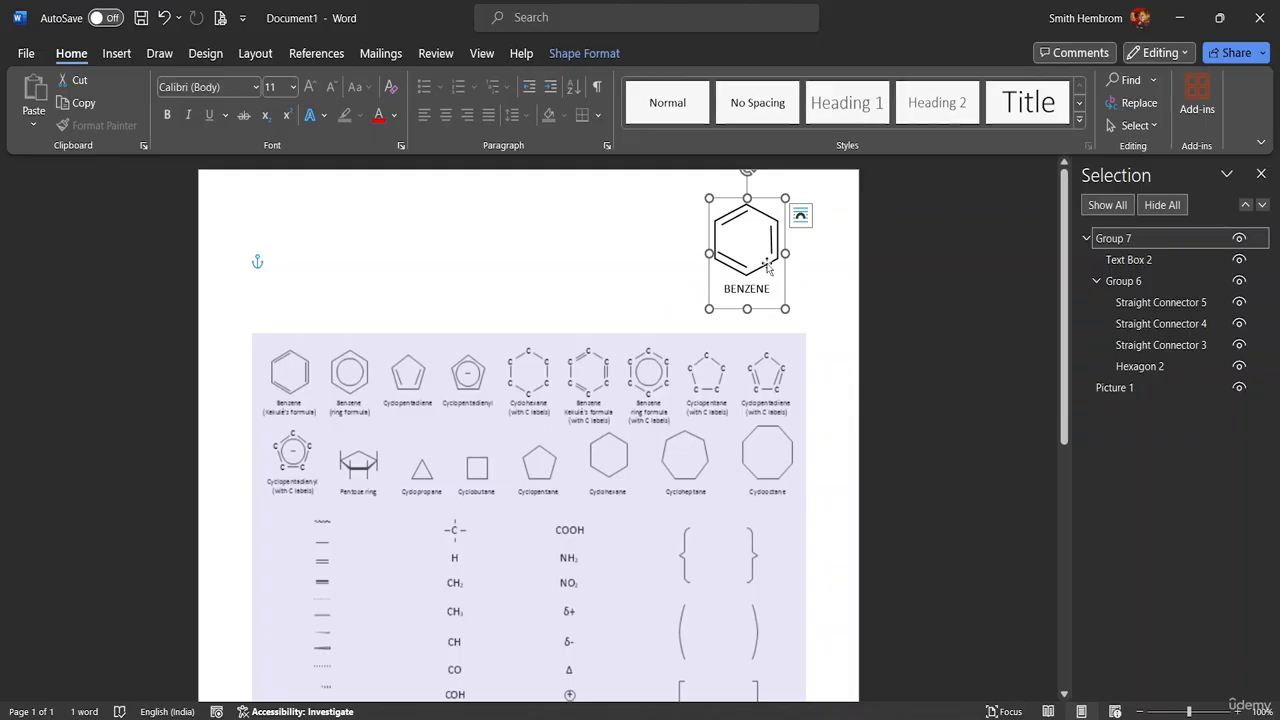
Apply Square text wrapping to the whole benzene group and close the Selection pane
click(576, 54)
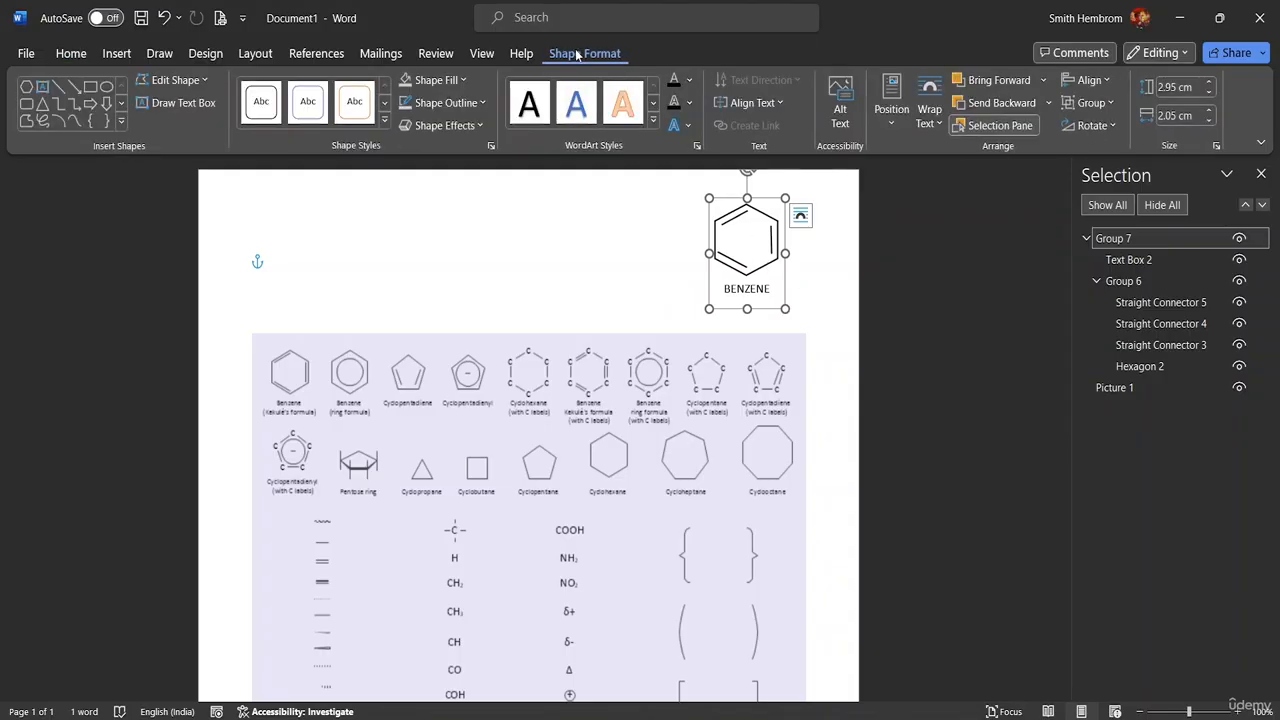
click(940, 125)
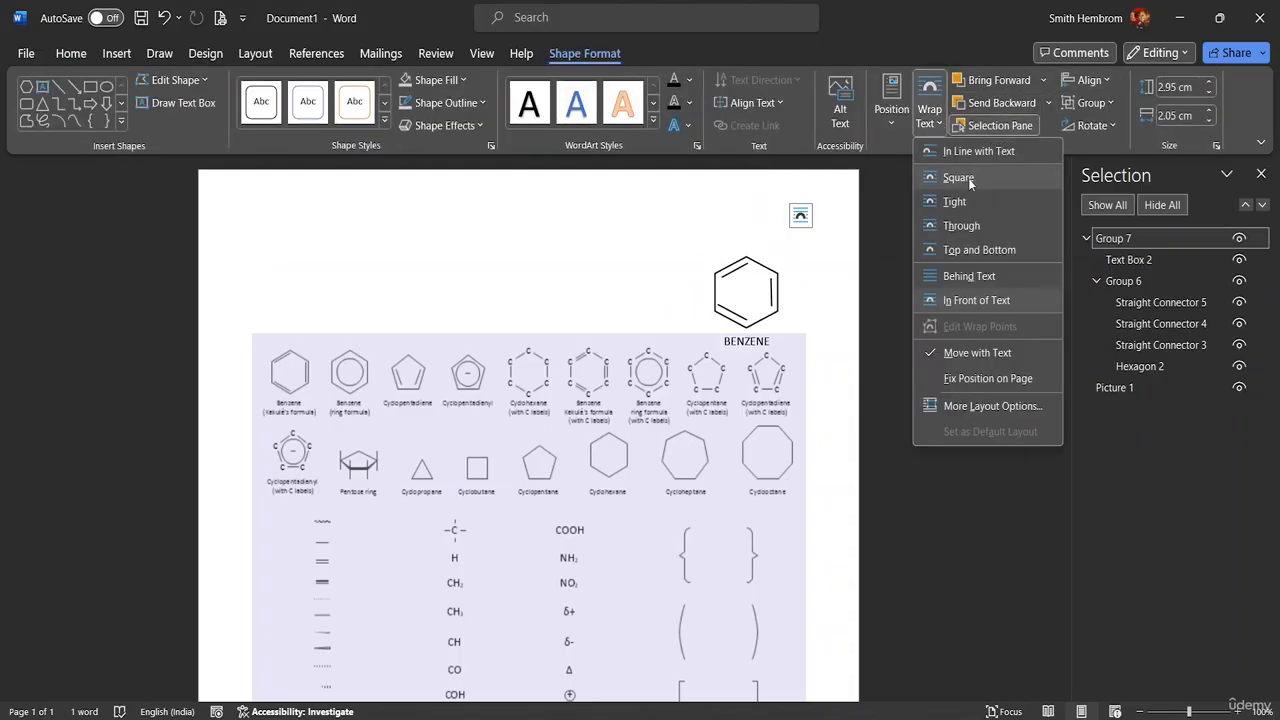
click(969, 178)
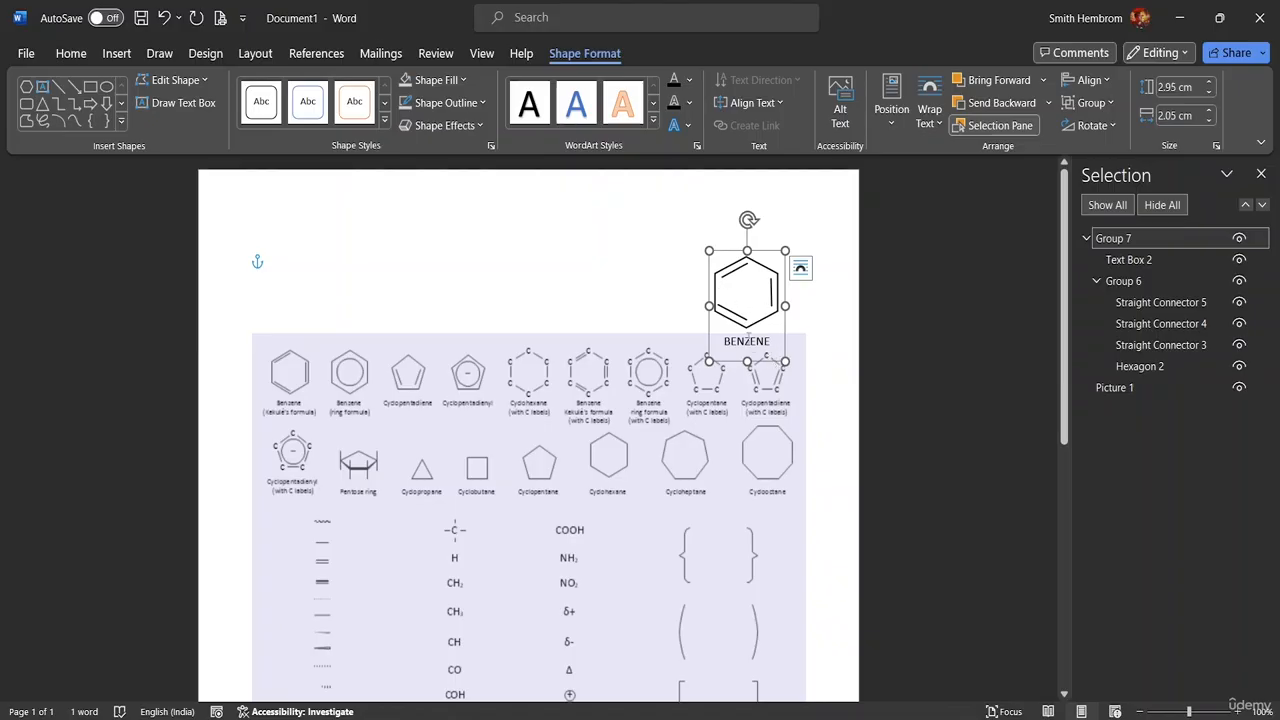
click(1153, 370)
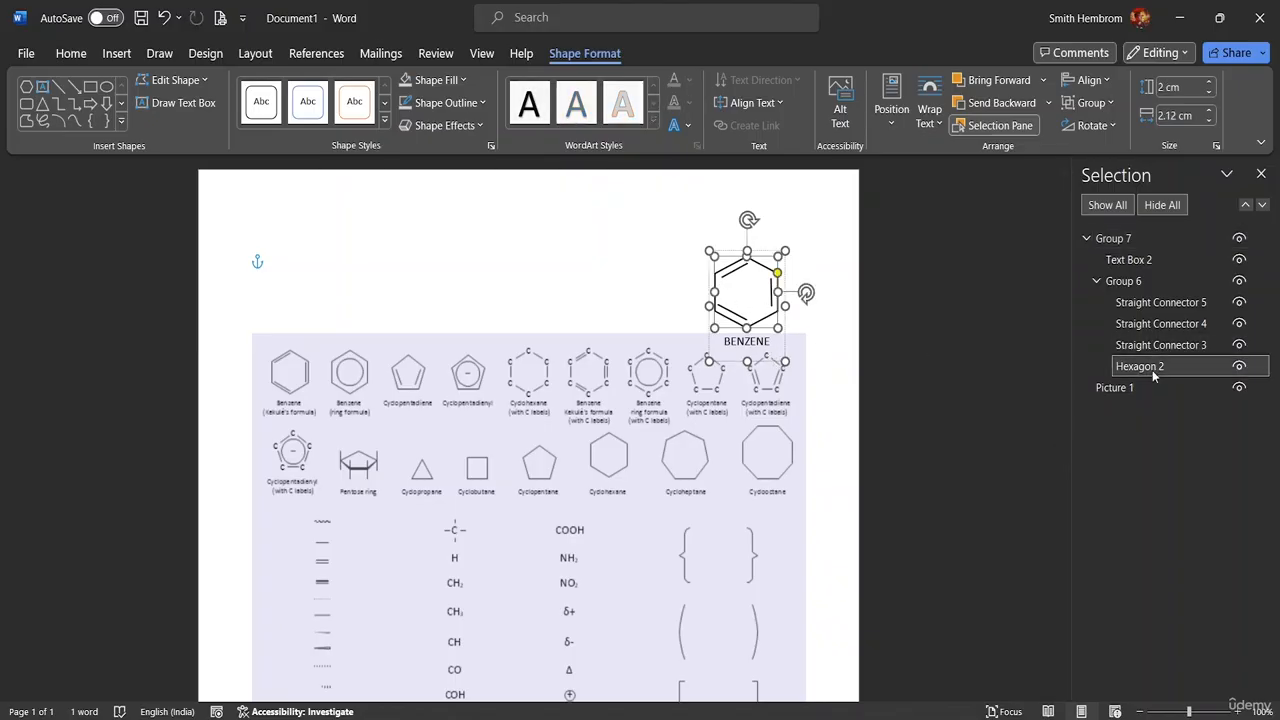
click(1142, 264)
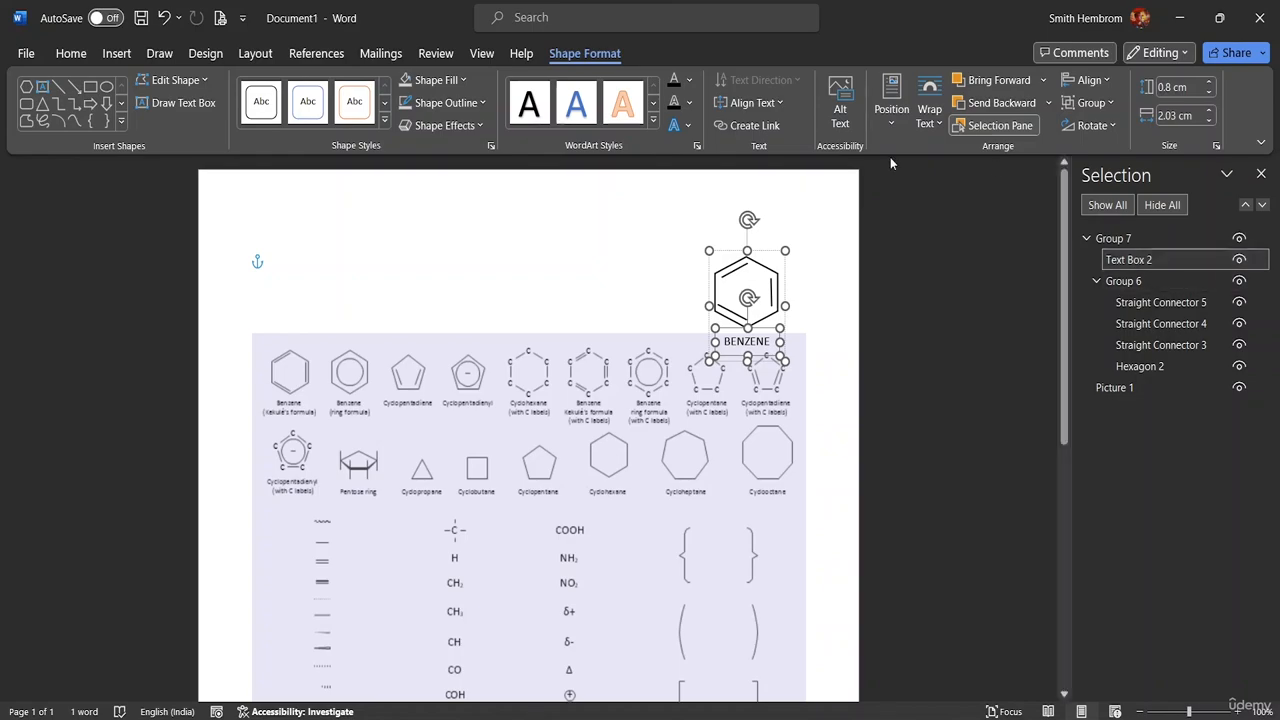
click(930, 112)
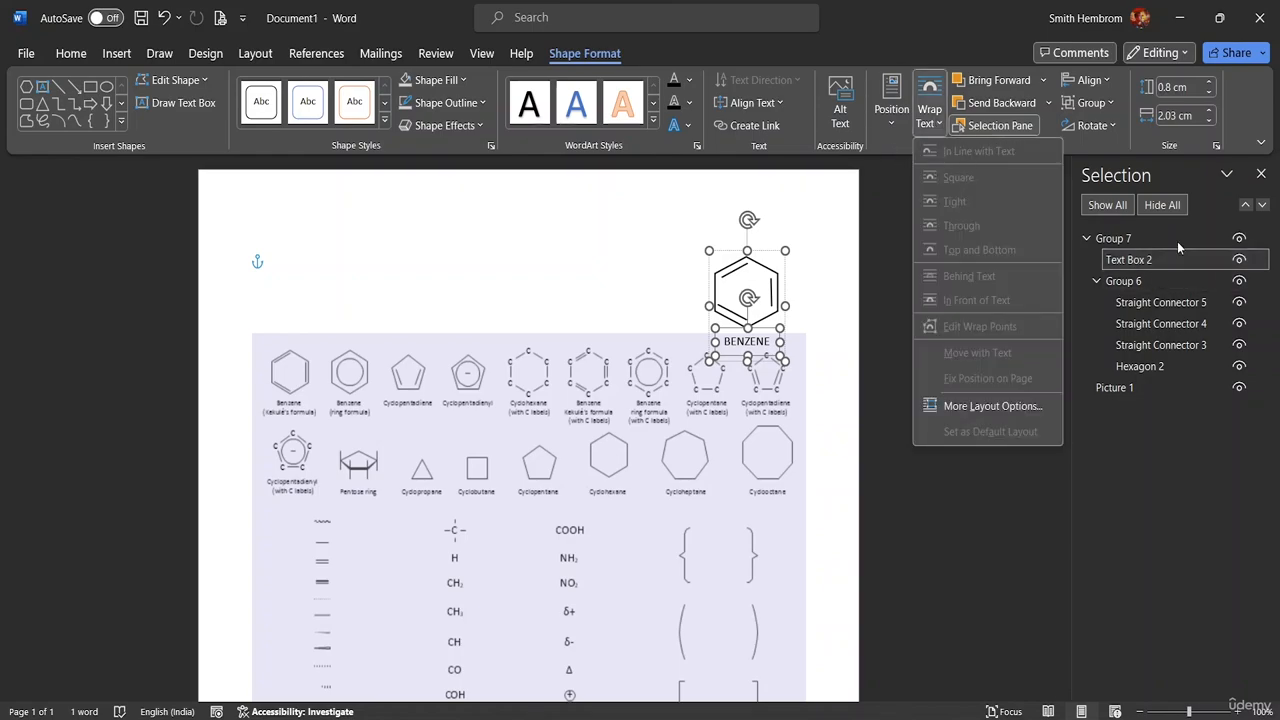
click(1118, 239)
click(928, 125)
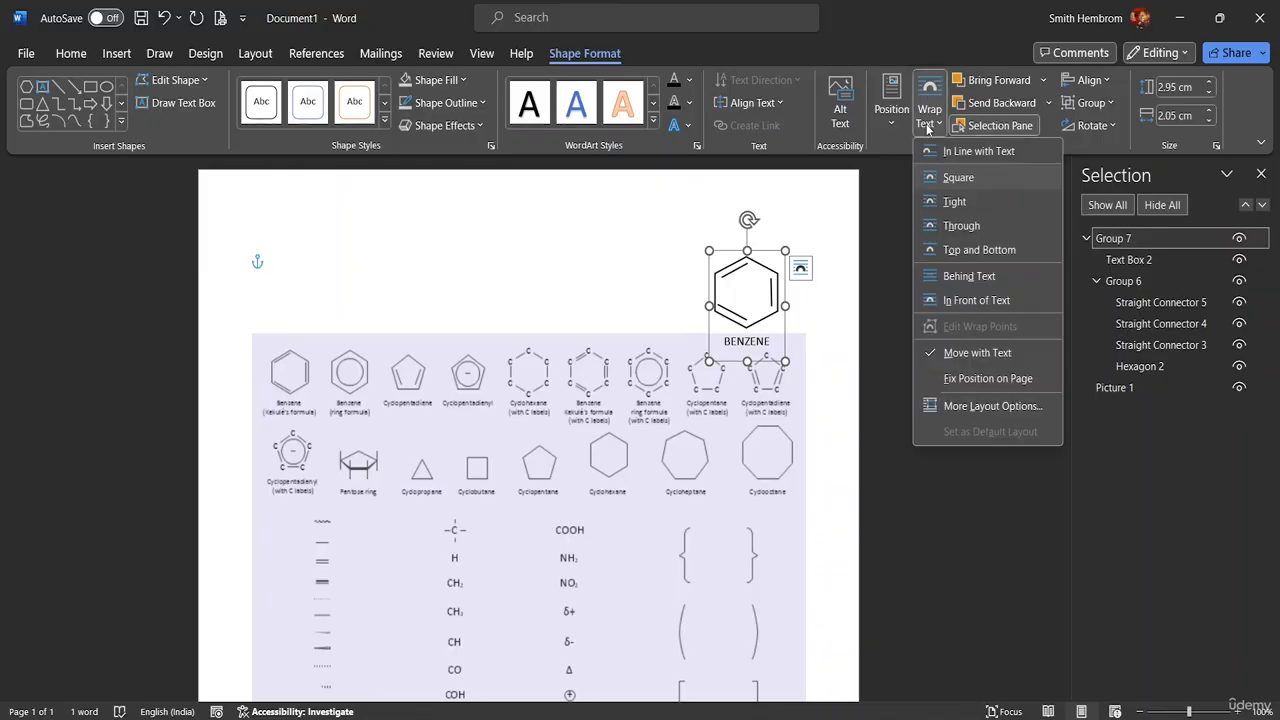
click(958, 178)
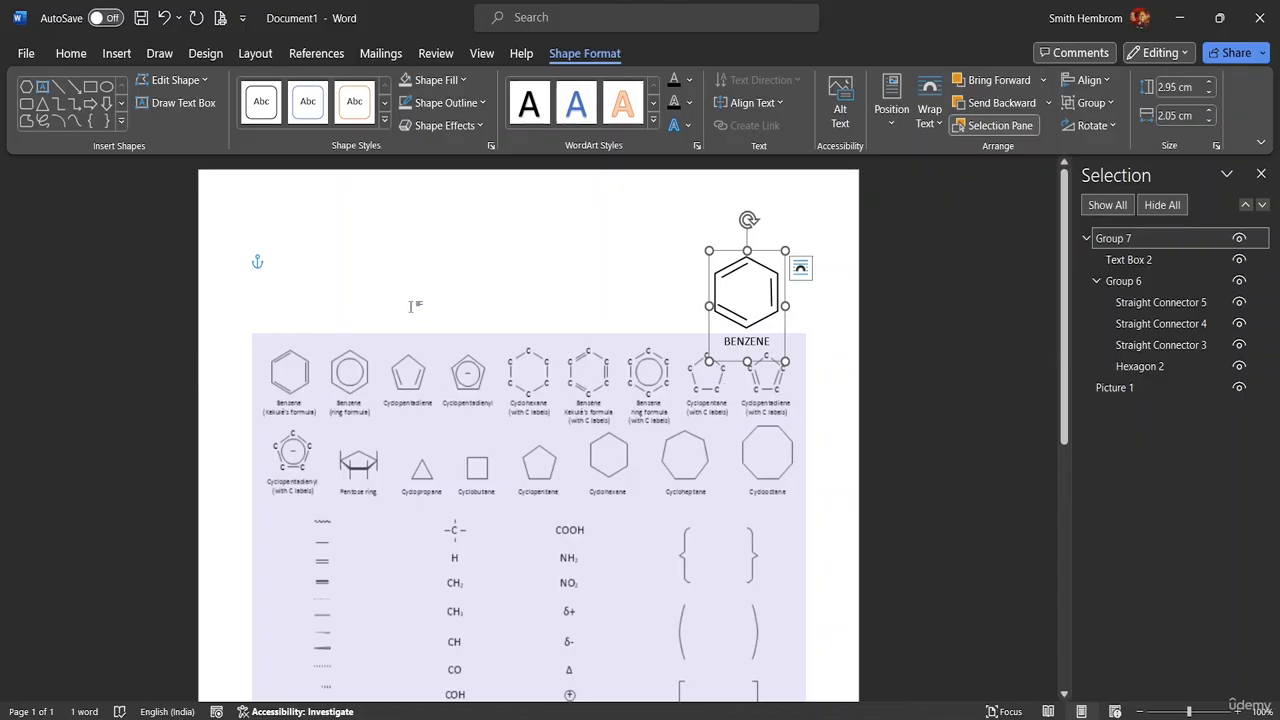
click(1261, 174)
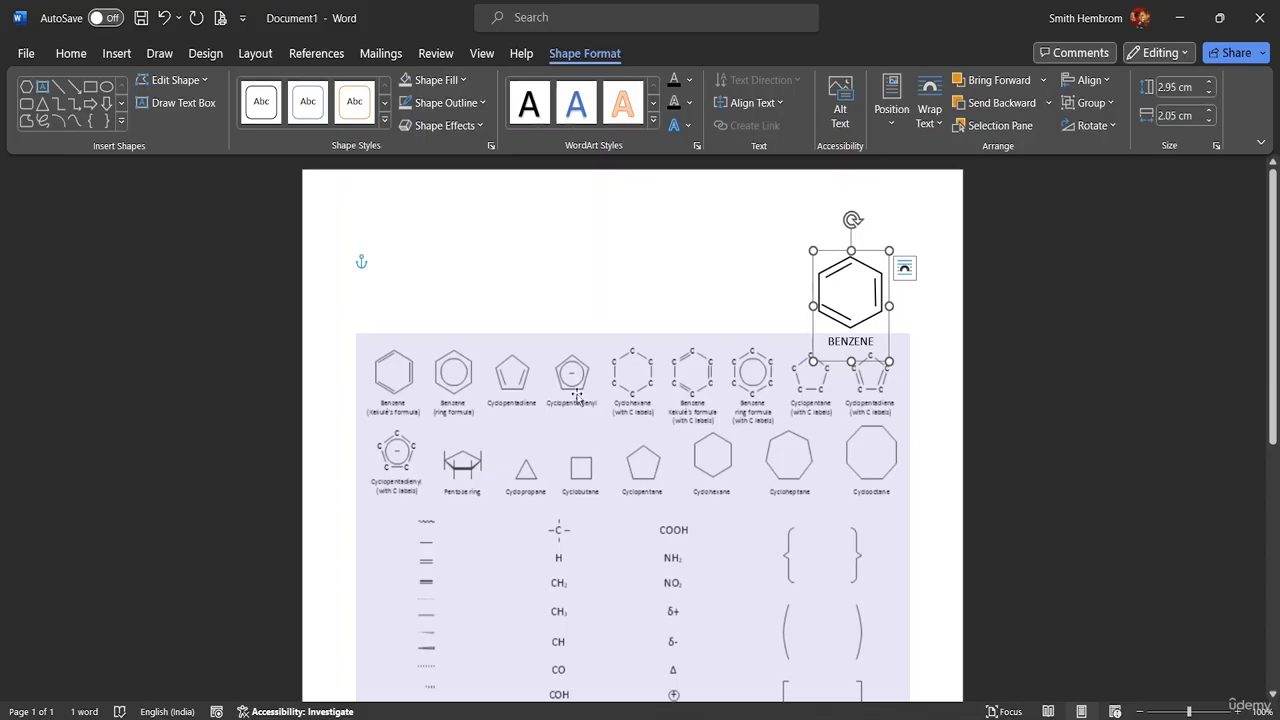
click(576, 395)
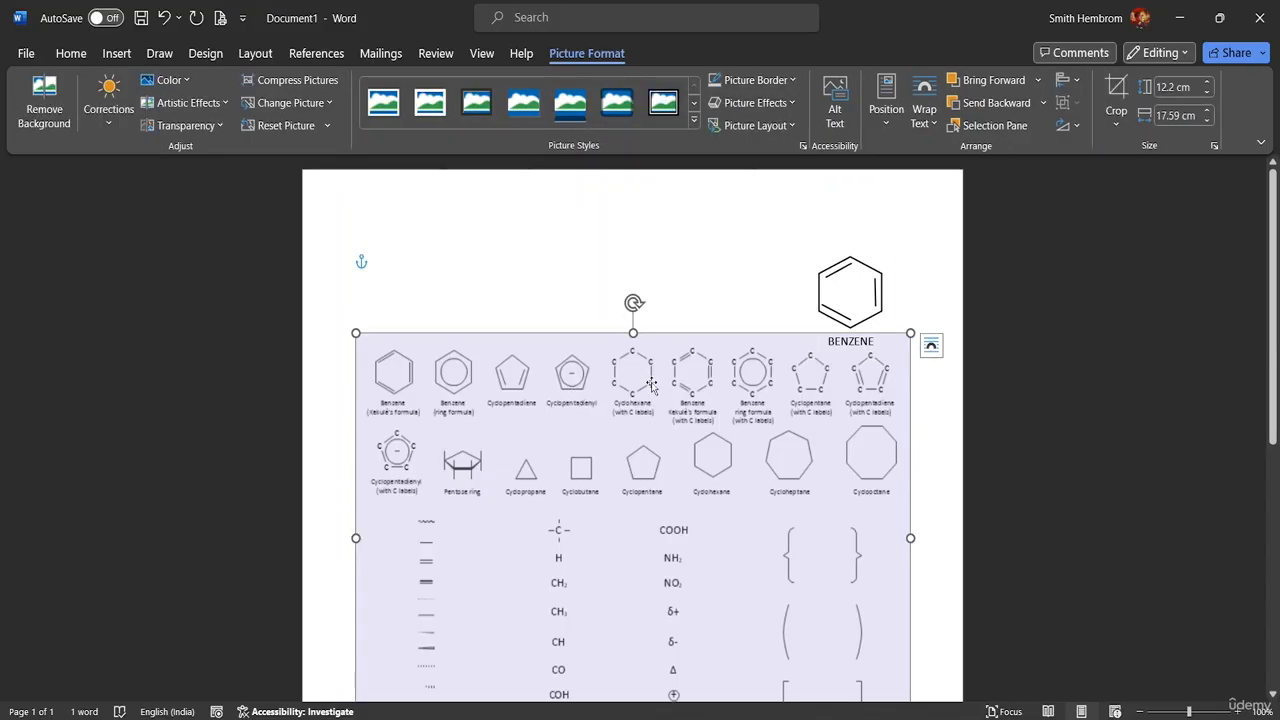
Shorten the chemistry-structures picture from 12.2 cm to 9.74 cm tall
mouse_move(651, 386)
mouse_down()
mouse_move(651, 443)
mouse_move(651, 403)
mouse_up()
scroll(727, 365, down, 1)
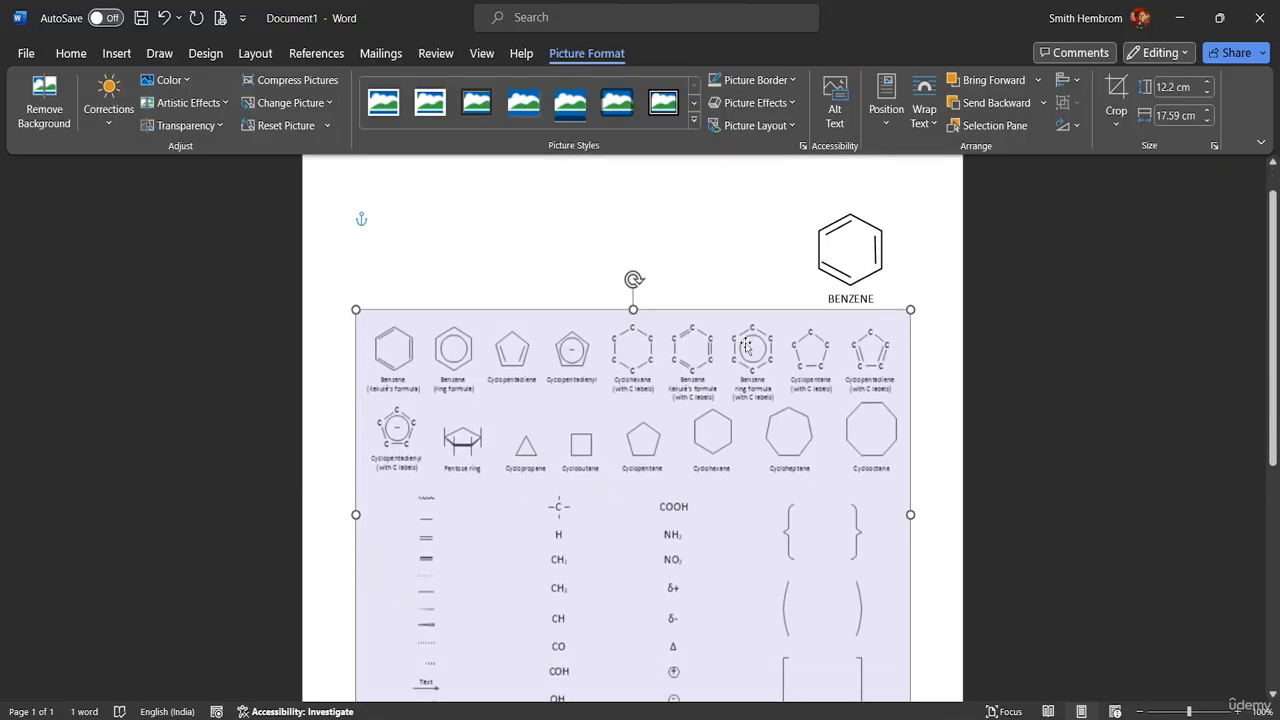
scroll(745, 345, down, 4)
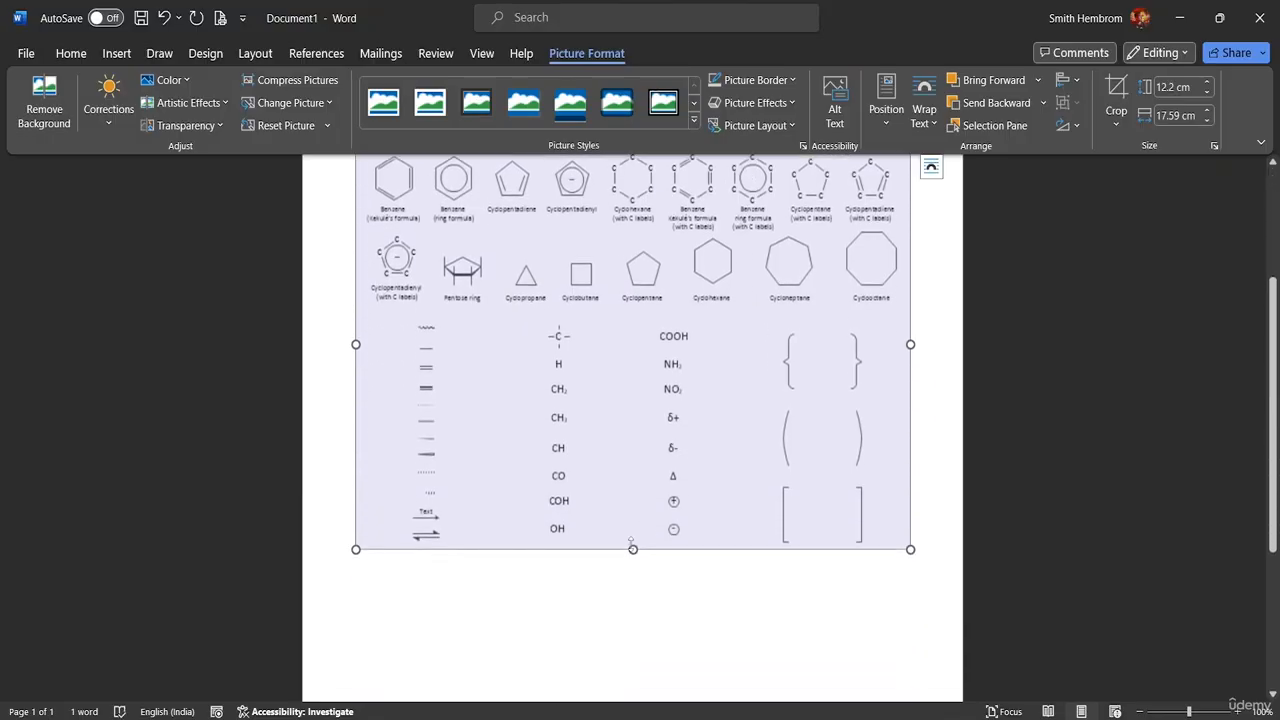
drag(633, 548, 638, 466)
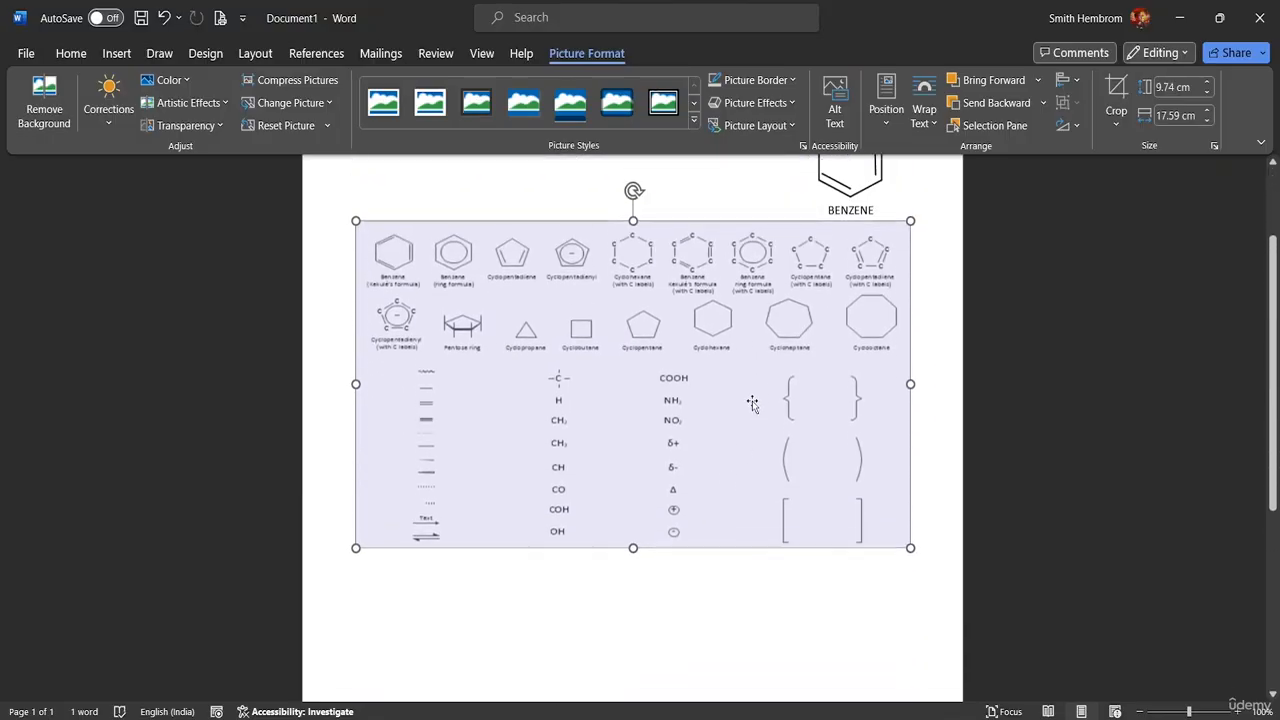
scroll(752, 403, up, 3)
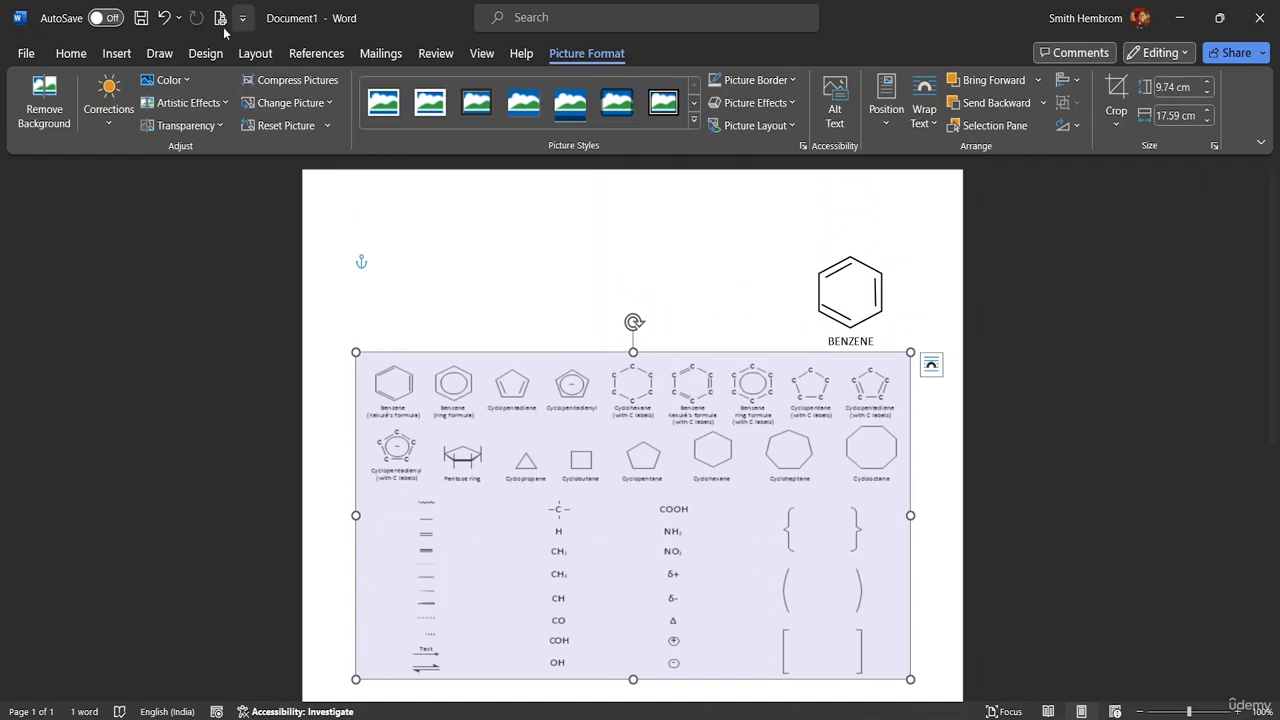
click(117, 54)
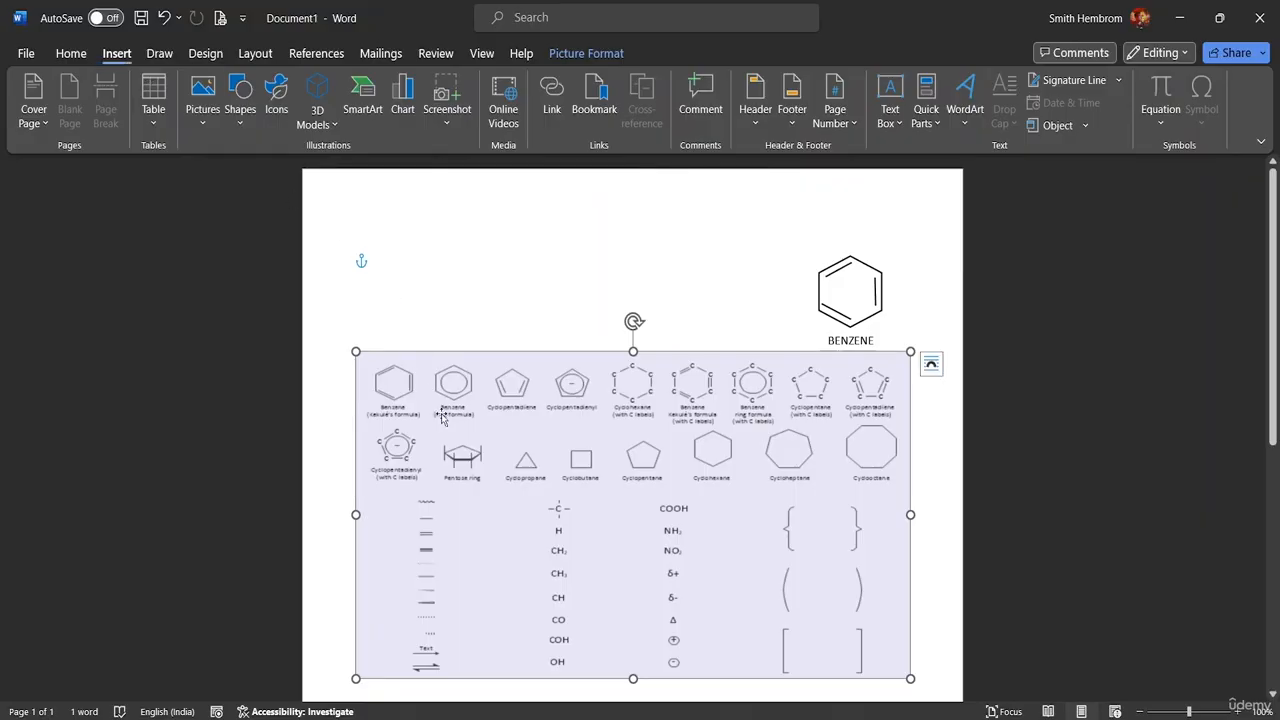
Draw a blue hexagon, about 1.74 by 1.91 cm, near the page's top left
click(240, 110)
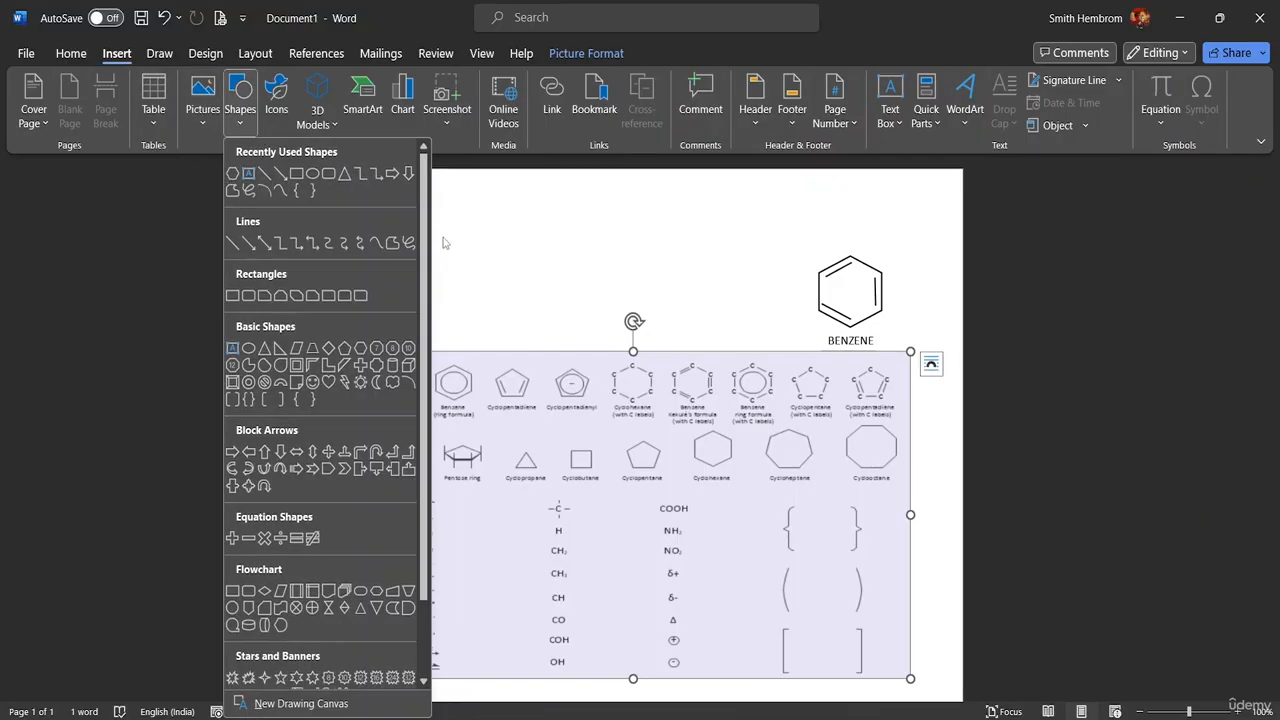
click(234, 174)
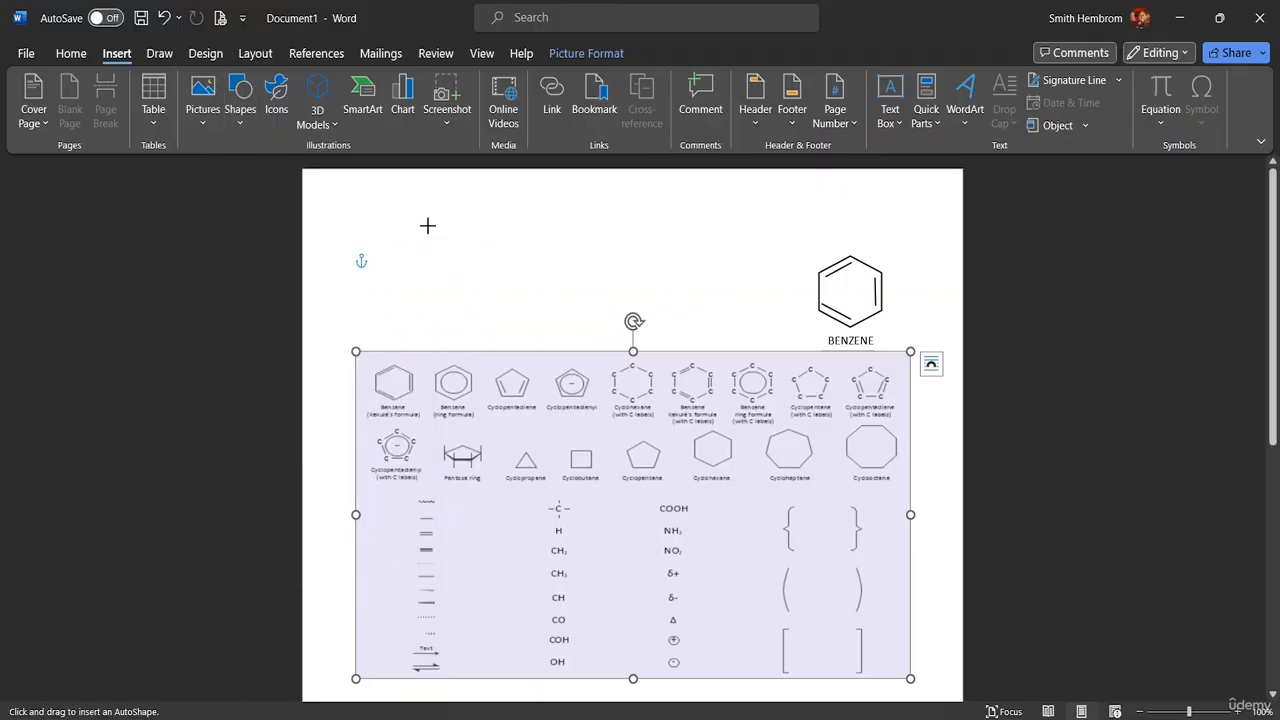
drag(427, 232, 458, 261)
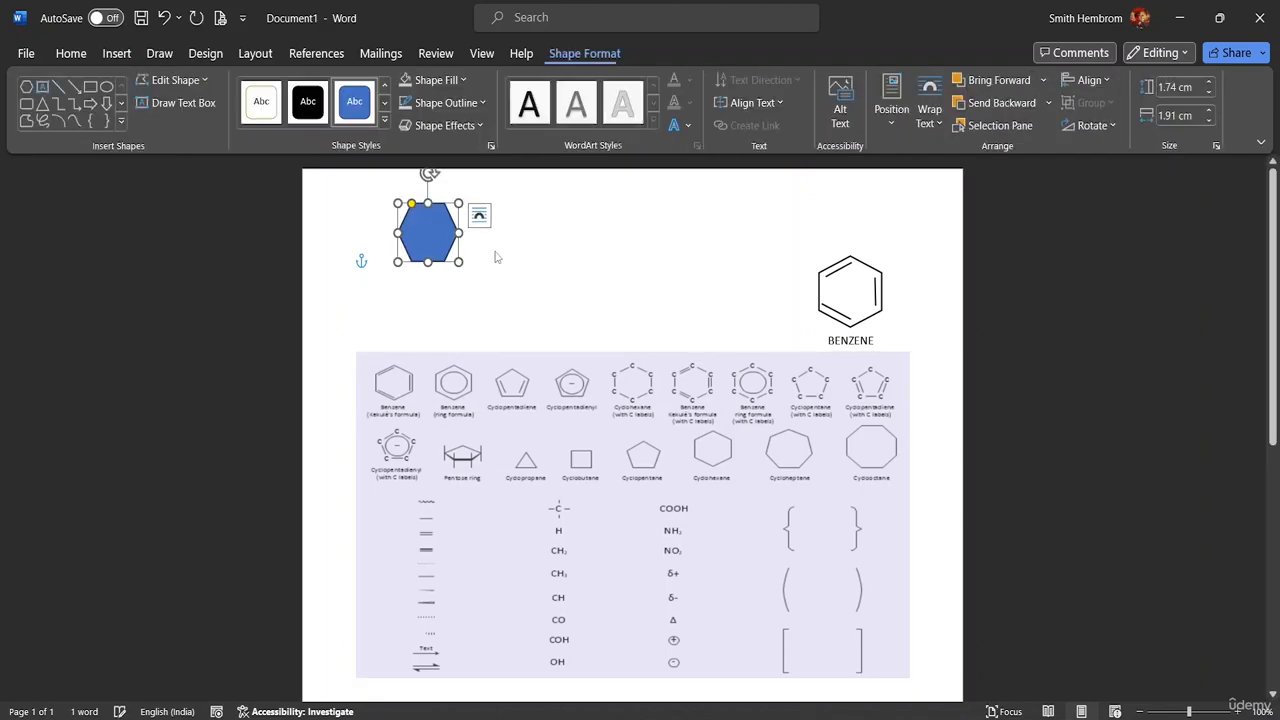
Give the top-left hexagon no fill and a 1½ pt outline, and rotate it 90°
click(458, 84)
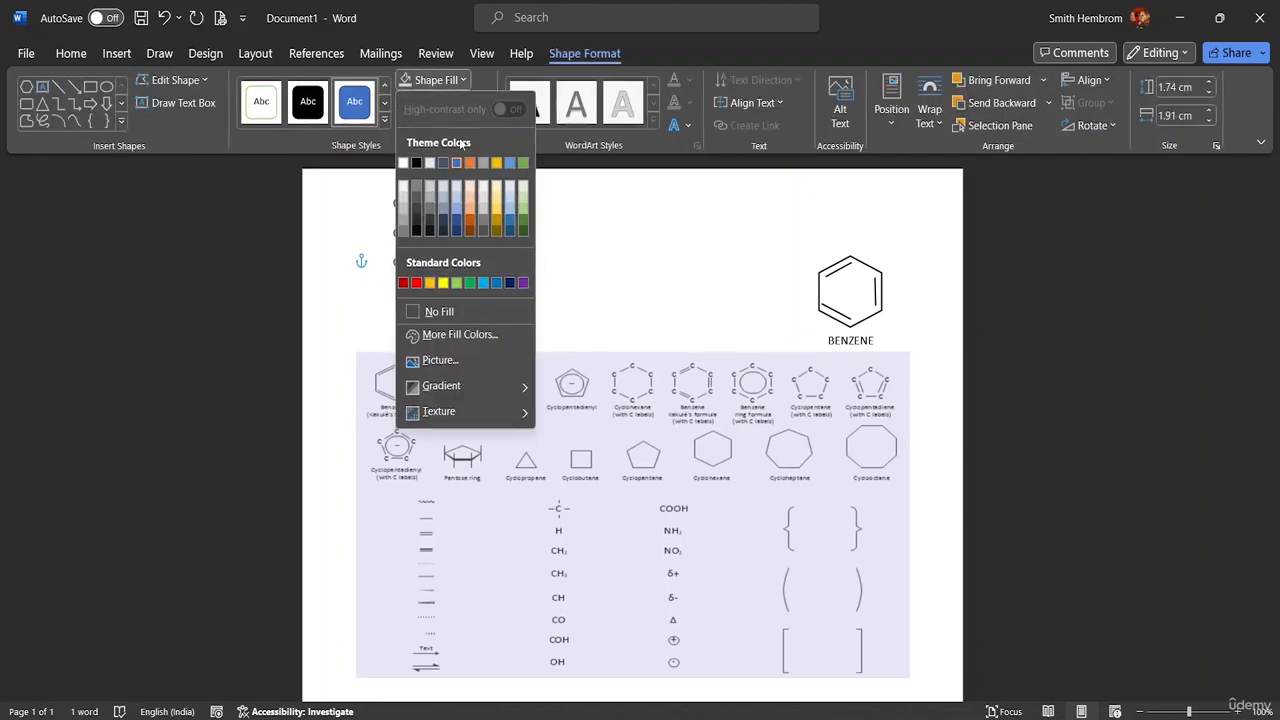
click(425, 311)
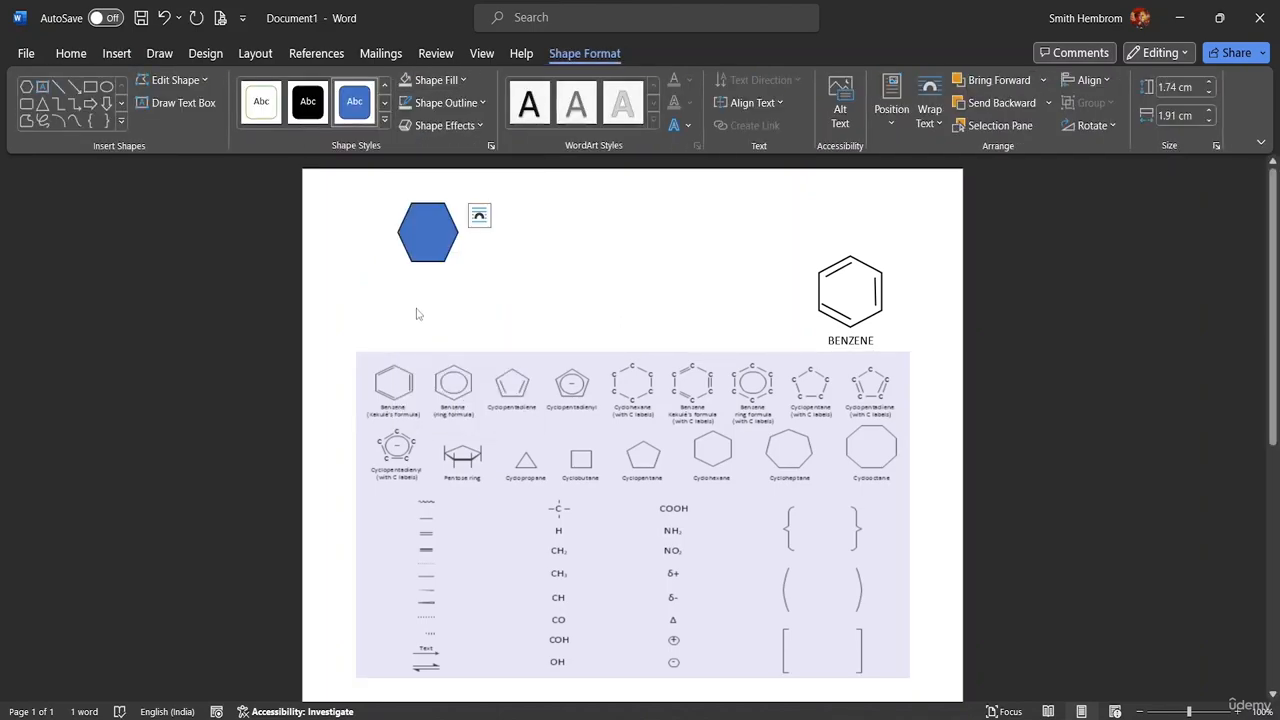
click(447, 102)
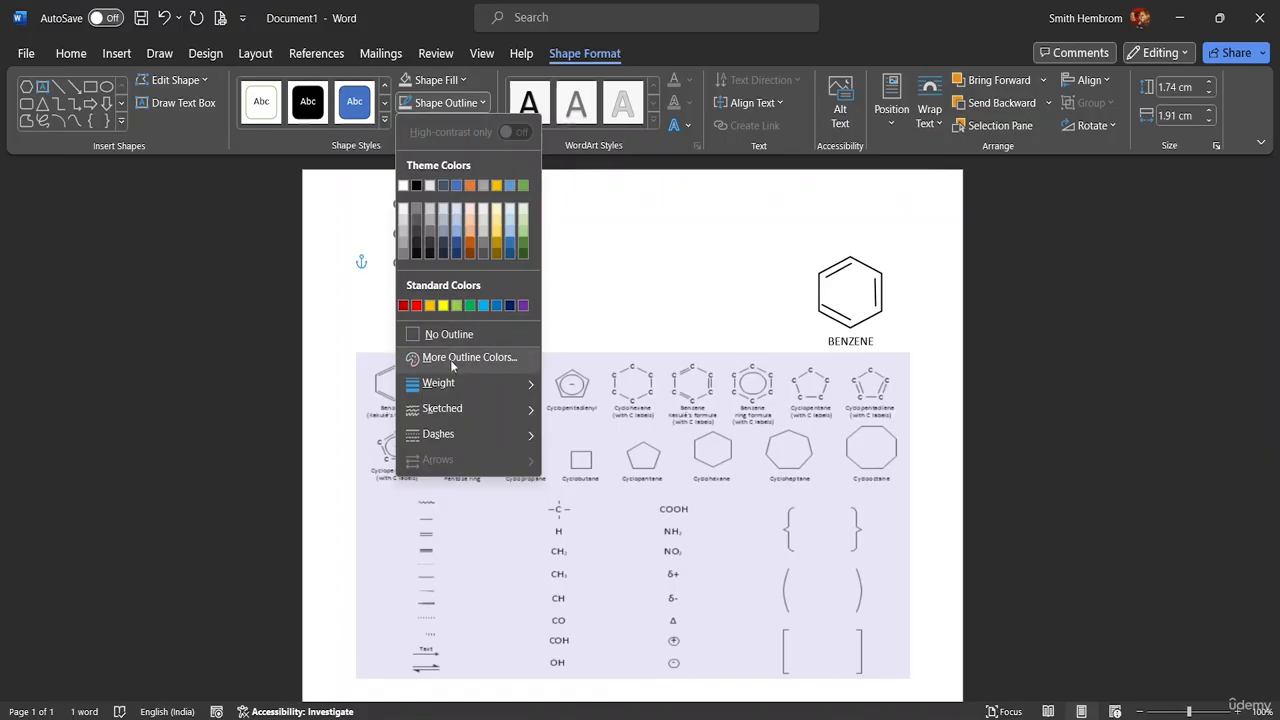
mouse_move(450, 384)
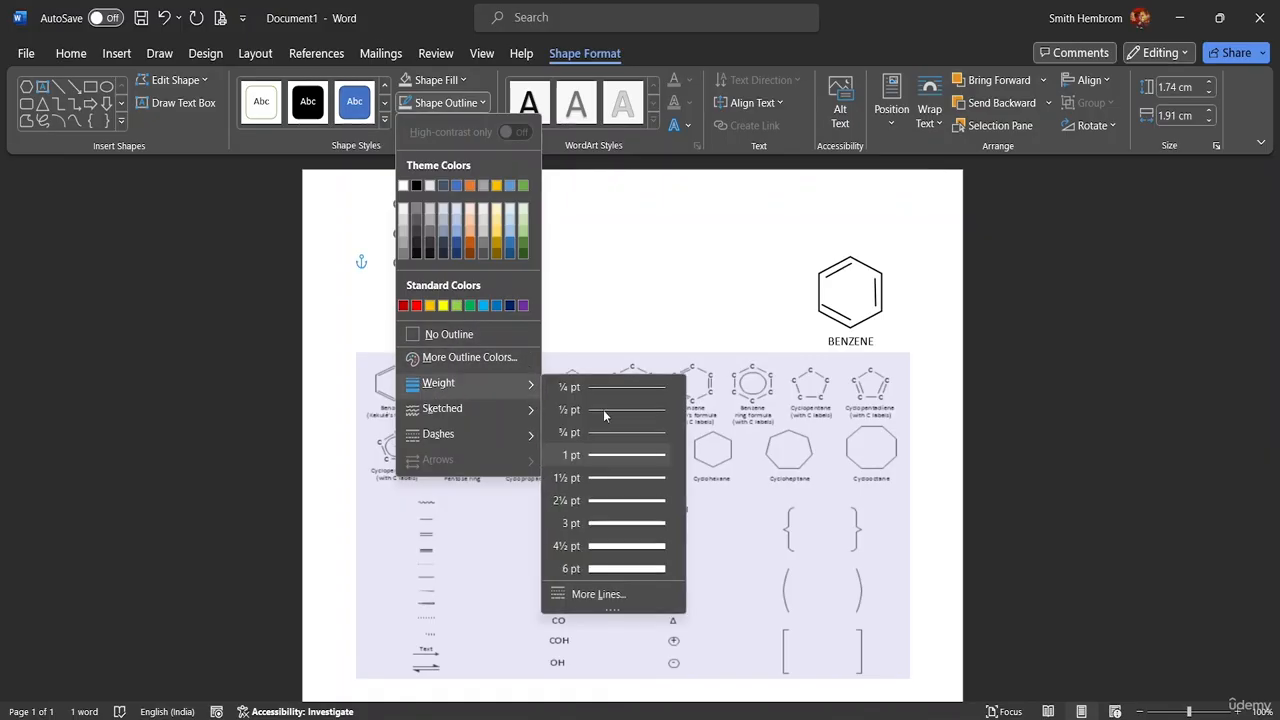
click(607, 527)
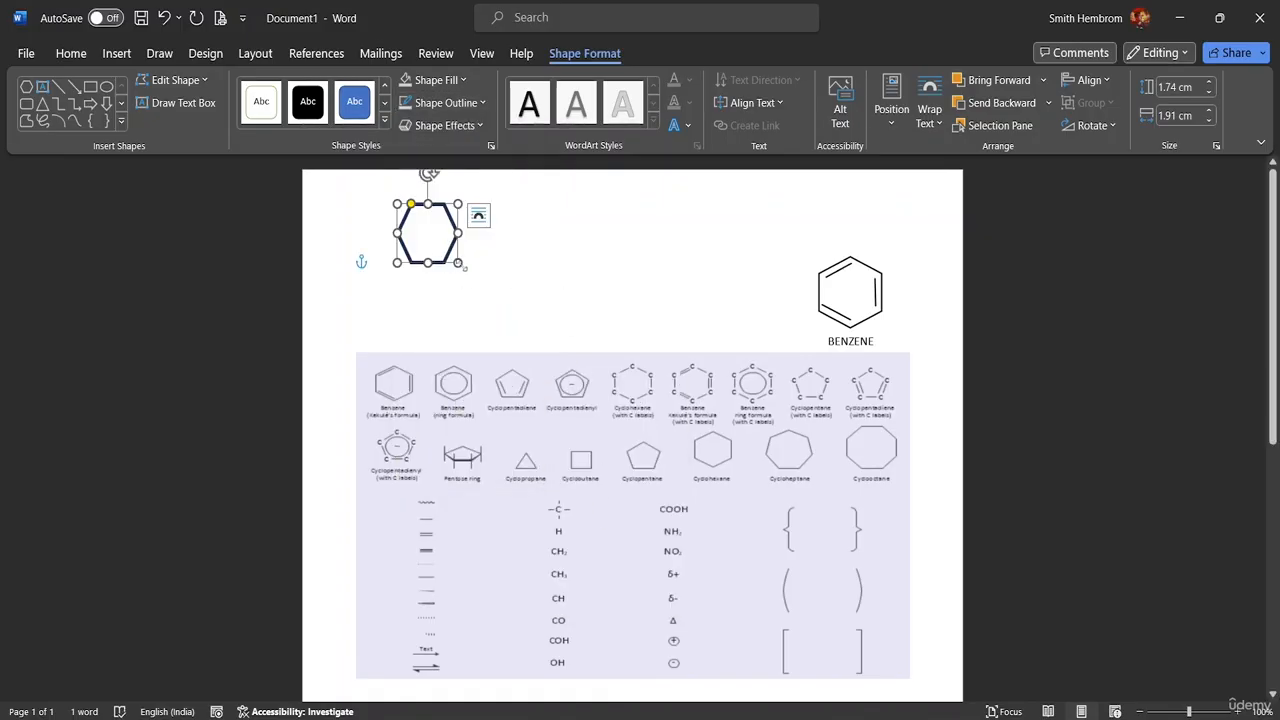
click(447, 102)
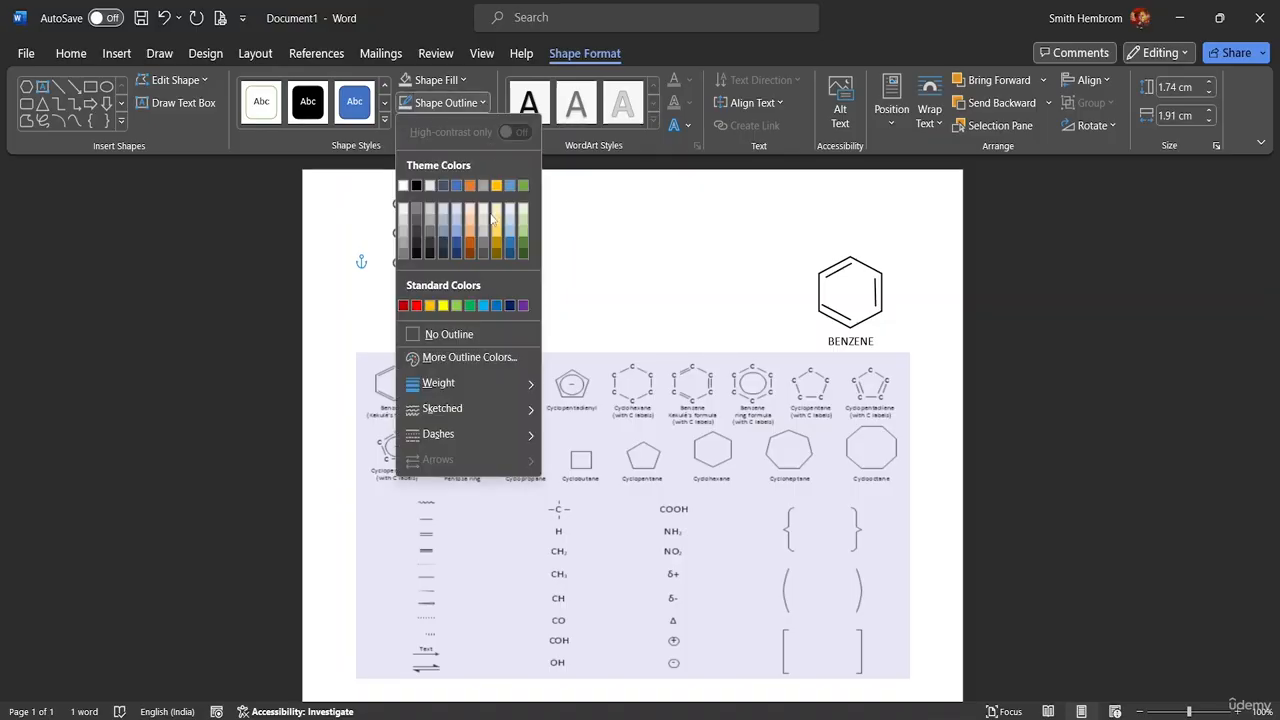
mouse_move(470, 383)
click(610, 474)
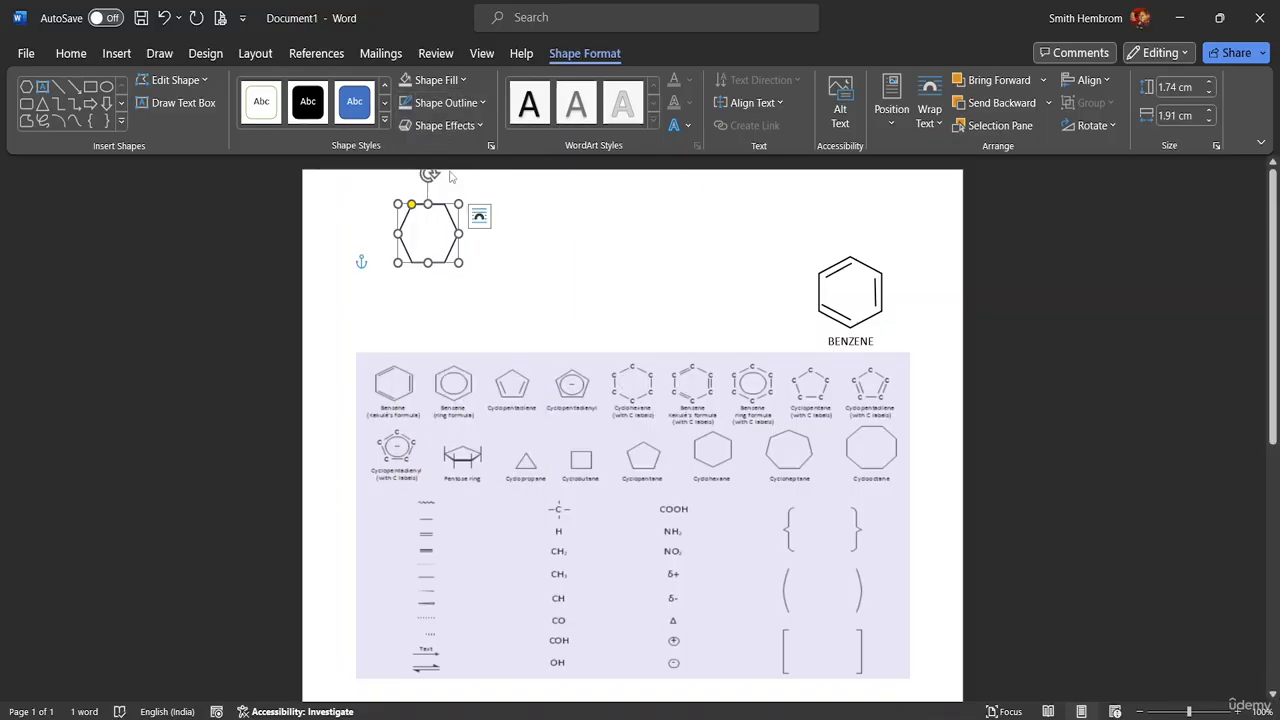
drag(430, 175, 482, 235)
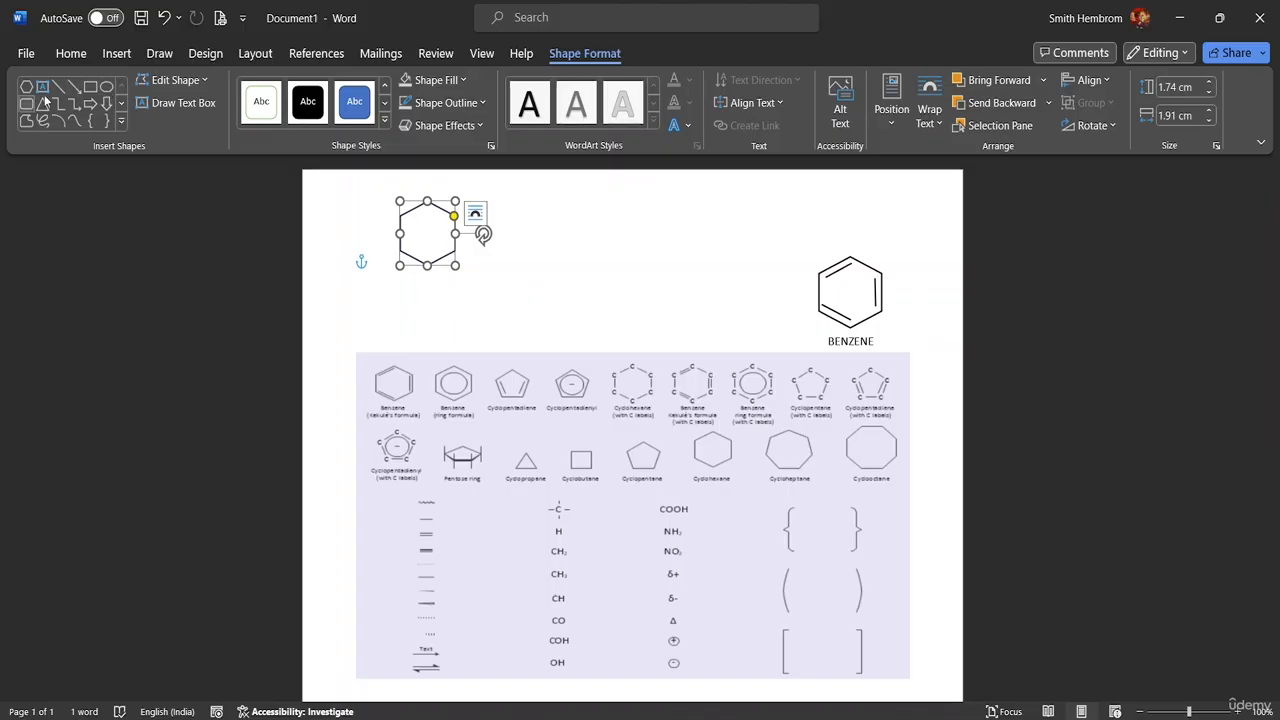
Draw an unfilled 1.29 cm circle and centre it inside the top-left hexagon
click(105, 87)
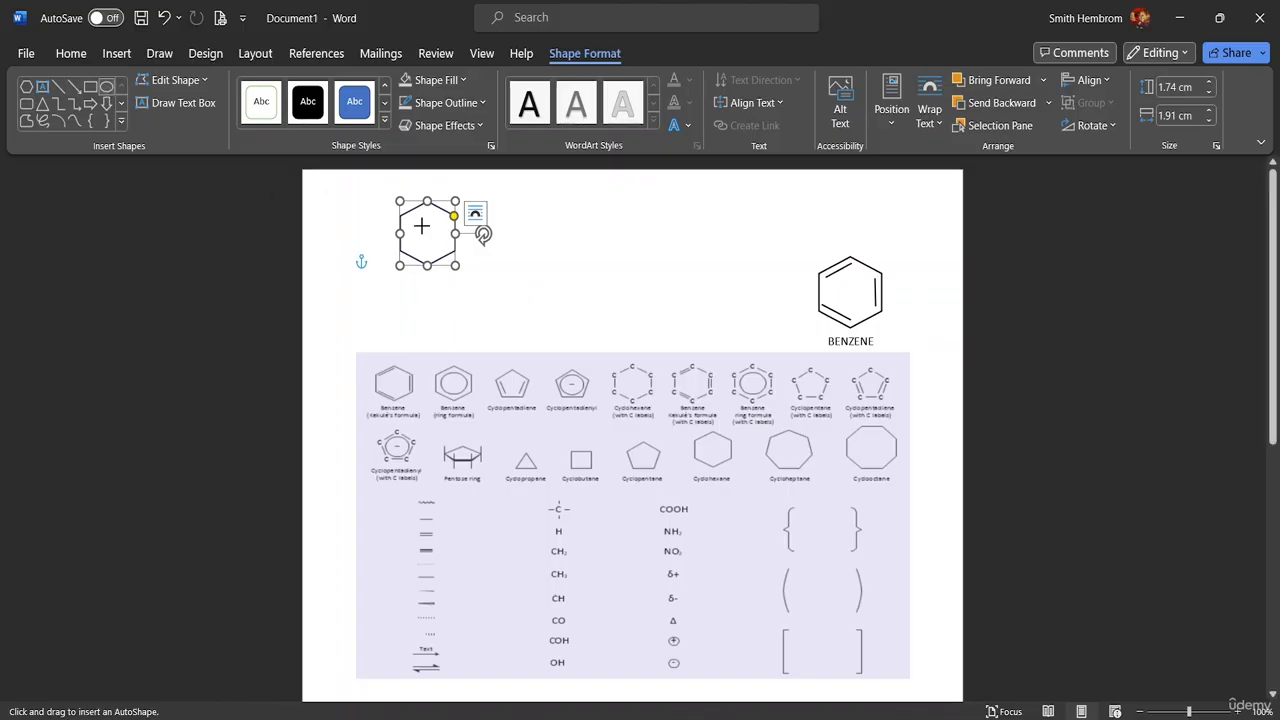
mouse_move(416, 222)
mouse_down()
mouse_move(457, 264)
mouse_move(428, 227)
mouse_up()
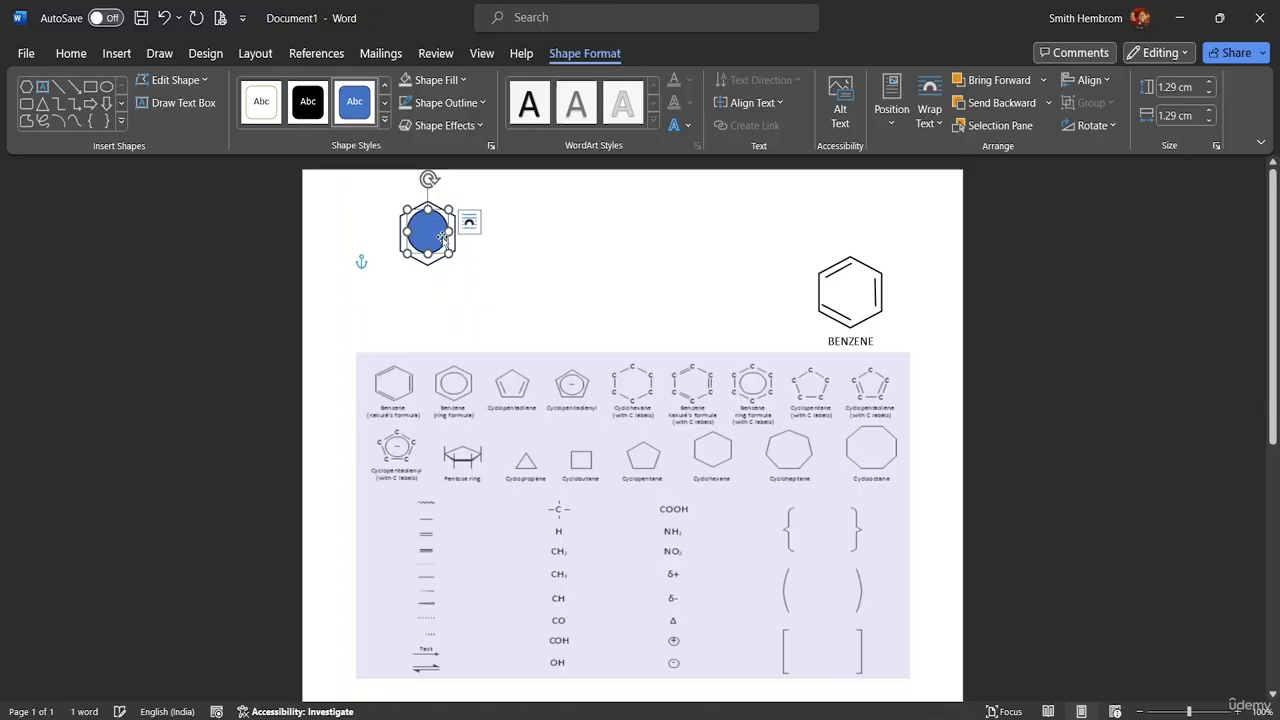
click(464, 82)
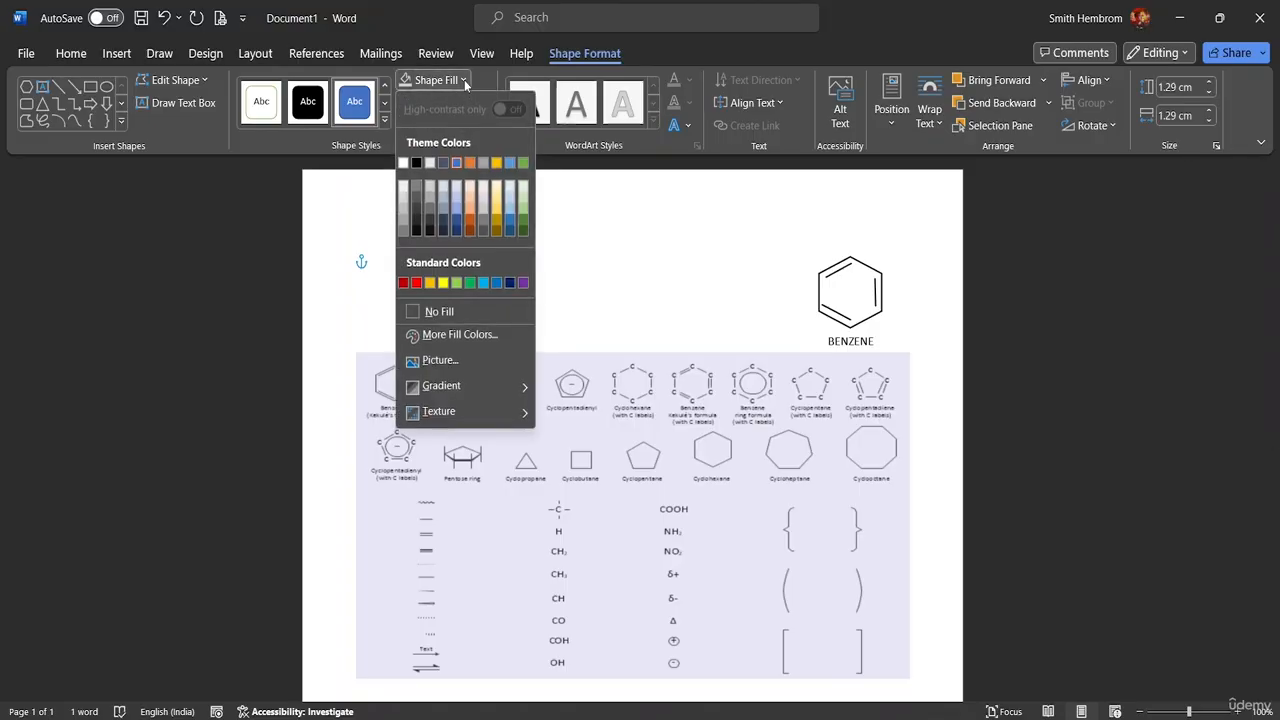
click(425, 311)
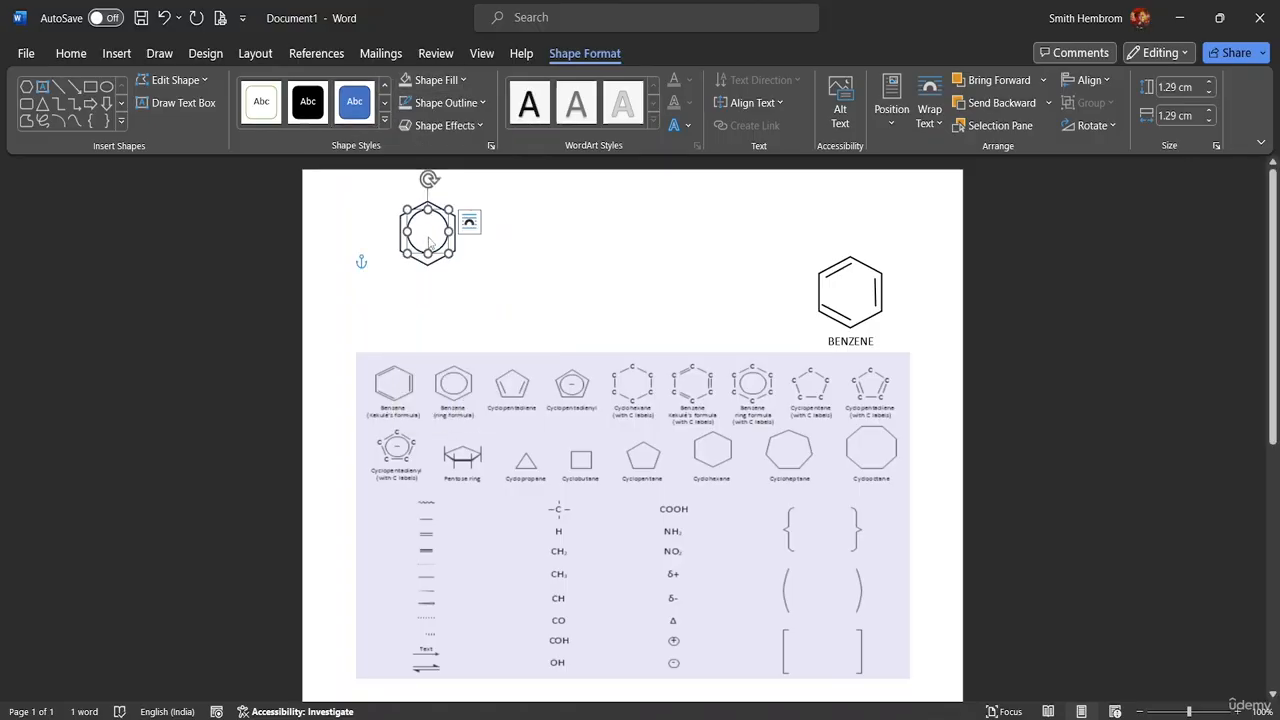
click(428, 233)
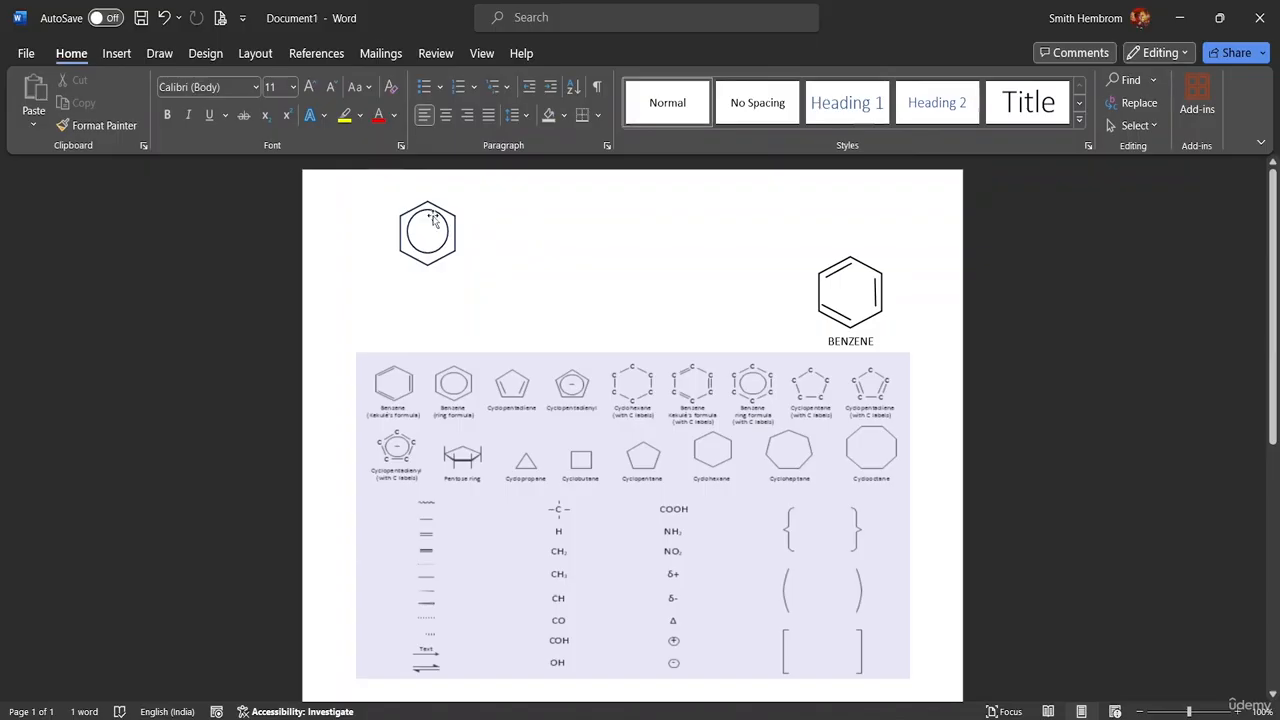
click(436, 216)
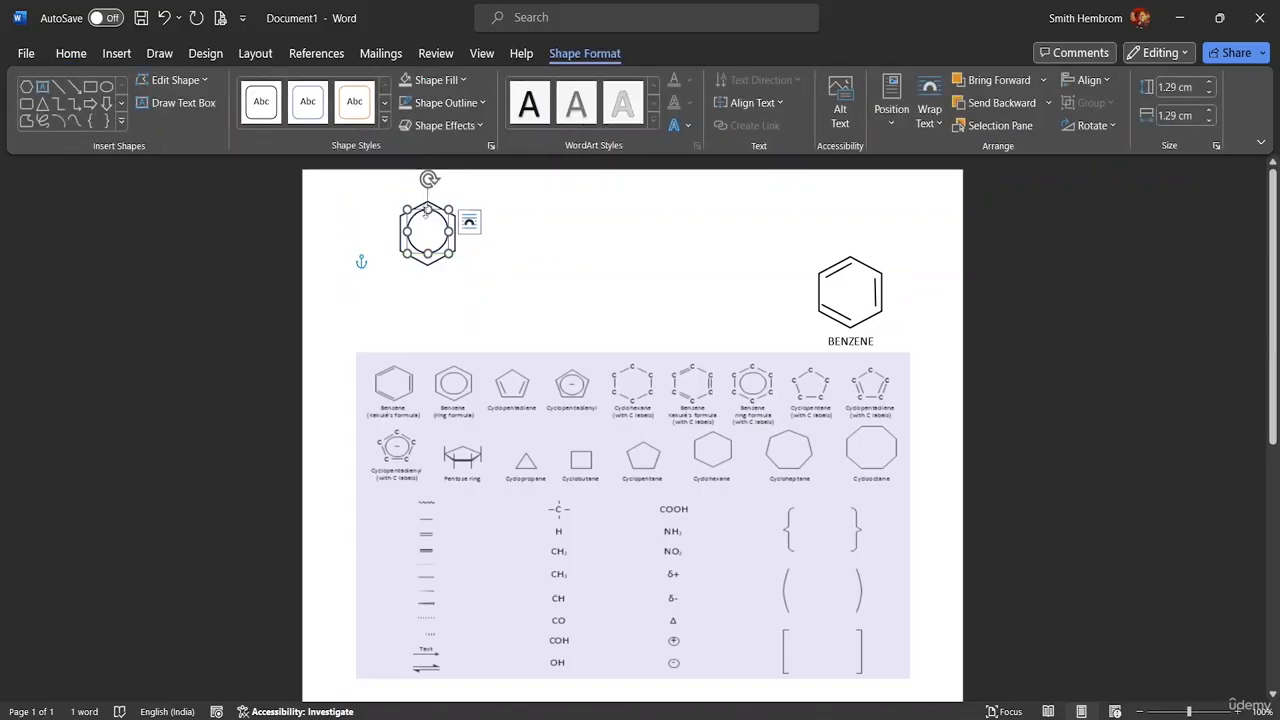
drag(437, 211, 437, 213)
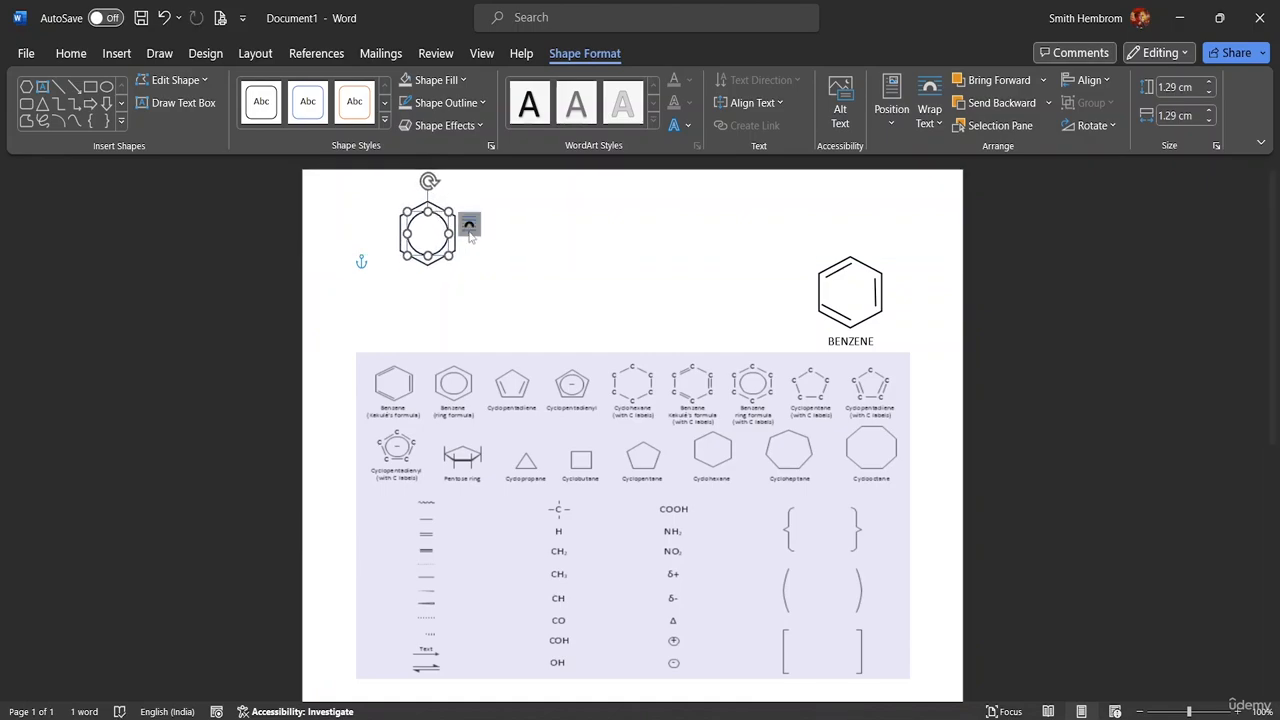
click(498, 280)
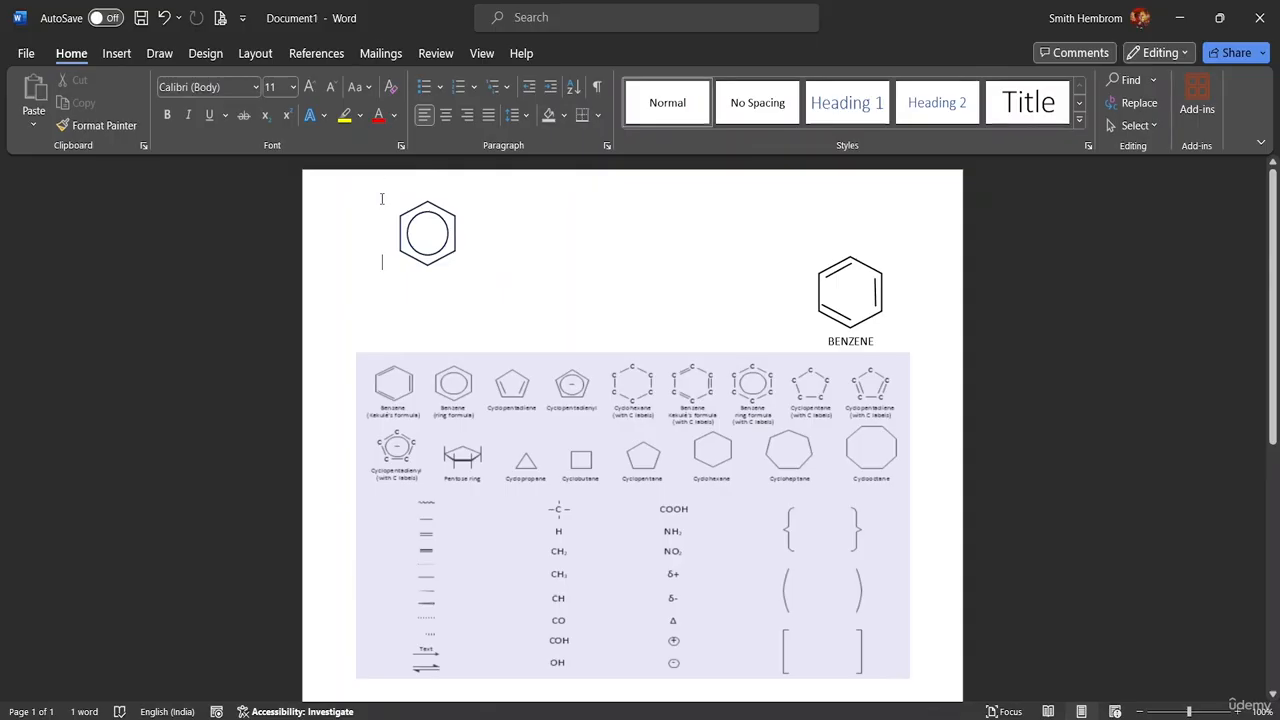
Select the hexagon and circle together and group them into one object
click(1137, 126)
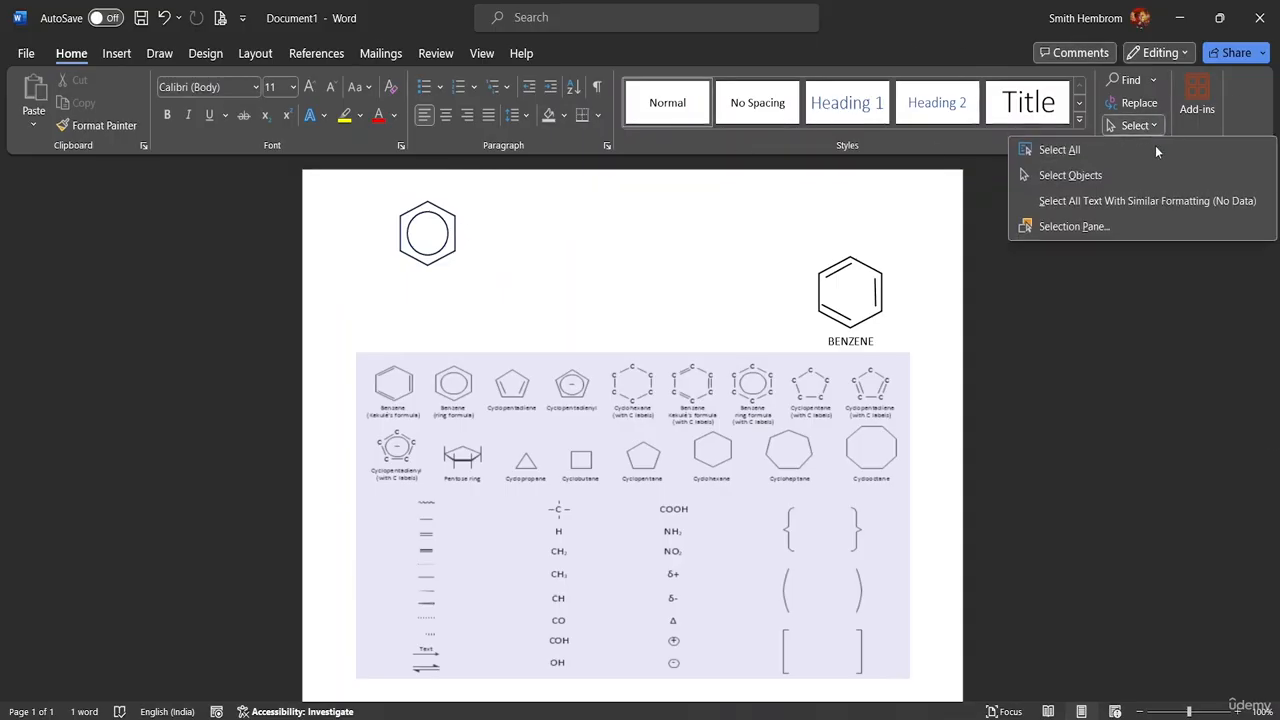
click(1103, 178)
drag(381, 196, 468, 328)
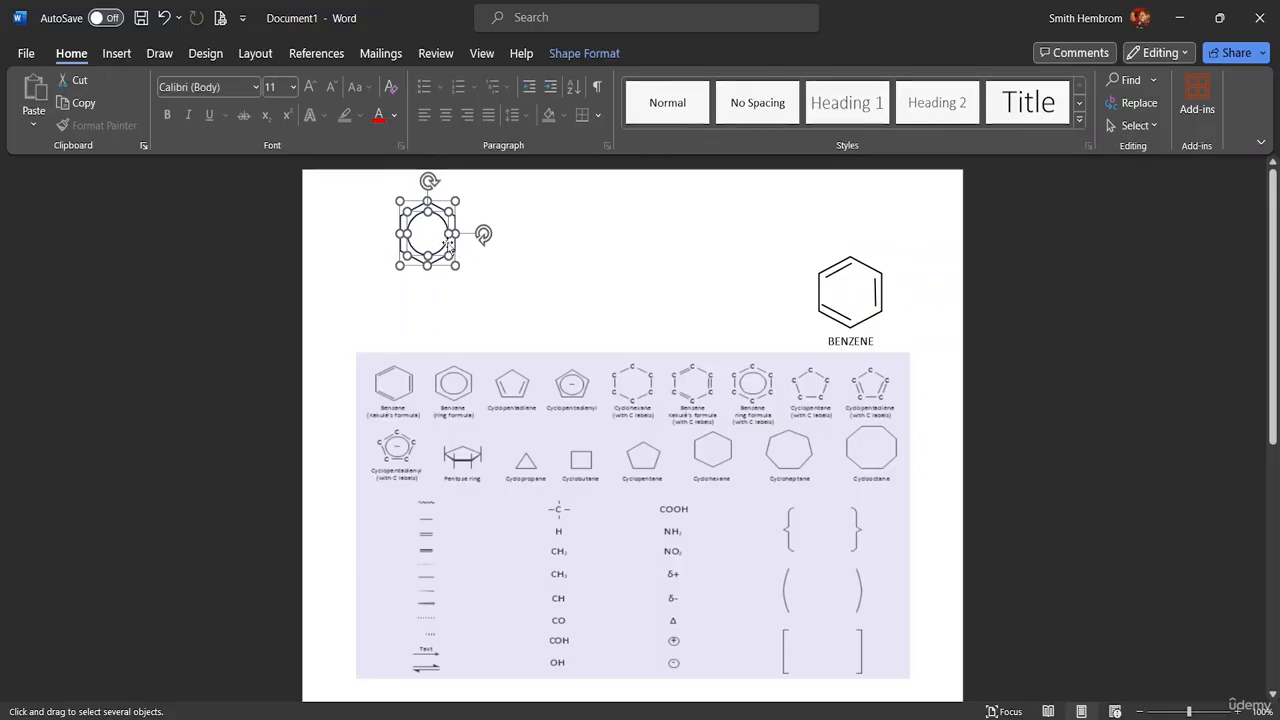
right_click(450, 244)
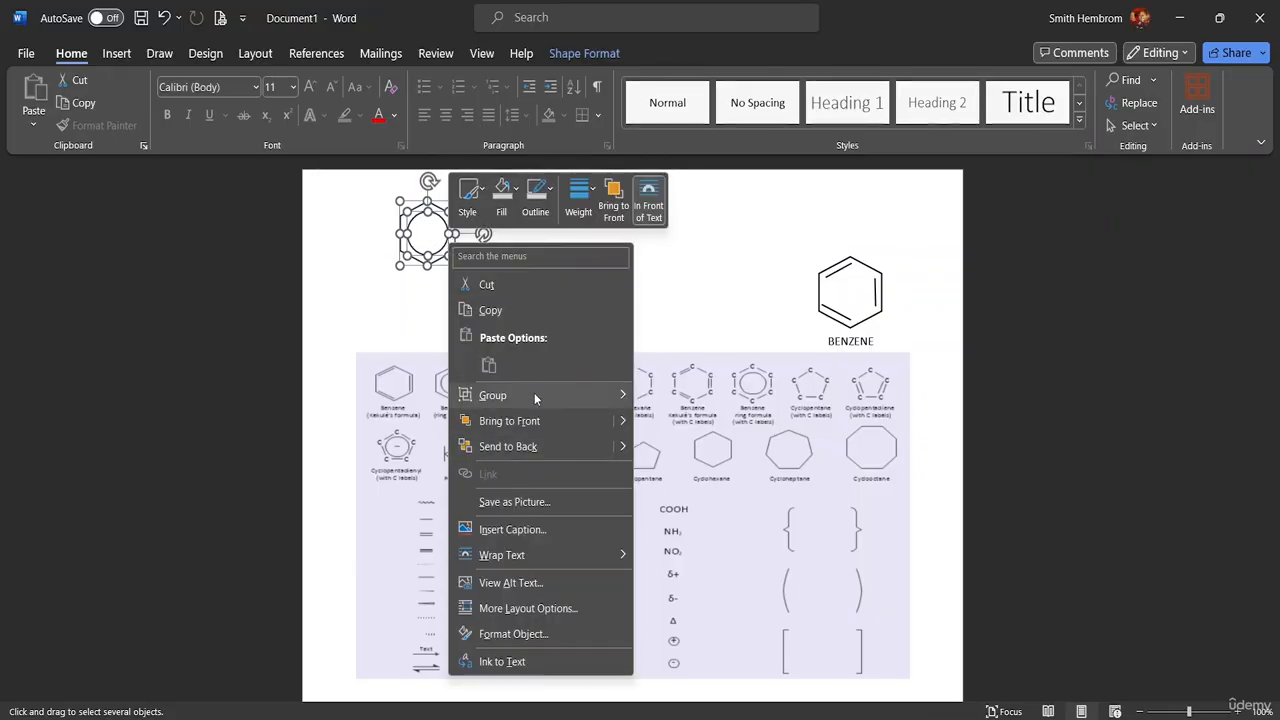
mouse_move(534, 392)
click(662, 398)
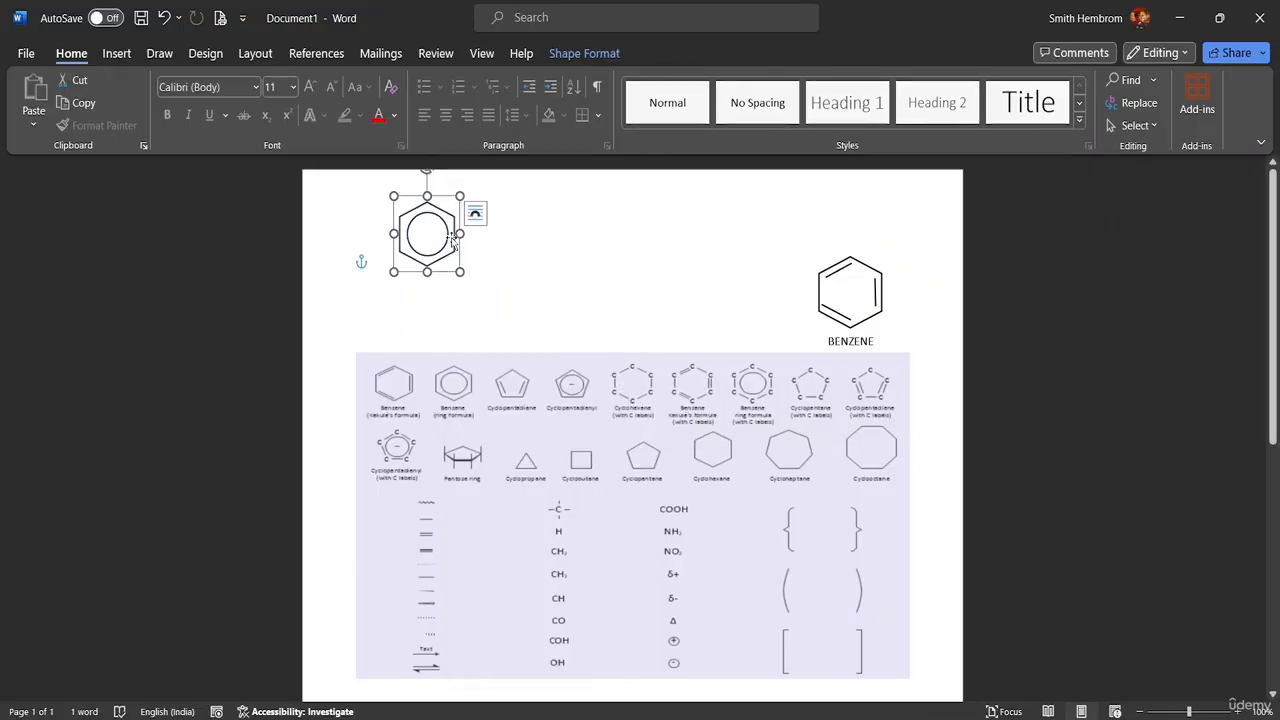
Move the grouped circle-style ring beside the labelled BENZENE drawing
mouse_move(452, 240)
mouse_down()
mouse_move(552, 298)
mouse_move(767, 296)
mouse_up()
click(806, 216)
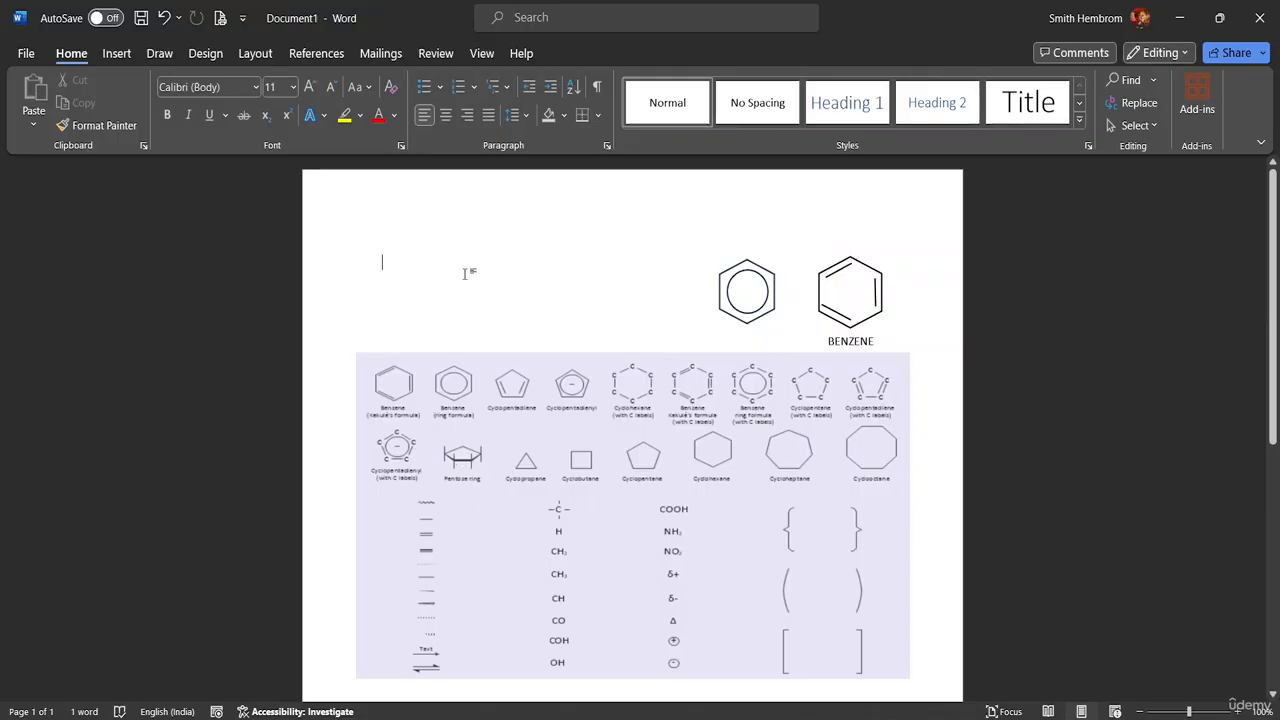
scroll(564, 287, down, 1)
scroll(564, 286, down, 1)
scroll(560, 283, up, 2)
Open 4 file-sample_500kB from the MS Word Advanced Resource File folder
click(28, 54)
click(55, 167)
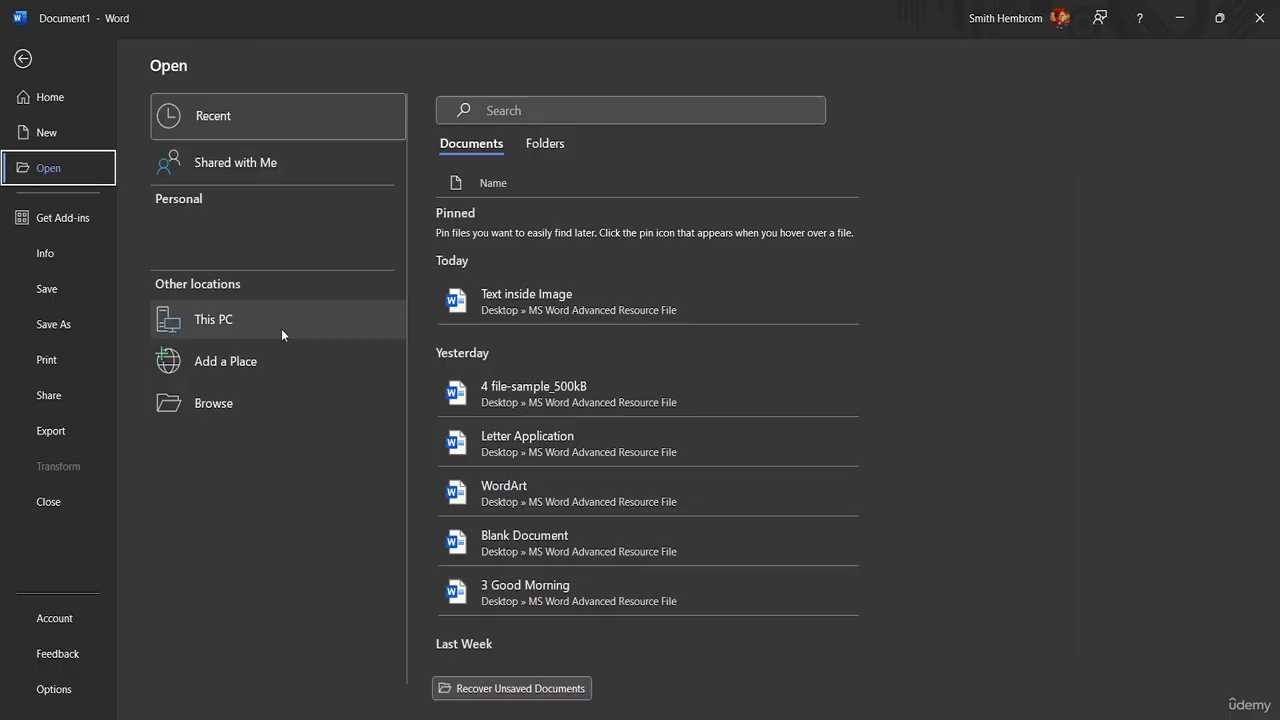
click(252, 402)
scroll(137, 290, down, 5)
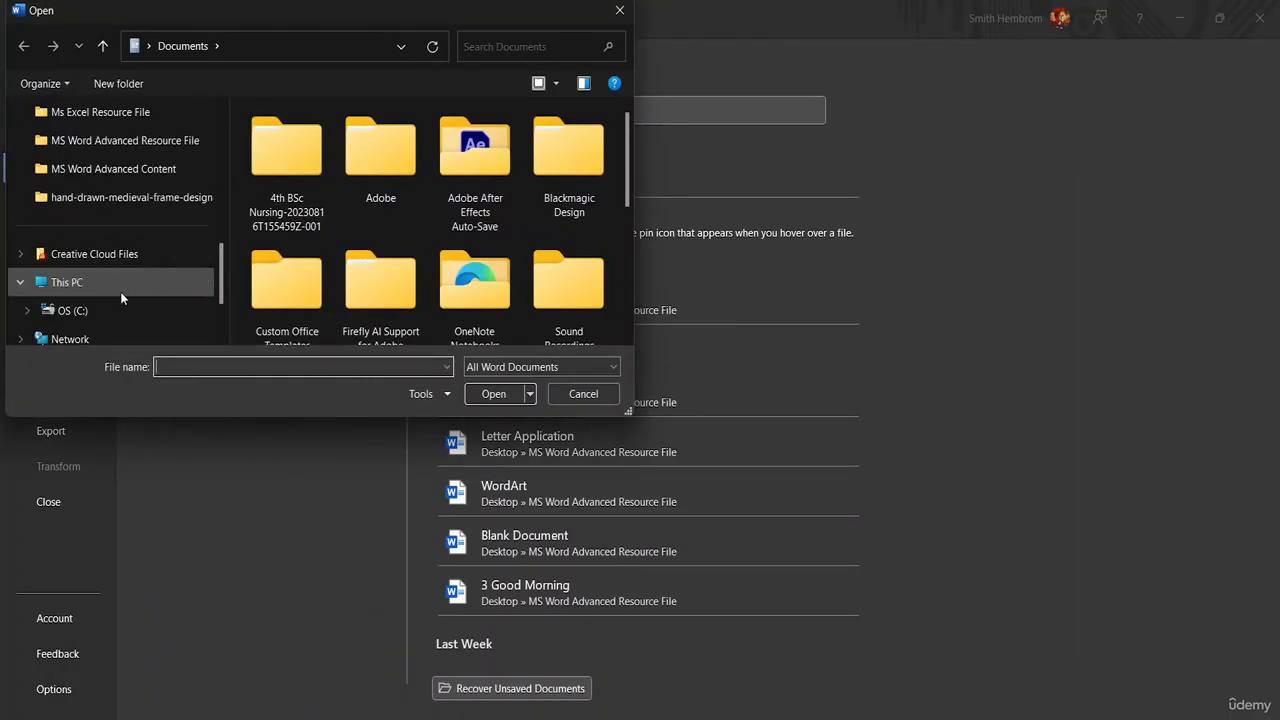
click(148, 141)
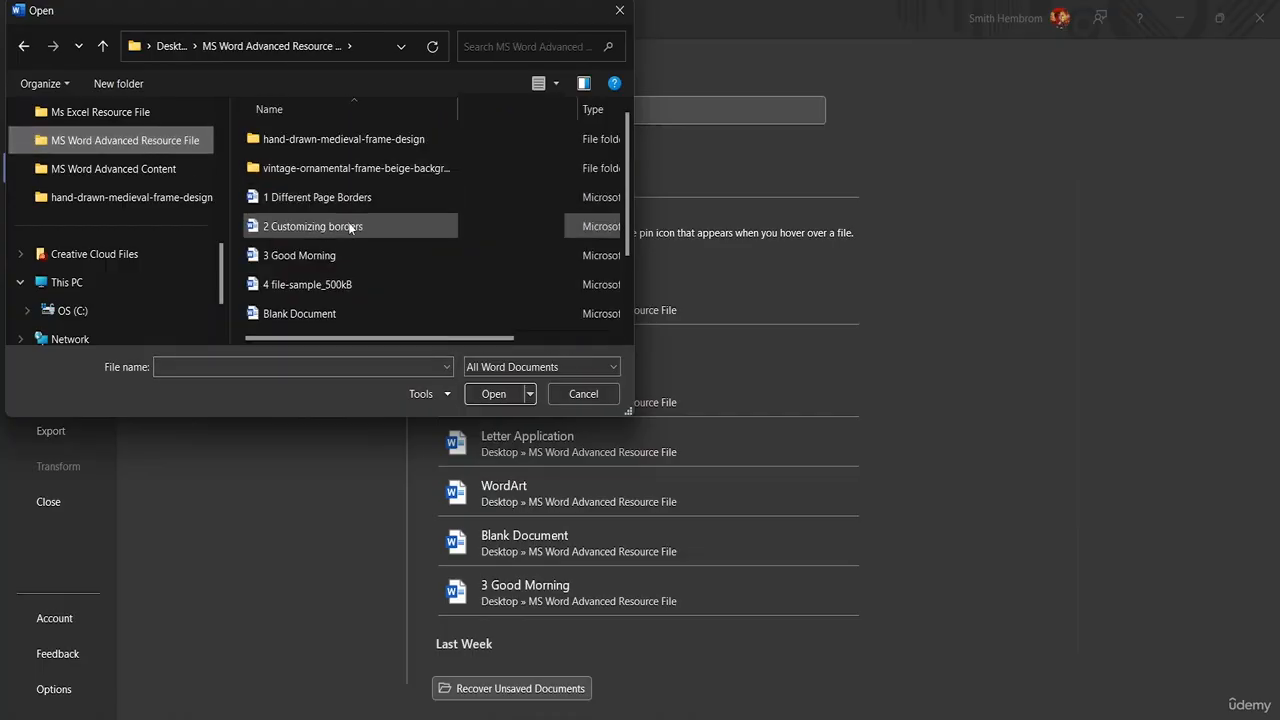
click(330, 283)
click(494, 394)
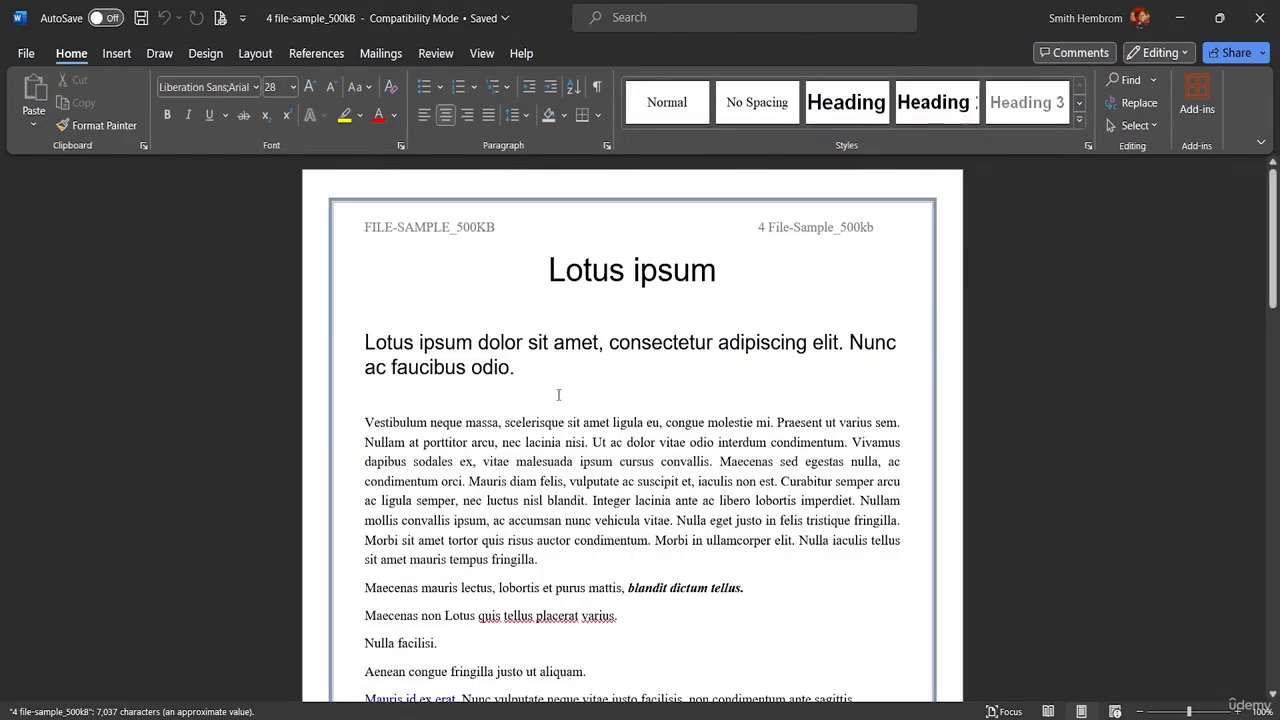
Return to the top of page 1 and place the cursor in the empty line below the heading
scroll(595, 390, down, 3)
scroll(591, 381, down, 3)
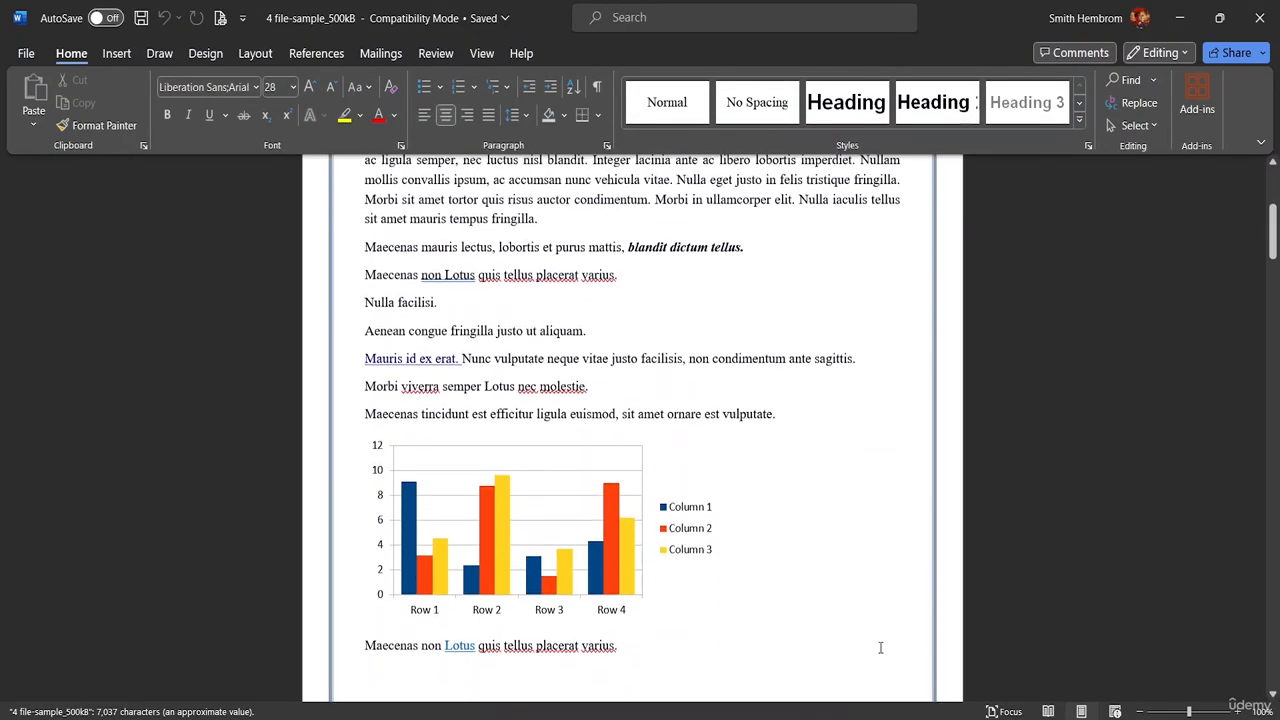
mouse_move(933, 718)
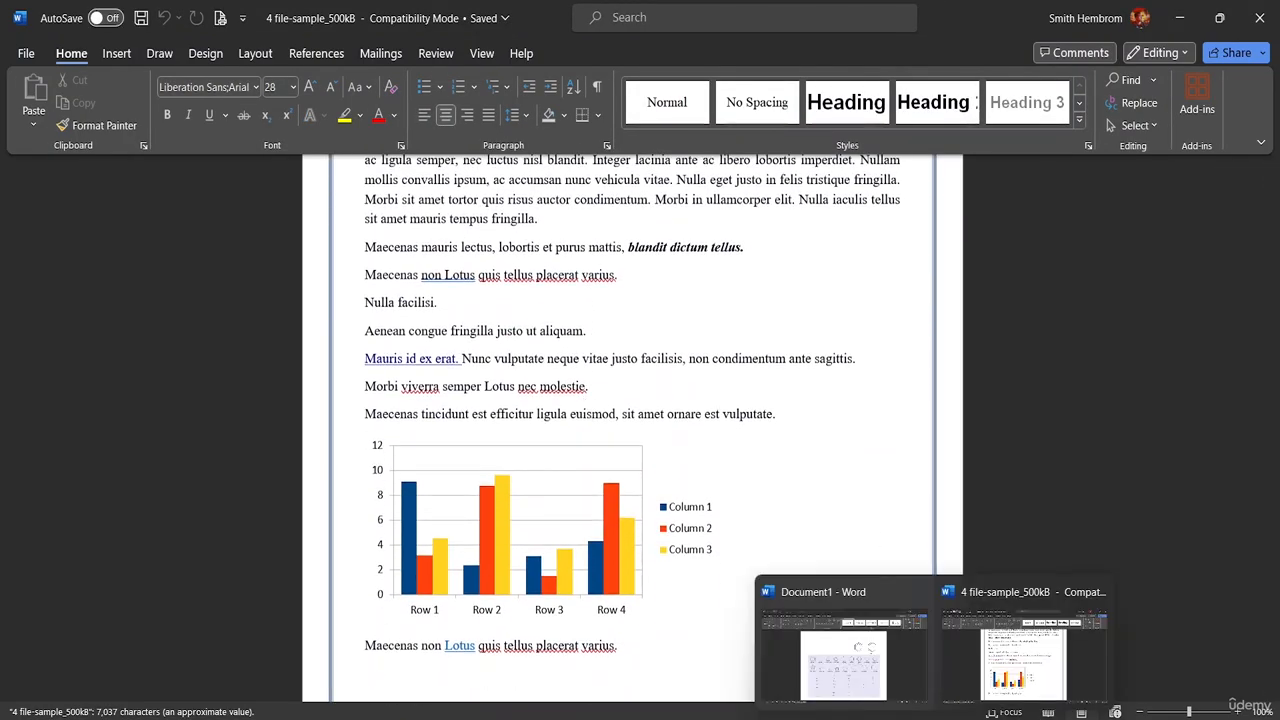
scroll(705, 424, up, 3)
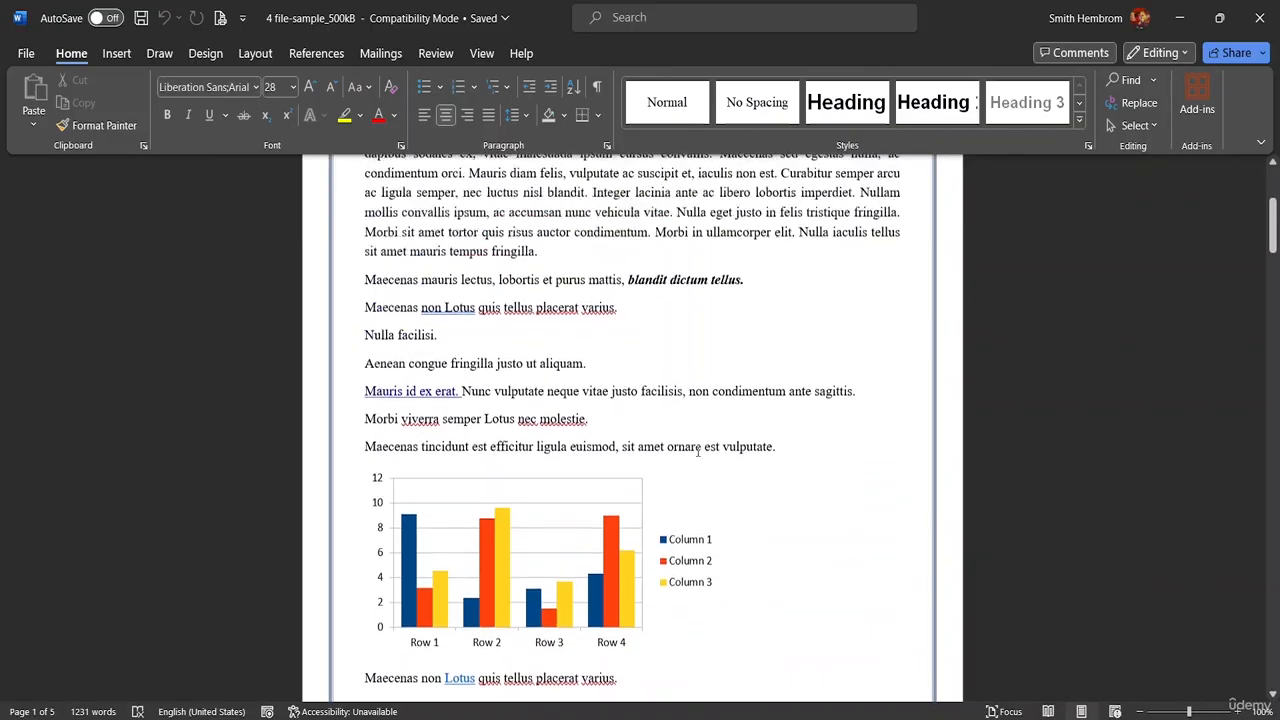
scroll(705, 424, up, 3)
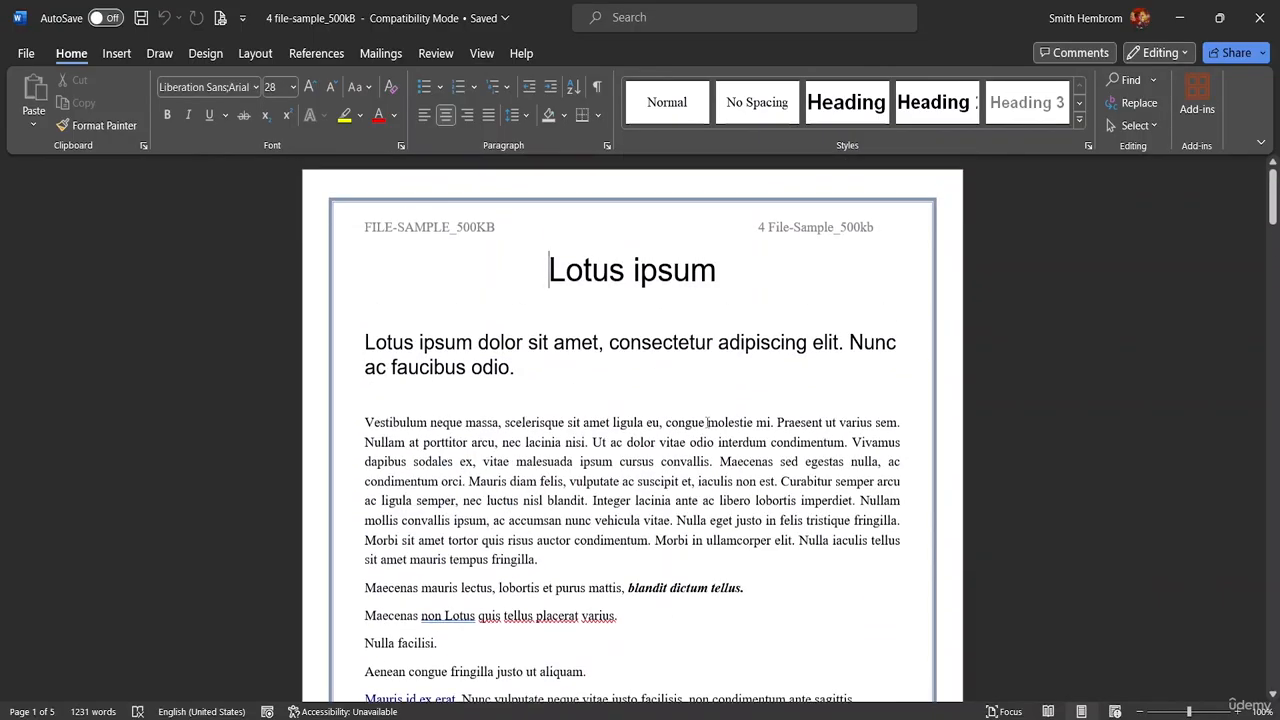
click(499, 394)
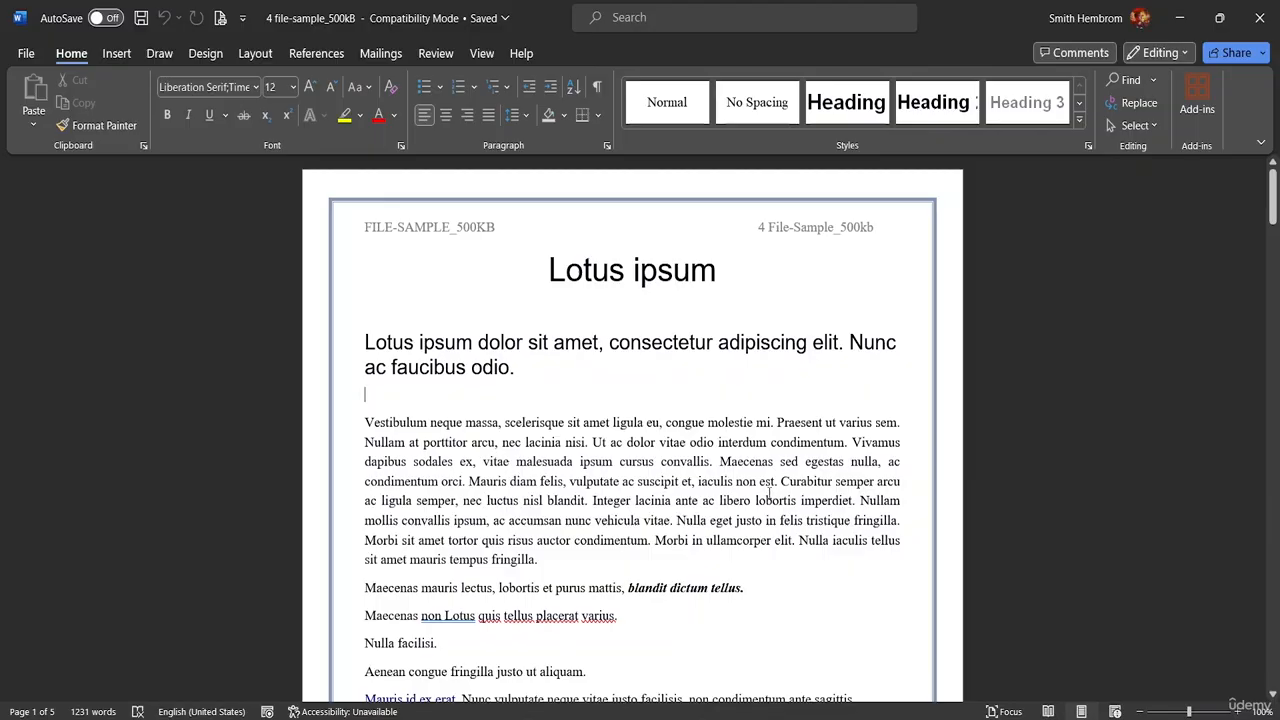
Insert a new embedded Microsoft Word Document object via Insert > Object, Create New
click(117, 53)
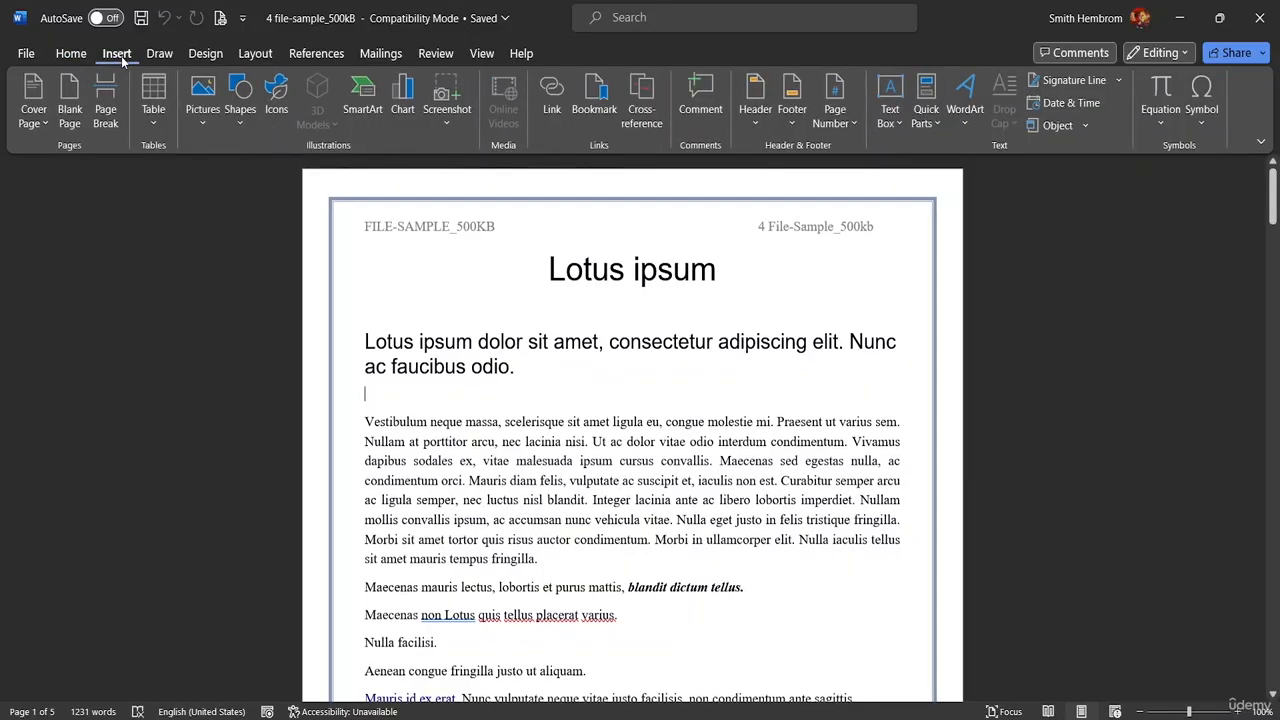
click(1085, 127)
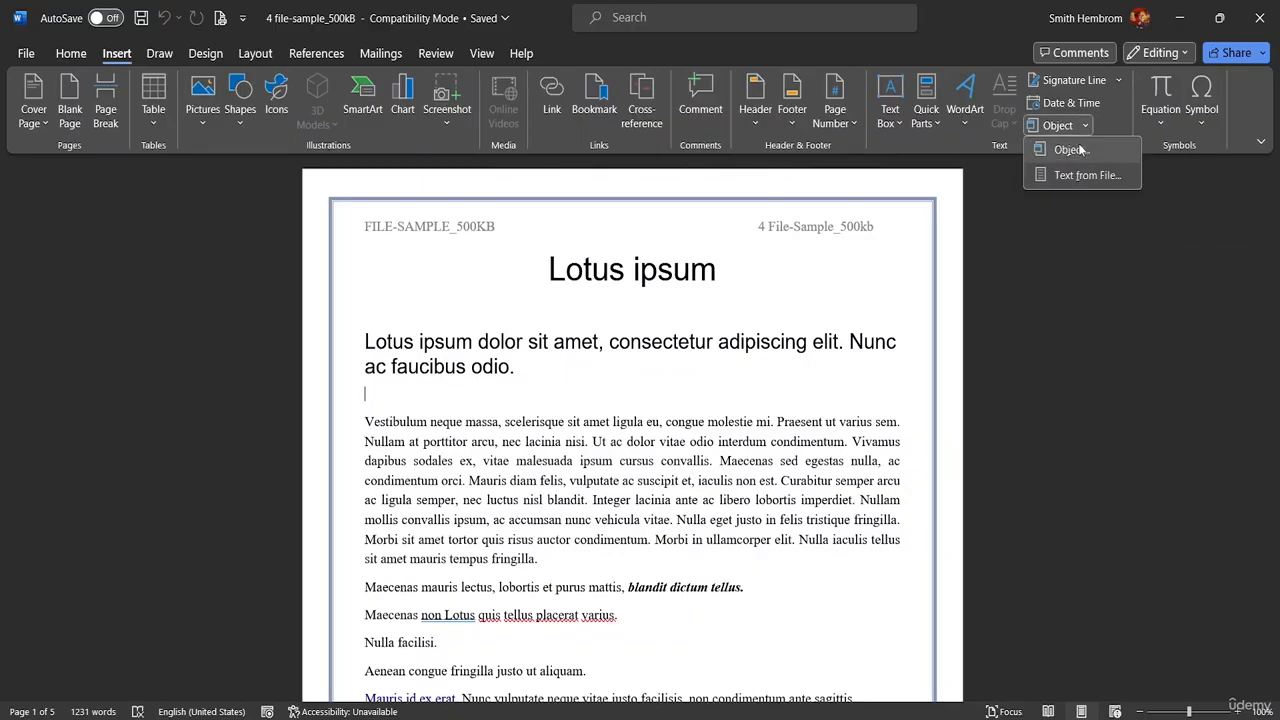
click(1070, 150)
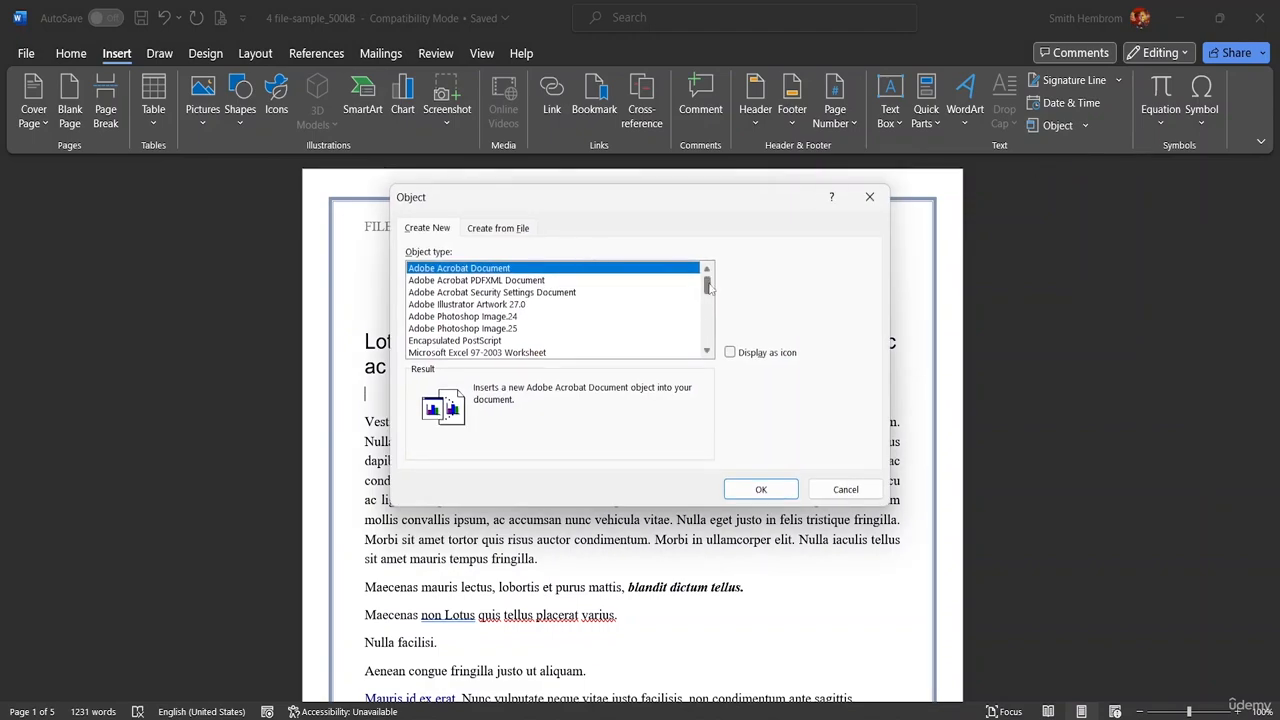
drag(707, 285, 720, 316)
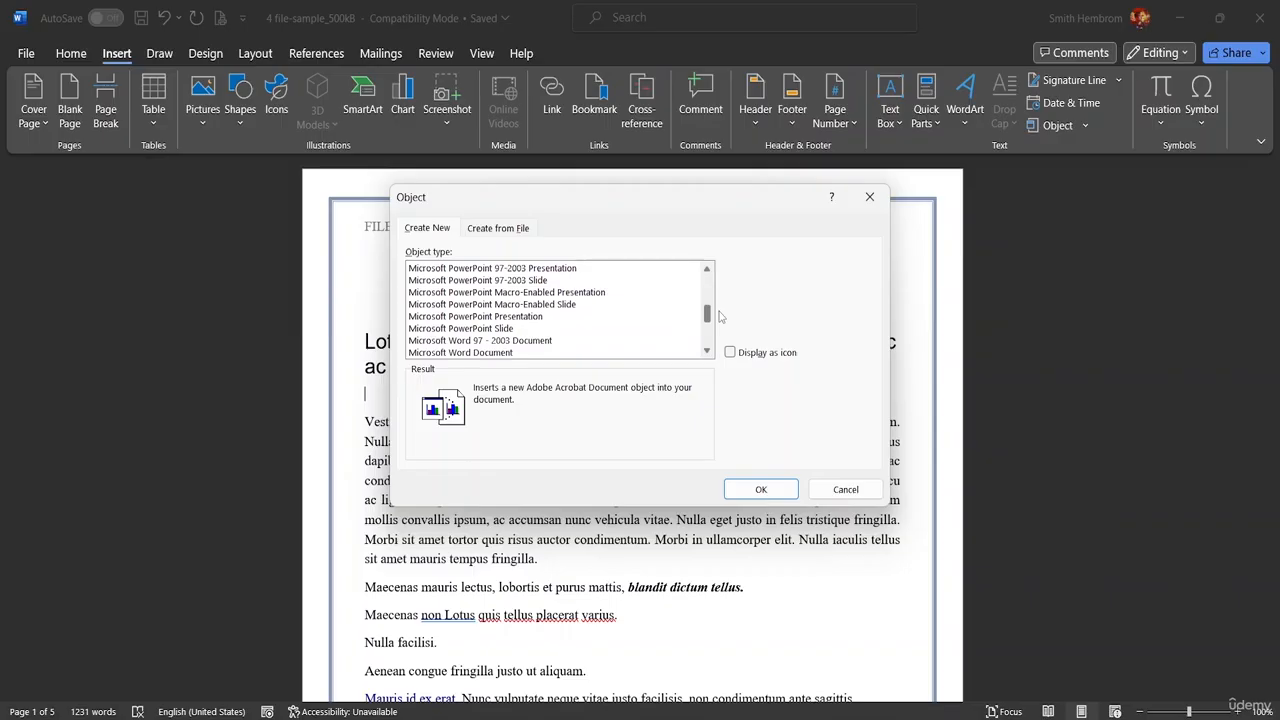
click(474, 353)
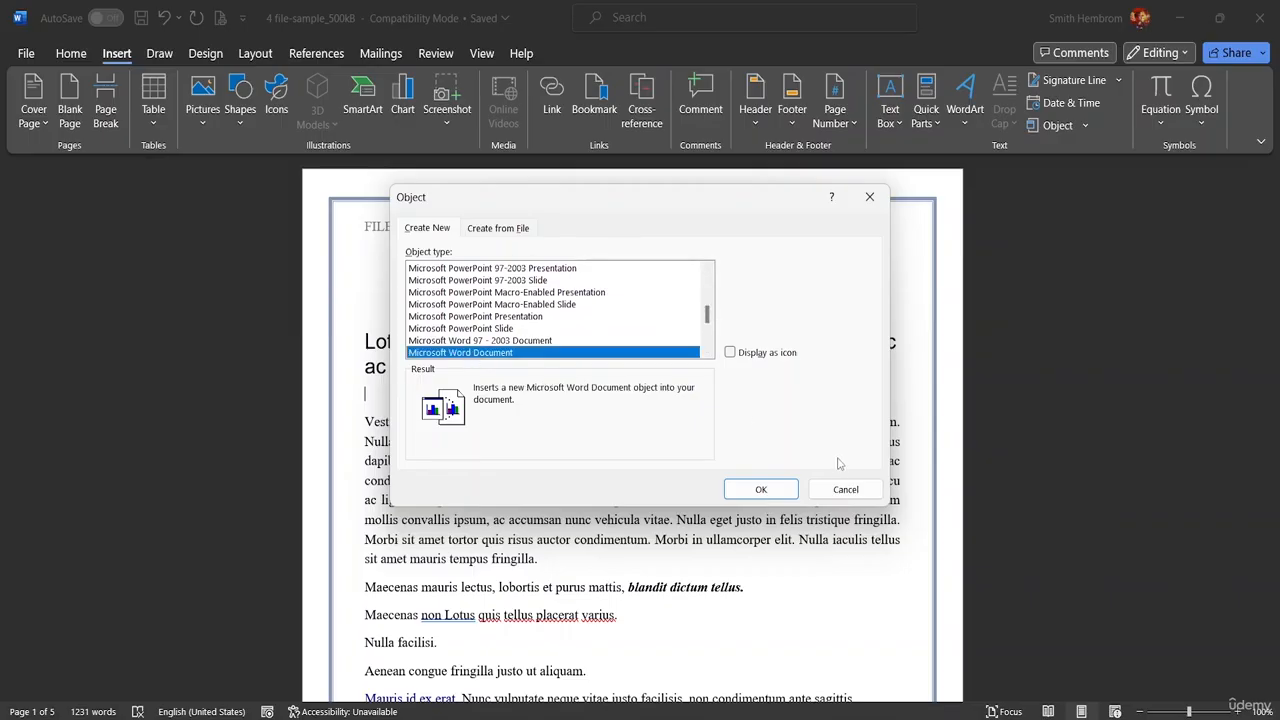
click(766, 490)
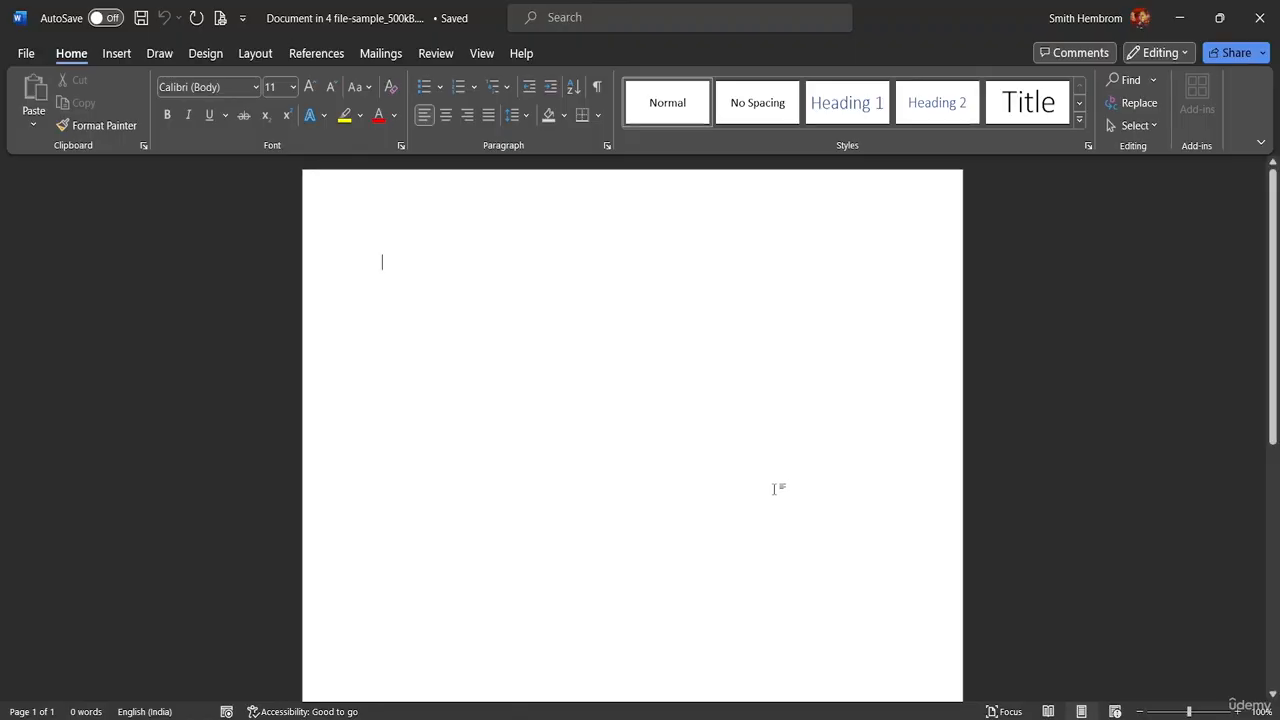
In Document1, pick the circled benzene ring with Select Objects, then return to the embedded document
mouse_move(935, 718)
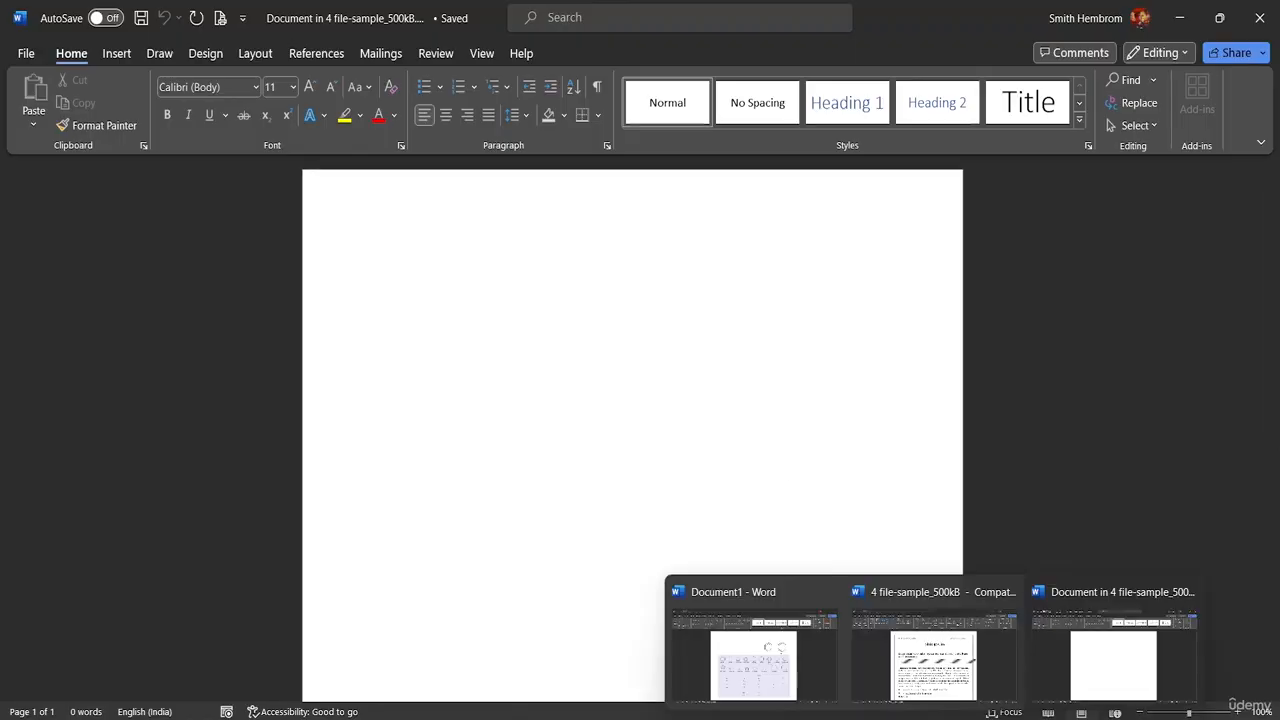
click(752, 650)
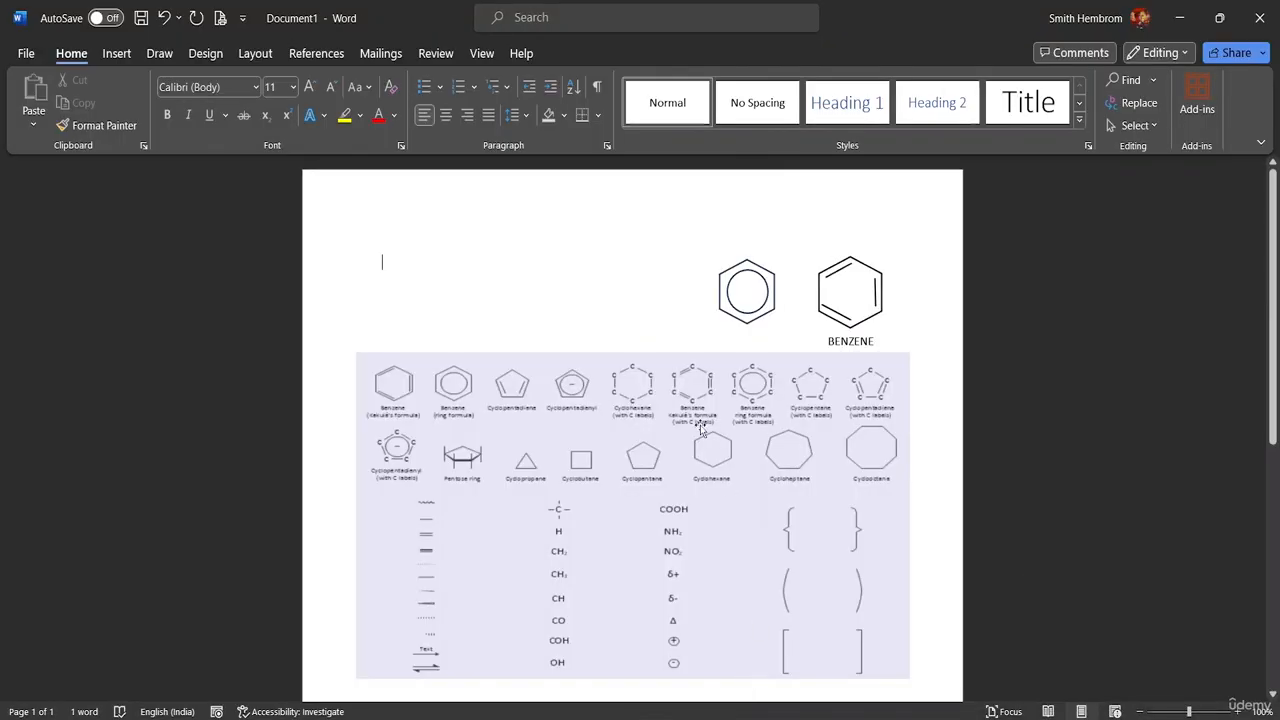
click(1135, 125)
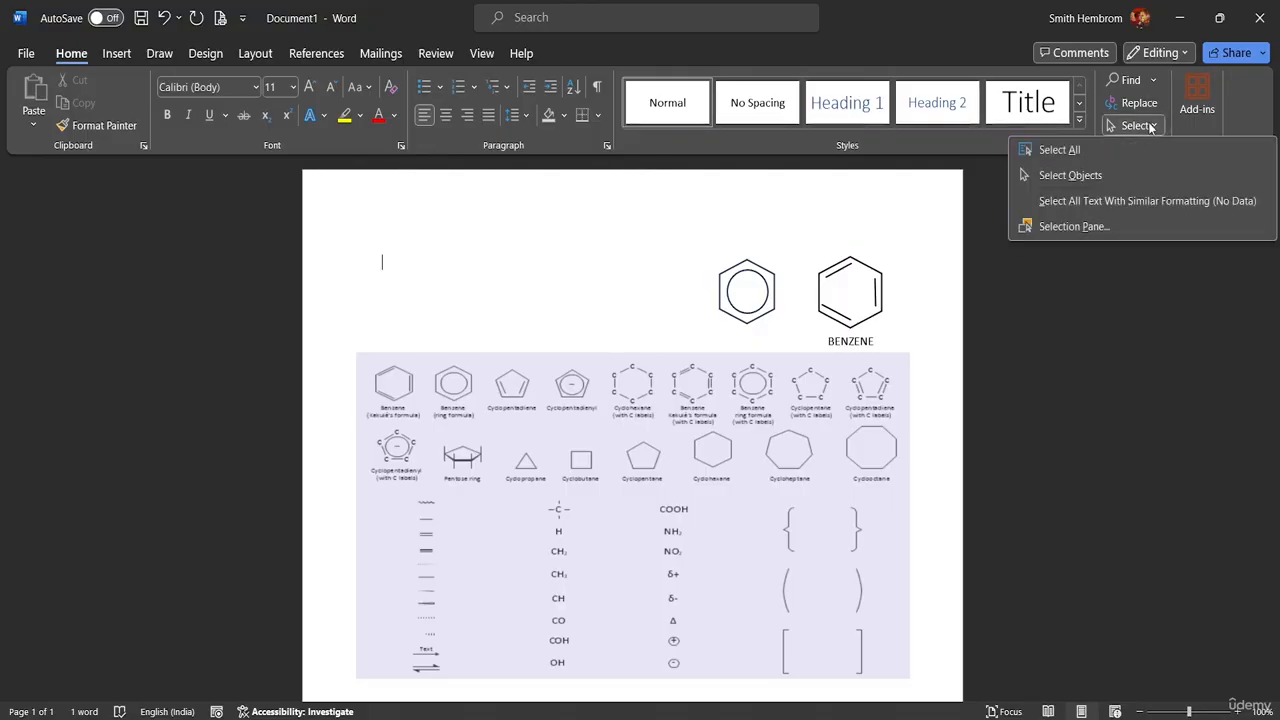
click(1090, 175)
drag(663, 247, 918, 345)
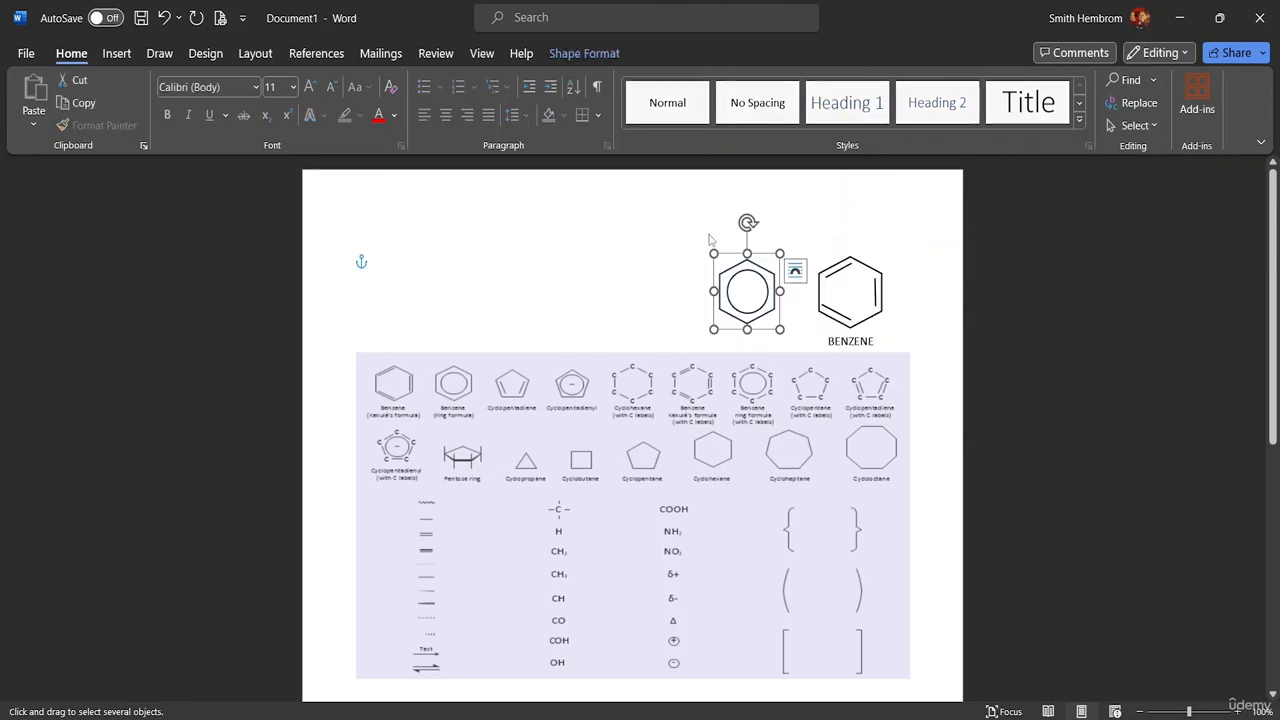
drag(698, 233, 928, 350)
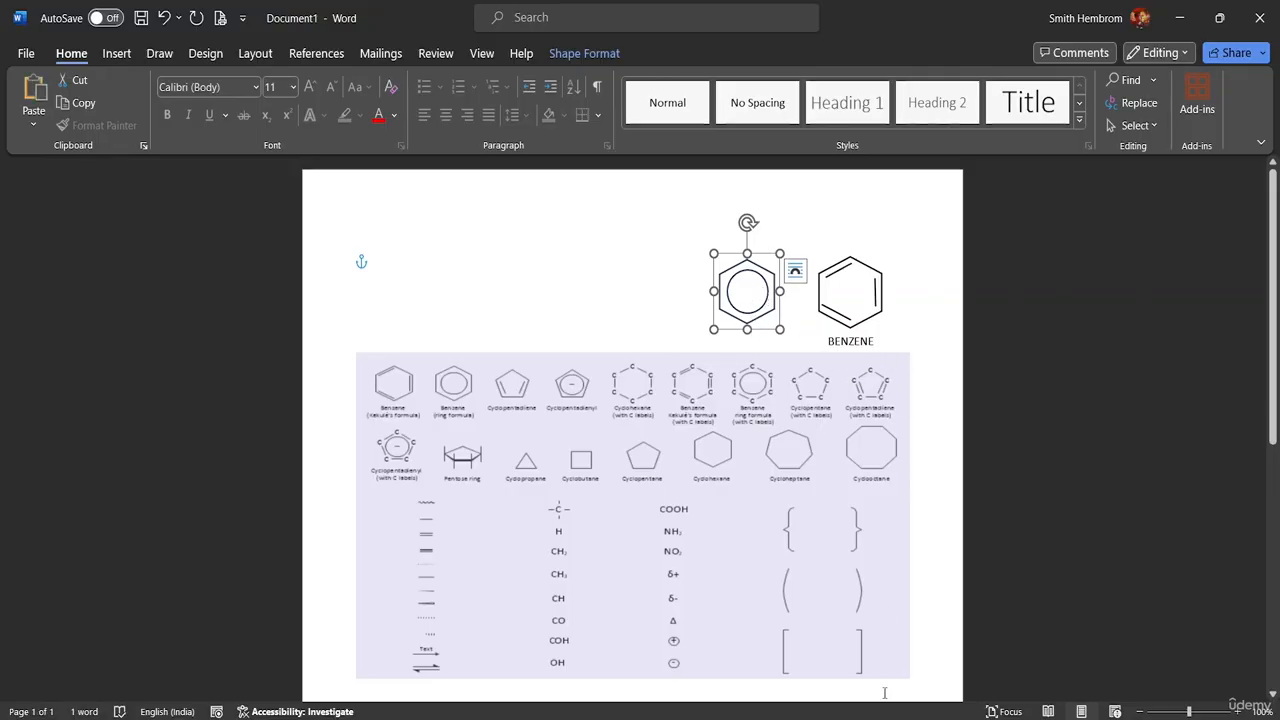
mouse_move(935, 718)
click(1172, 668)
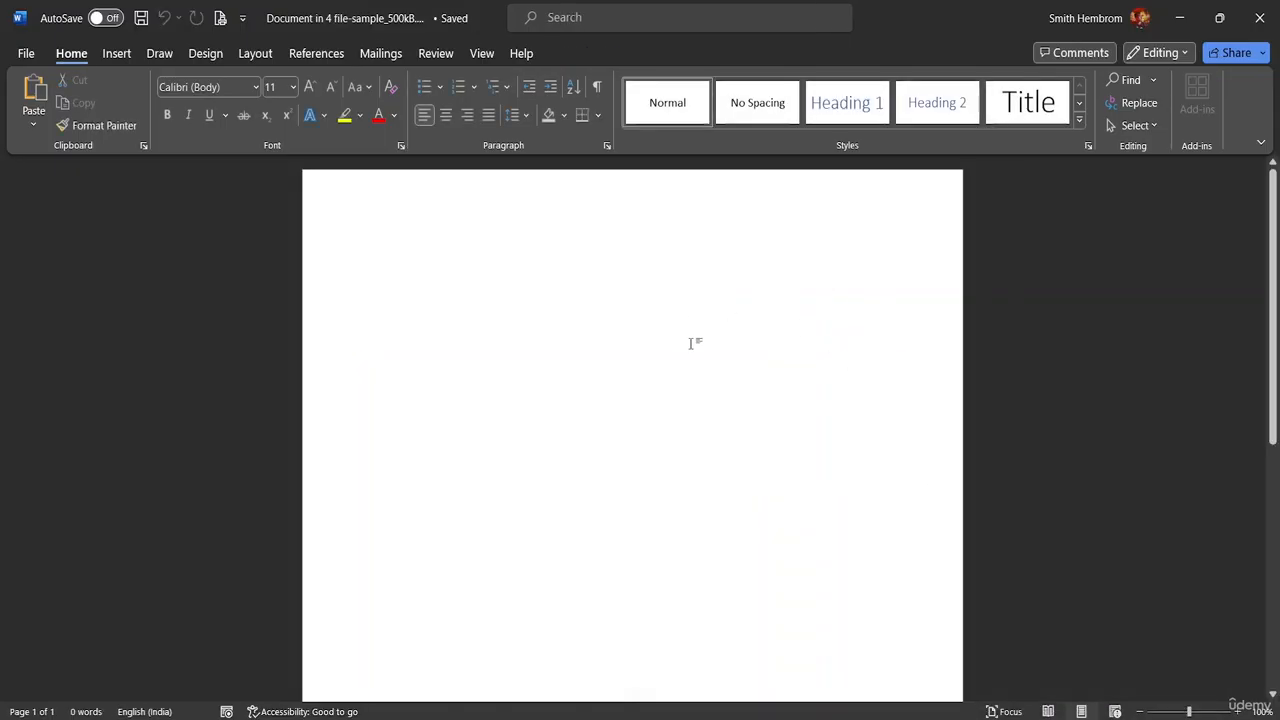
Paste the circled benzene ring, then pick the labelled BENZENE hexagon in Document1
key(ctrl+v)
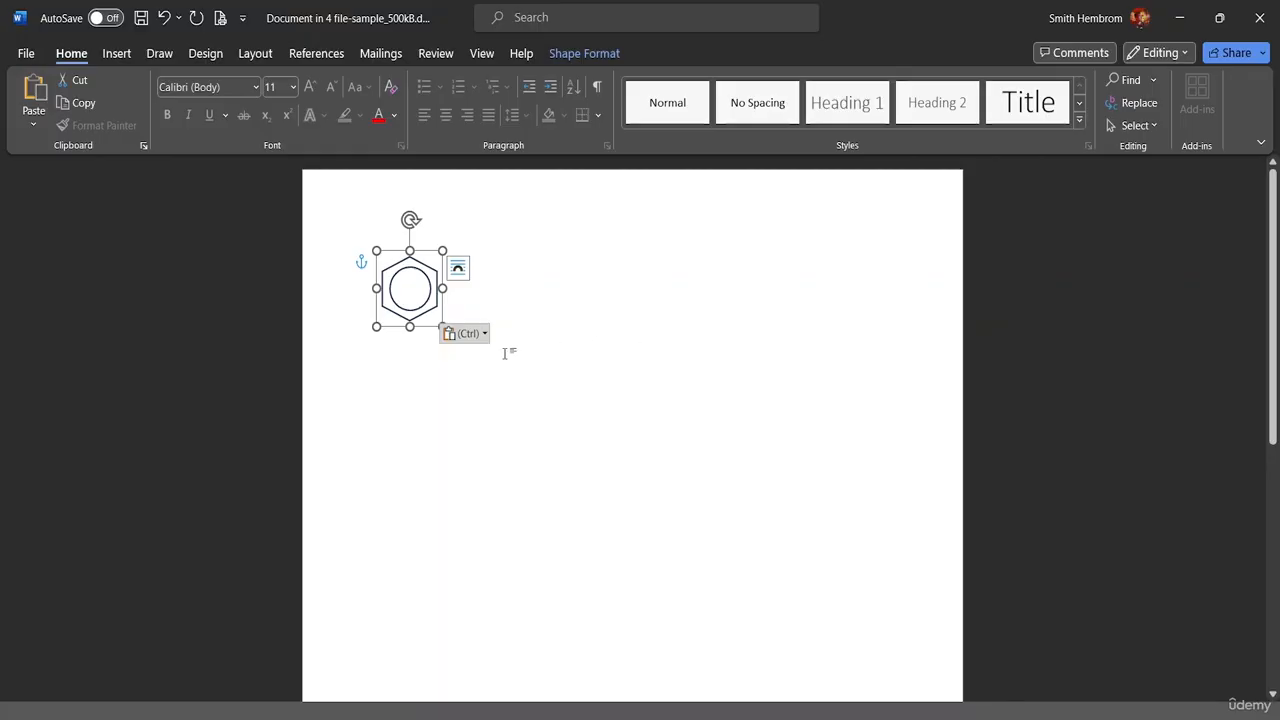
click(785, 668)
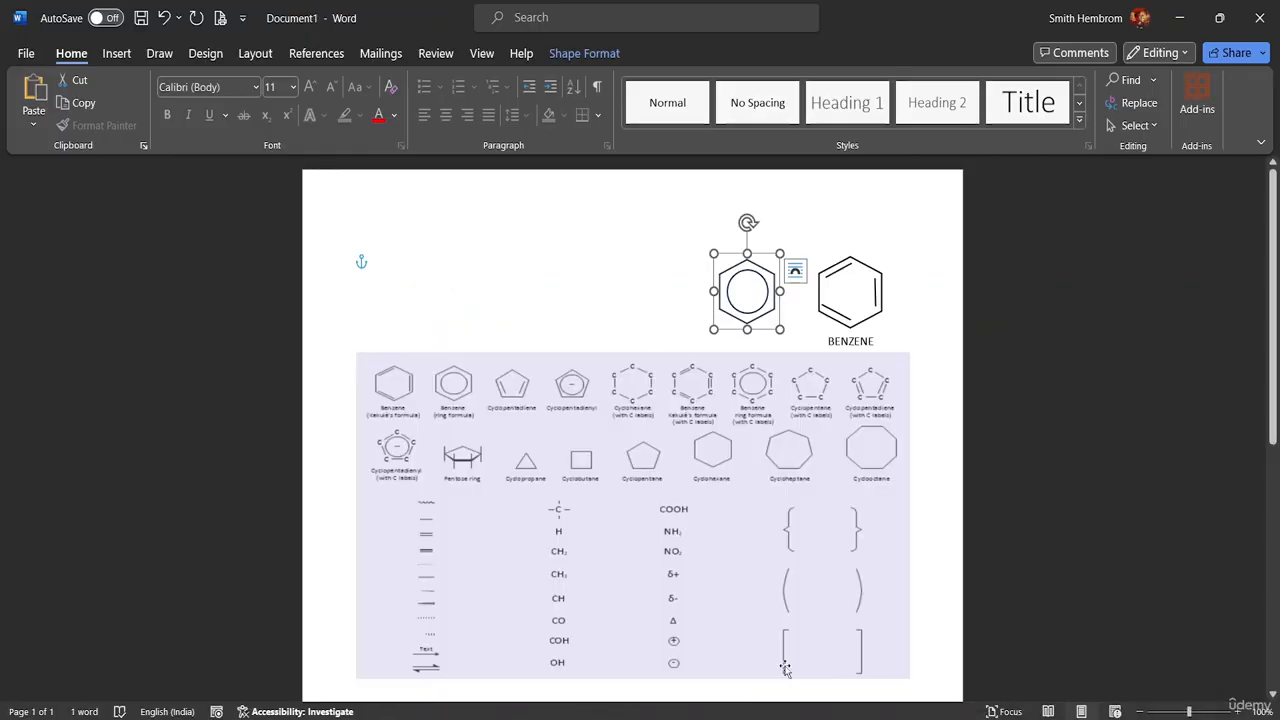
click(863, 320)
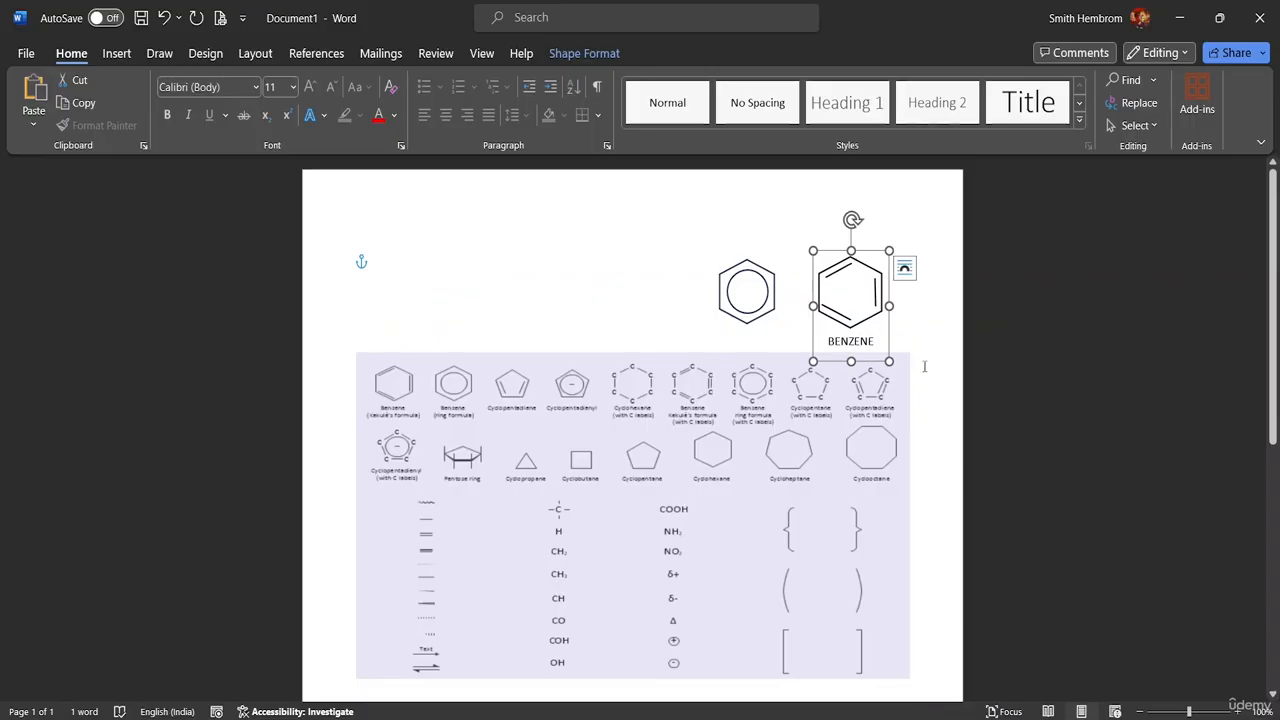
click(1160, 640)
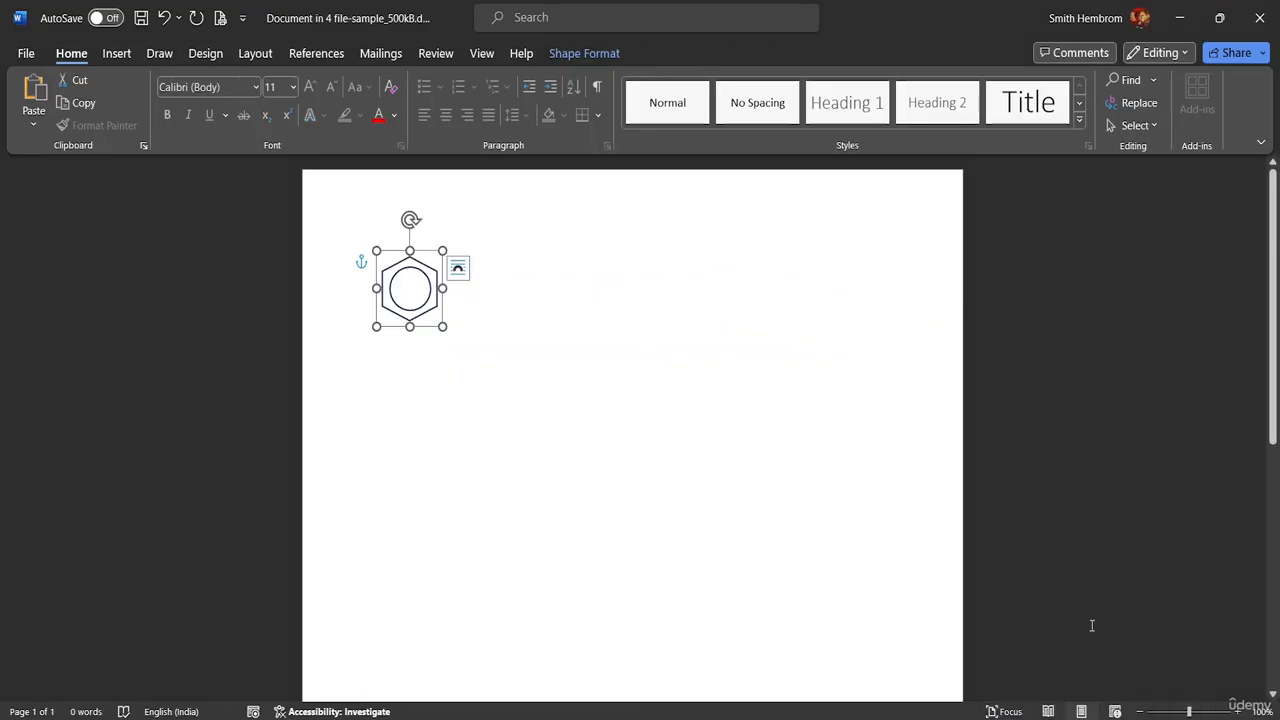
Paste the BENZENE hexagon beside the ring, nudge it right, and return to the Lotus ipsum document
click(522, 279)
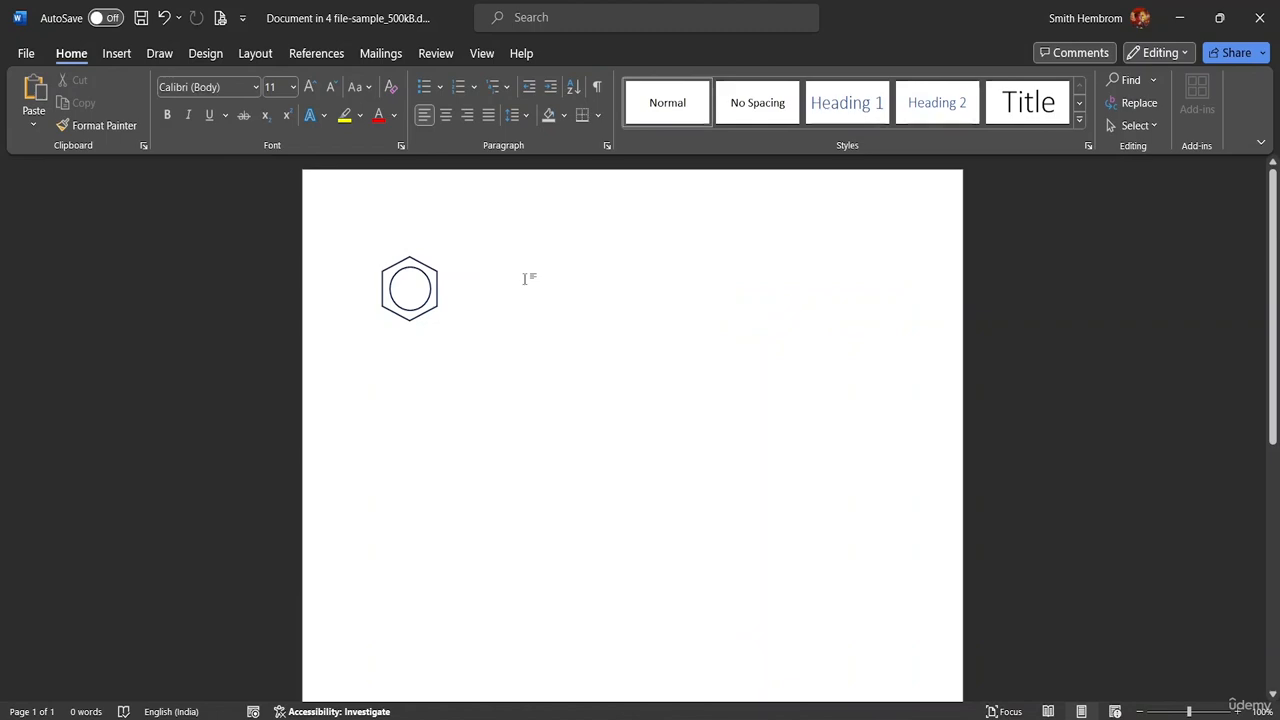
double_click(524, 277)
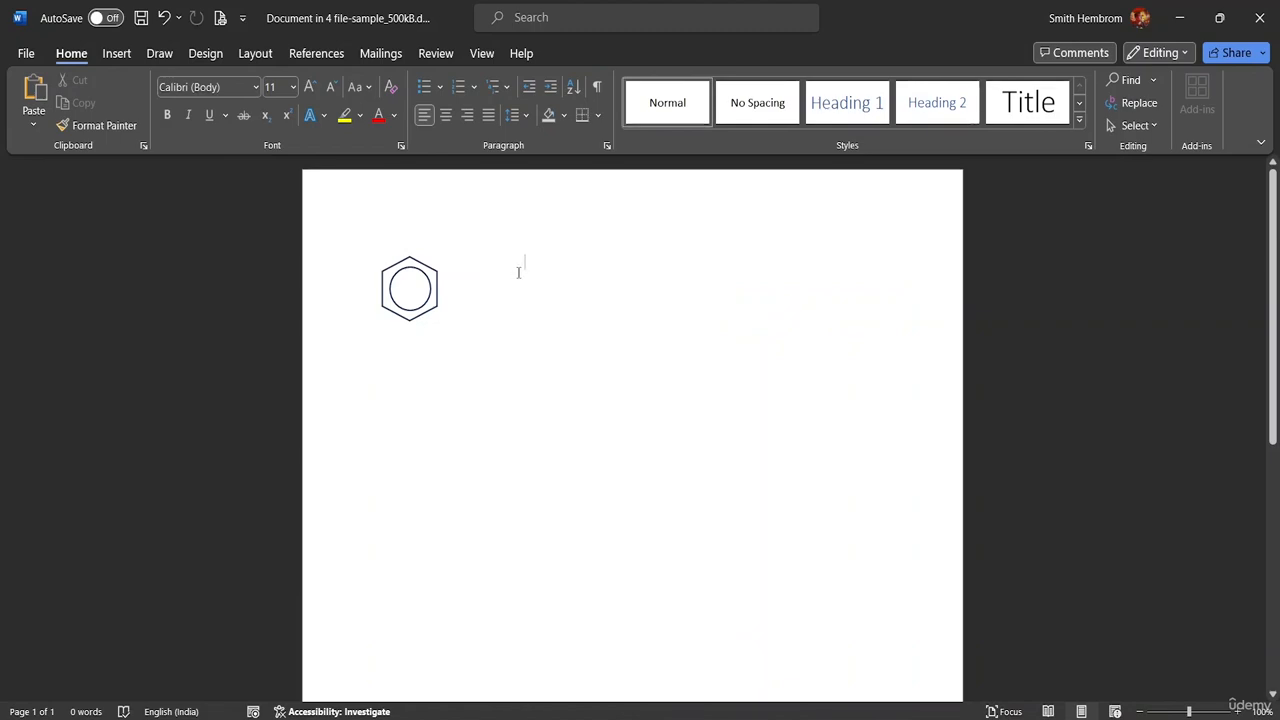
key(ctrl+v)
drag(425, 281, 520, 274)
click(634, 288)
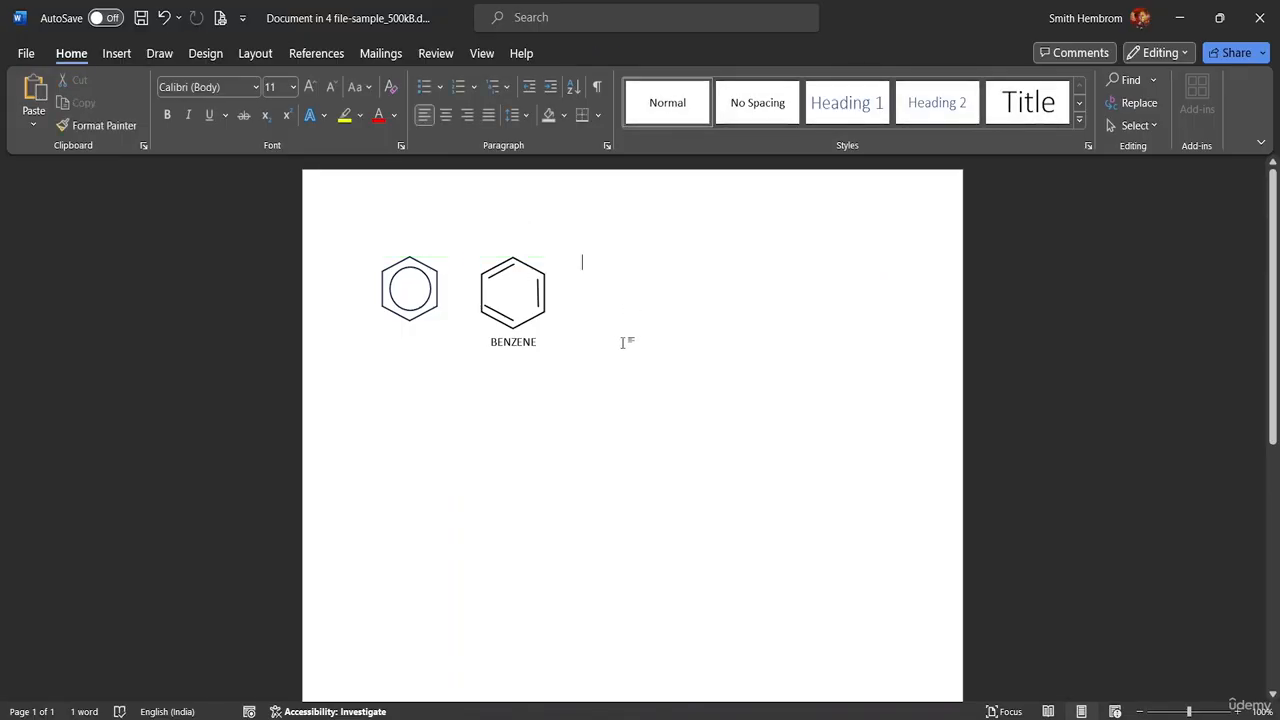
mouse_move(861, 712)
mouse_move(940, 712)
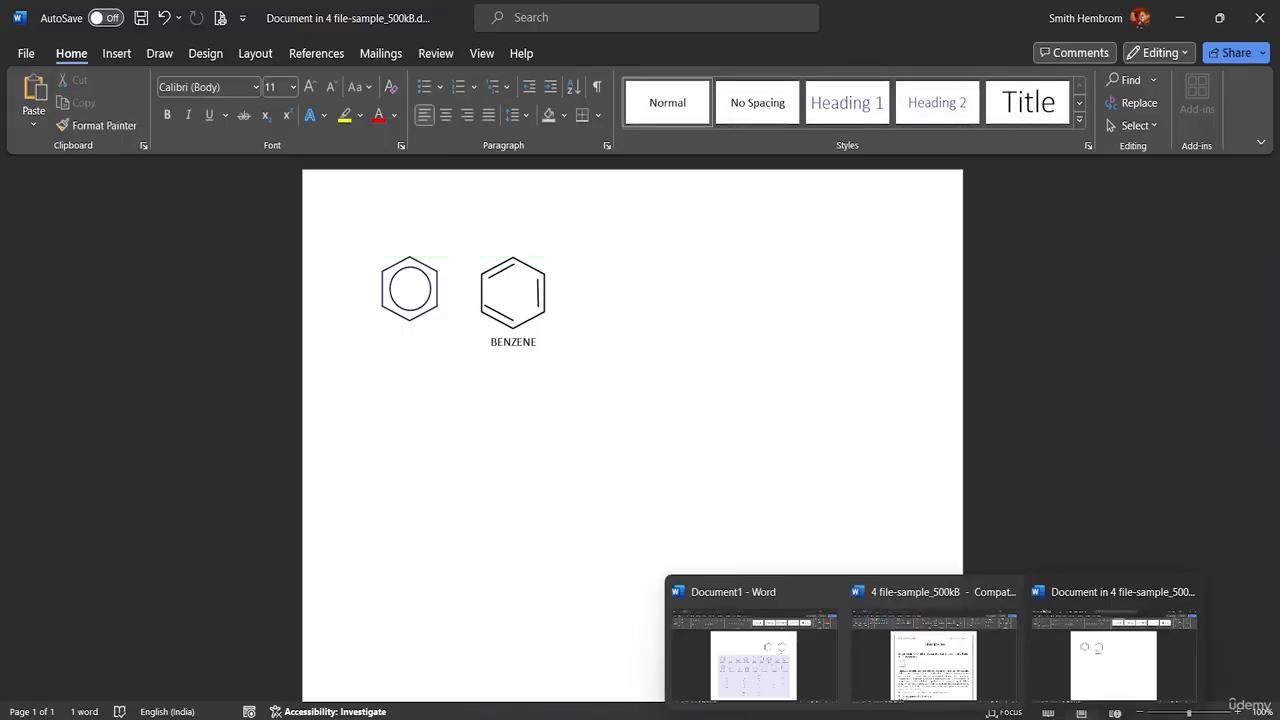
click(925, 640)
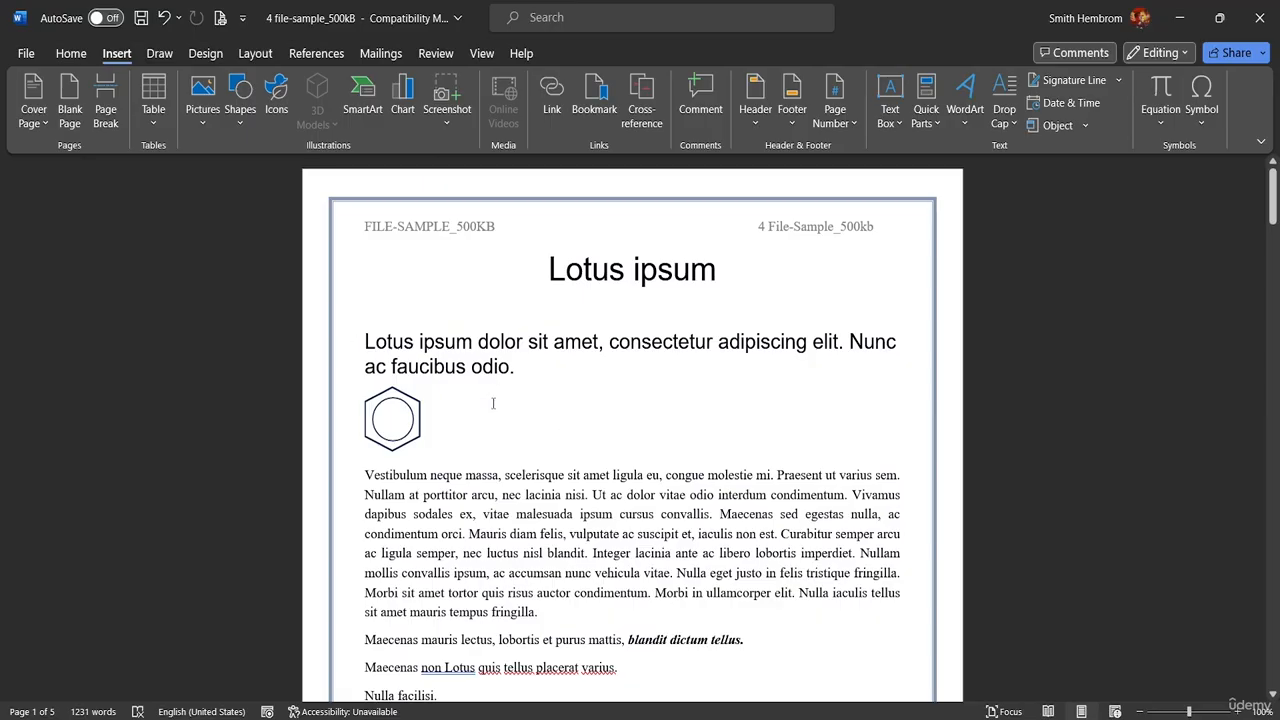
Extend the embedded object down to reveal BENZENE, then trim its empty space below and right
click(428, 413)
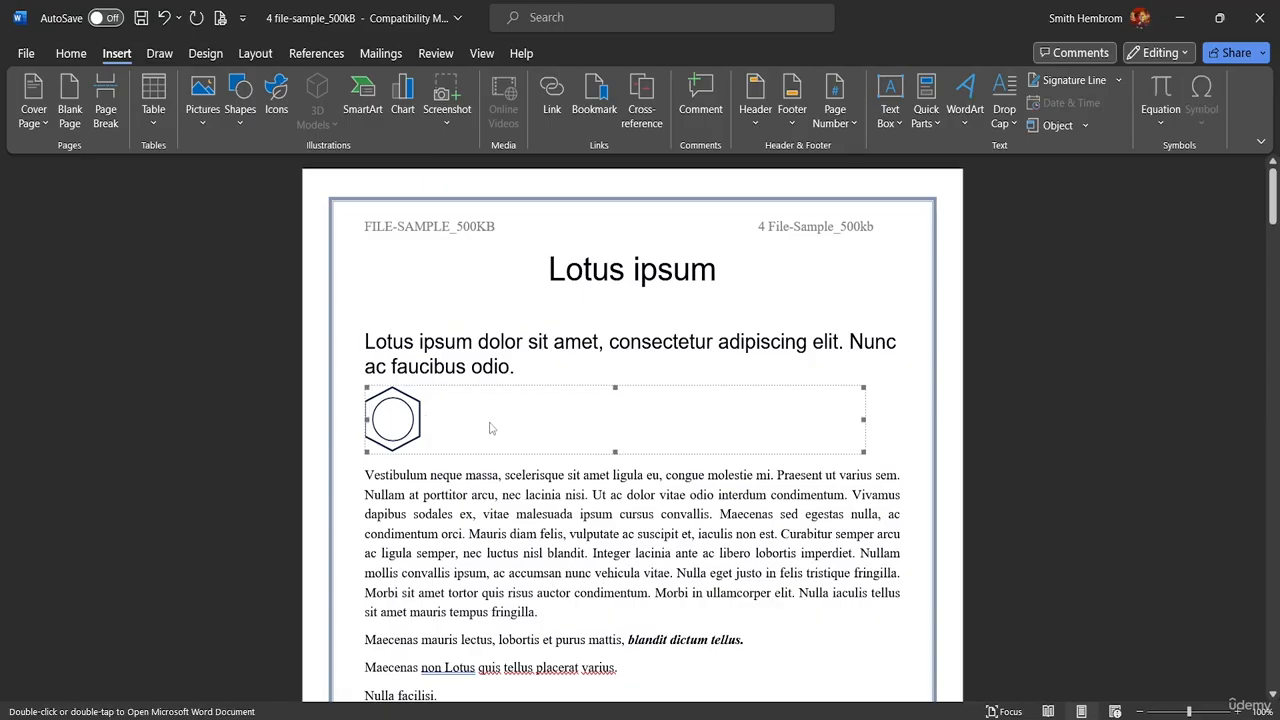
drag(616, 451, 616, 521)
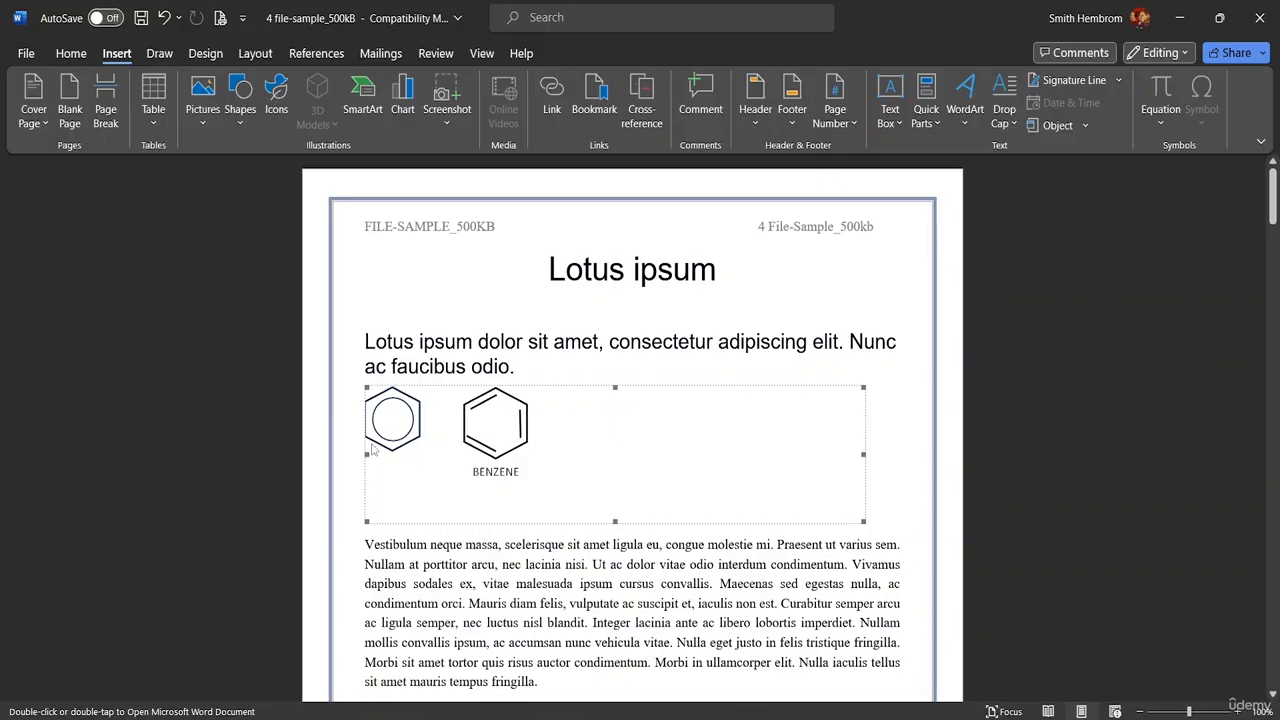
drag(367, 454, 340, 446)
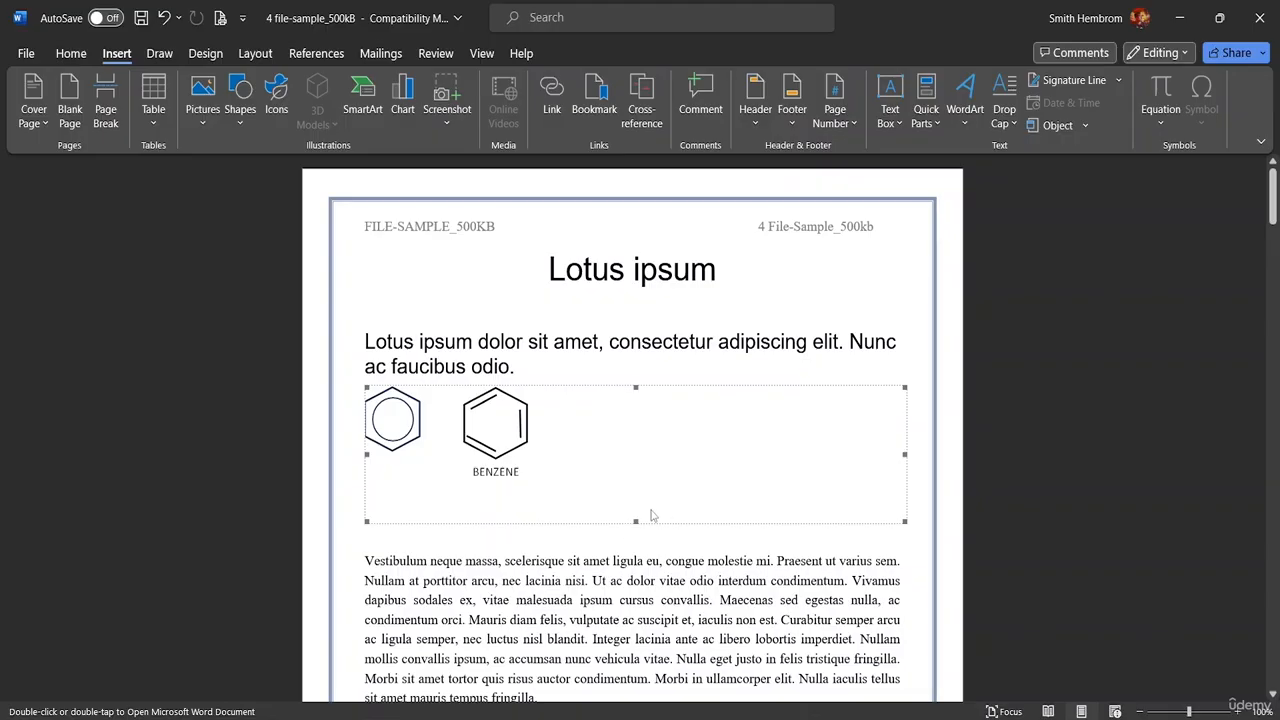
drag(636, 519, 630, 489)
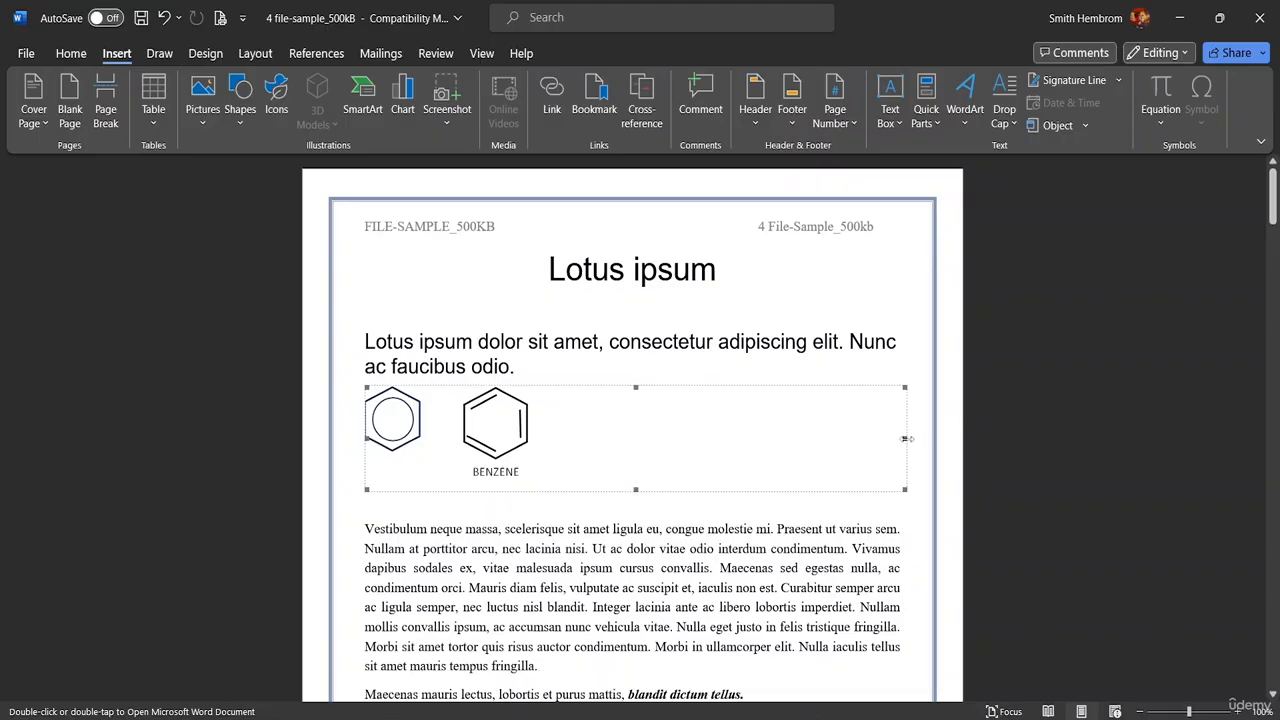
drag(905, 438, 616, 430)
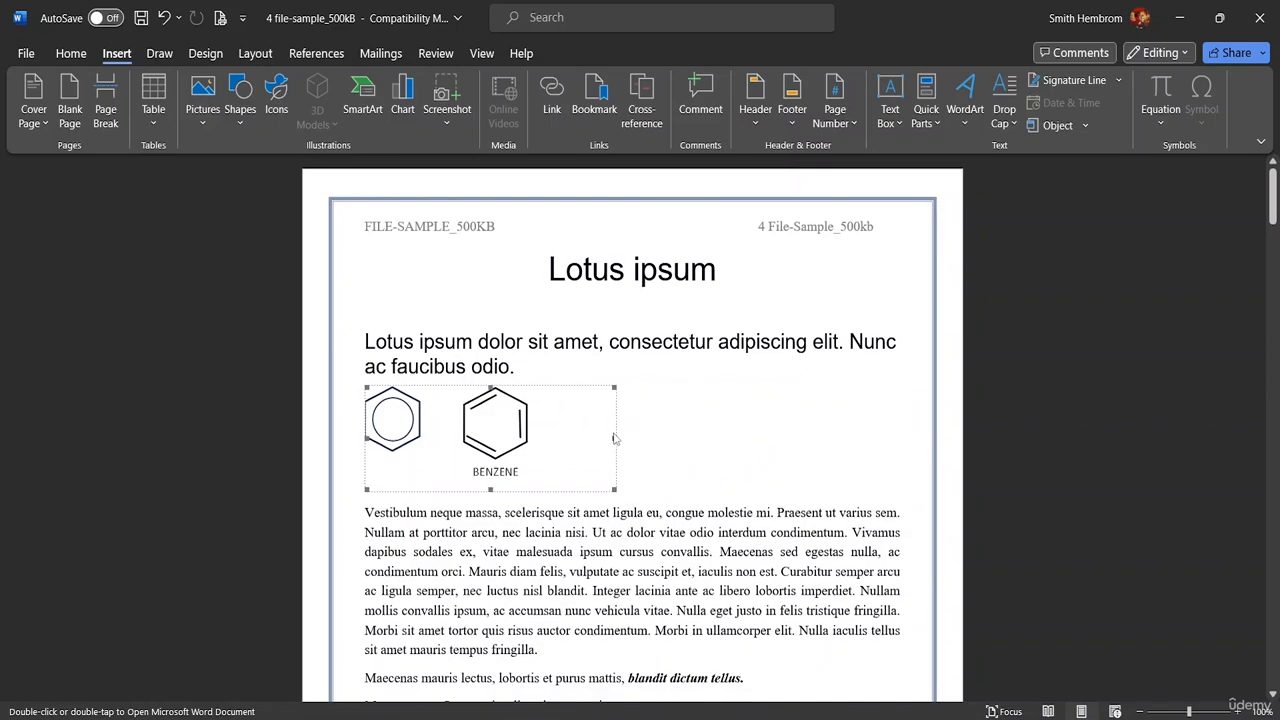
click(541, 441)
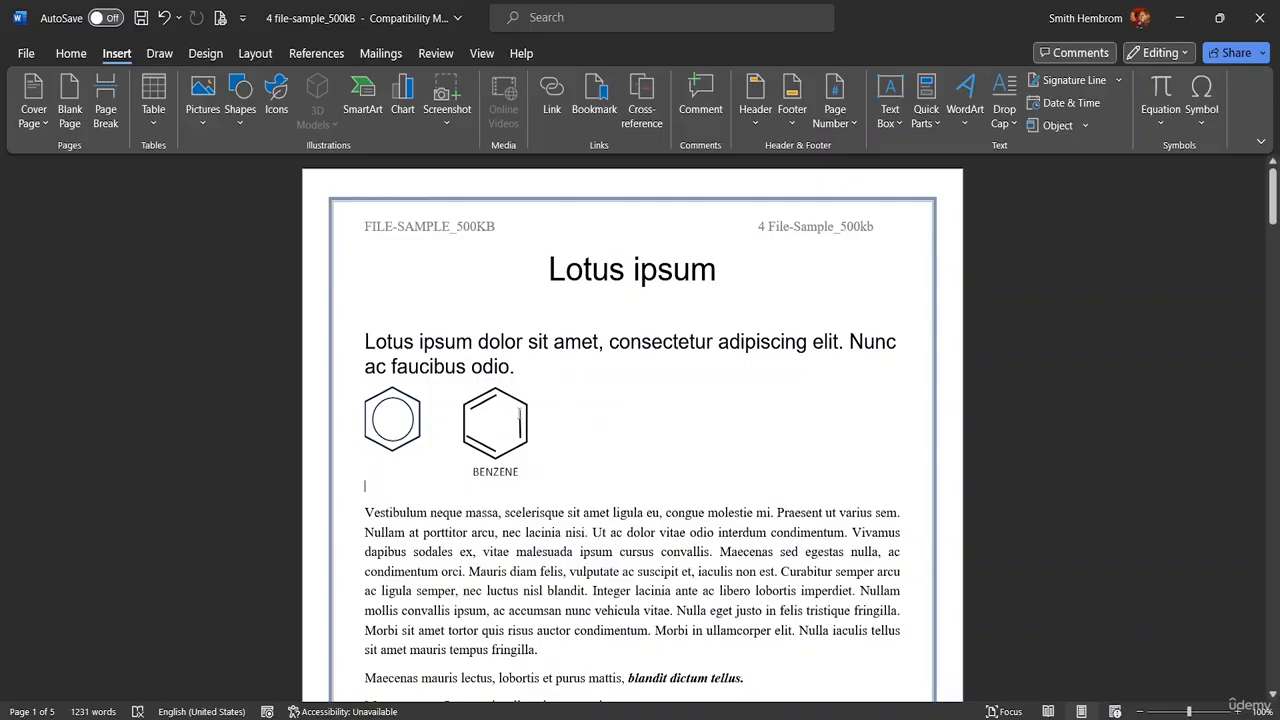
In the embedded document window, turn on Select Objects to pick the benzene drawings
mouse_move(942, 708)
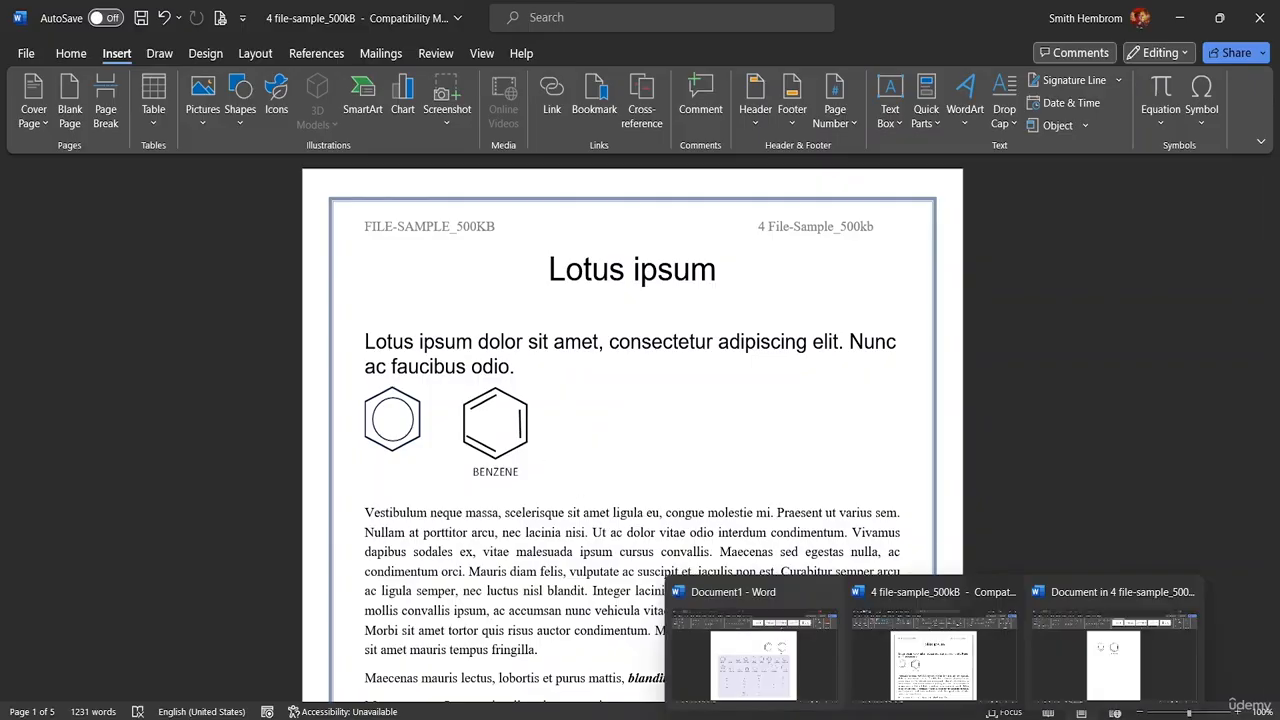
click(1040, 656)
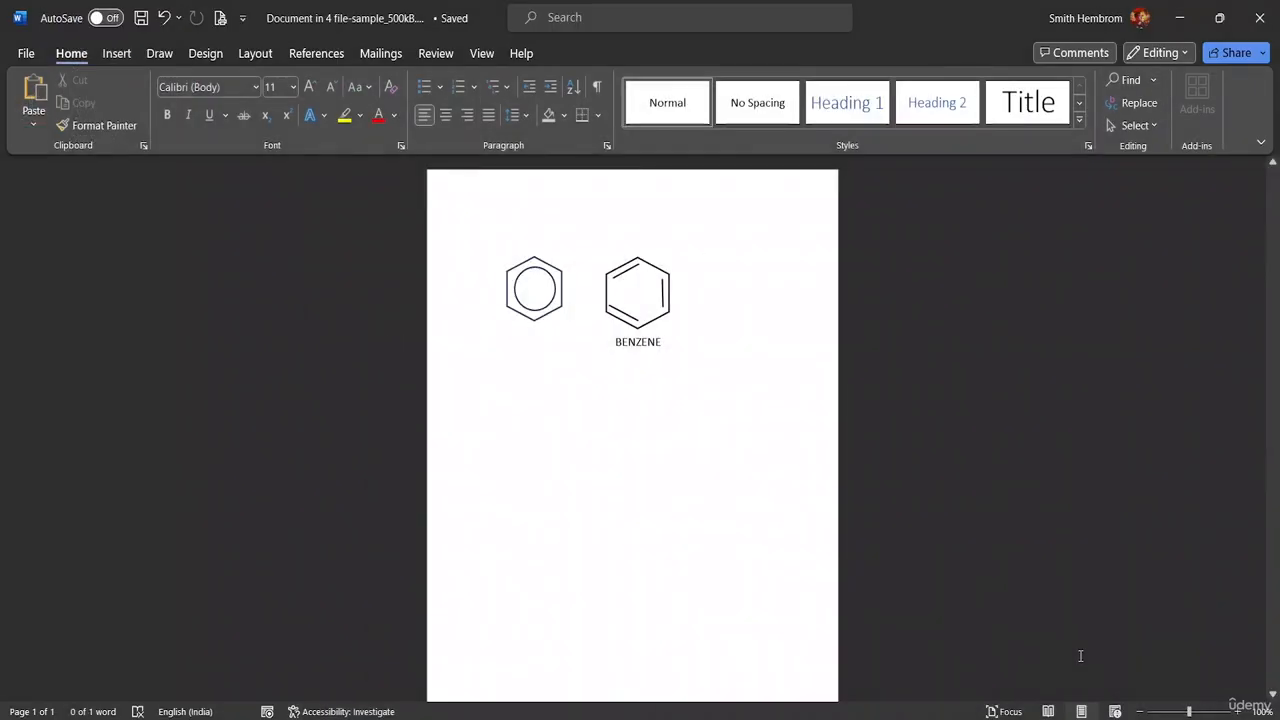
click(497, 291)
click(501, 286)
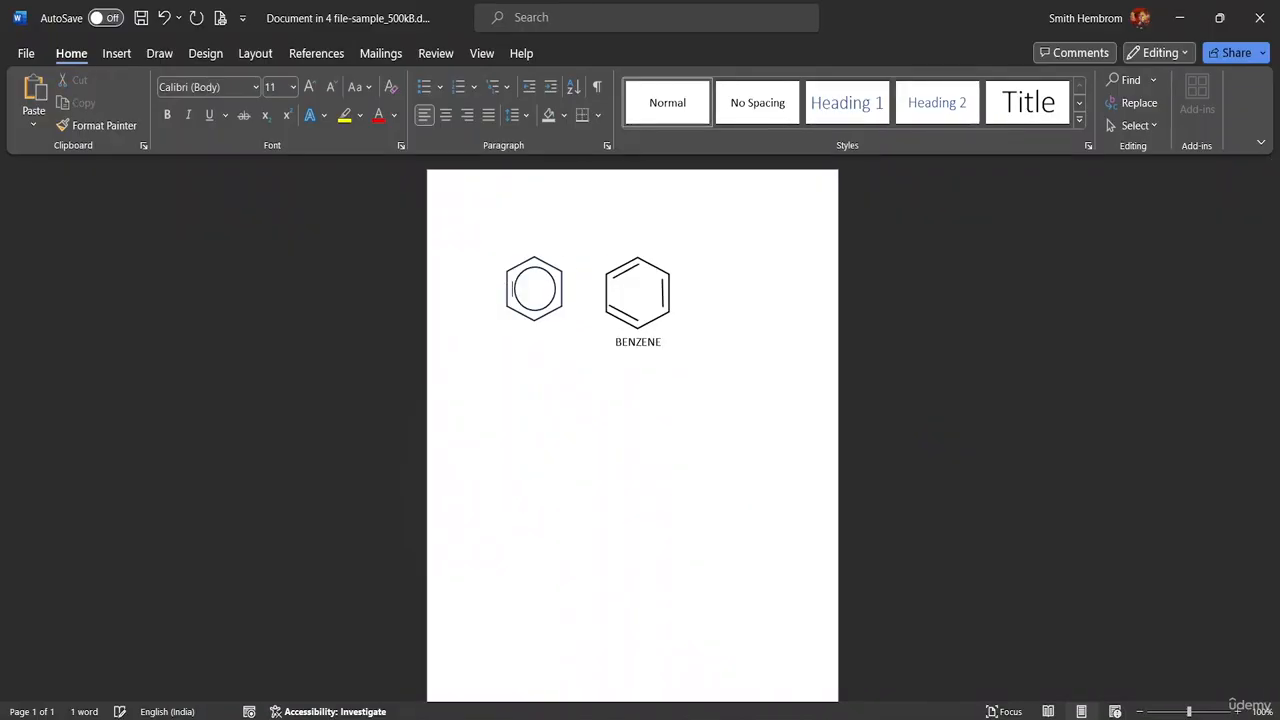
click(492, 287)
click(493, 288)
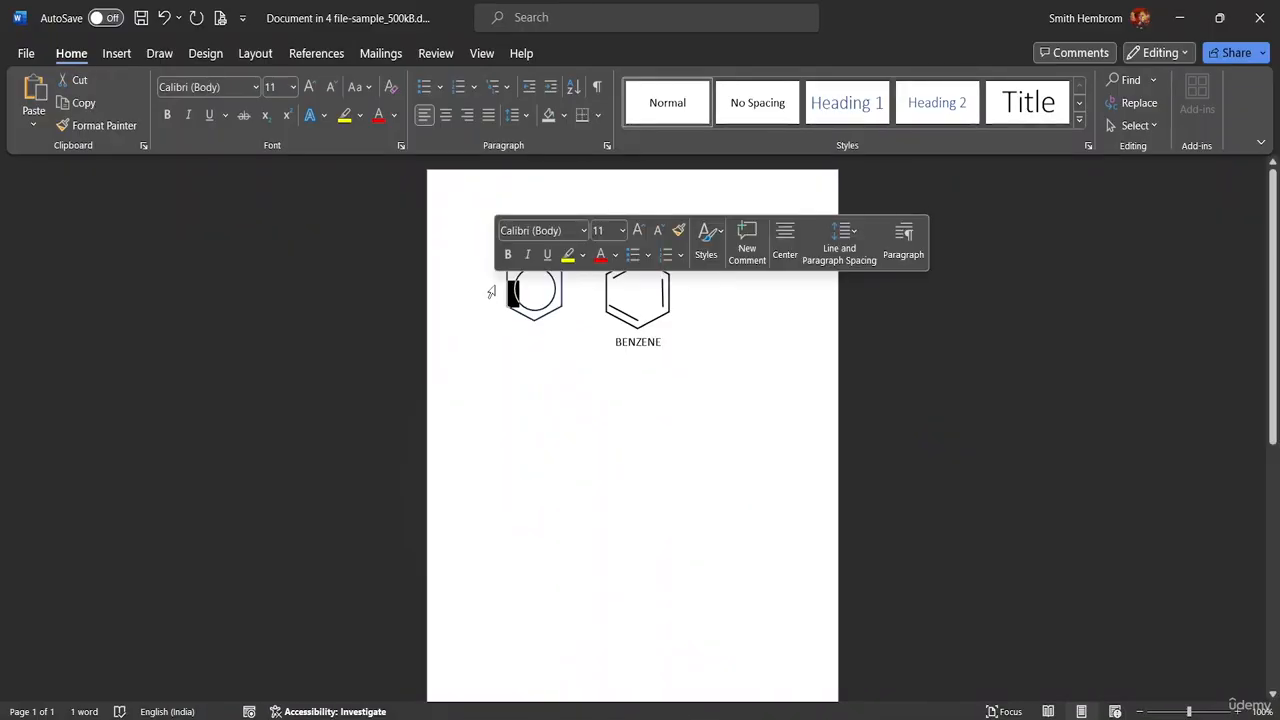
click(463, 234)
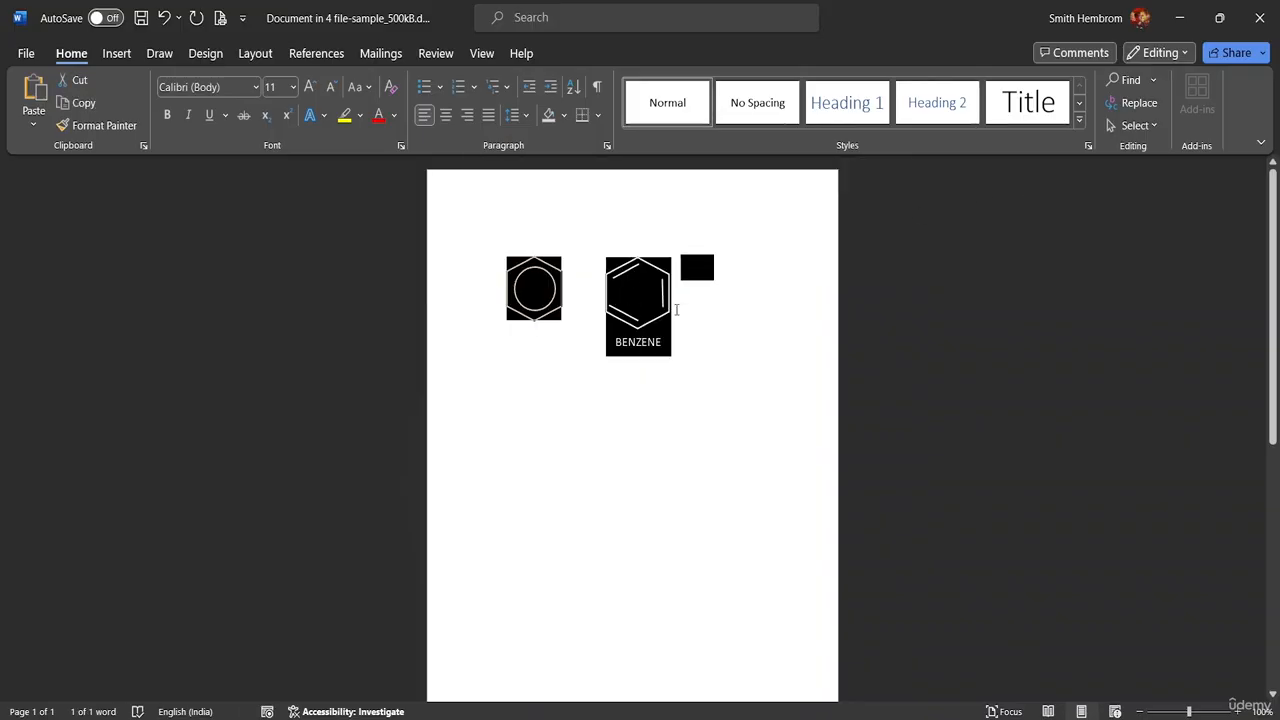
click(1153, 128)
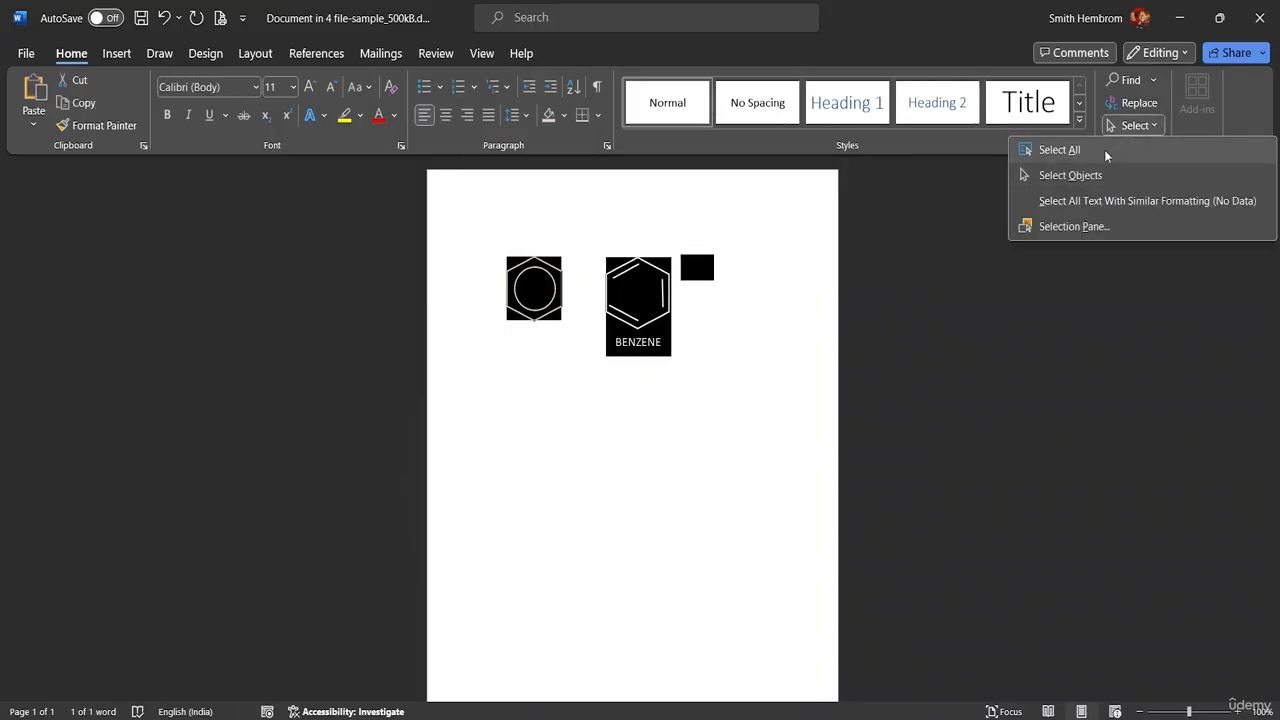
click(1104, 176)
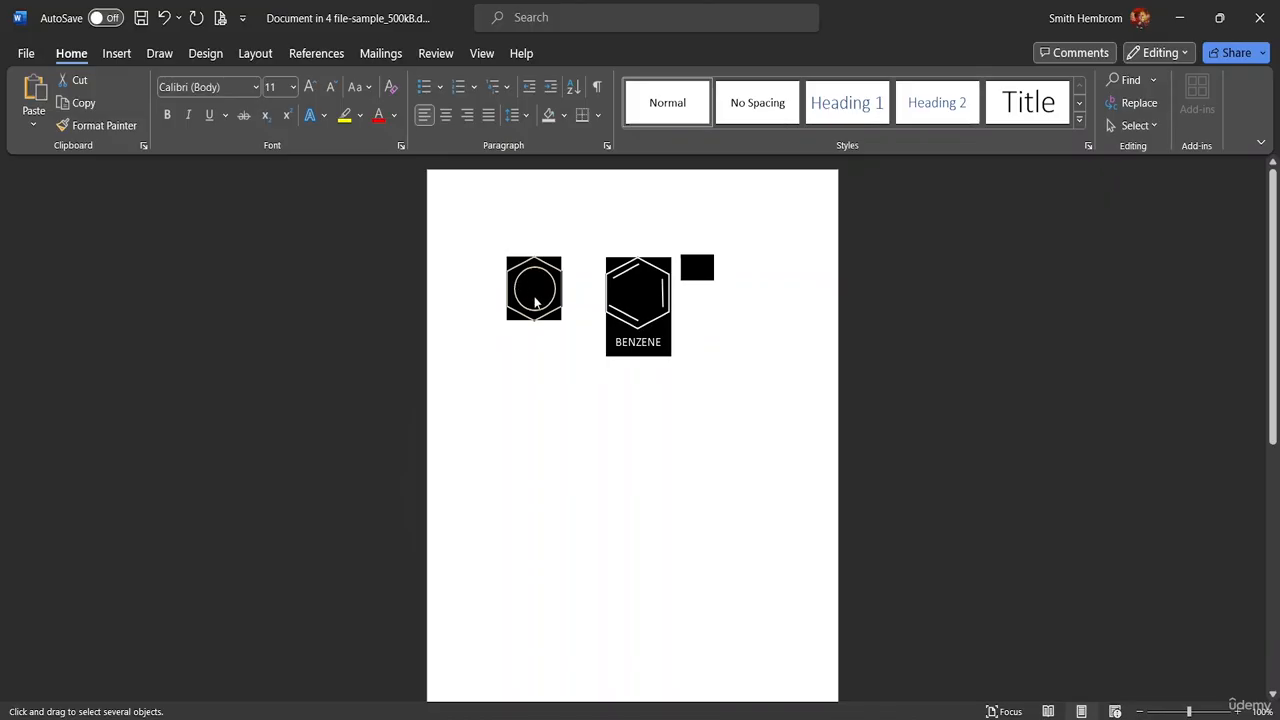
double_click(494, 223)
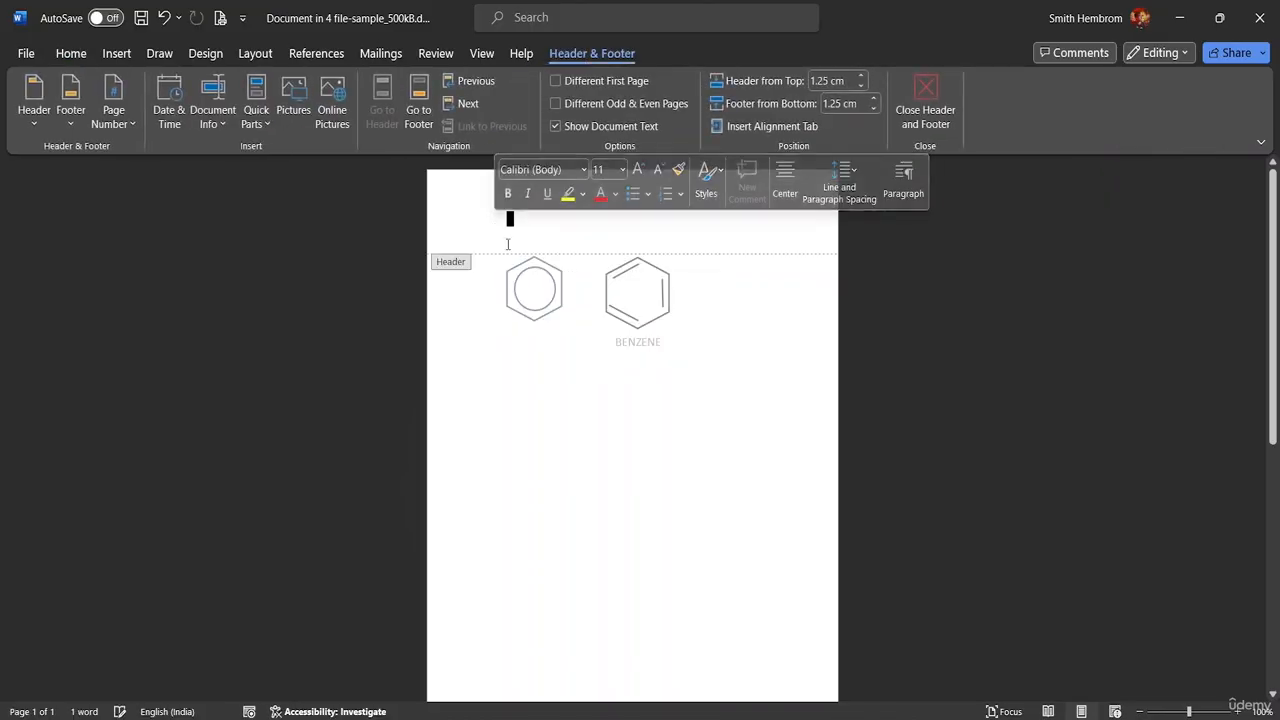
double_click(491, 298)
Move the BENZENE drawing right and set the circled hexagon beside it, tops aligned
drag(474, 274, 548, 361)
click(548, 361)
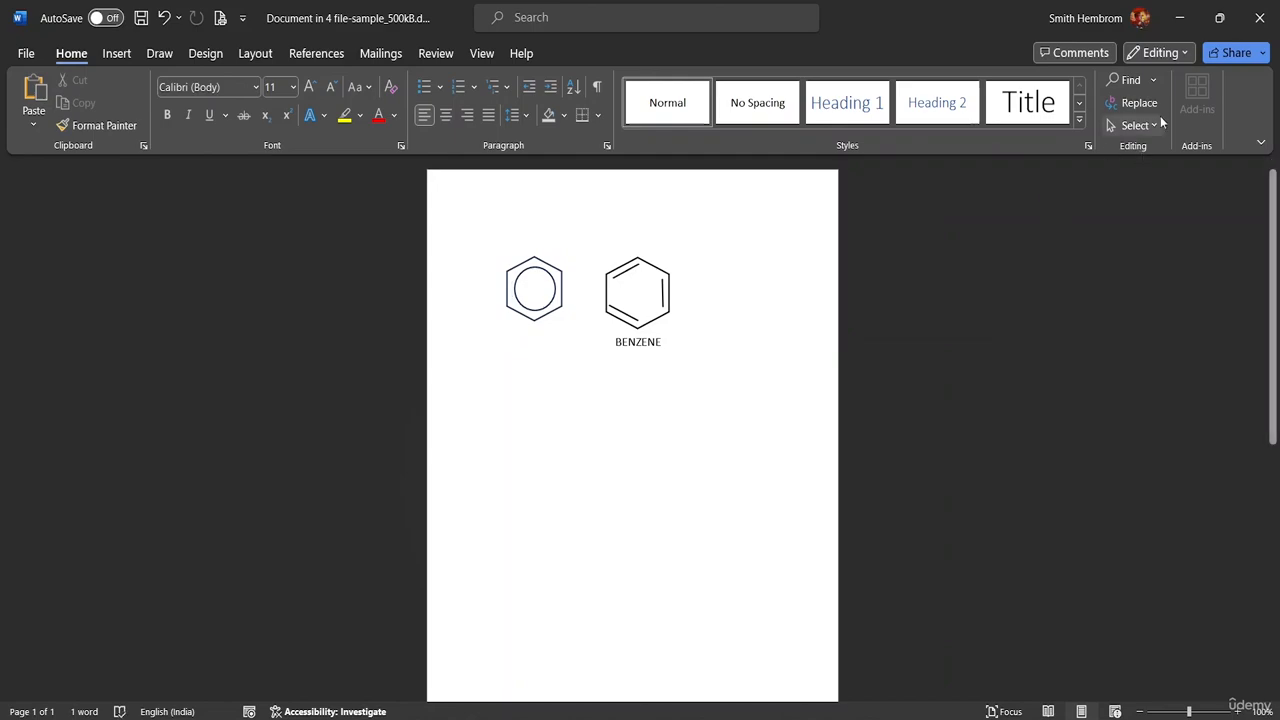
click(1134, 125)
click(1110, 149)
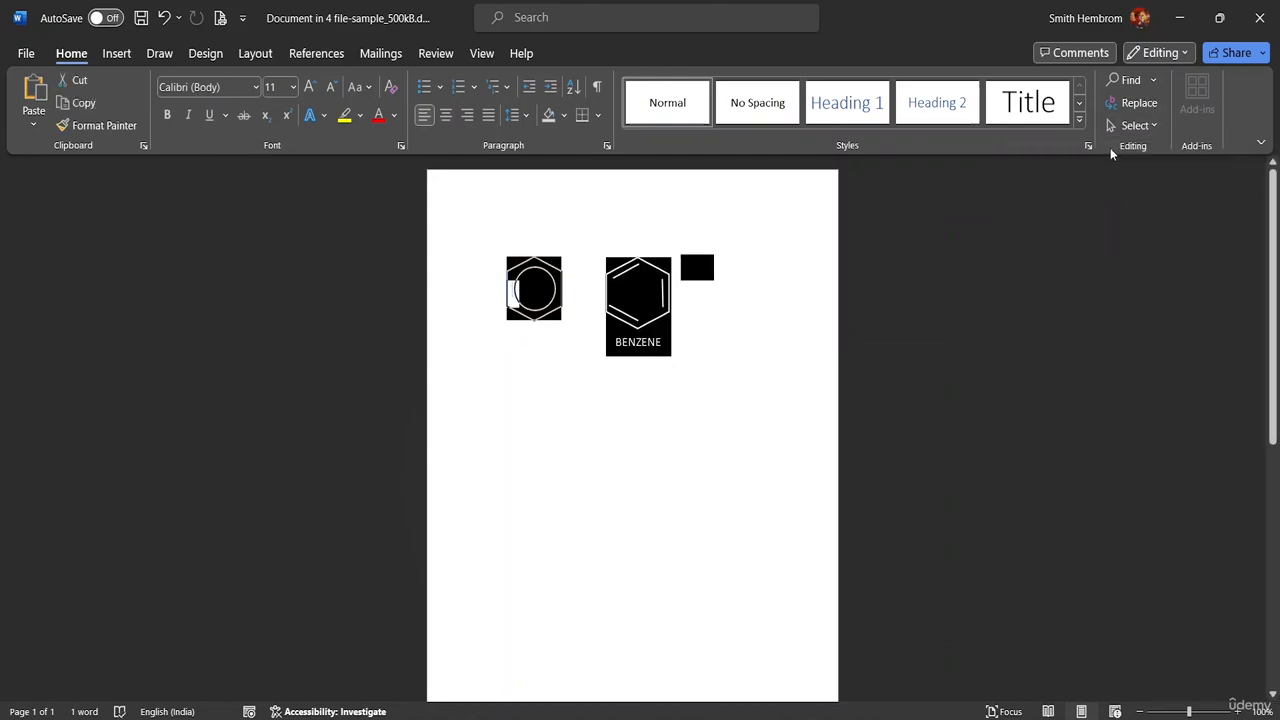
click(706, 260)
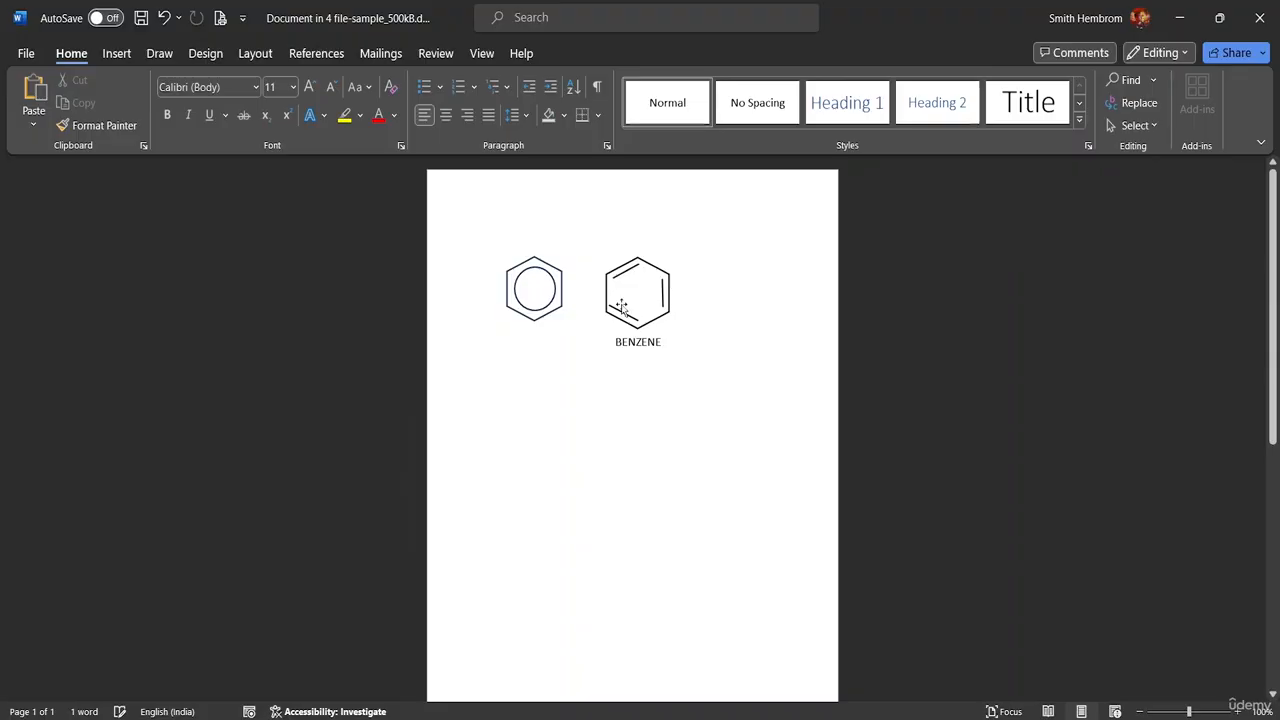
drag(626, 298, 670, 298)
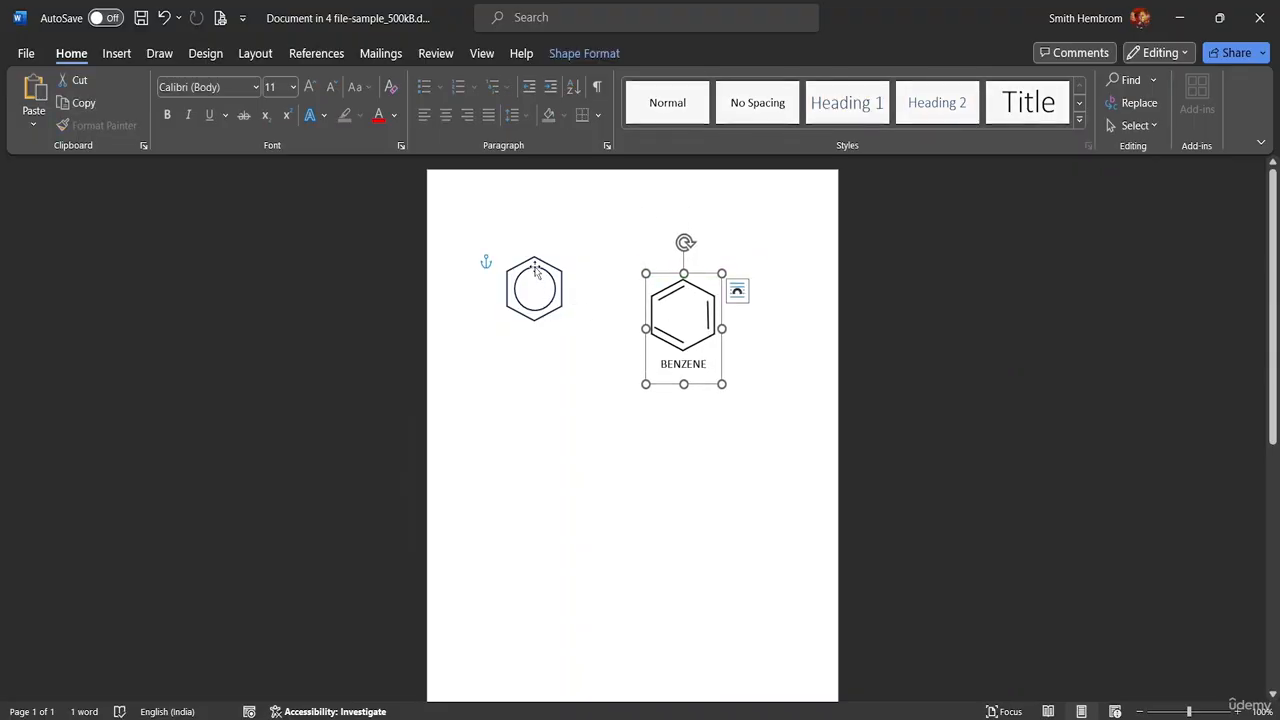
drag(535, 262, 558, 287)
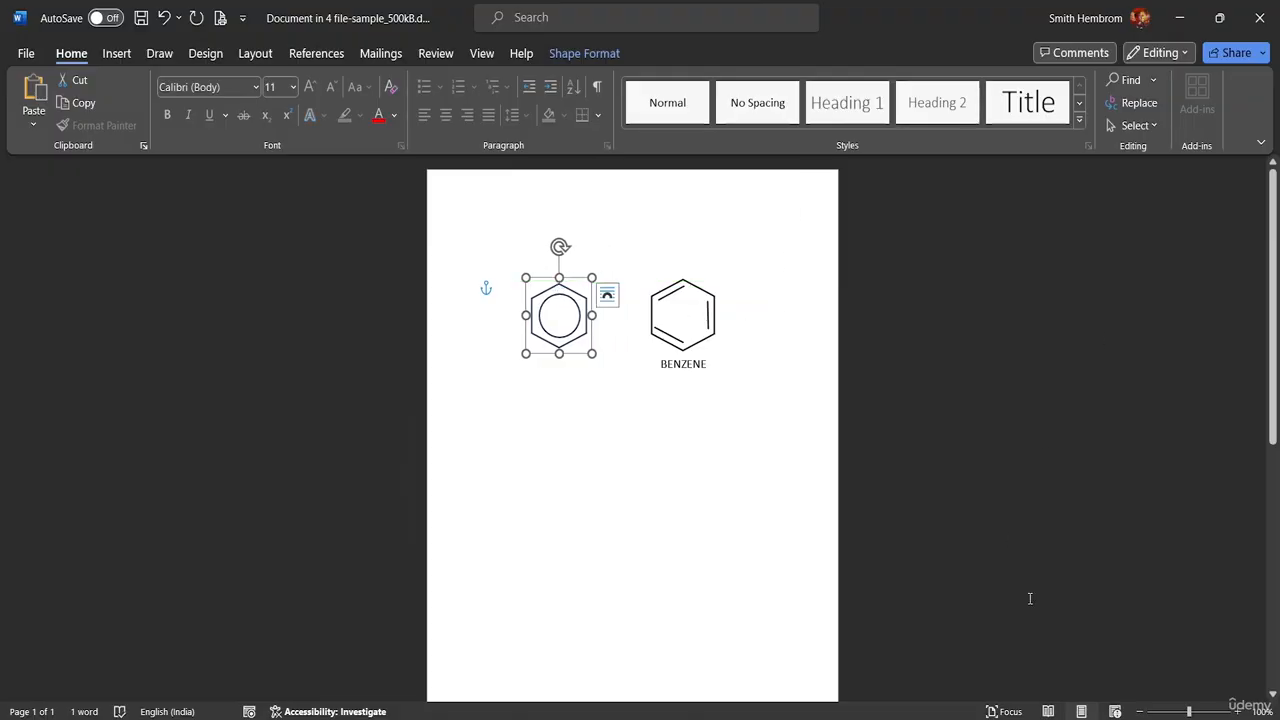
In the Lotus ipsum document, widen the embedded benzene object, then narrow it around the drawings
mouse_move(897, 714)
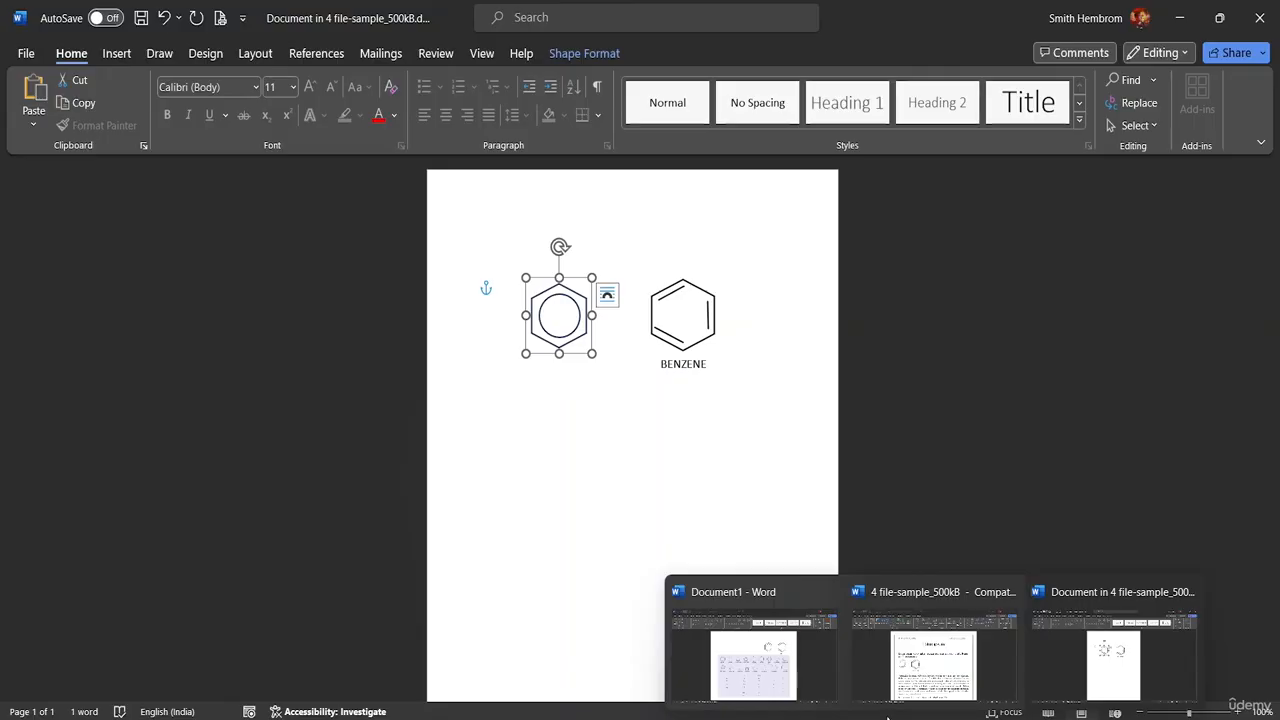
click(933, 645)
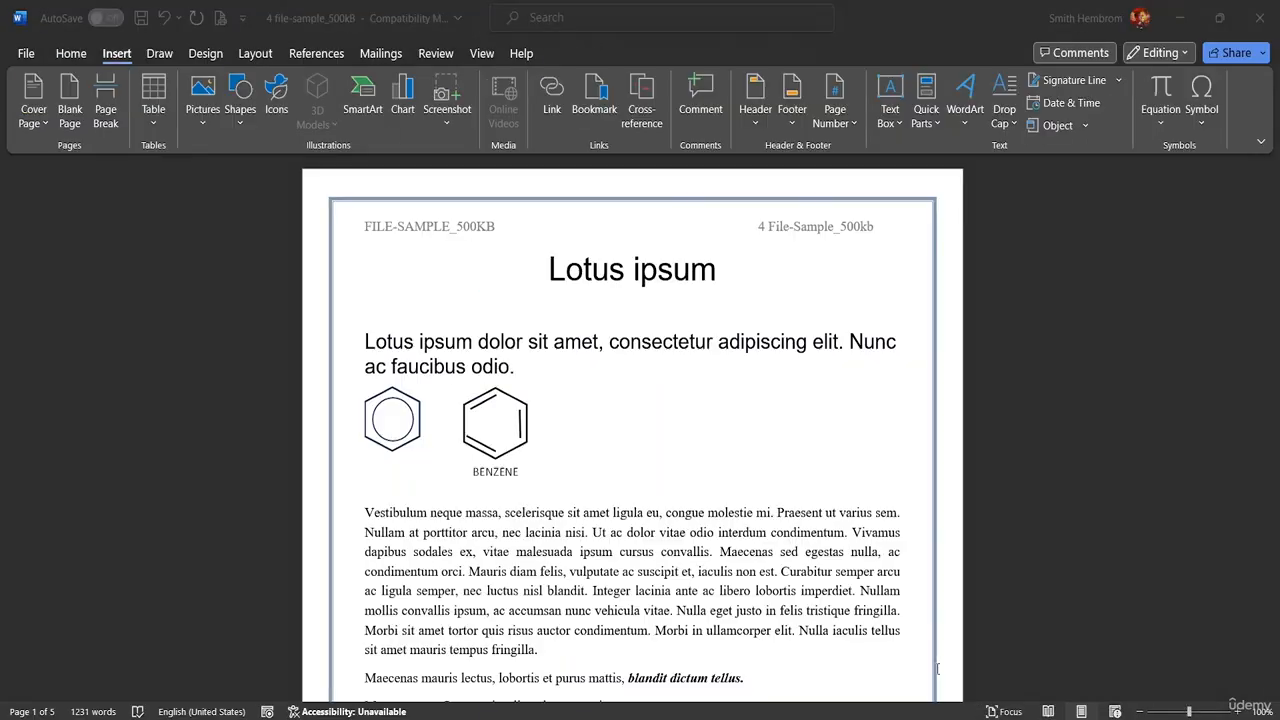
click(422, 443)
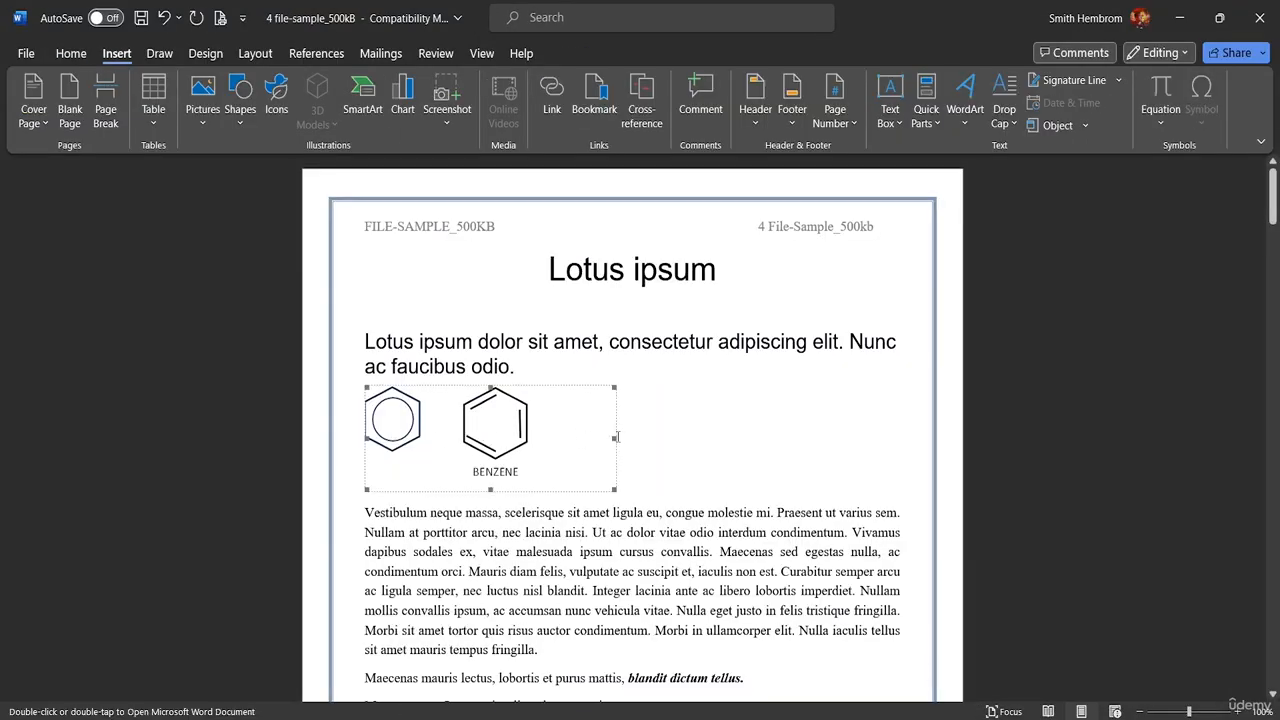
drag(615, 440, 901, 446)
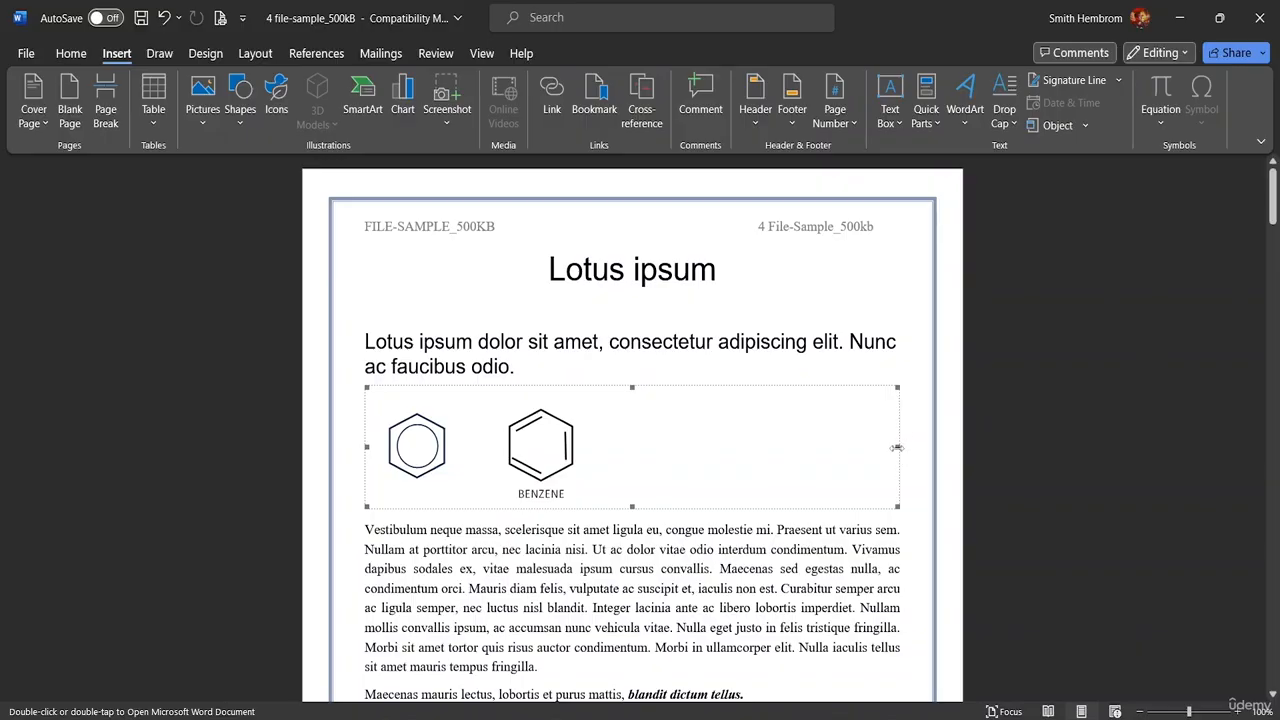
drag(894, 446, 623, 420)
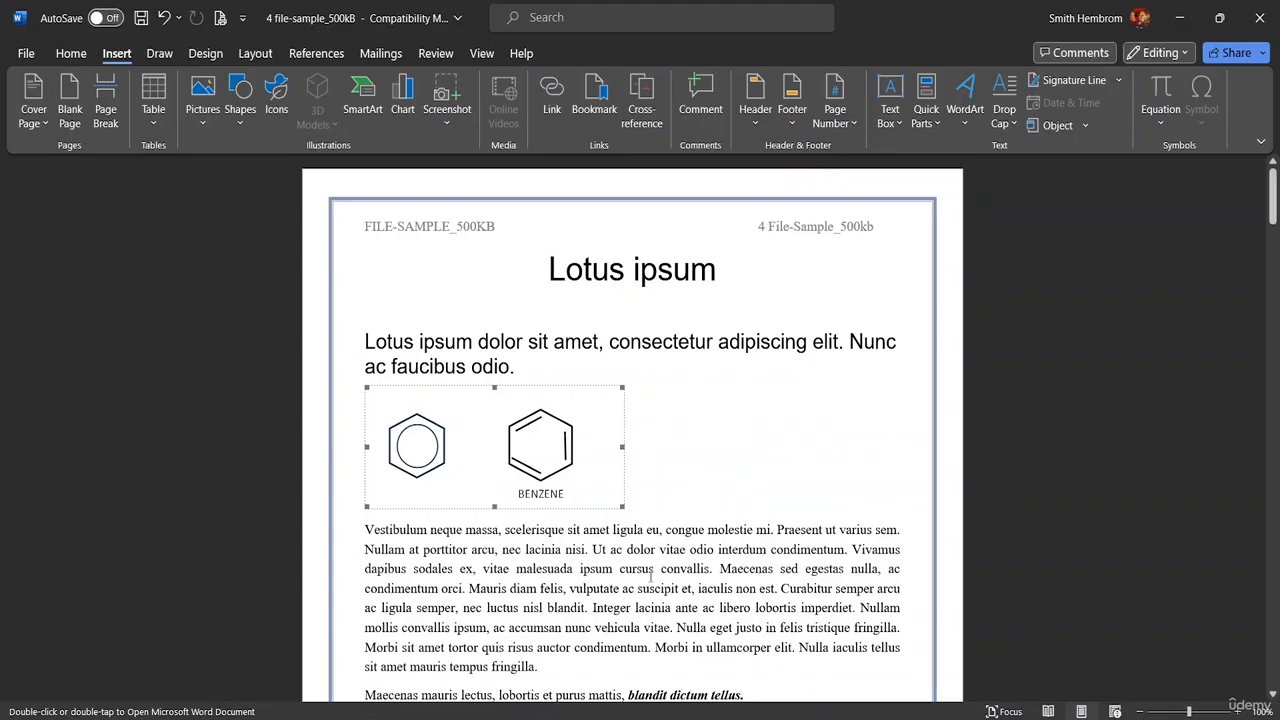
Select the paragraph ending in 'fringilla', then add and undo a stray blank line after the heading
double_click(512, 667)
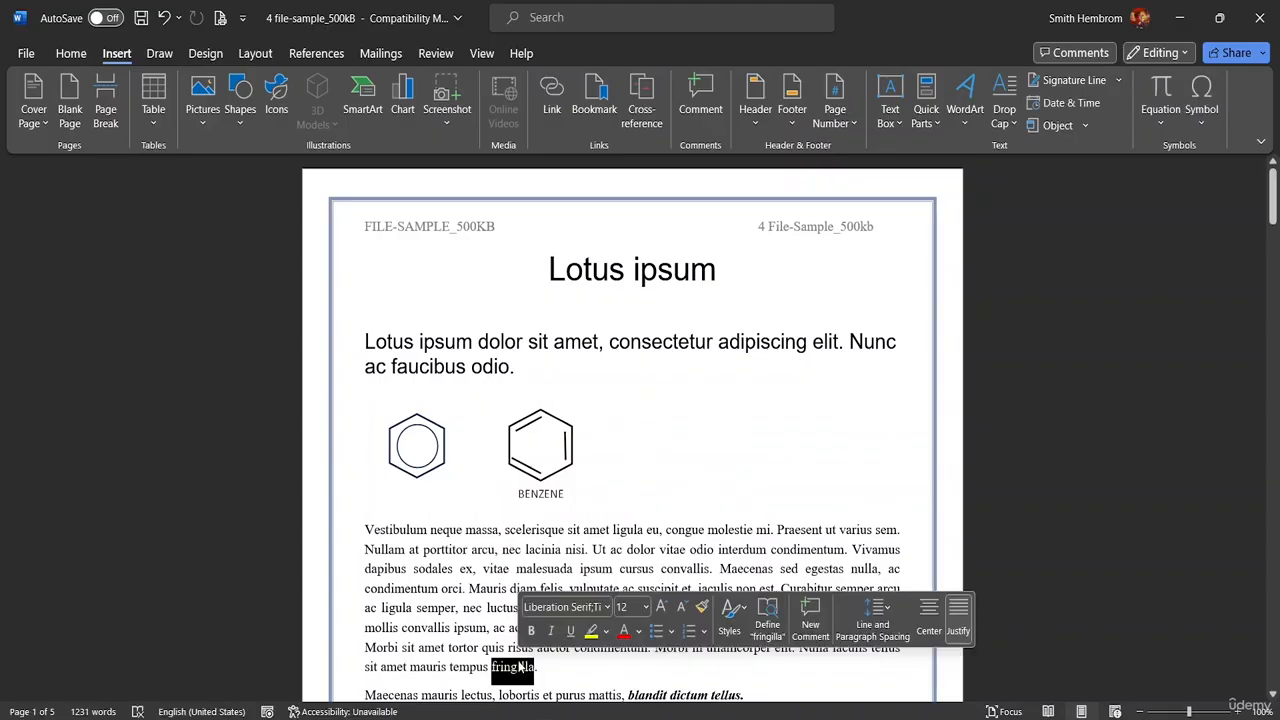
drag(537, 673, 365, 589)
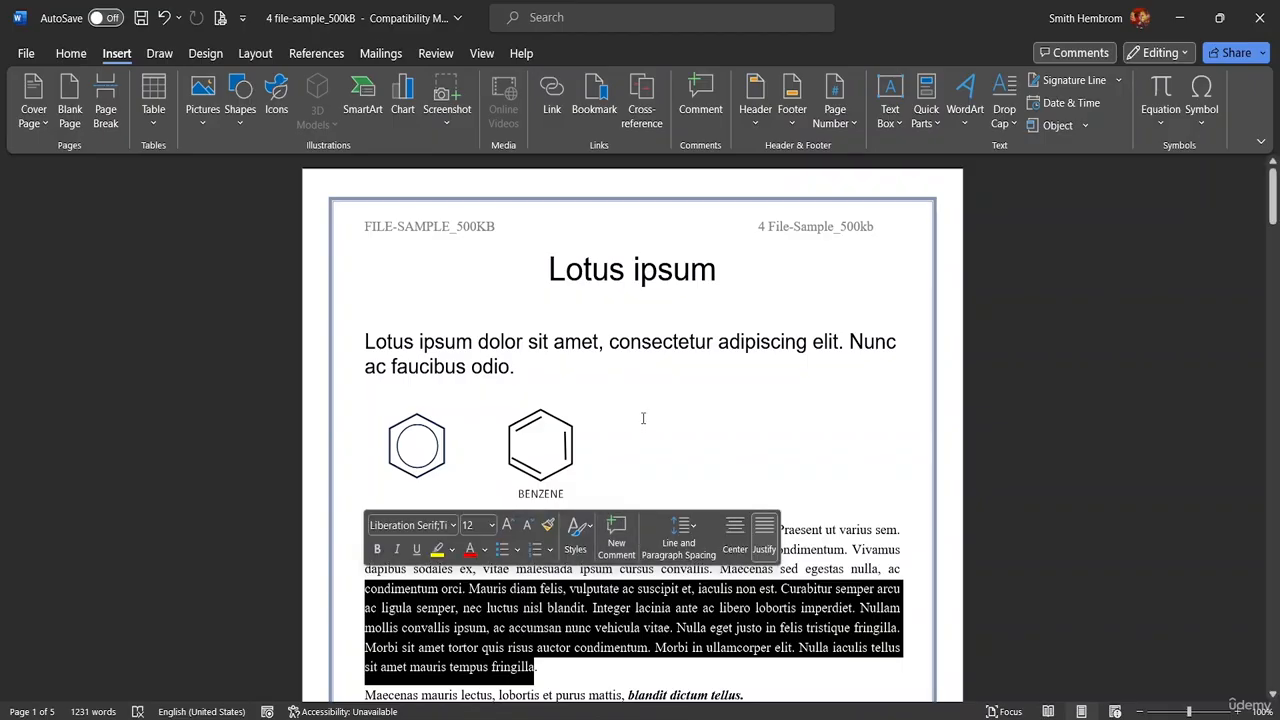
click(650, 380)
double_click(654, 379)
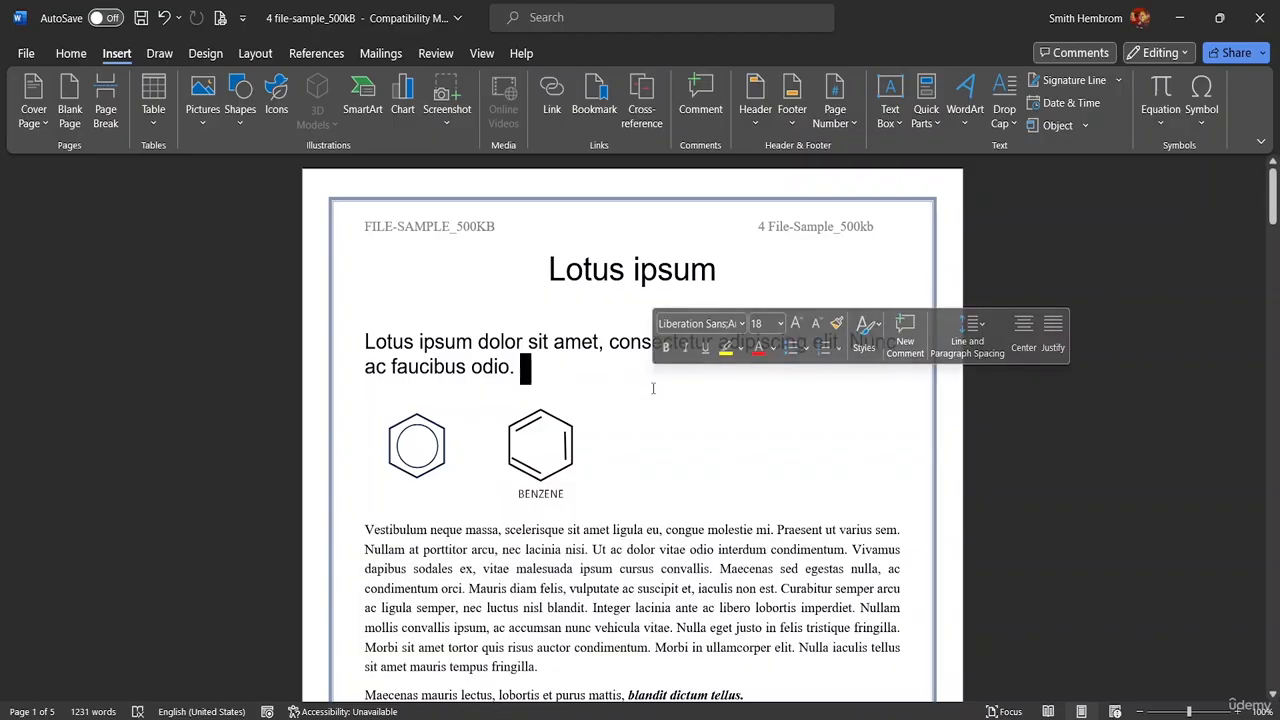
click(655, 396)
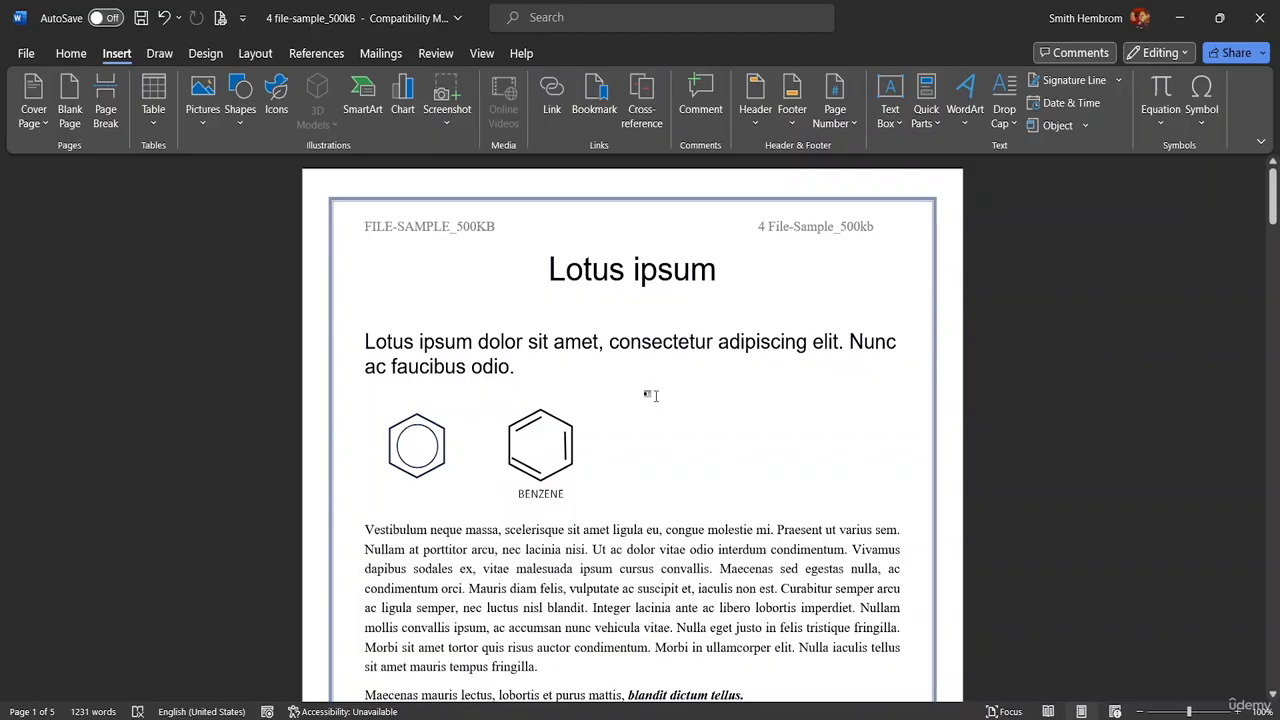
double_click(656, 396)
key(ctrl+z)
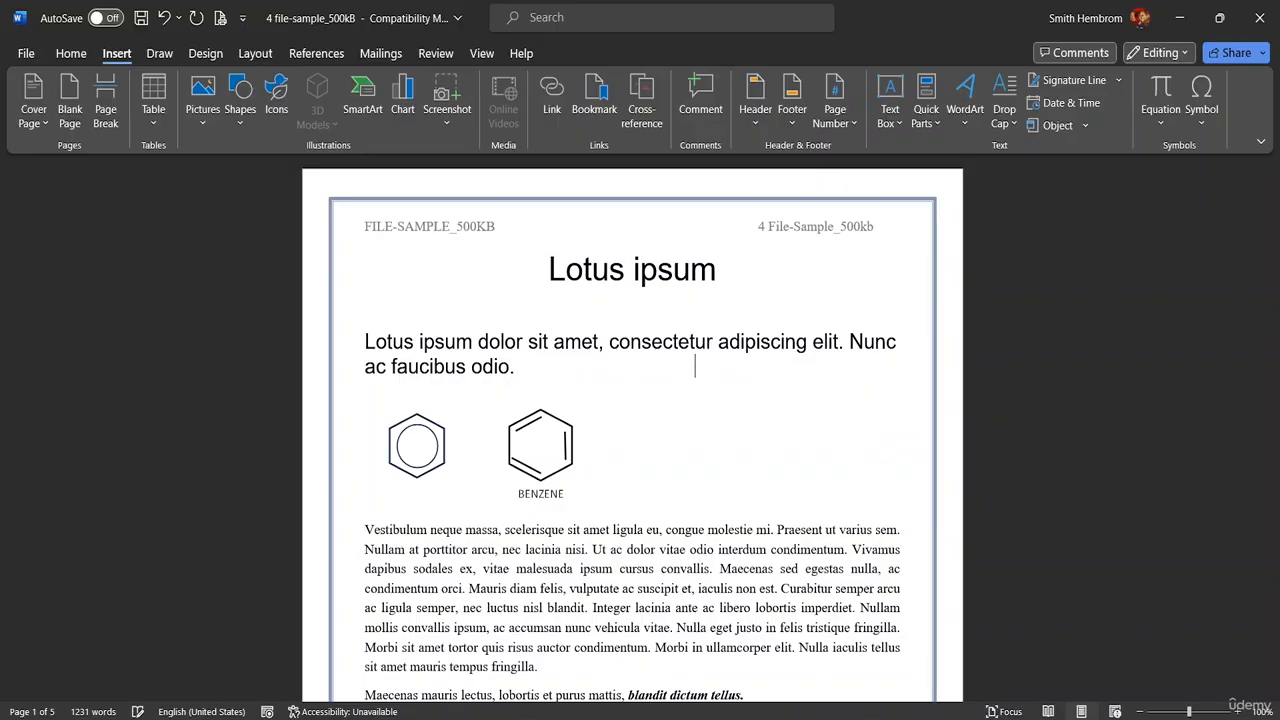
Add a new paragraph after 'ac faucibus odio.', trying and undoing a BENZENE drawing paste
click(610, 366)
key(Return)
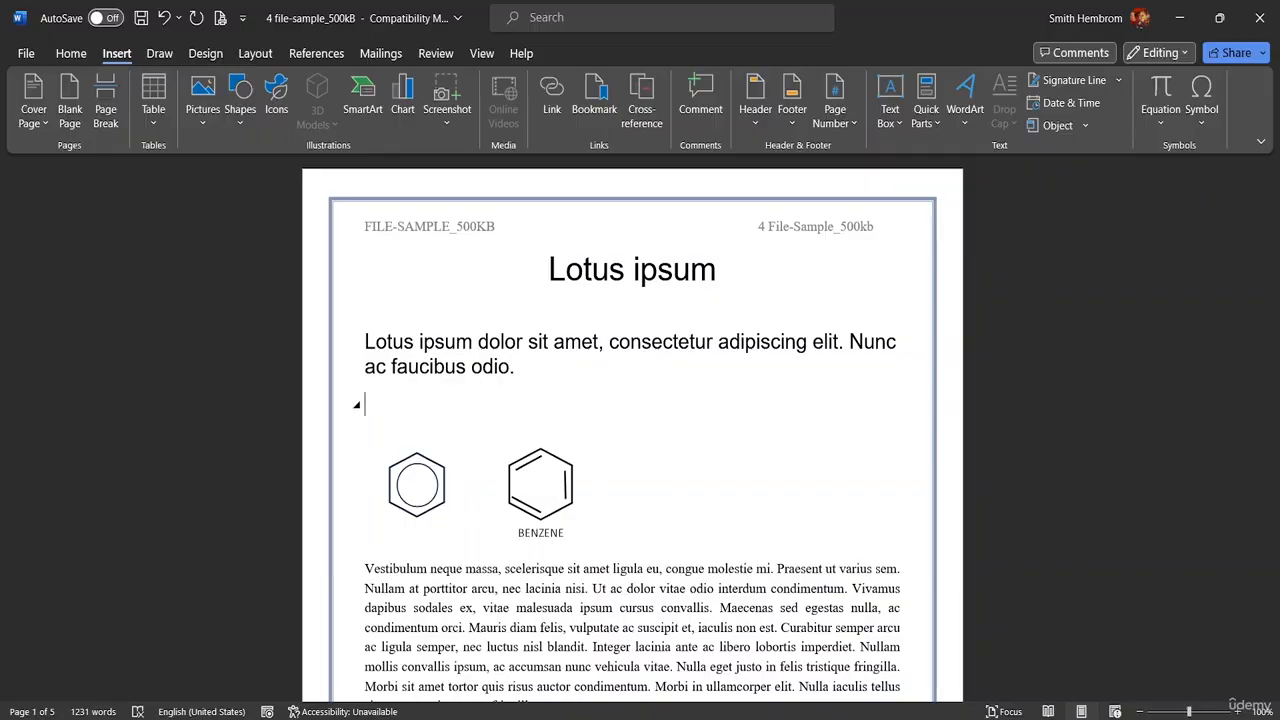
key(ctrl+v)
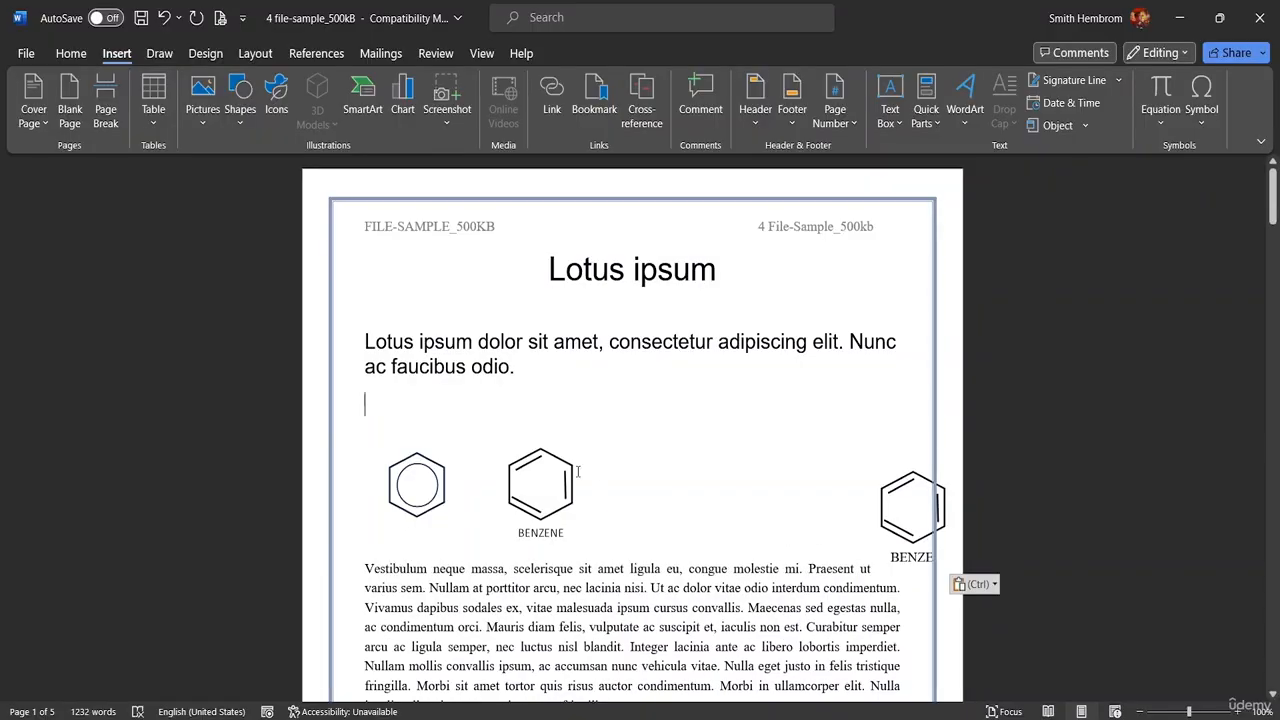
key(ctrl+z)
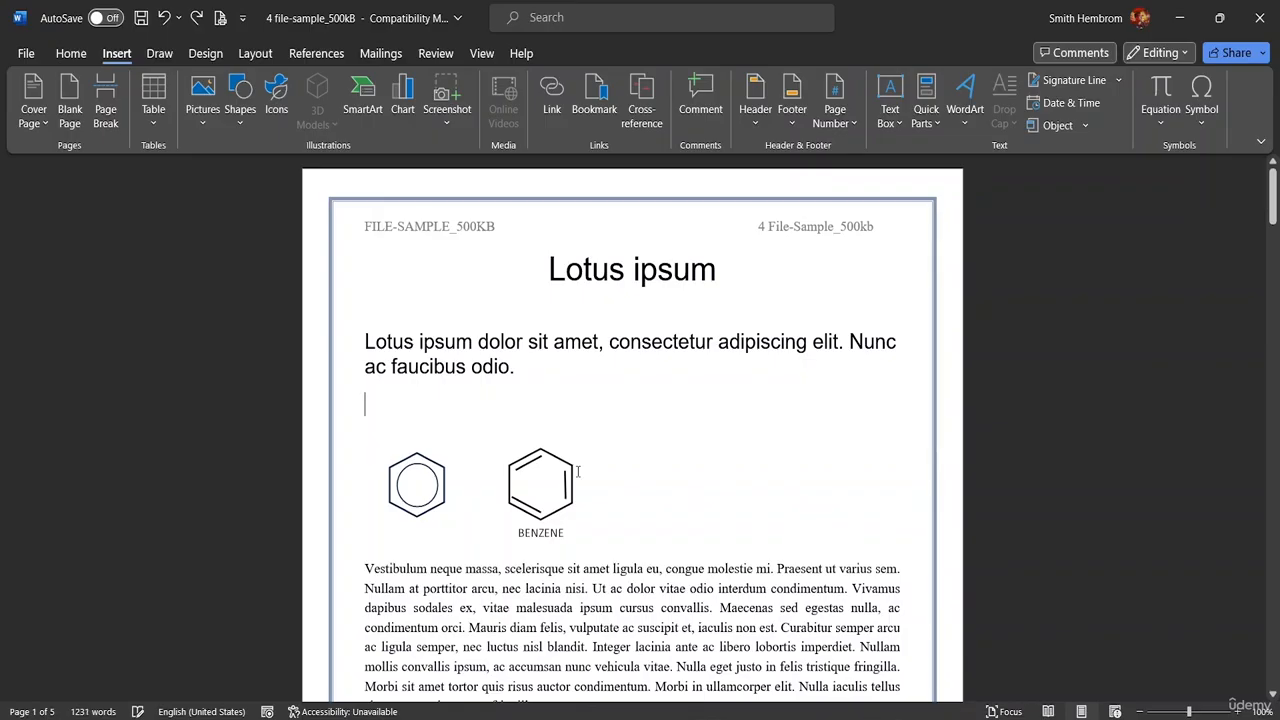
key(ctrl+v)
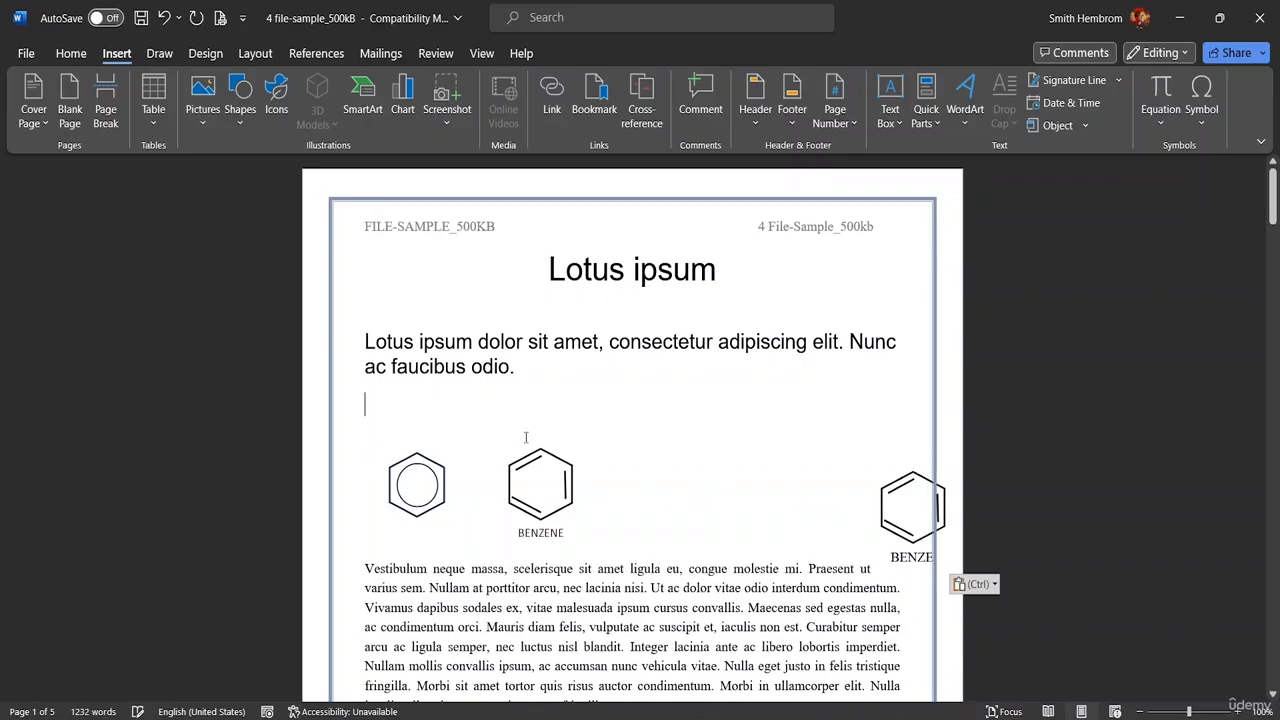
key(ctrl+z)
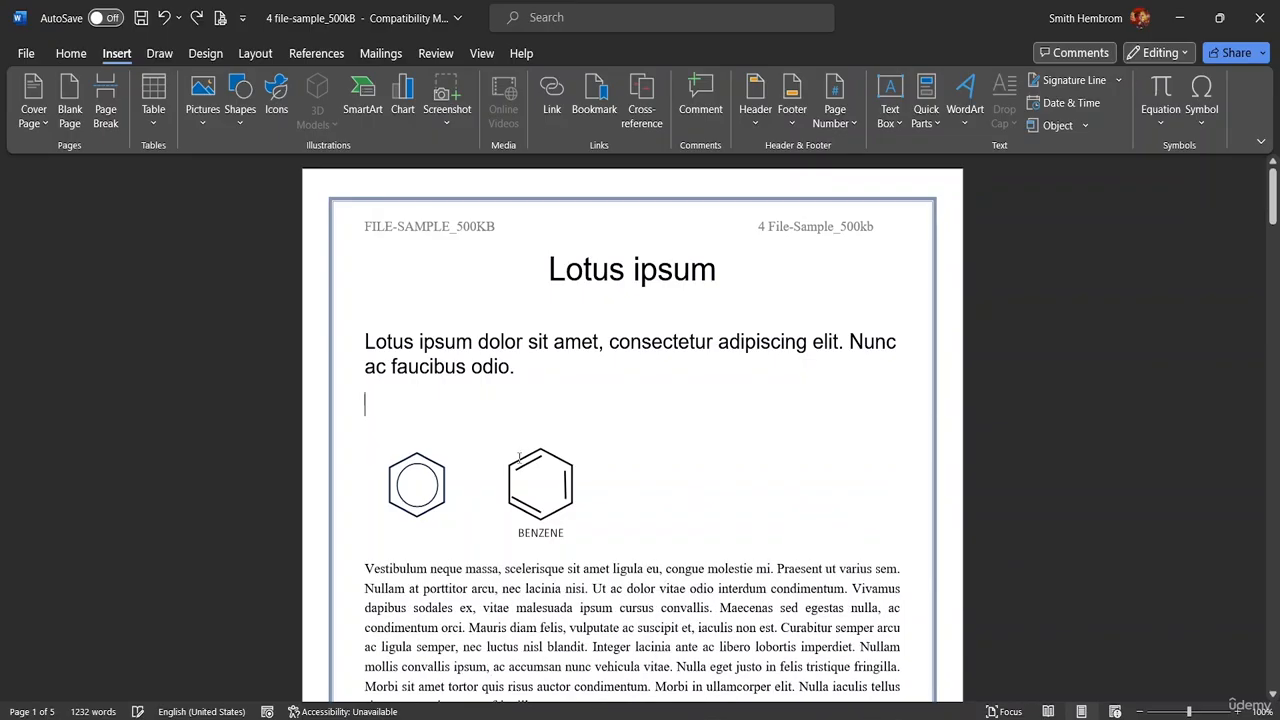
Select the 'condimentum orci… fringilla.' text and paste it above the benzene drawings
scroll(674, 560, down, 4)
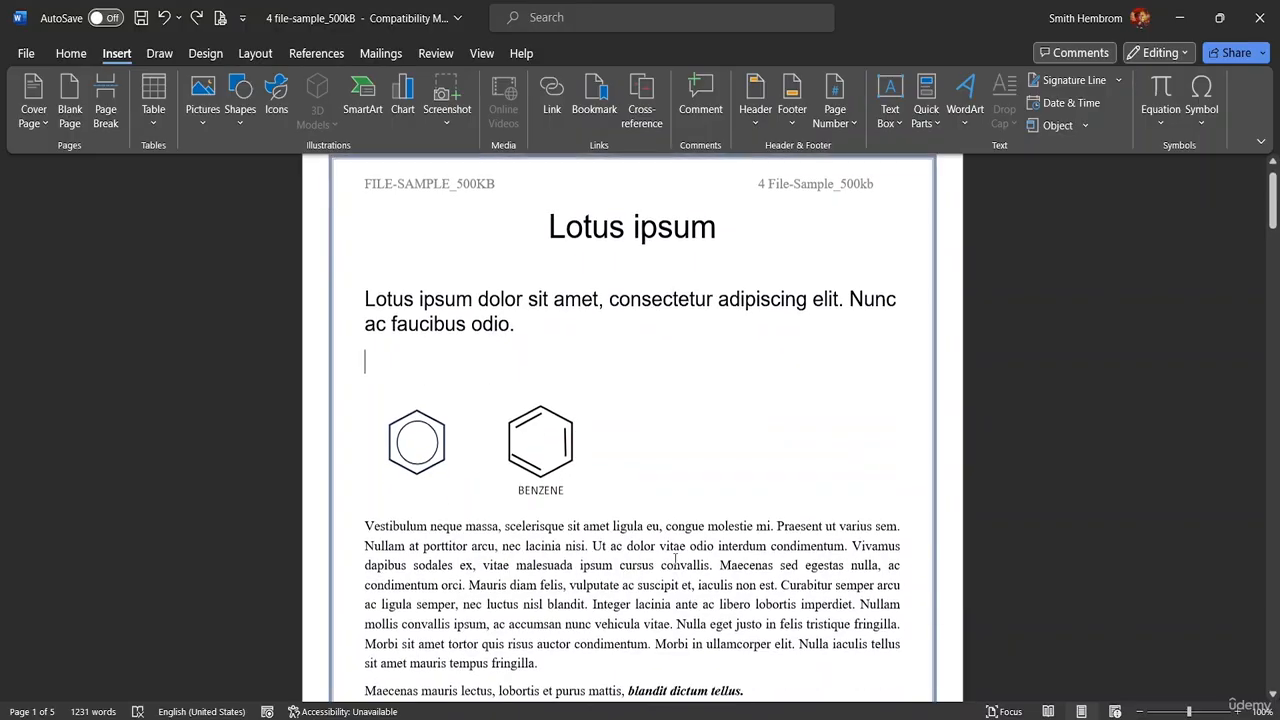
drag(537, 535, 366, 458)
key(ctrl+c)
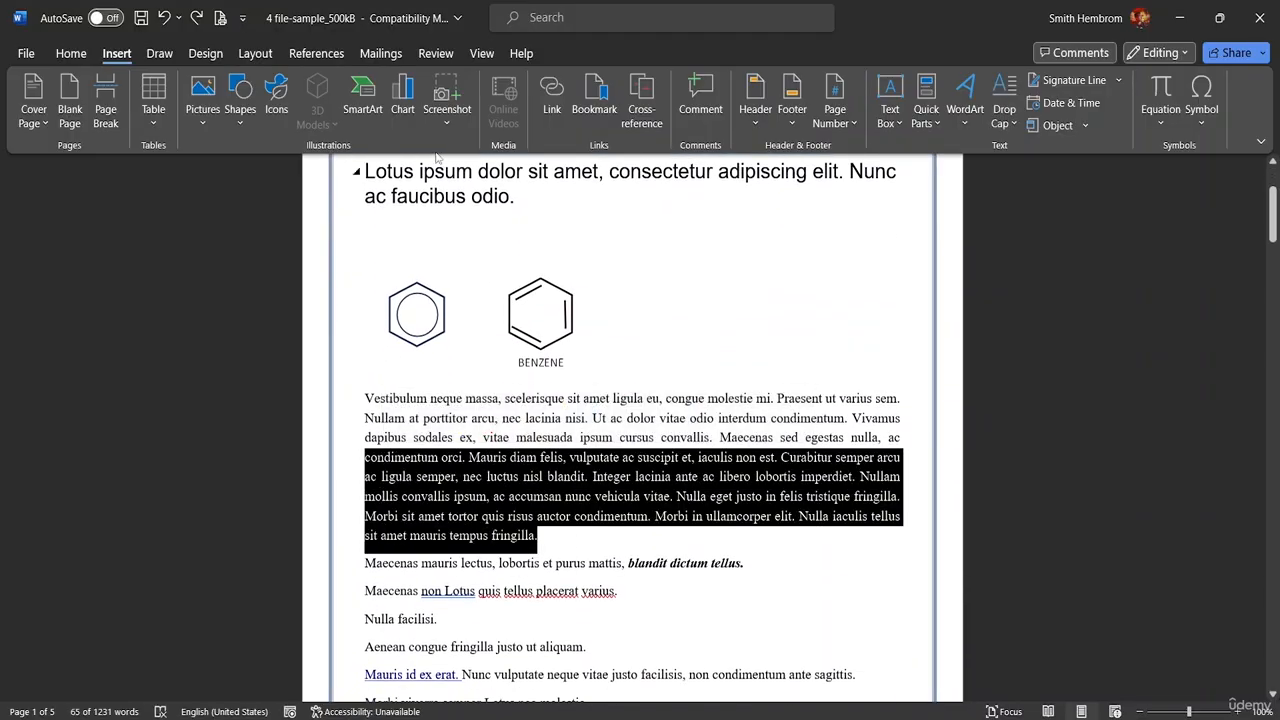
click(385, 233)
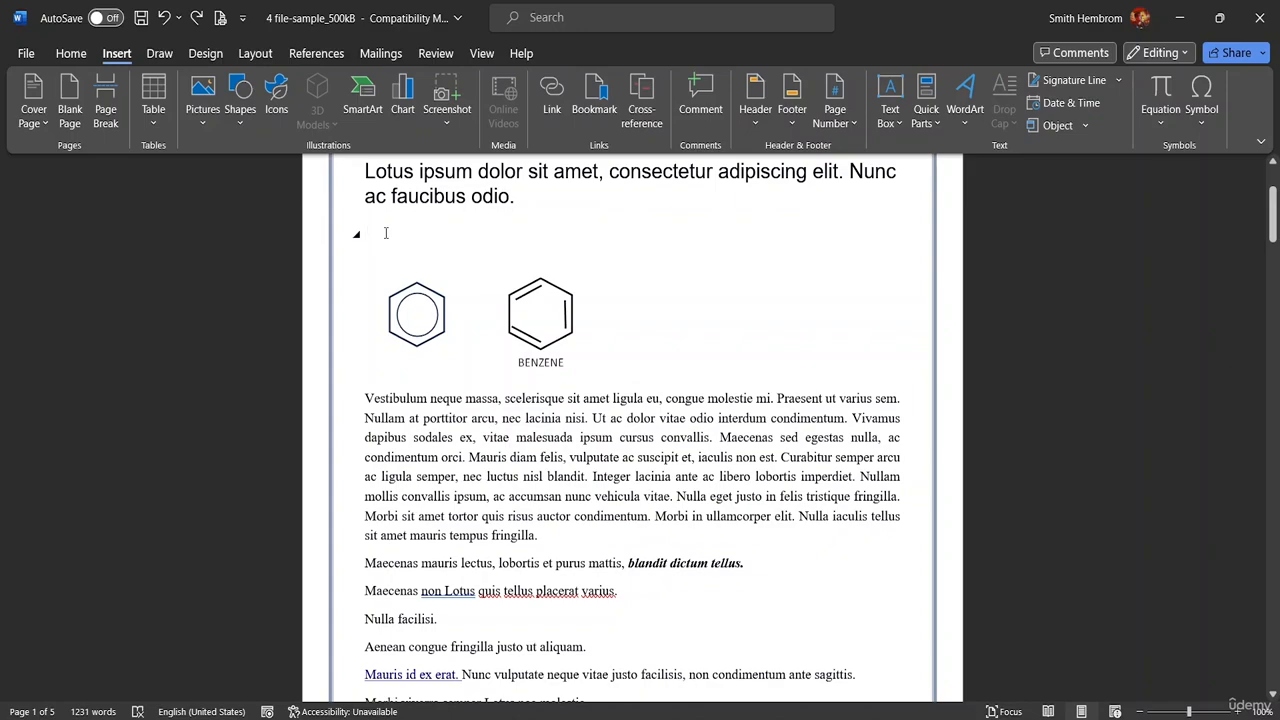
text(V)
key(BackSpace)
key(ctrl+v)
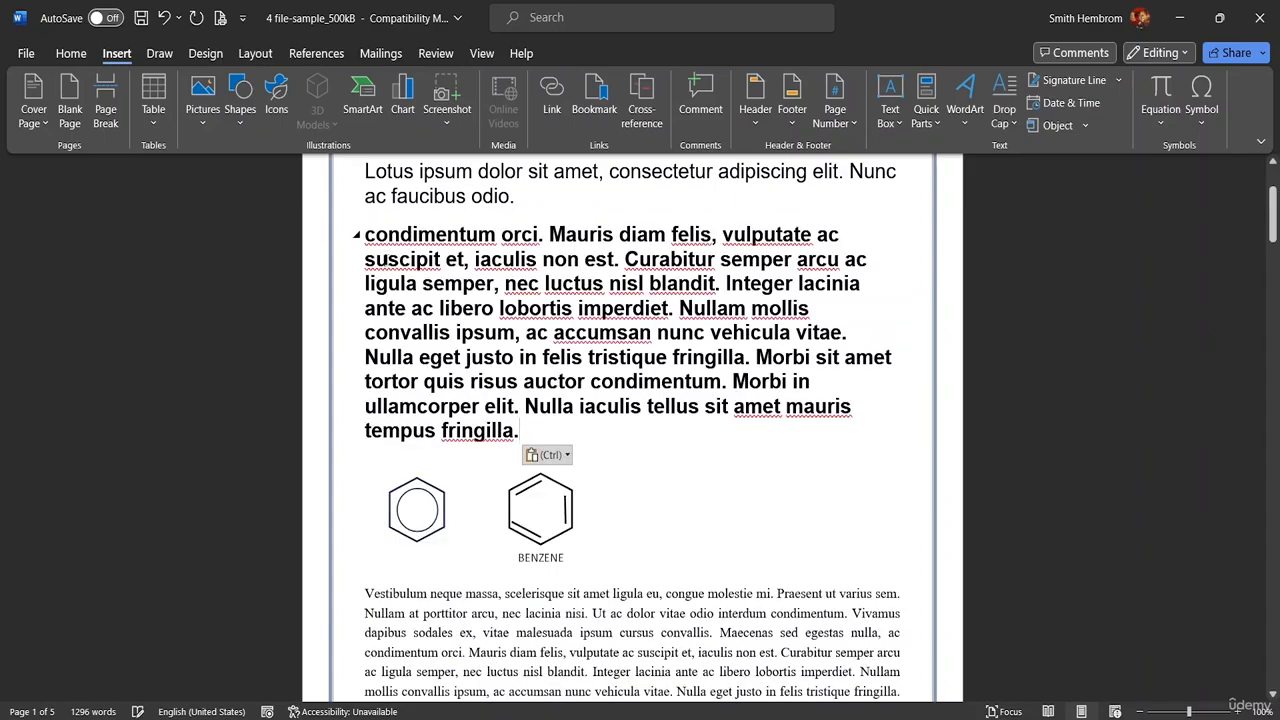
Format the pasted paragraph as 10 pt with bold turned off
drag(519, 434, 357, 237)
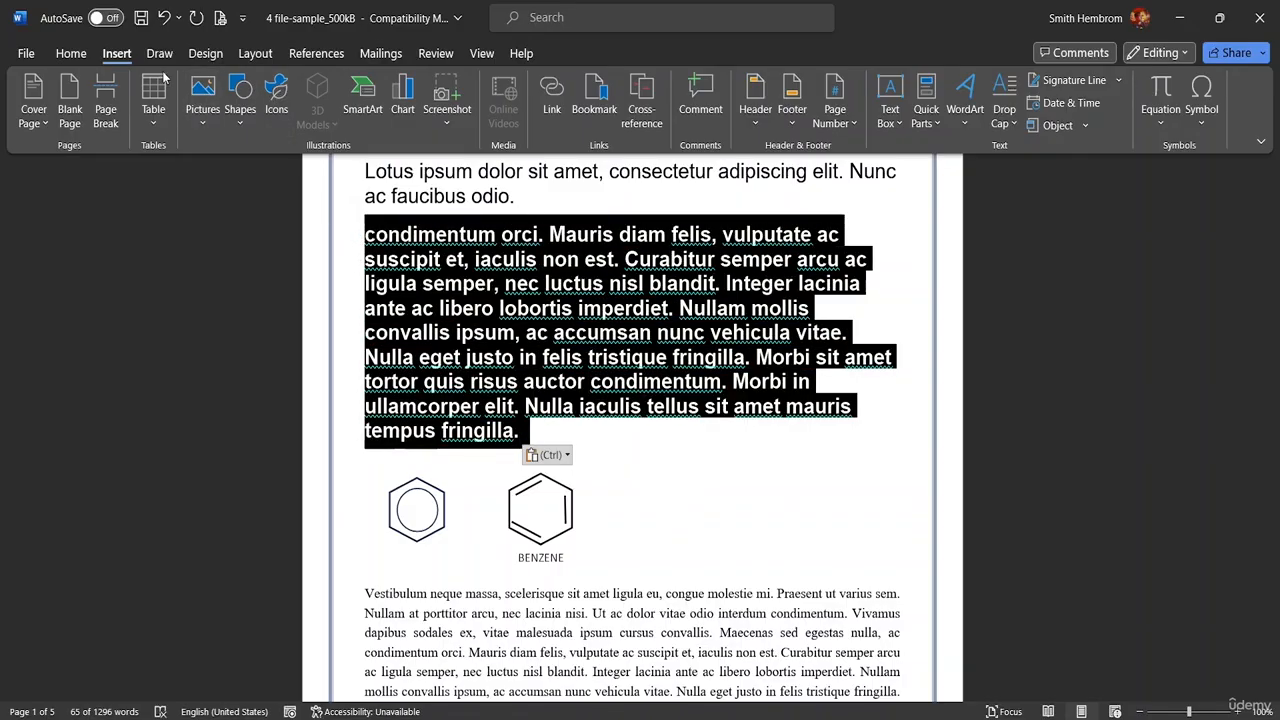
click(71, 53)
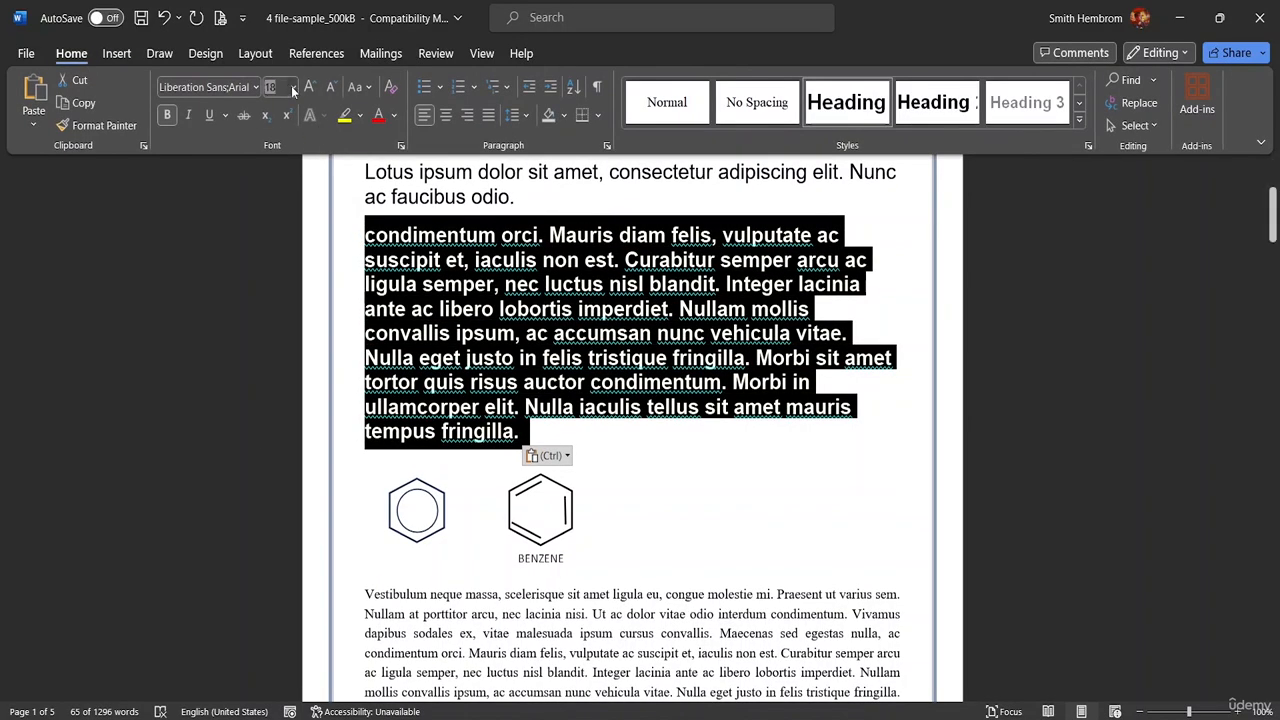
click(292, 88)
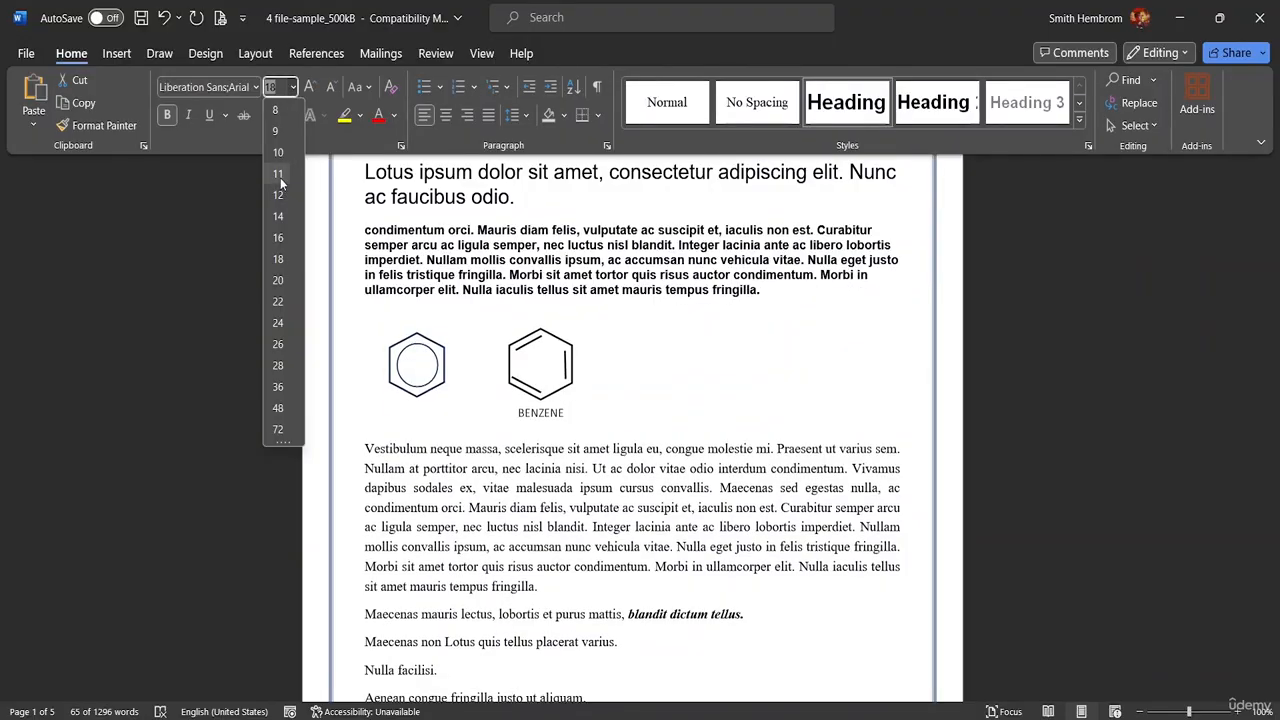
click(278, 152)
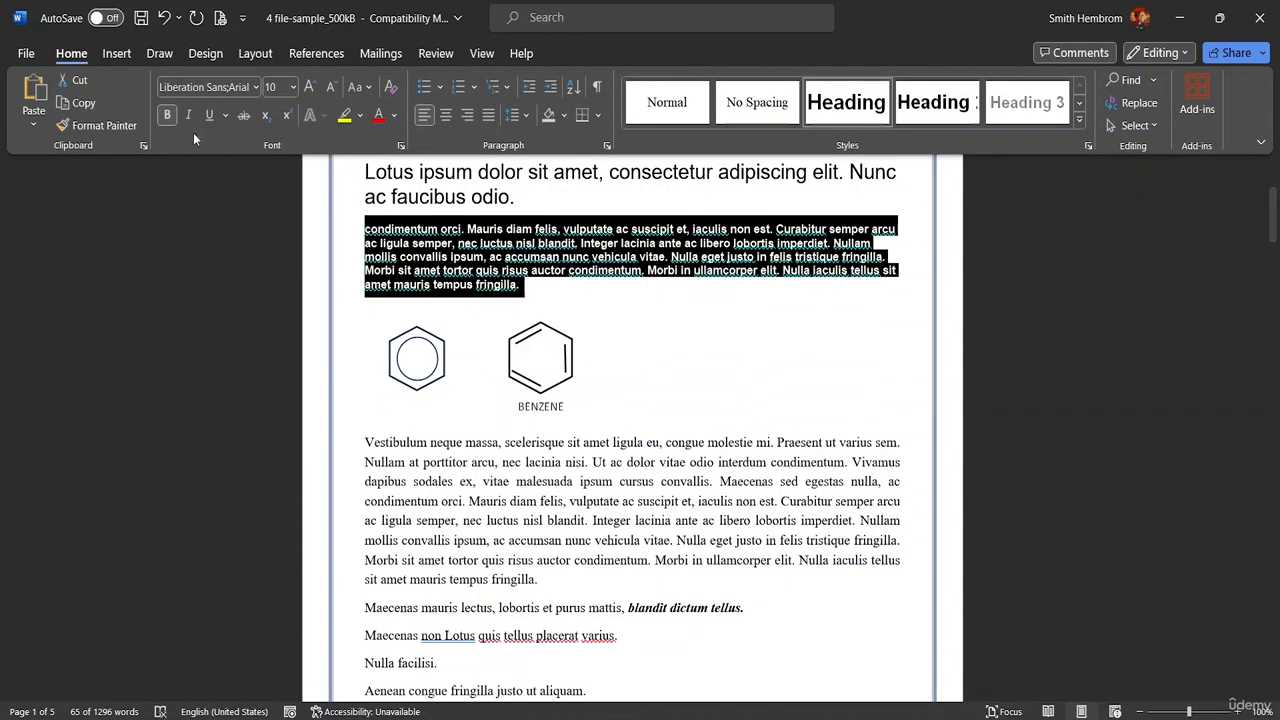
click(167, 115)
click(640, 322)
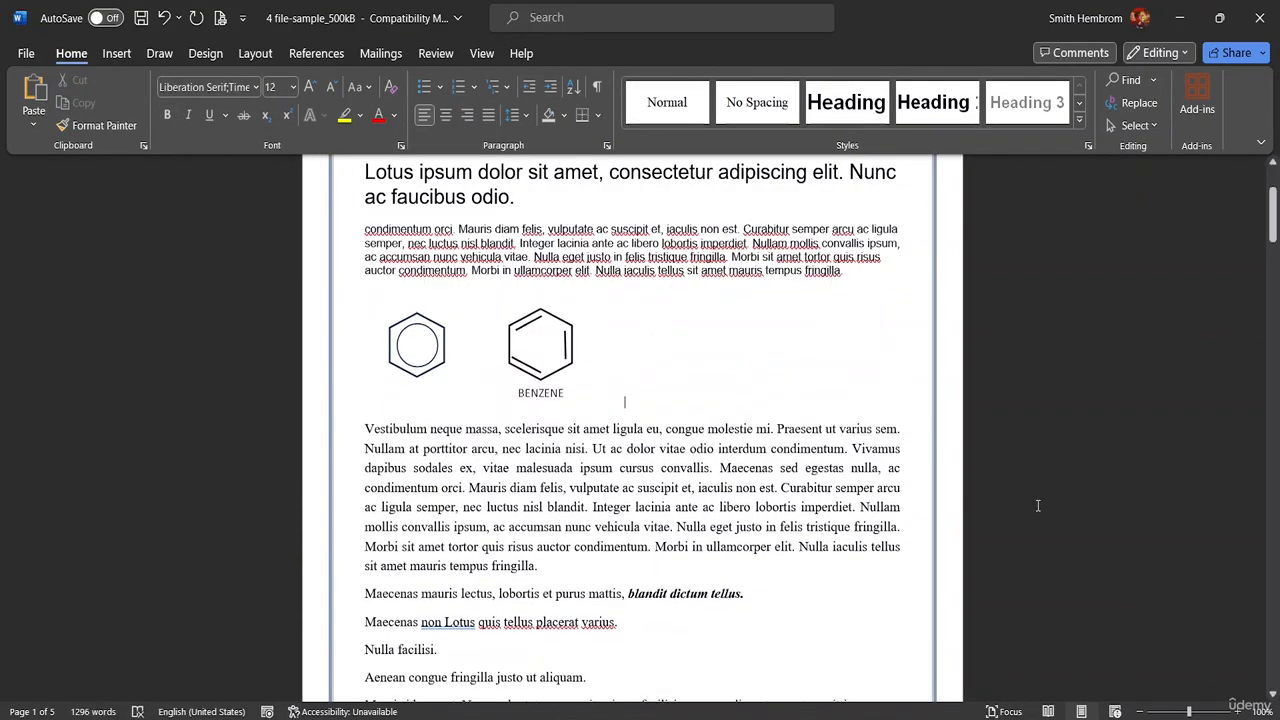
scroll(811, 503, up, 3)
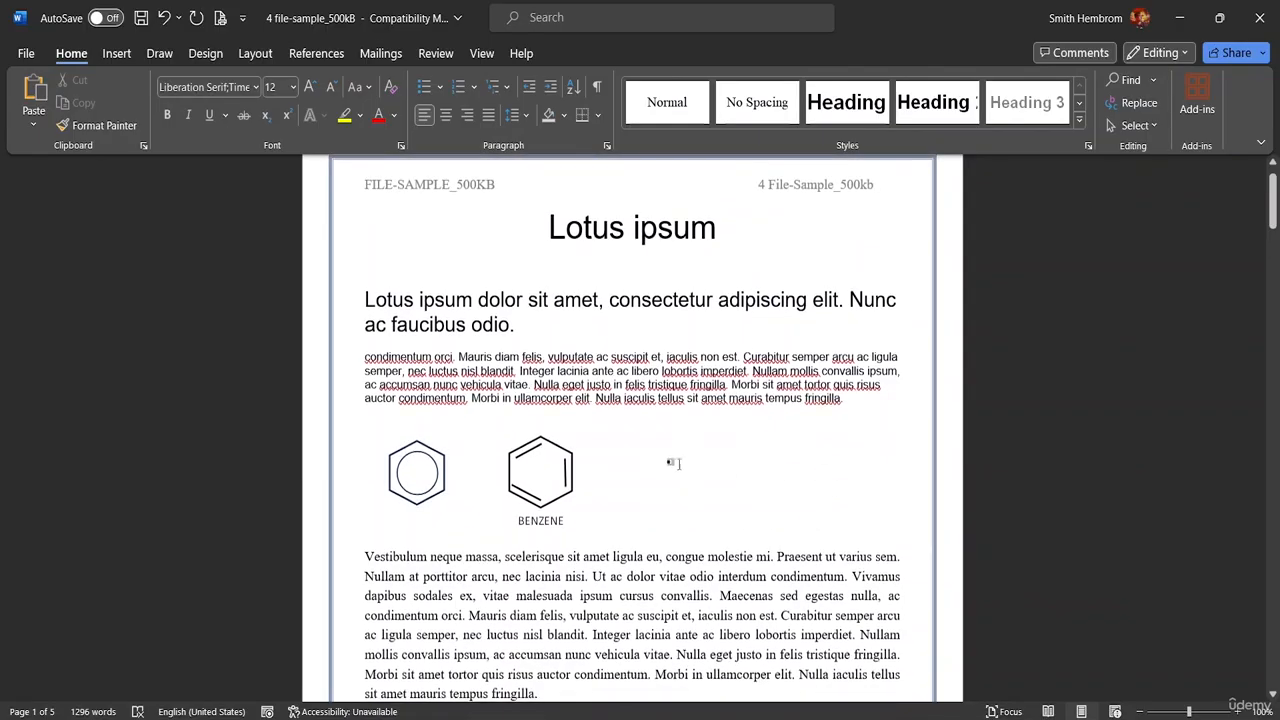
click(370, 447)
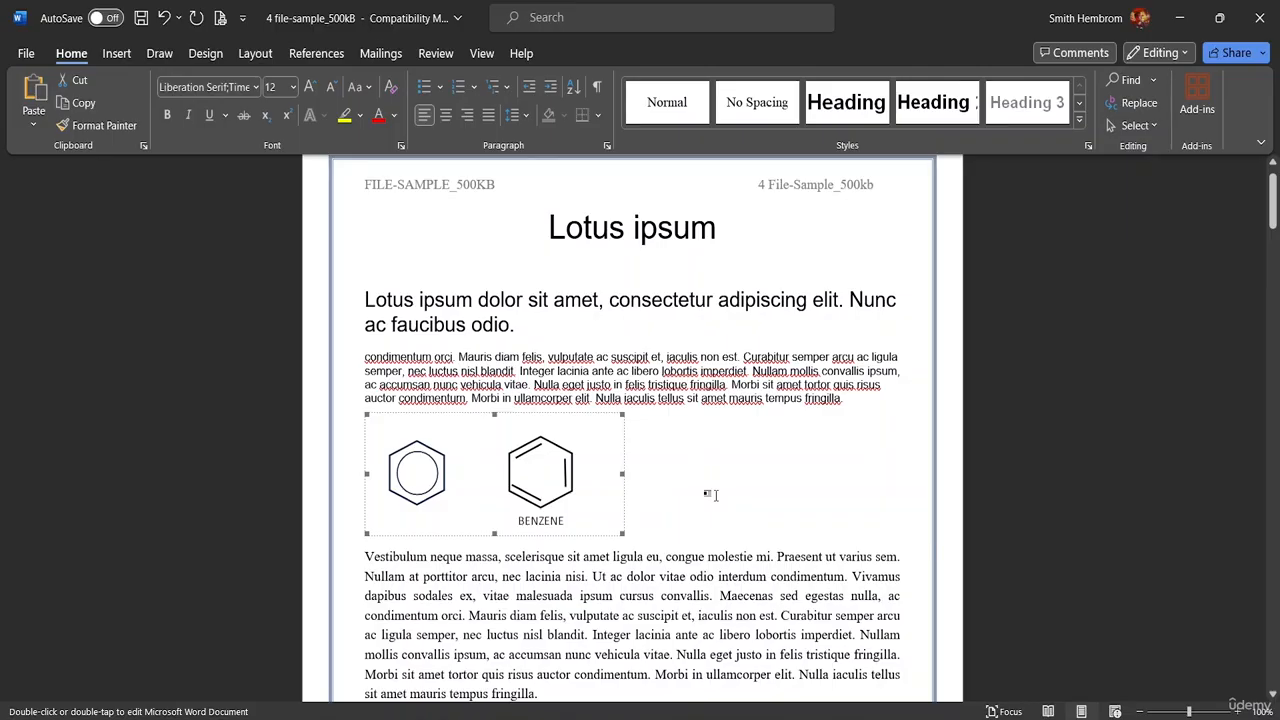
Change the pasted paragraph's font size to 12 pt from the mini toolbar
click(727, 647)
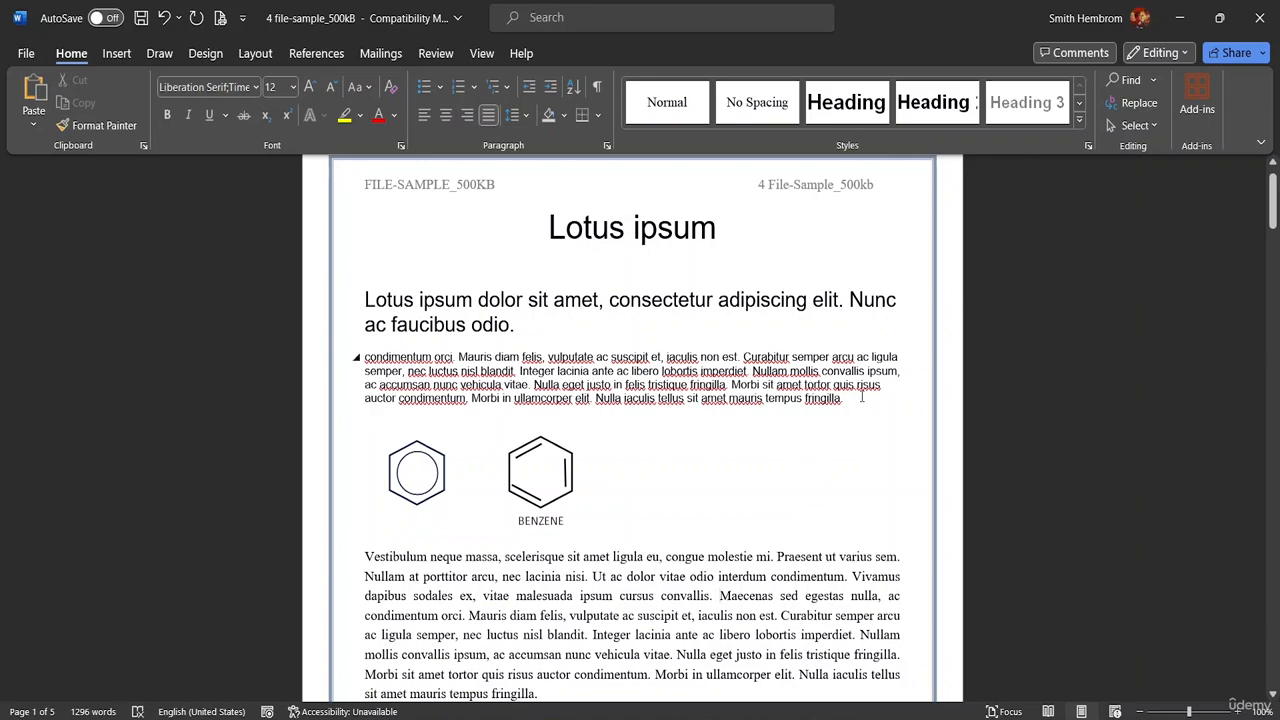
drag(860, 397, 346, 357)
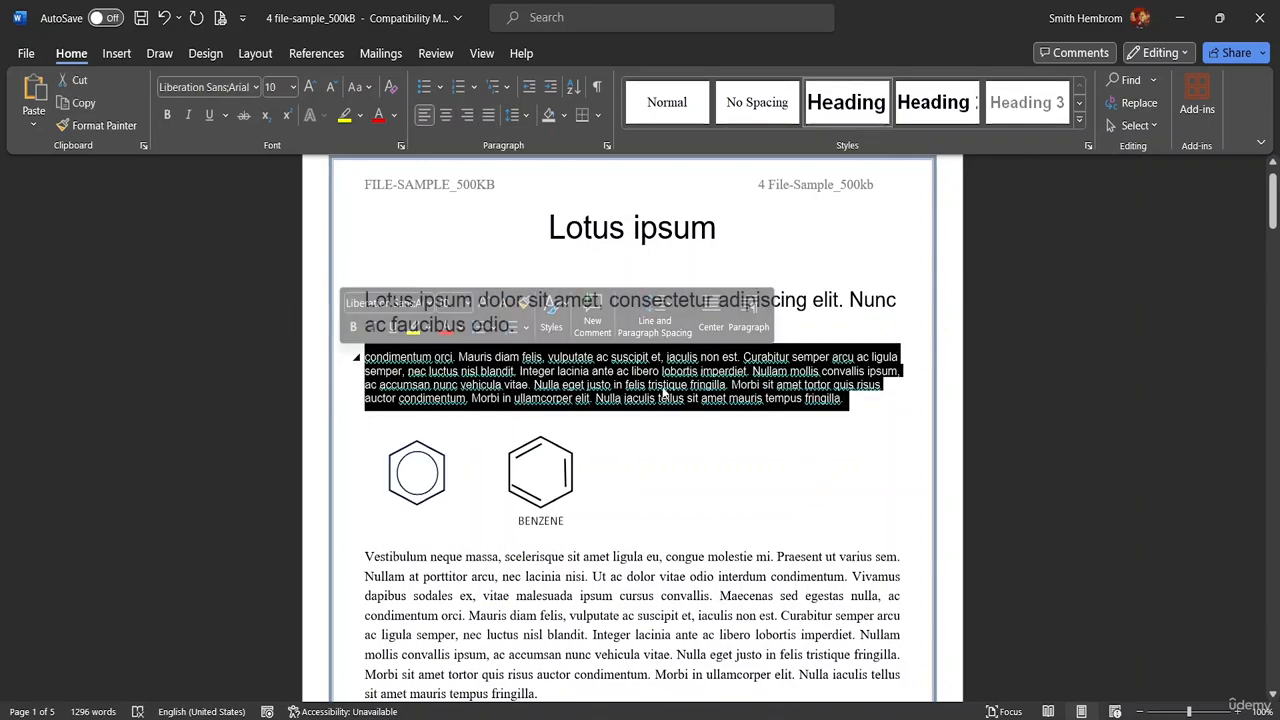
click(467, 305)
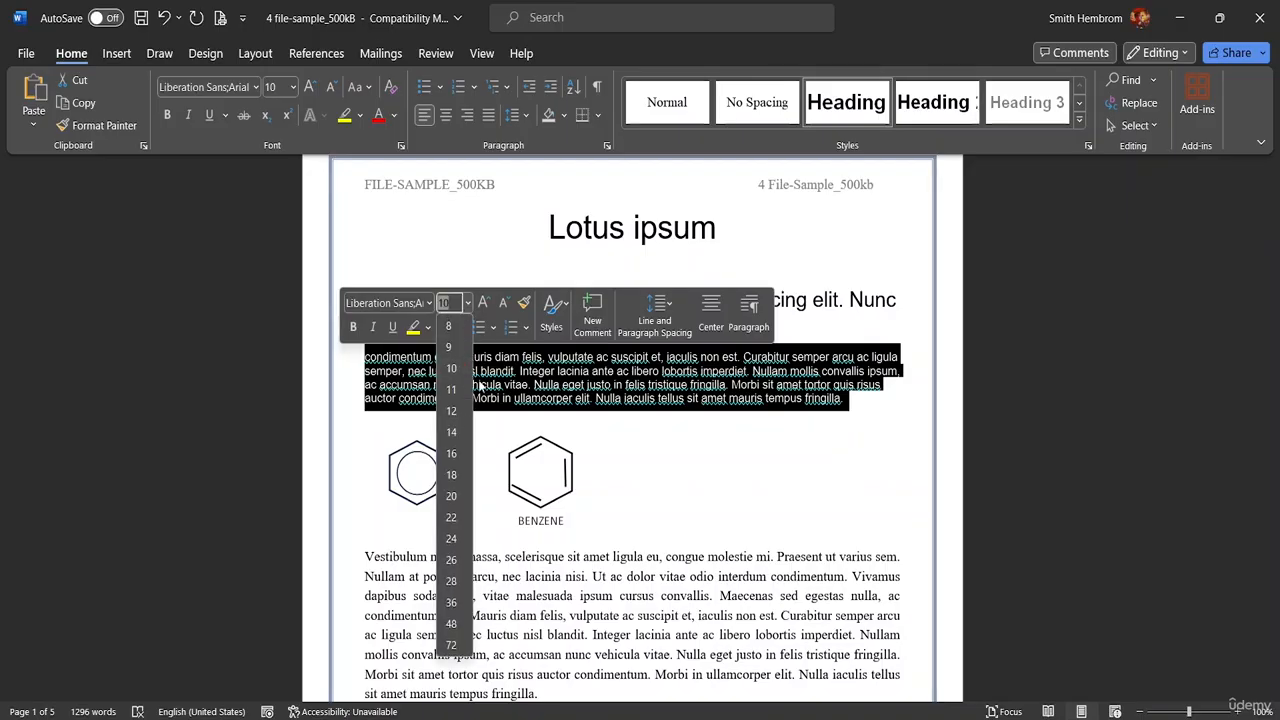
click(455, 430)
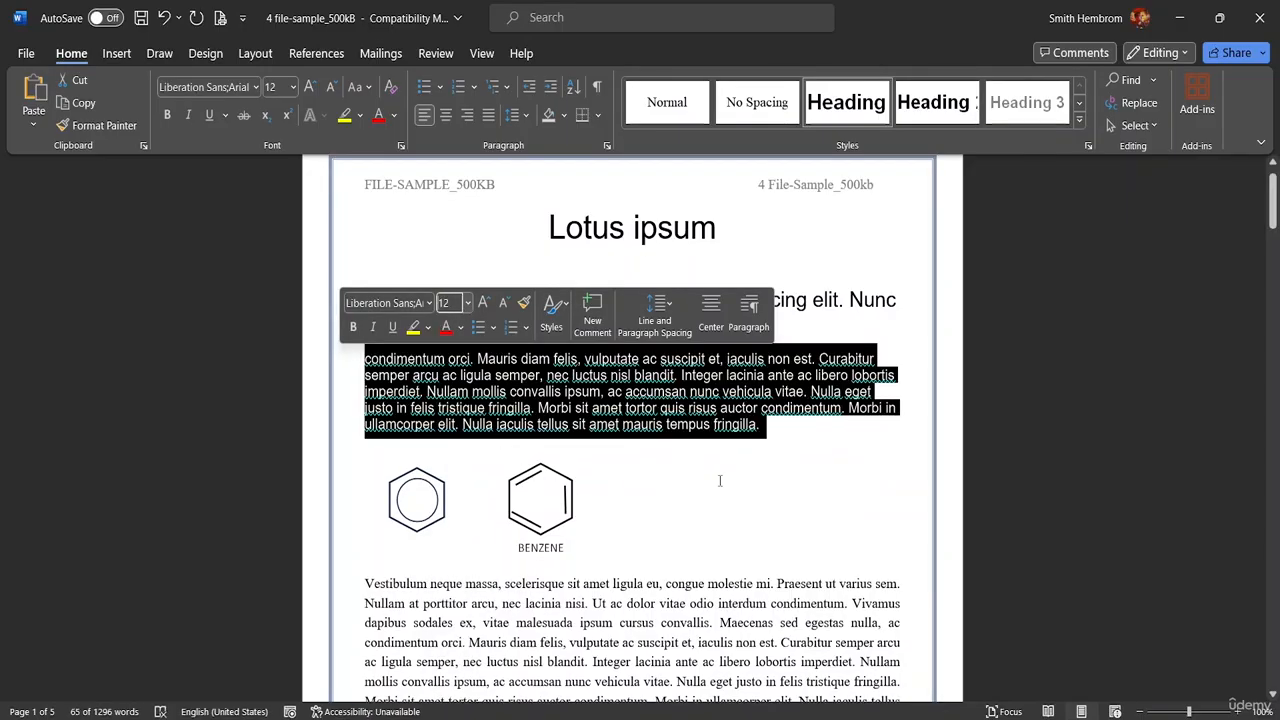
click(721, 481)
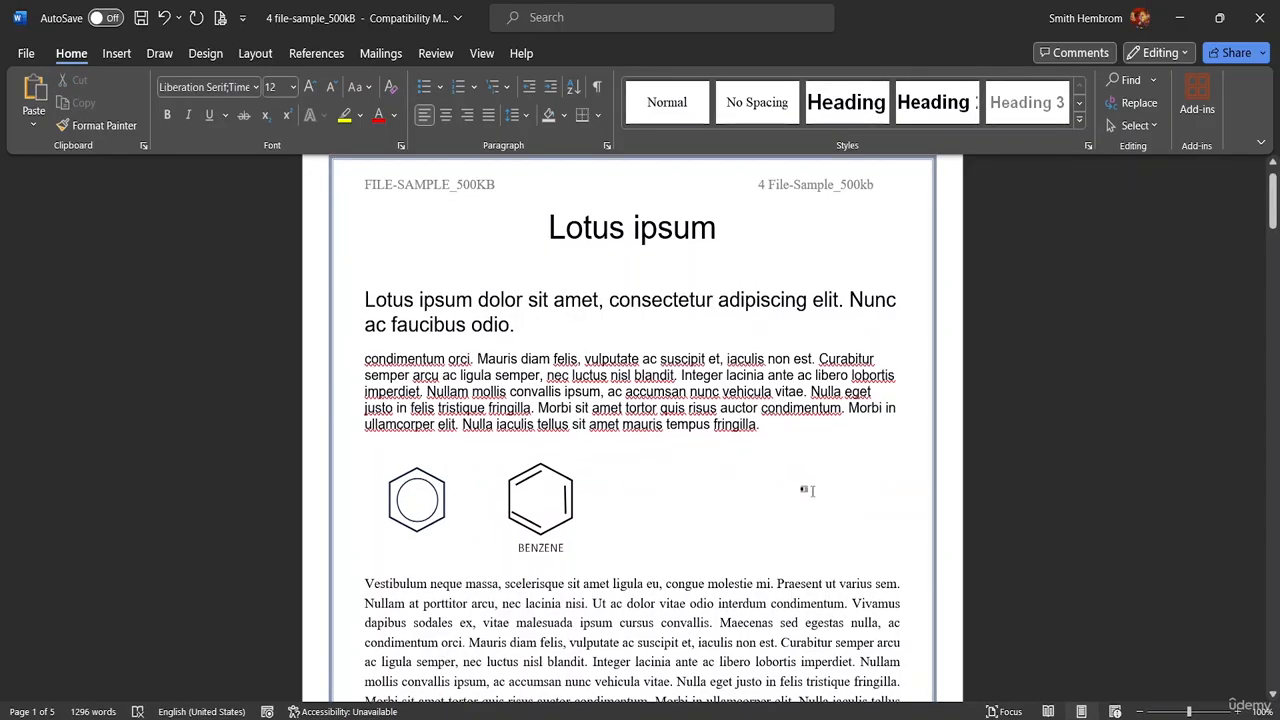
click(356, 360)
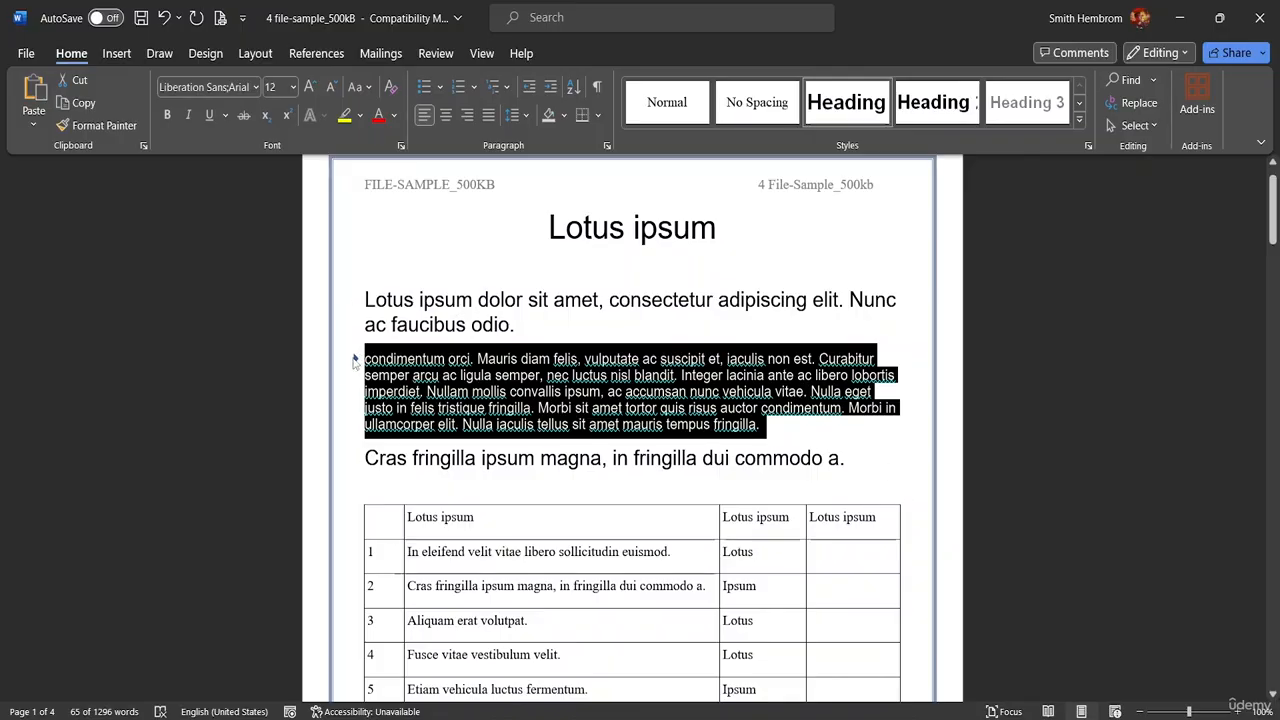
click(354, 360)
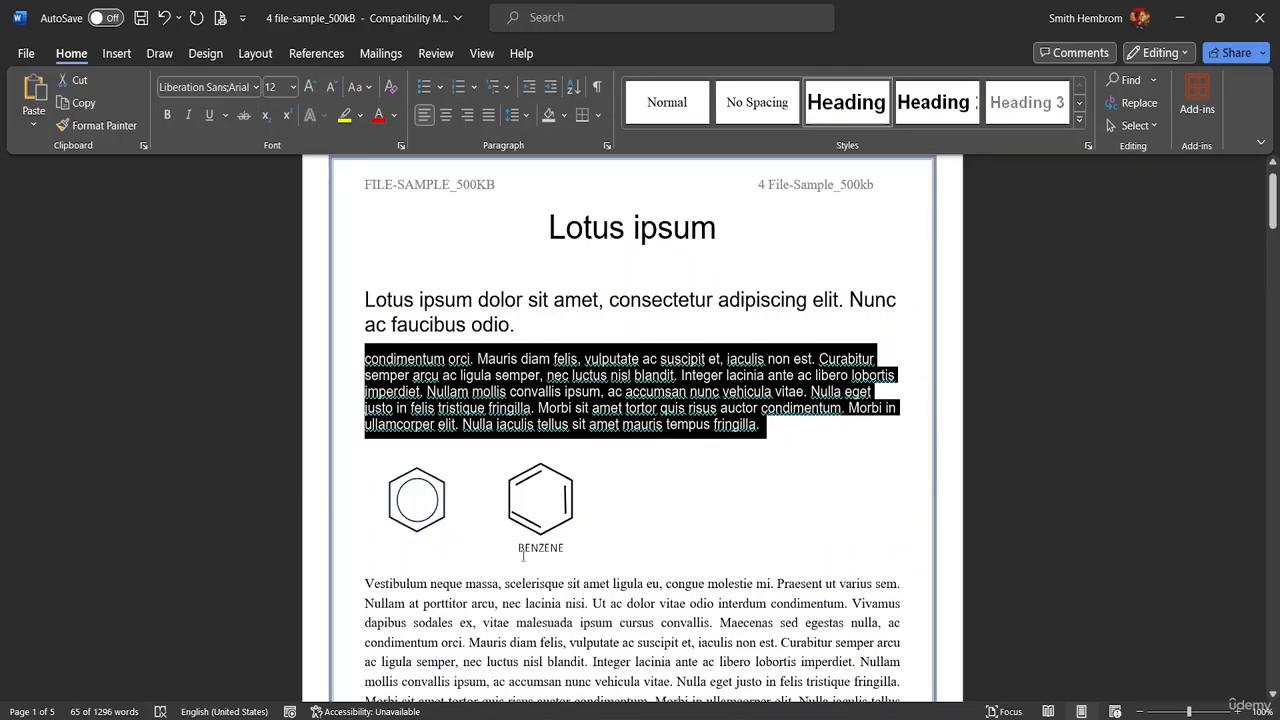
Open the embedded benzene object for editing in its own window
scroll(700, 501, down, 6)
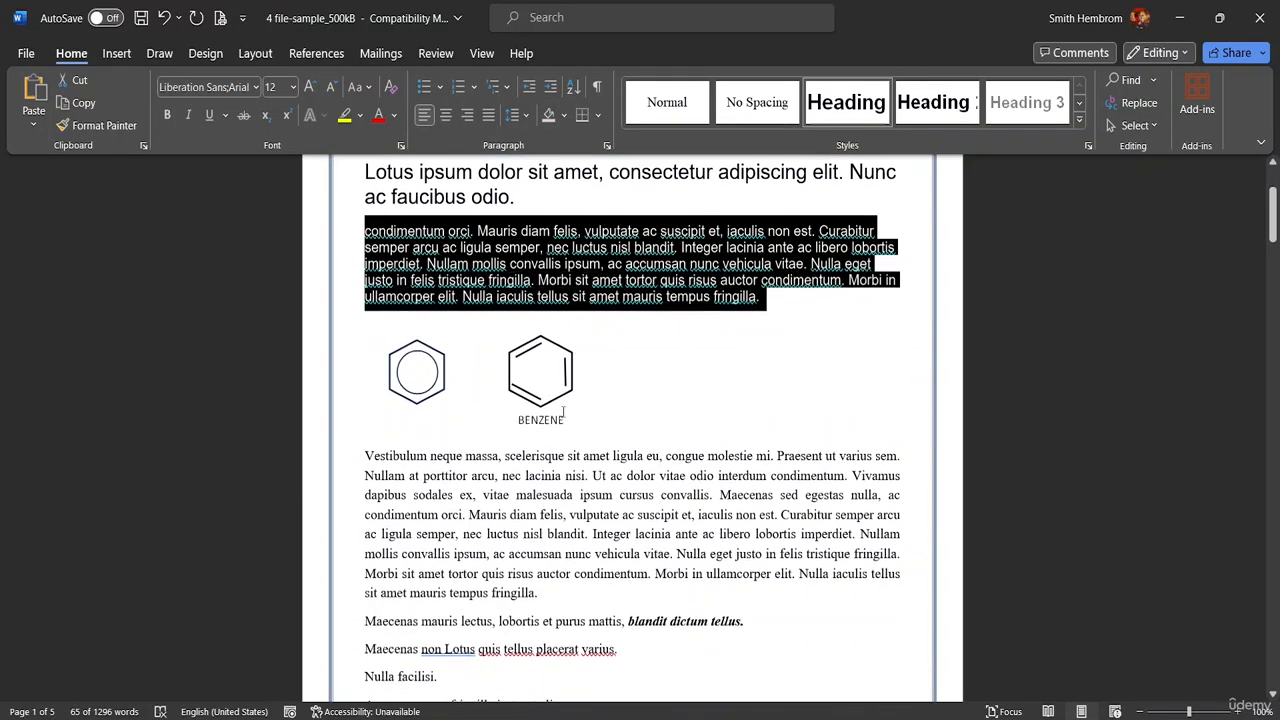
scroll(567, 418, up, 7)
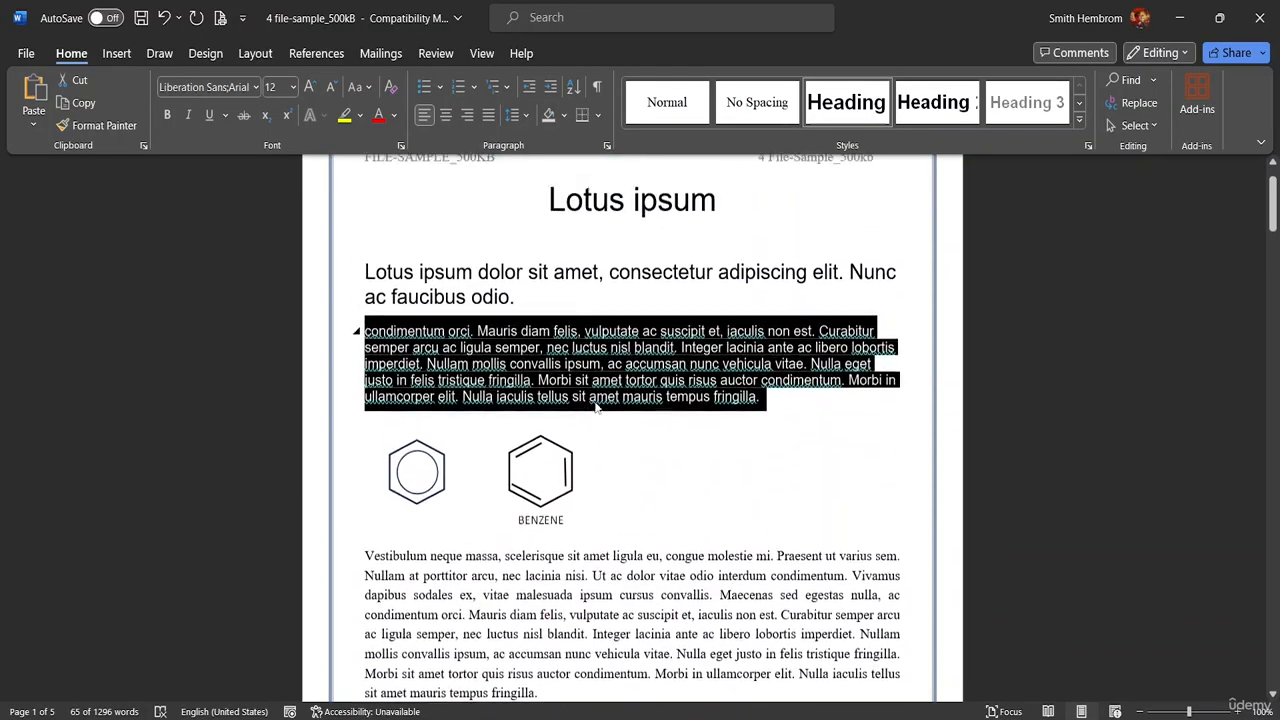
mouse_move(934, 718)
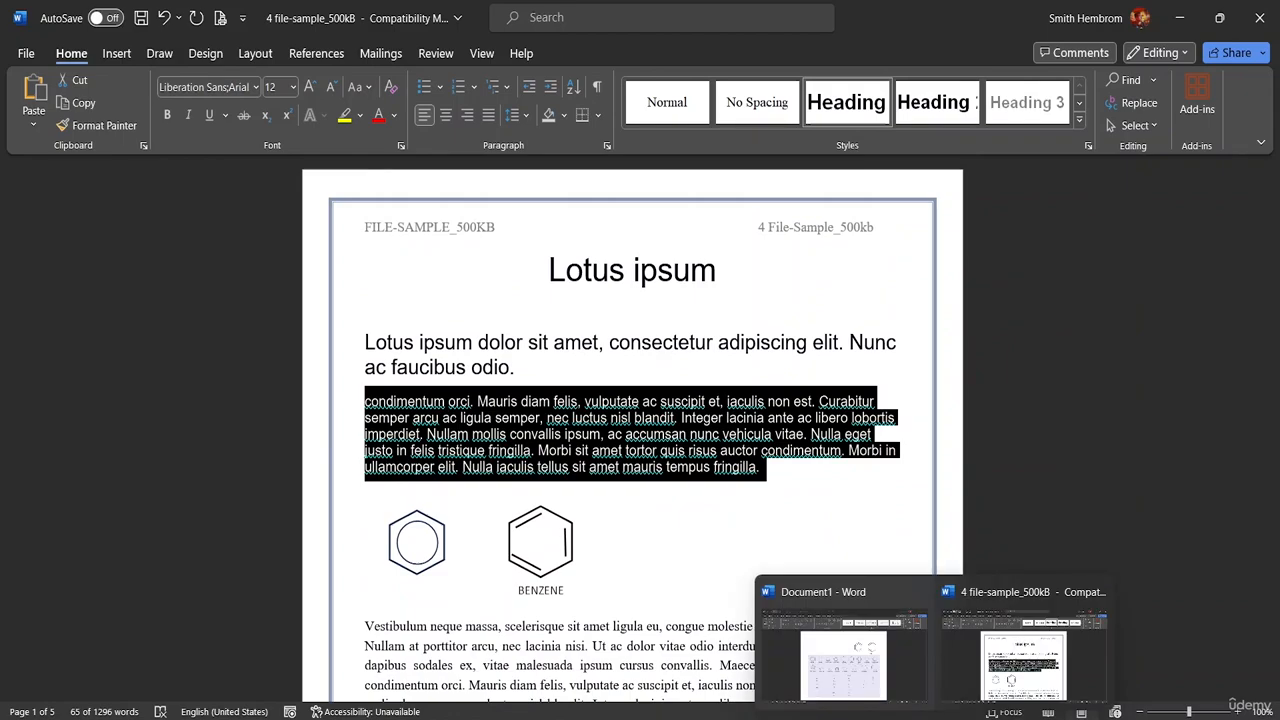
click(552, 565)
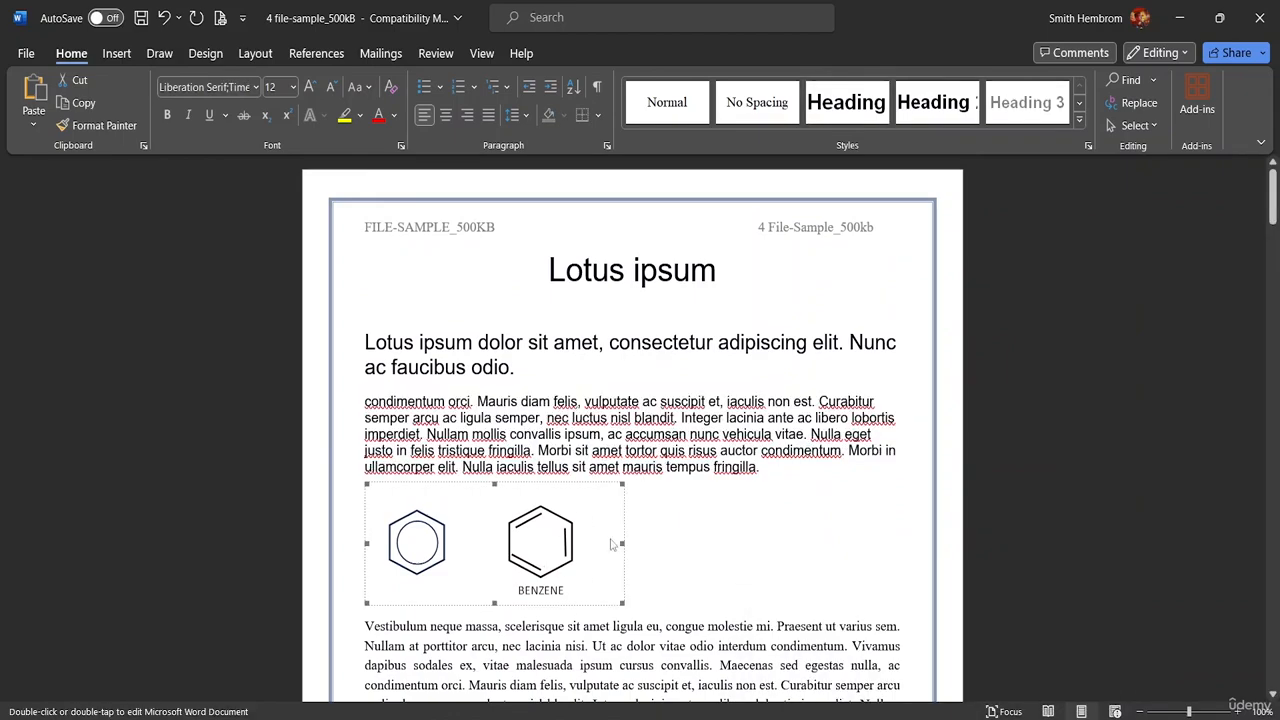
double_click(578, 561)
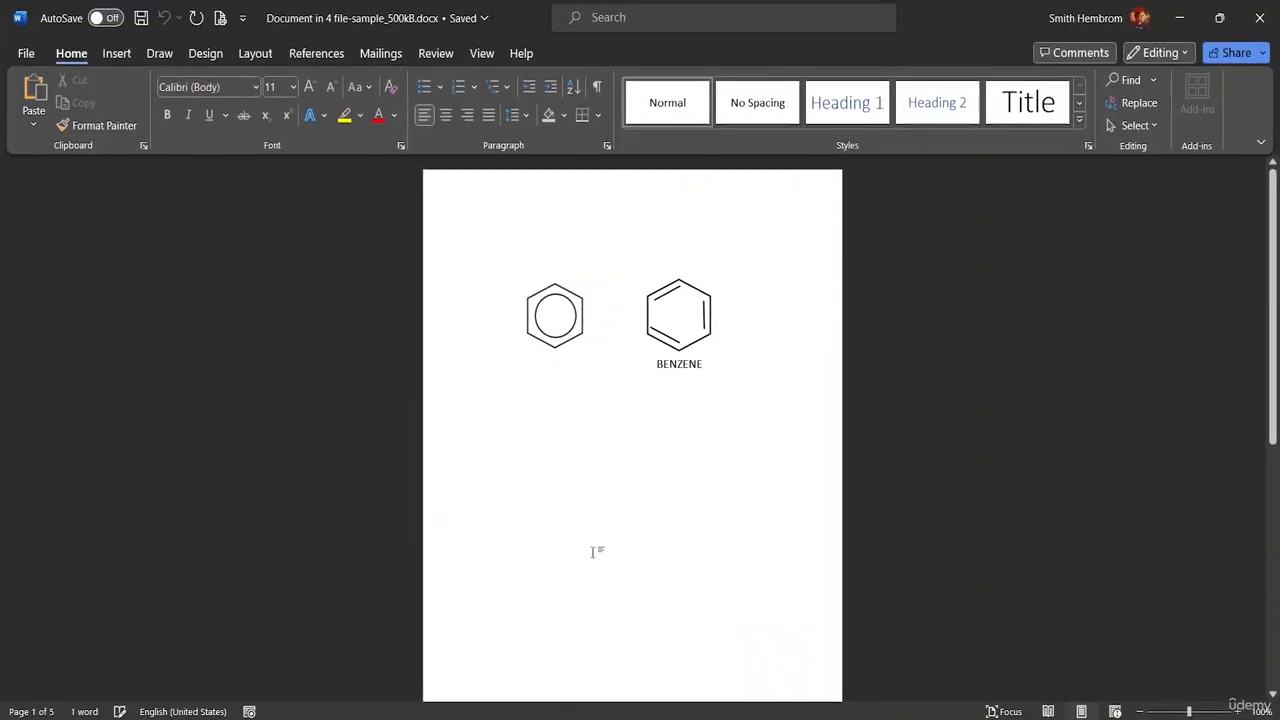